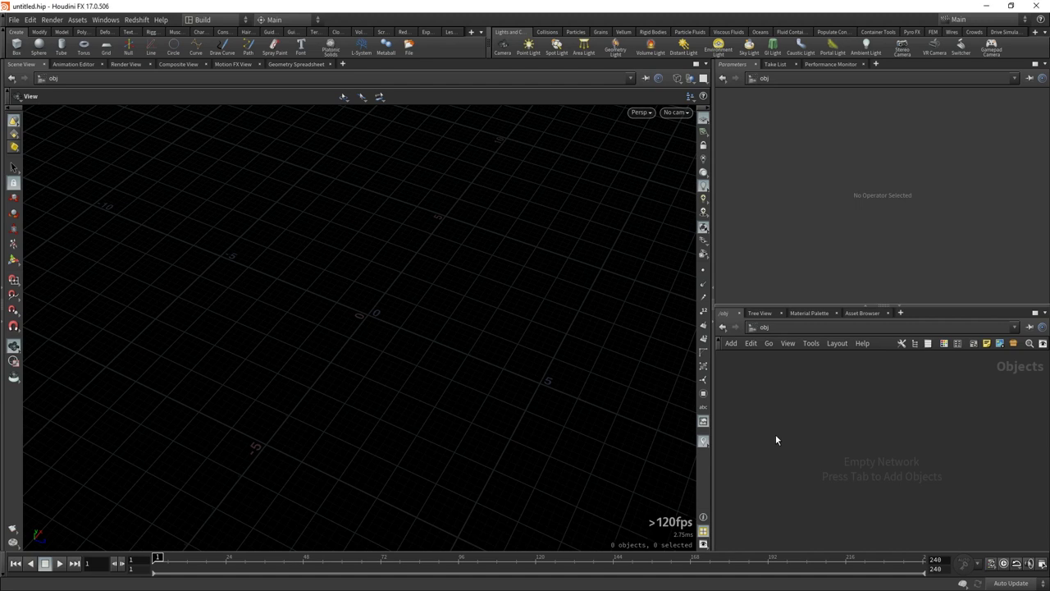
# Add a Grid node in geo1 and tumble the view down onto the 10 × 10 plane.
pyautogui.press('Tab')
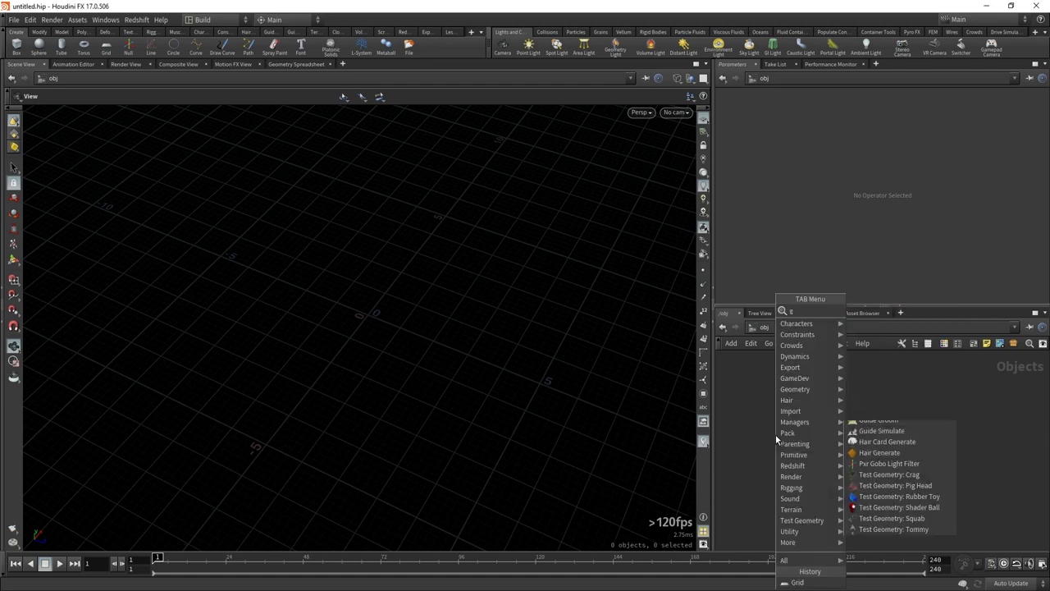
pyautogui.write('grid')
pyautogui.press('Return')
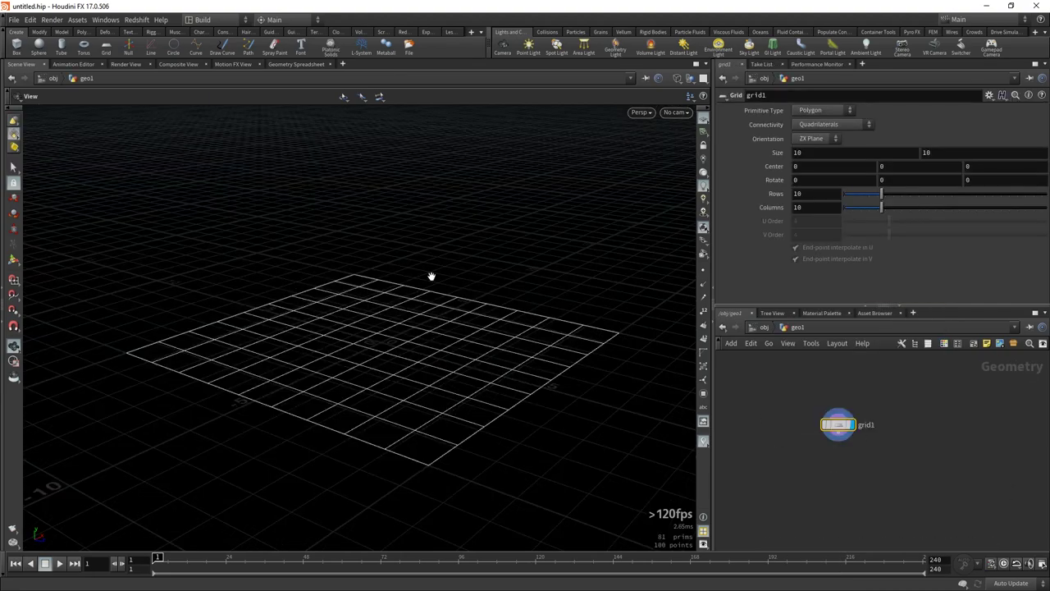
pyautogui.moveTo(431, 277)
pyautogui.mouseDown()
pyautogui.moveTo(564, 368)
pyautogui.moveTo(399, 397)
pyautogui.mouseUp()
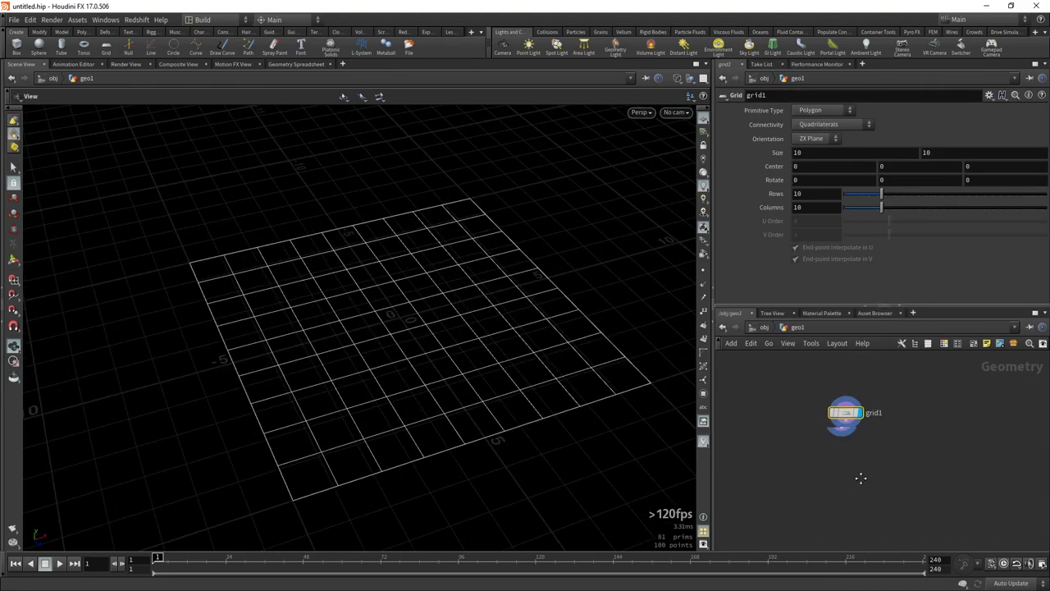
pyautogui.press('Tab')
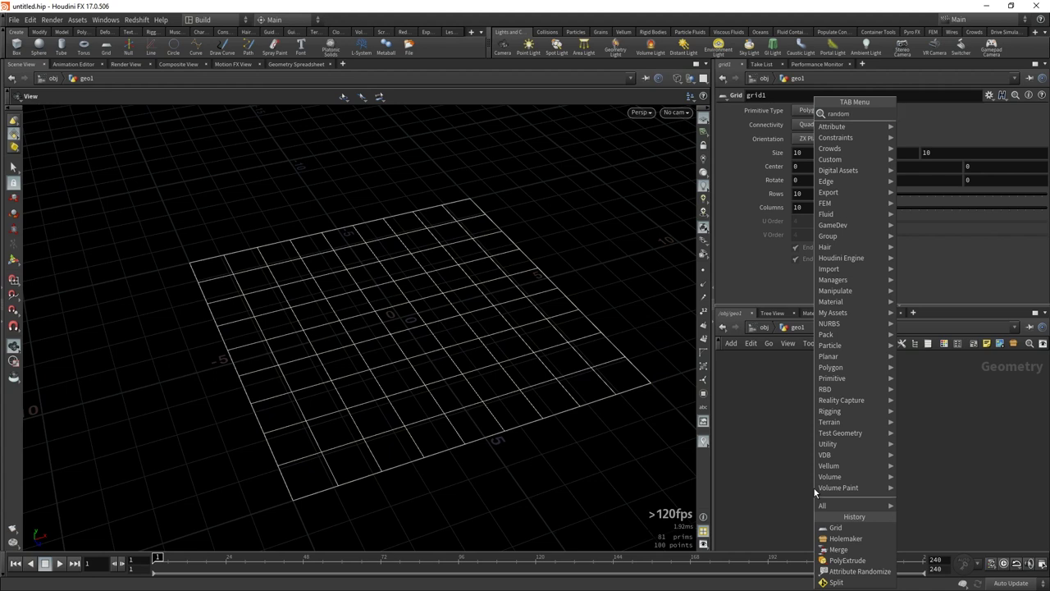
# Add an Attribute Randomize node fed by grid1, display it, and name its attribute zscale.
pyautogui.press('Return')
pyautogui.click(813, 488)
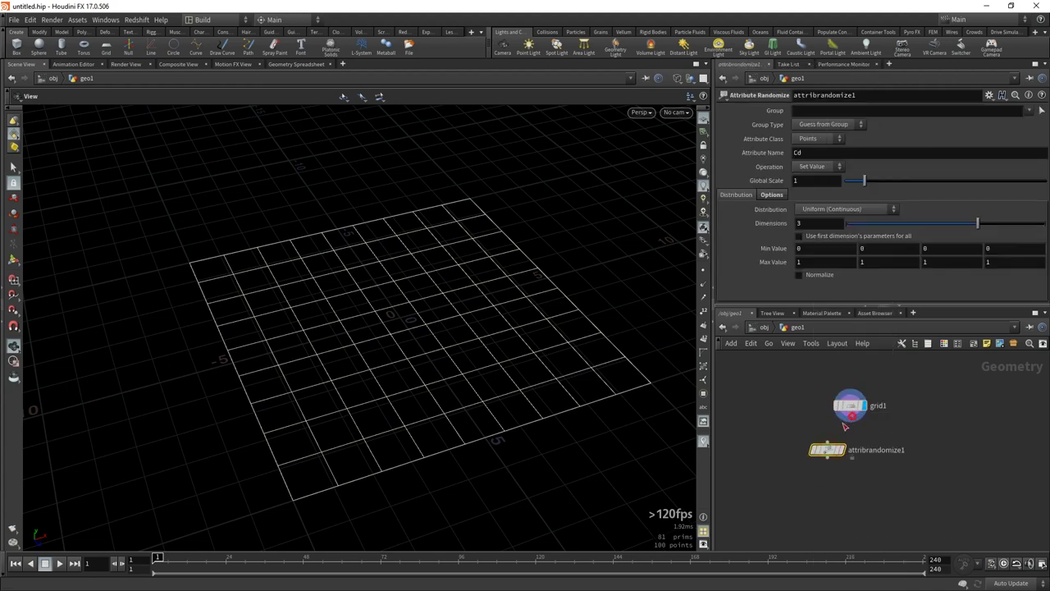
pyautogui.moveTo(845, 425); pyautogui.dragTo(827, 443)
pyautogui.click(840, 449)
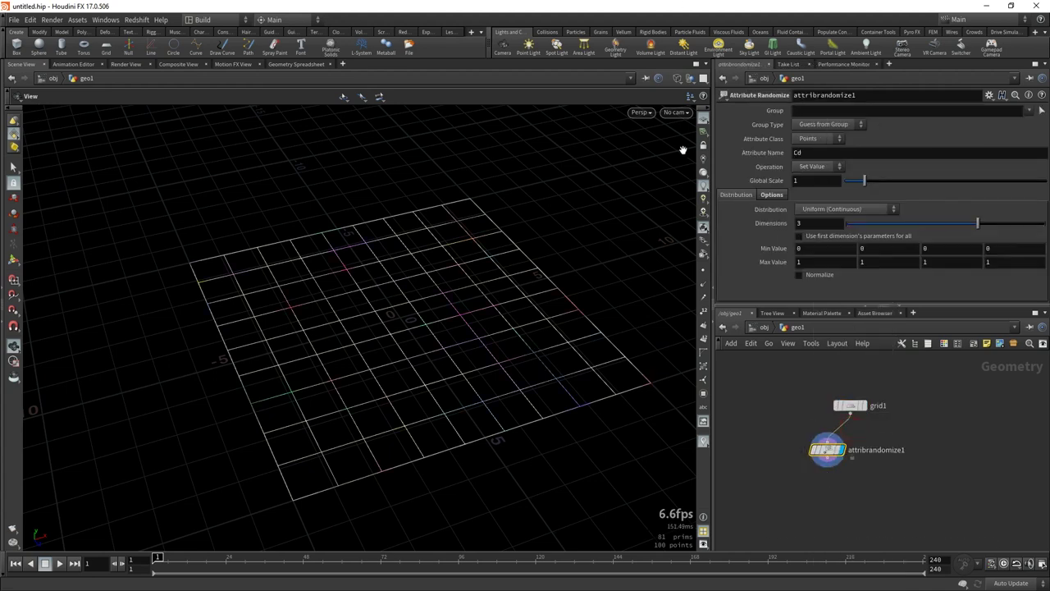
pyautogui.doubleClick(827, 153)
pyautogui.write('zscale')
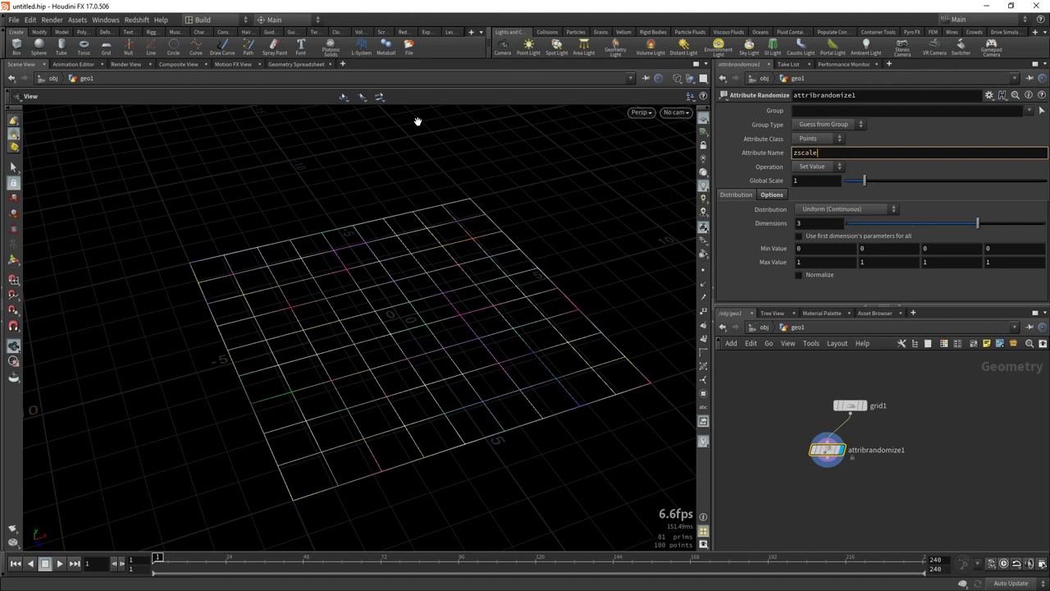
pyautogui.press('Return')
pyautogui.click(293, 64)
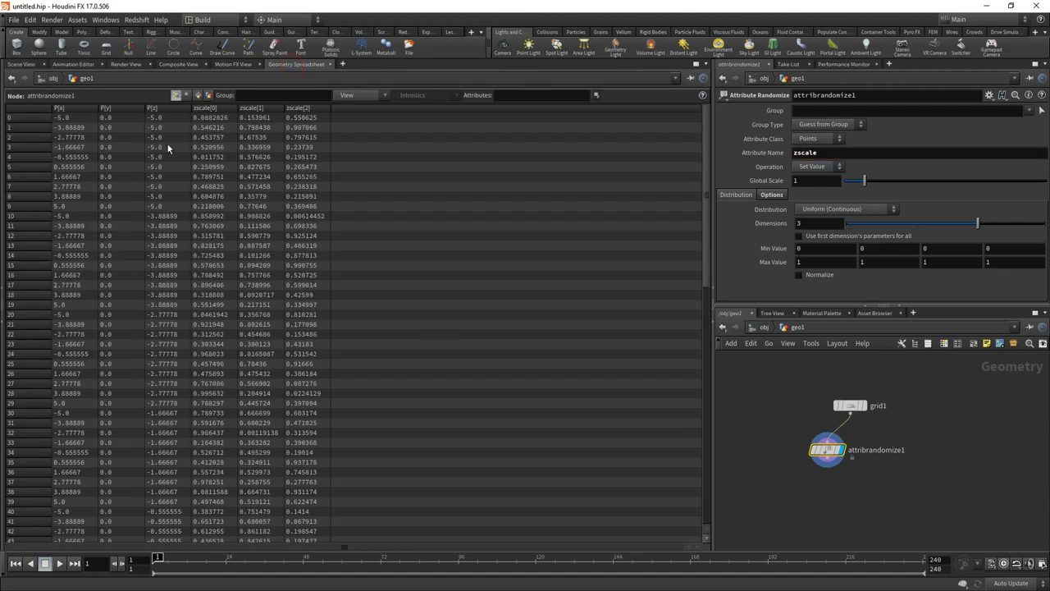
# Set the randomize class to Primitives with 1 dimension, checking values in the spreadsheet.
pyautogui.click(810, 143)
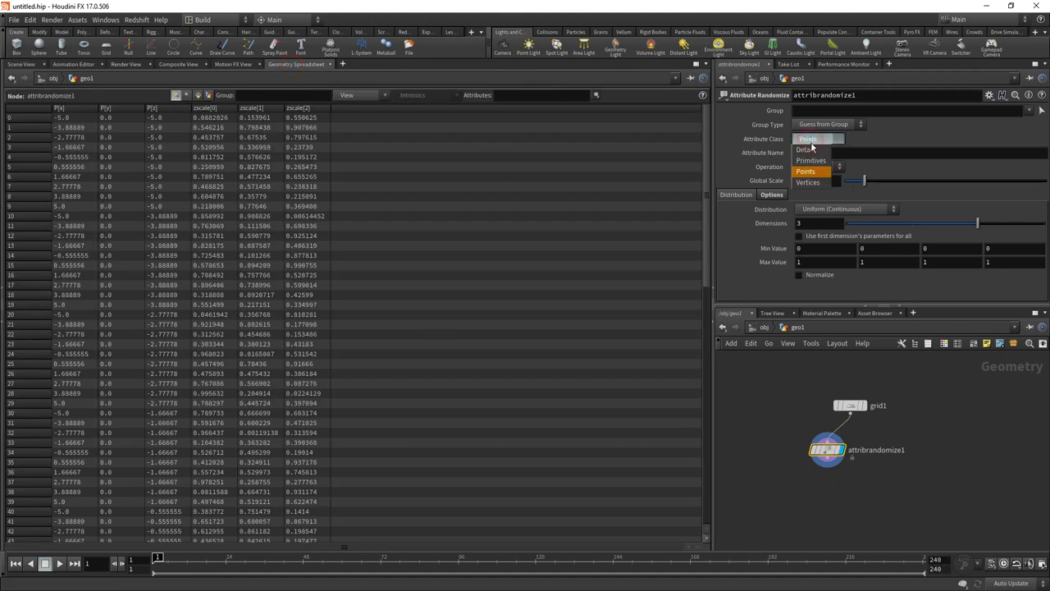
pyautogui.click(804, 170)
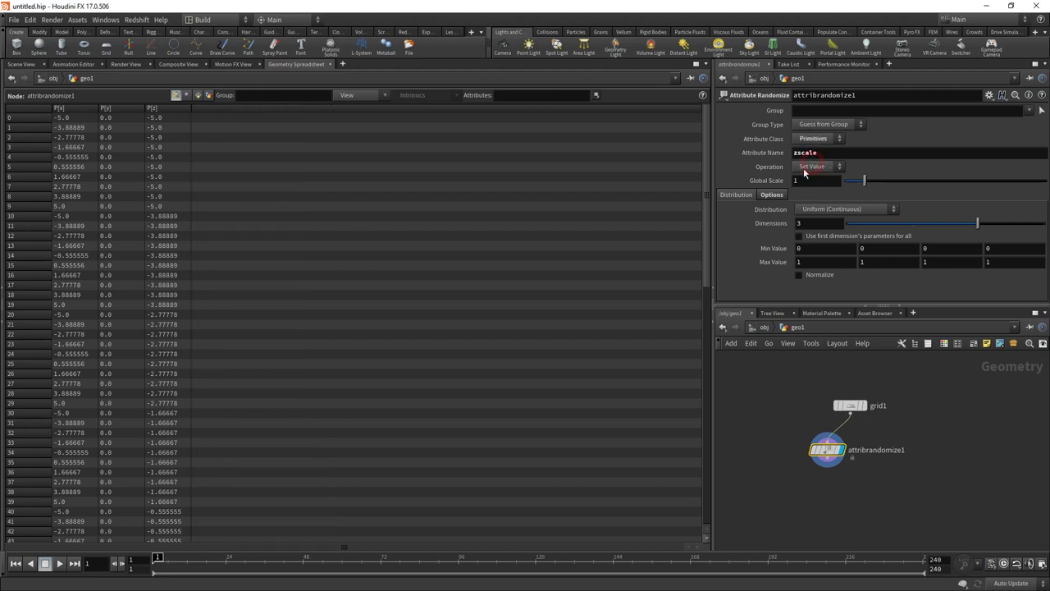
pyautogui.click(198, 95)
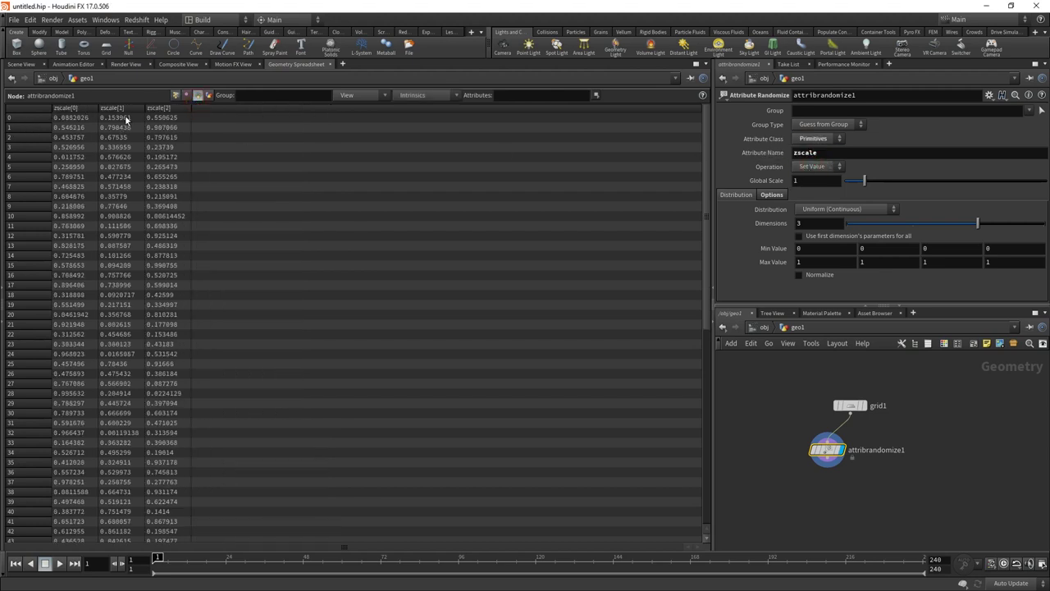
pyautogui.doubleClick(808, 224)
pyautogui.write('1')
pyautogui.press('Return')
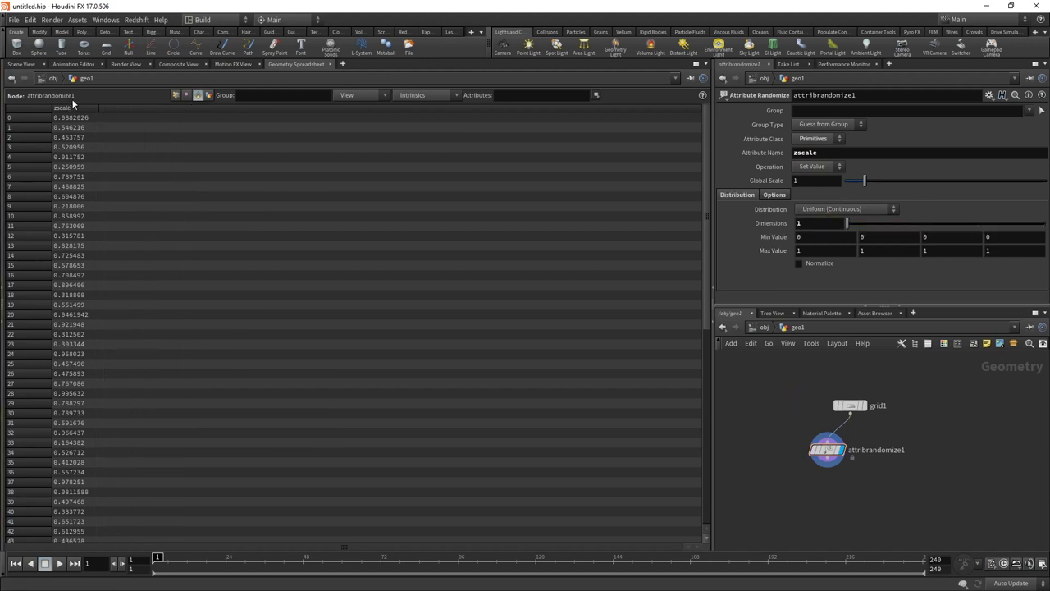
pyautogui.click(21, 64)
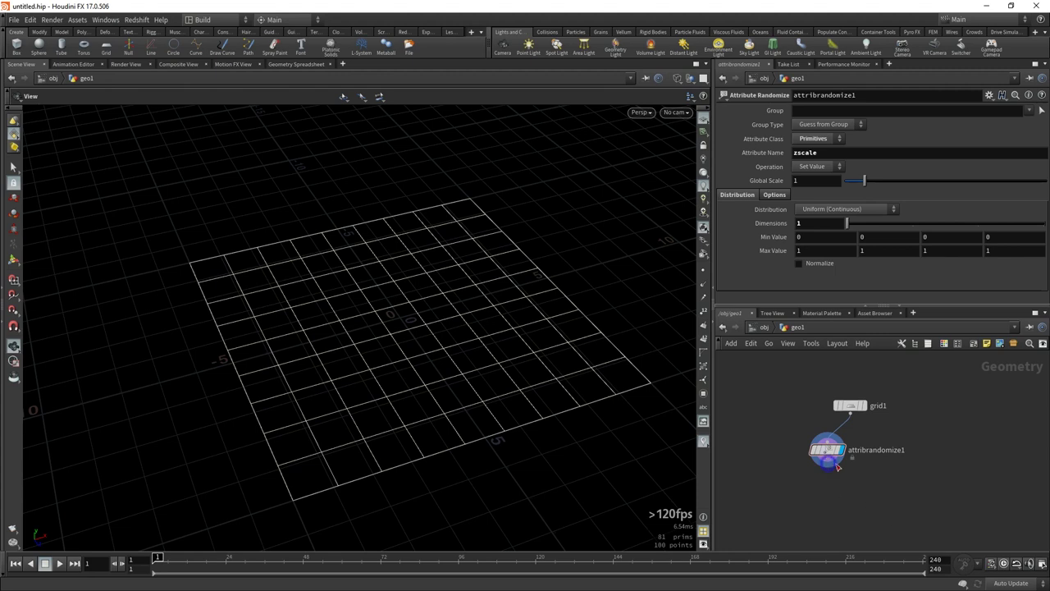
pyautogui.press('Tab')
# Add a PolyExtrude node below the randomize node and raise its Distance to 0.882.
pyautogui.write('extr')
pyautogui.click(949, 189)
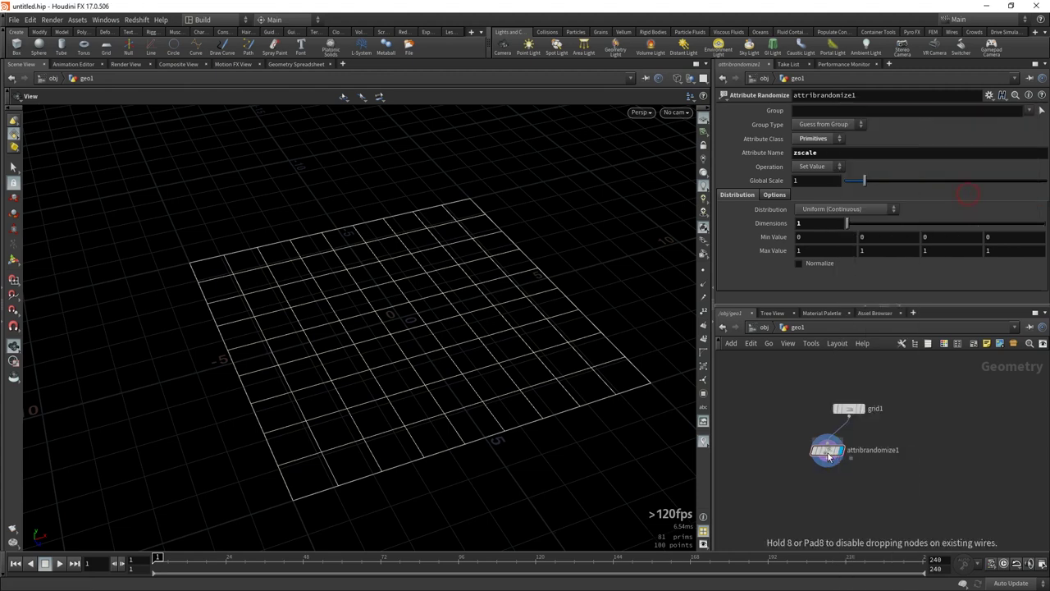
pyautogui.click(826, 490)
pyautogui.click(848, 479)
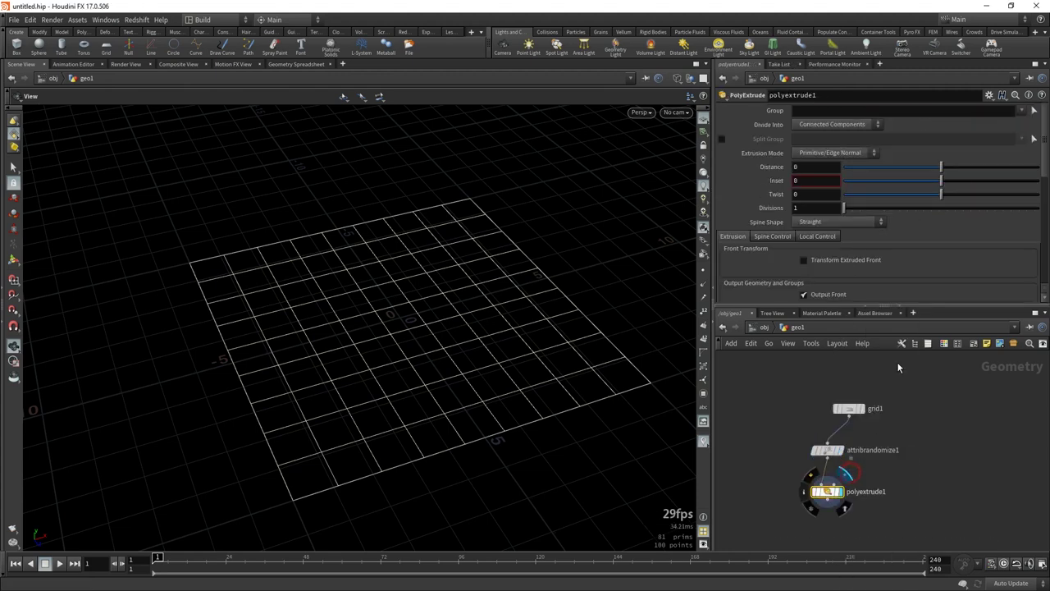
pyautogui.moveTo(942, 167); pyautogui.dragTo(1026, 168)
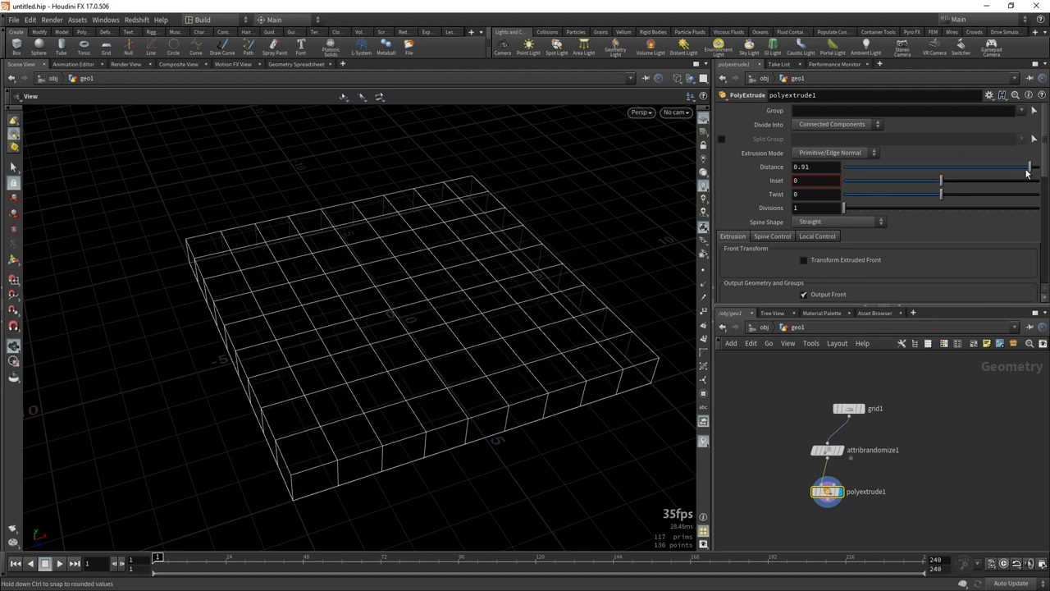
pyautogui.moveTo(500, 292)
pyautogui.keyDown('alt'); pyautogui.mouseDown()
pyautogui.moveTo(479, 280)
pyautogui.moveTo(478, 320)
pyautogui.mouseUp(); pyautogui.keyUp('alt')
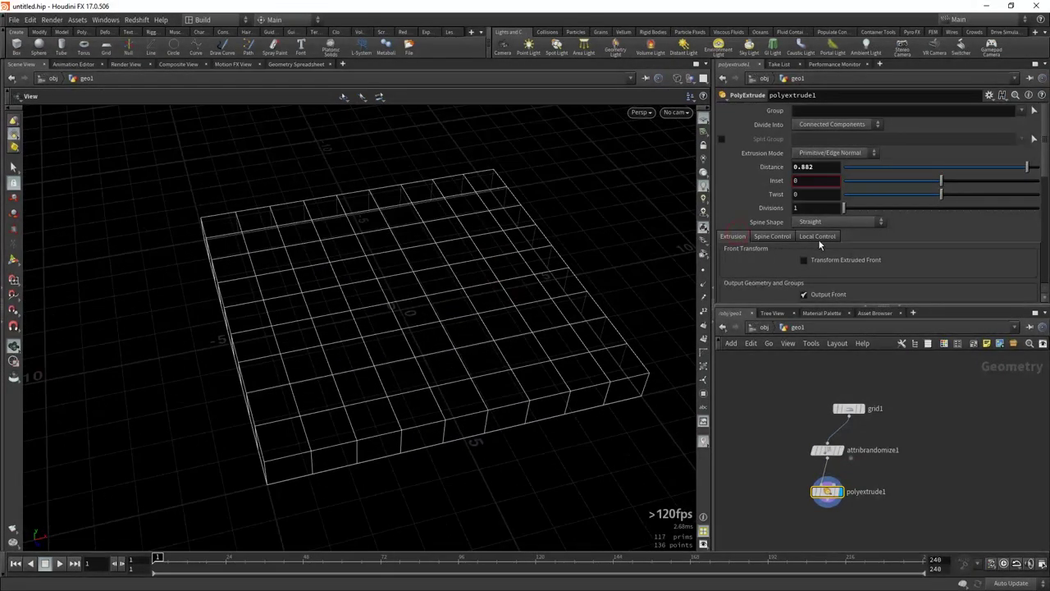
# Enable Local Control distance scaling driven by the zscale attribute.
pyautogui.click(817, 236)
pyautogui.click(730, 261)
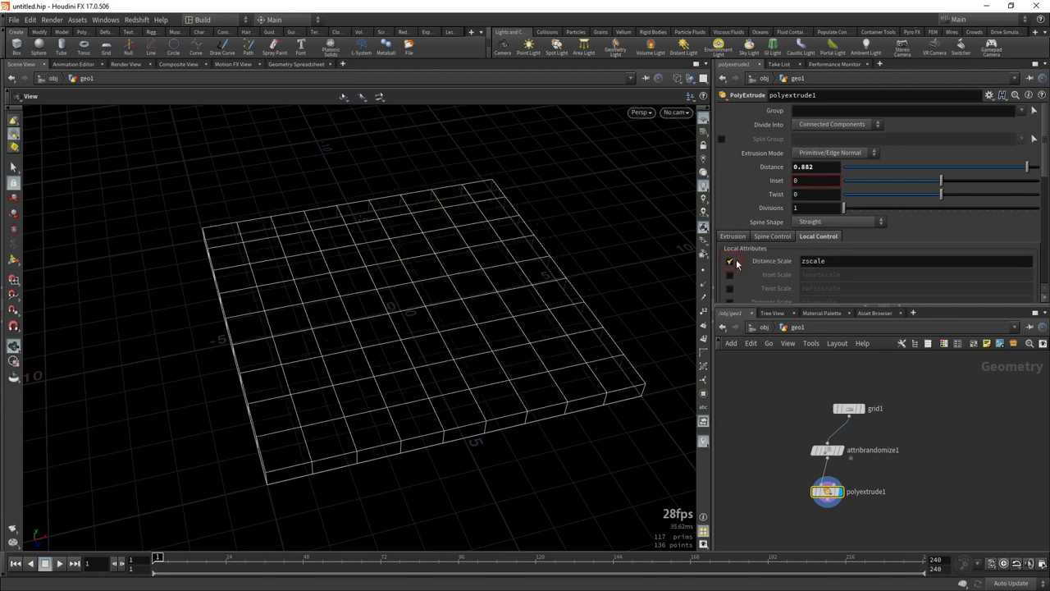
pyautogui.doubleClick(805, 261)
pyautogui.press('Return')
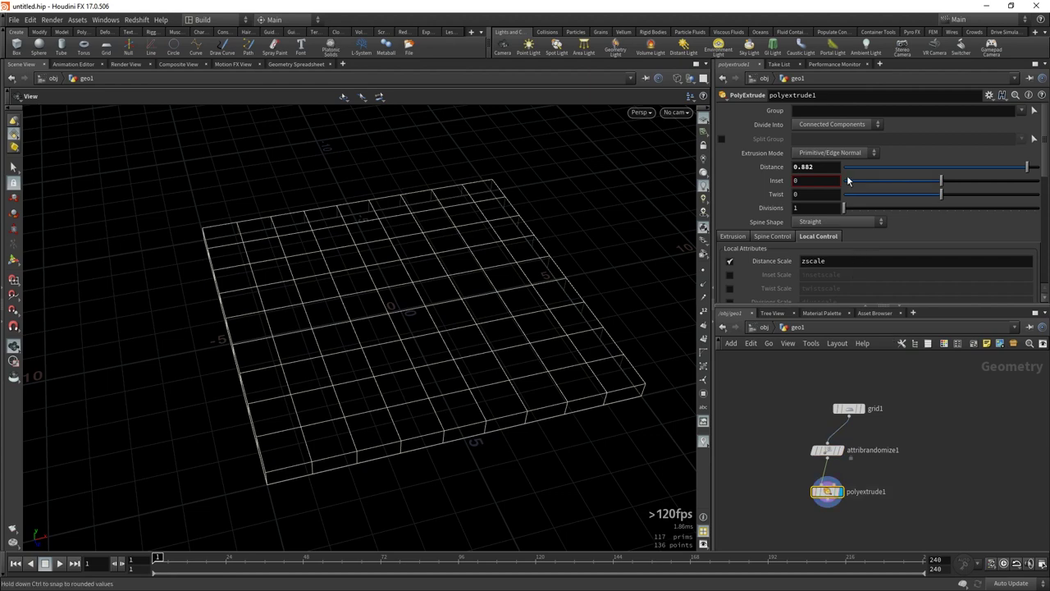
pyautogui.moveTo(328, 246); pyautogui.dragTo(373, 249)
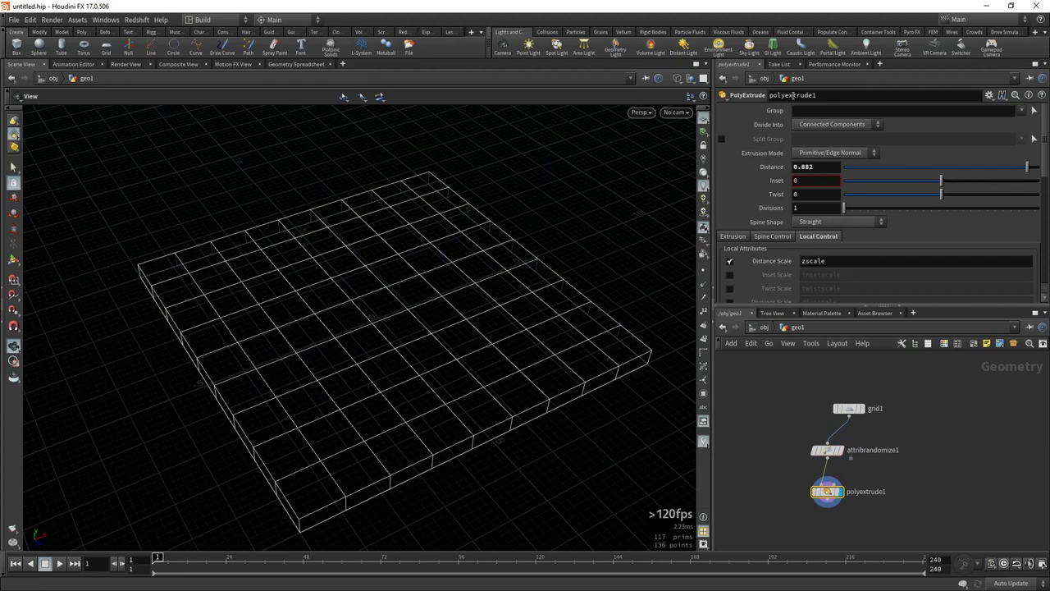
# Divide the extrusion into Individual Elements in shaded view and raise Distance to 2.382.
pyautogui.click(850, 125)
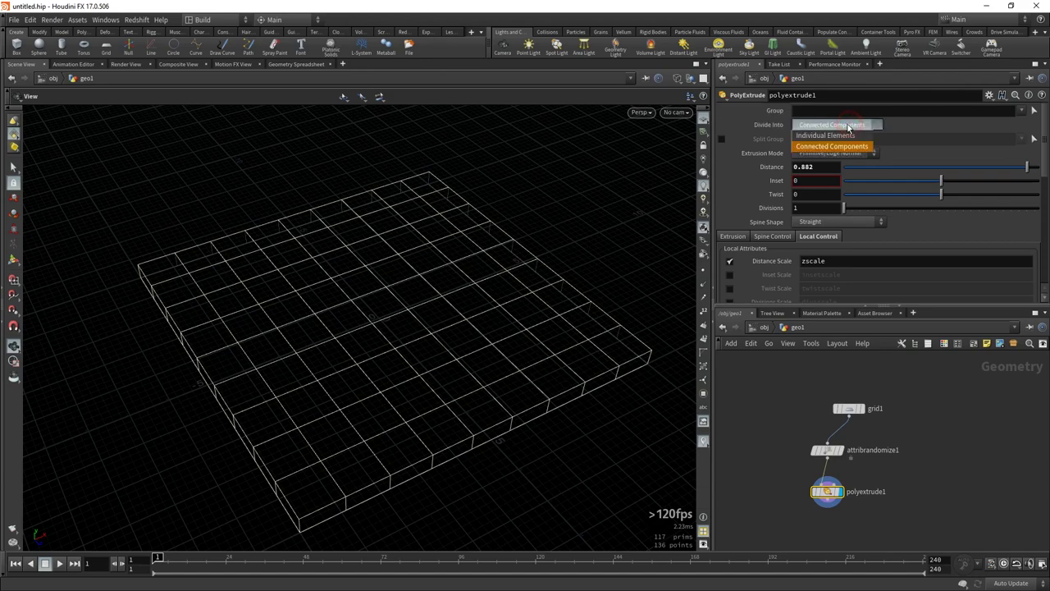
pyautogui.click(828, 138)
pyautogui.press('w')
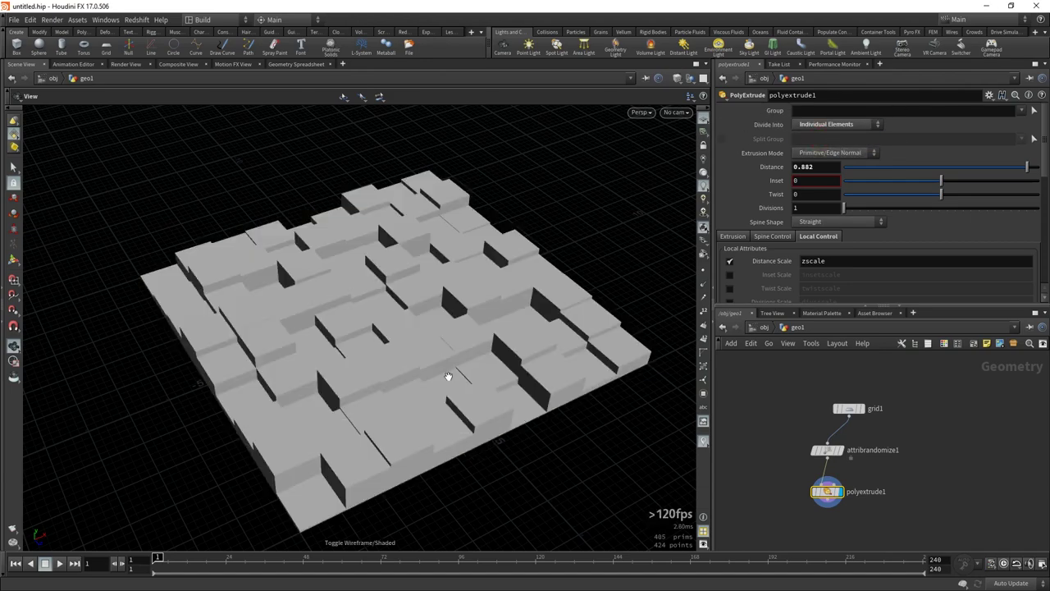
pyautogui.moveTo(447, 370); pyautogui.dragTo(533, 375)
pyautogui.moveTo(1026, 166); pyautogui.dragTo(1039, 167)
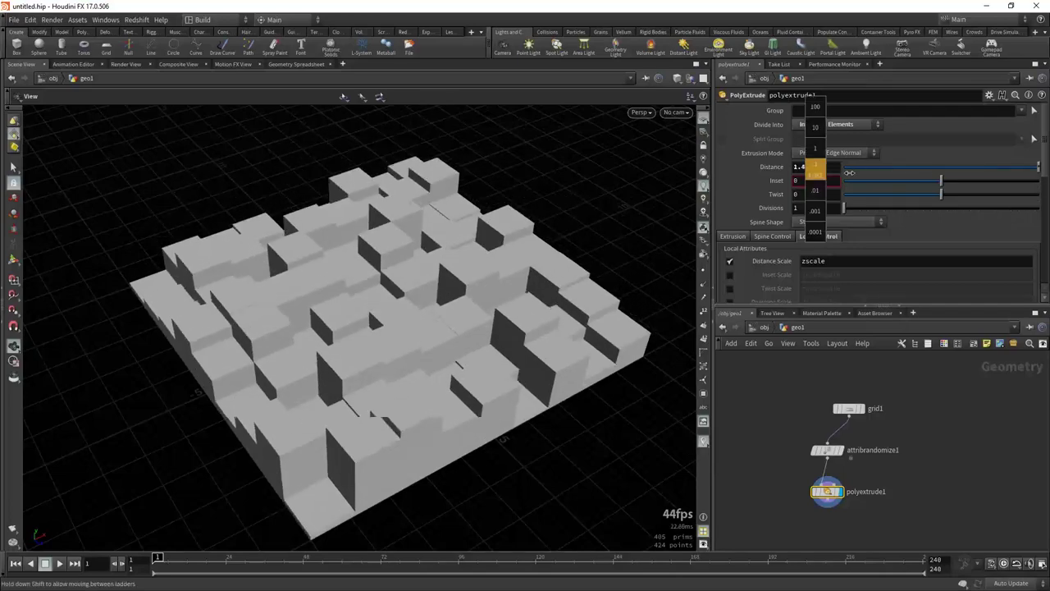
pyautogui.moveTo(435, 312)
pyautogui.mouseDown()
pyautogui.moveTo(486, 293)
pyautogui.moveTo(460, 386)
pyautogui.mouseUp()
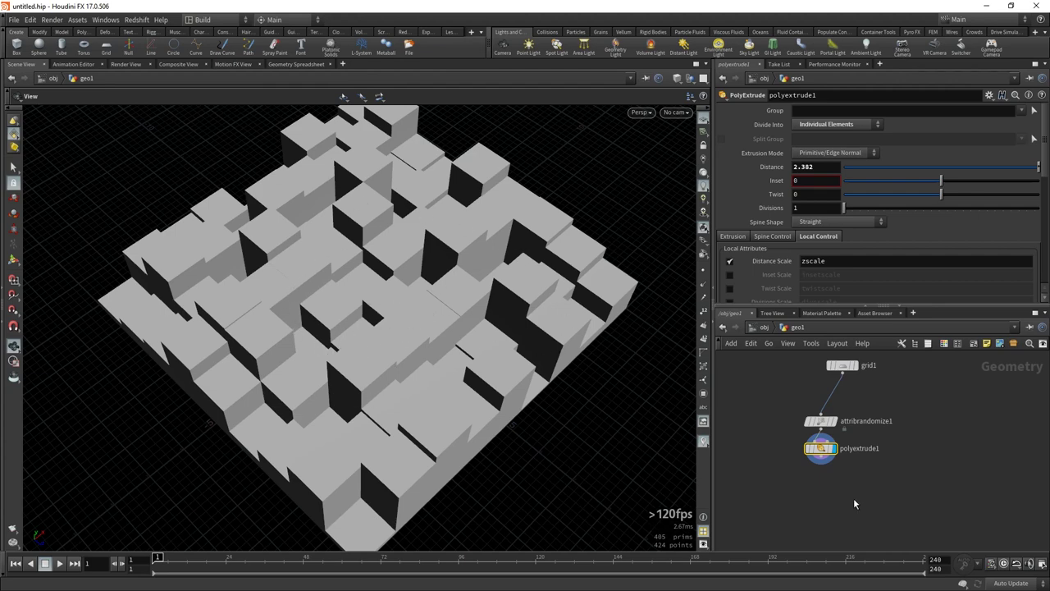
pyautogui.press('Tab')
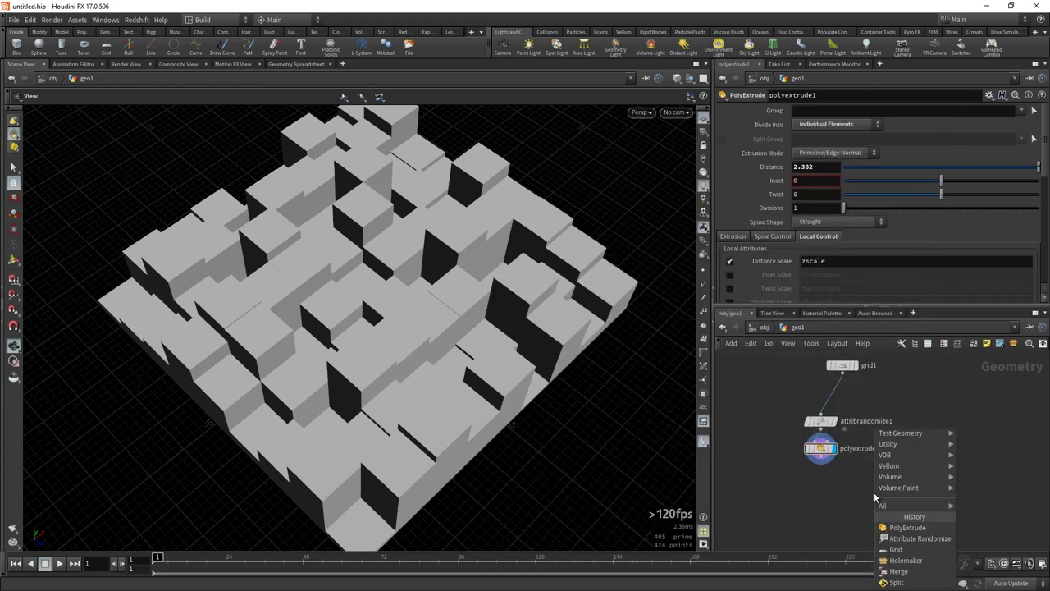
# Insert a Split node between grid1 and the randomize node, then tidy the node layout.
pyautogui.click(897, 582)
pyautogui.click(834, 397)
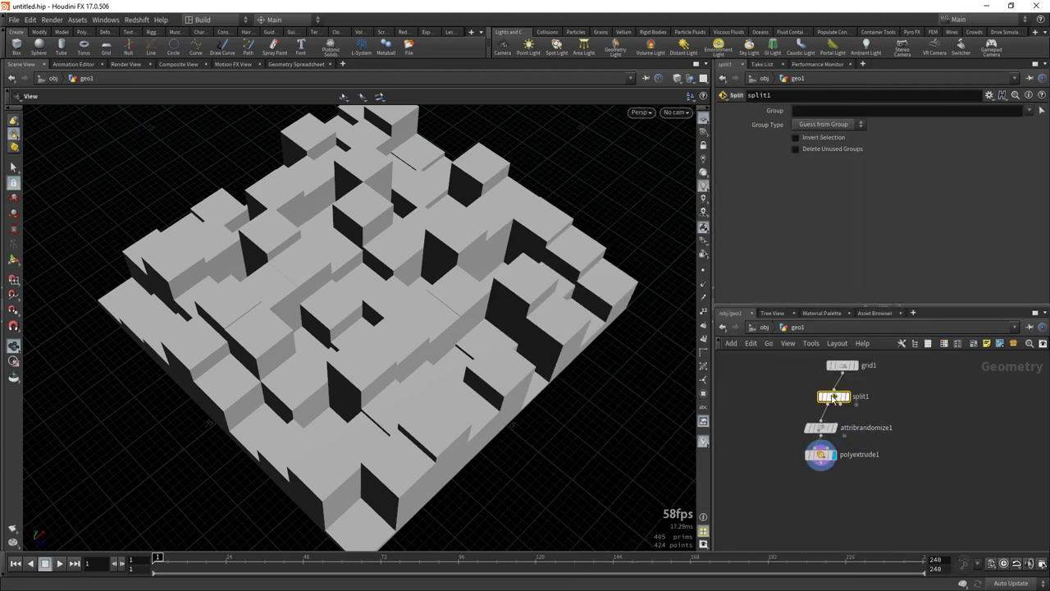
pyautogui.scroll(2, 833, 397)
pyautogui.doubleClick(835, 399)
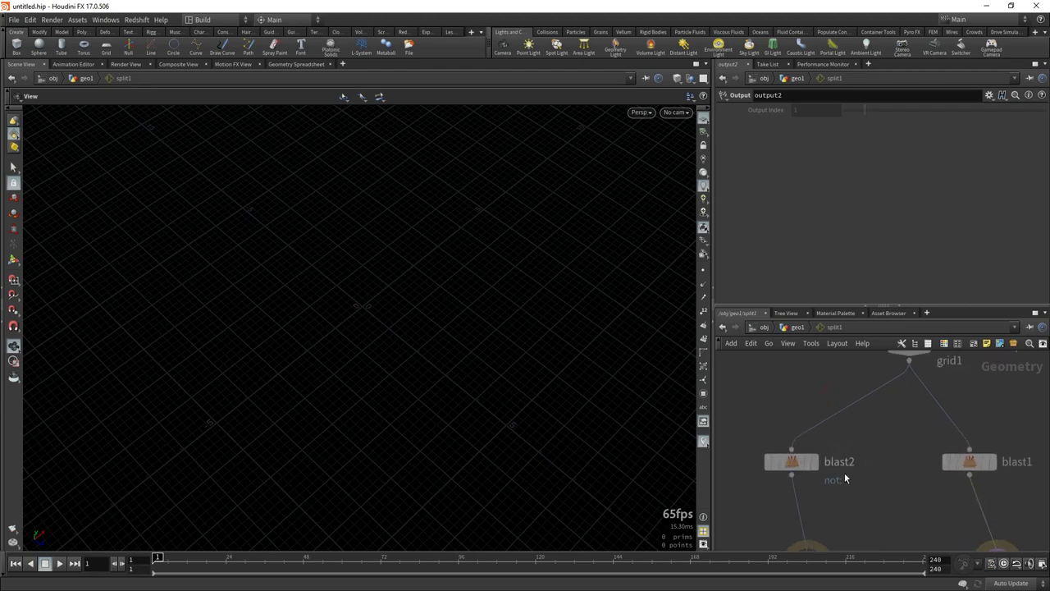
pyautogui.moveTo(788, 467); pyautogui.dragTo(805, 467)
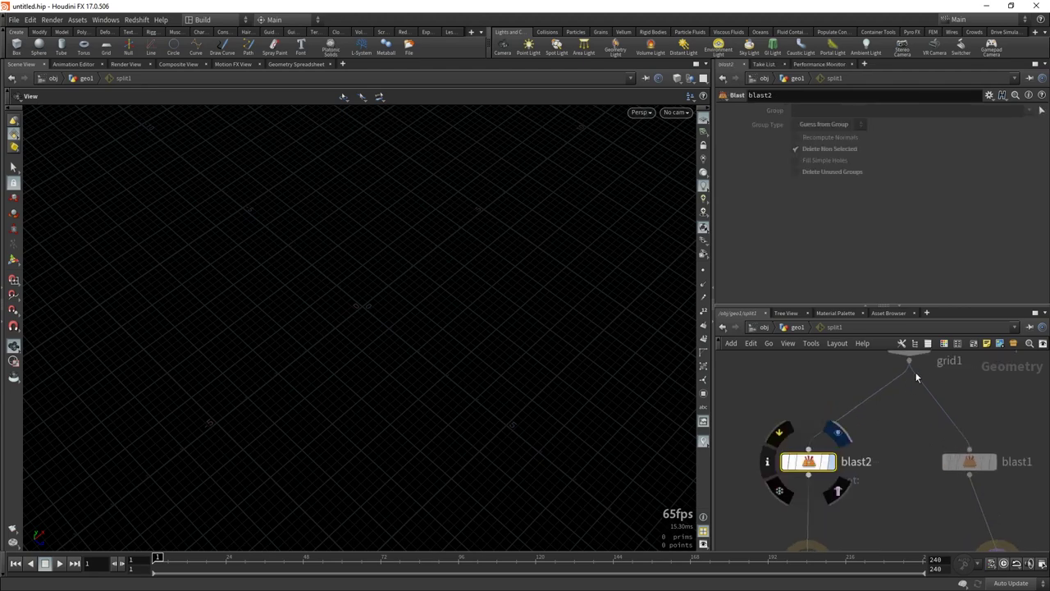
pyautogui.press('u')
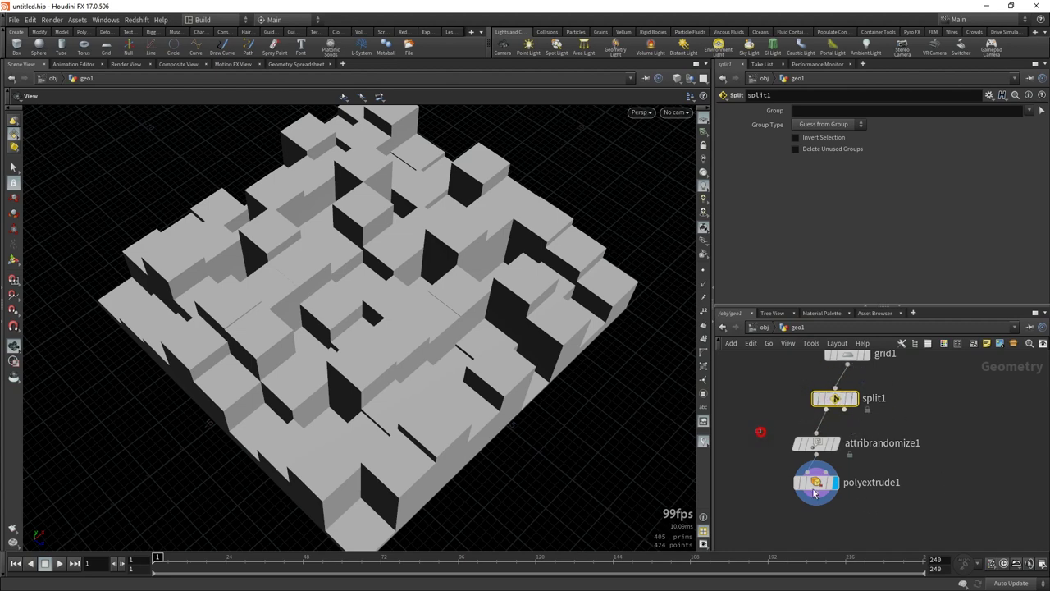
pyautogui.moveTo(760, 429)
pyautogui.mouseDown()
pyautogui.moveTo(856, 499)
pyautogui.moveTo(807, 502)
pyautogui.mouseUp()
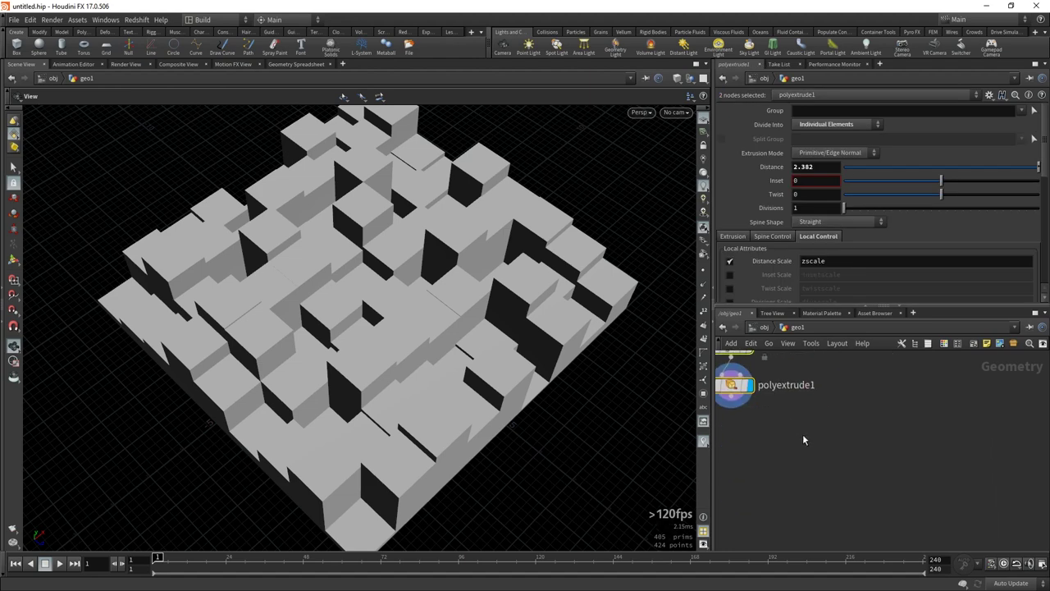
# Add a Merge node combining polyextrude1 and split1, and display its result.
pyautogui.press('Tab')
pyautogui.write('merge')
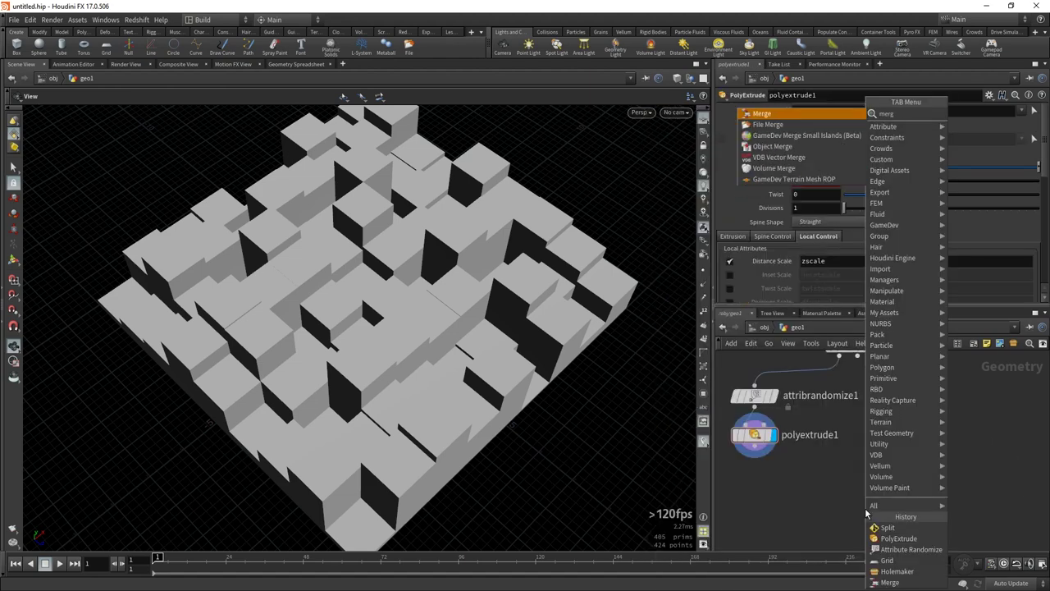
pyautogui.press('Return')
pyautogui.click(853, 496)
pyautogui.moveTo(754, 451); pyautogui.dragTo(847, 486)
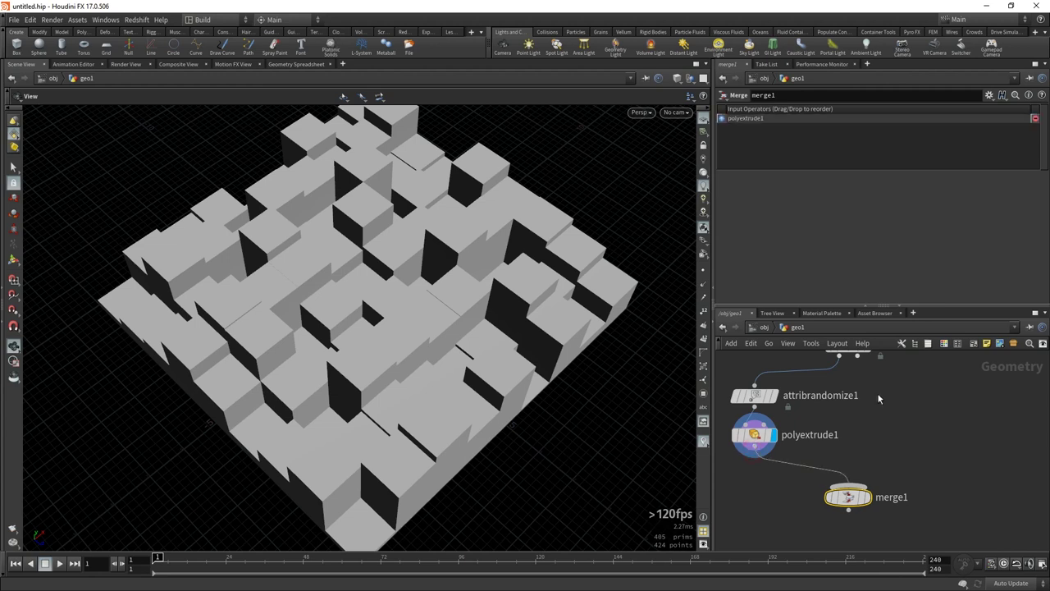
pyautogui.moveTo(857, 356); pyautogui.dragTo(849, 484)
pyautogui.click(867, 497)
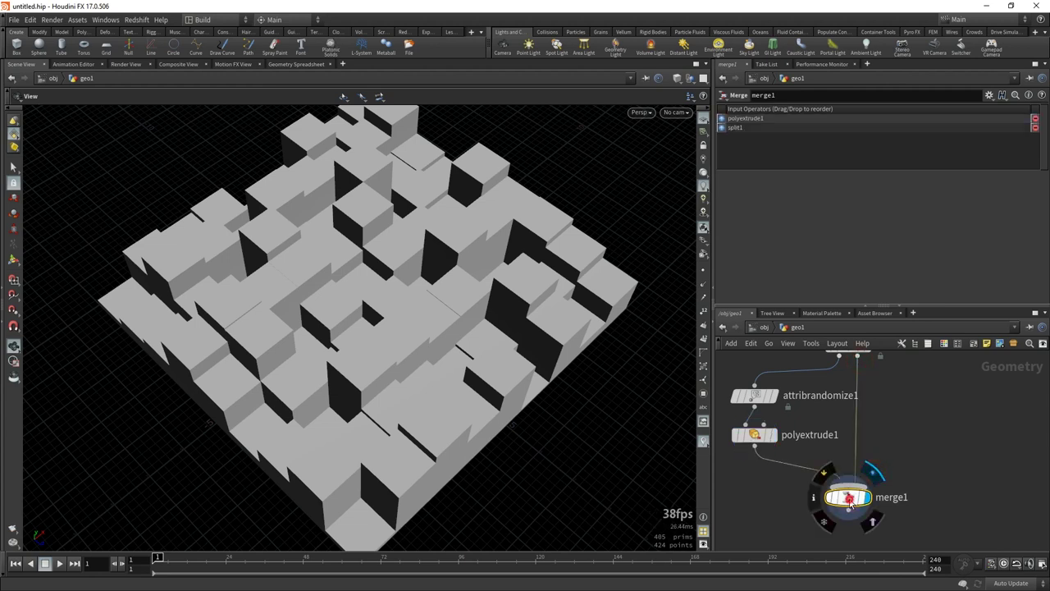
pyautogui.moveTo(987, 492); pyautogui.dragTo(994, 553, button='middle')
pyautogui.click(853, 405)
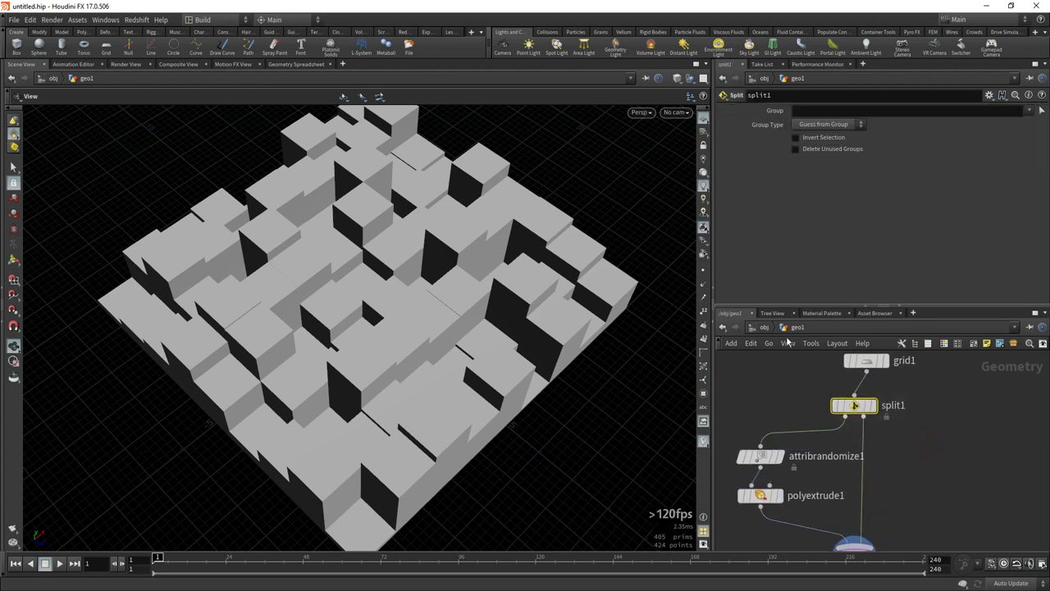
pyautogui.click(812, 125)
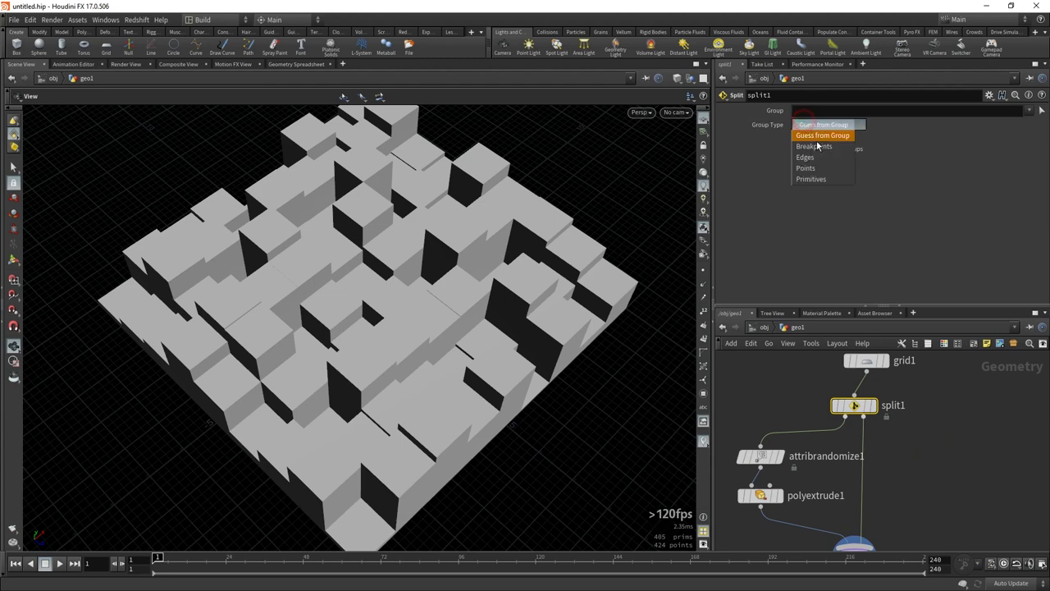
pyautogui.click(813, 175)
pyautogui.click(1040, 110)
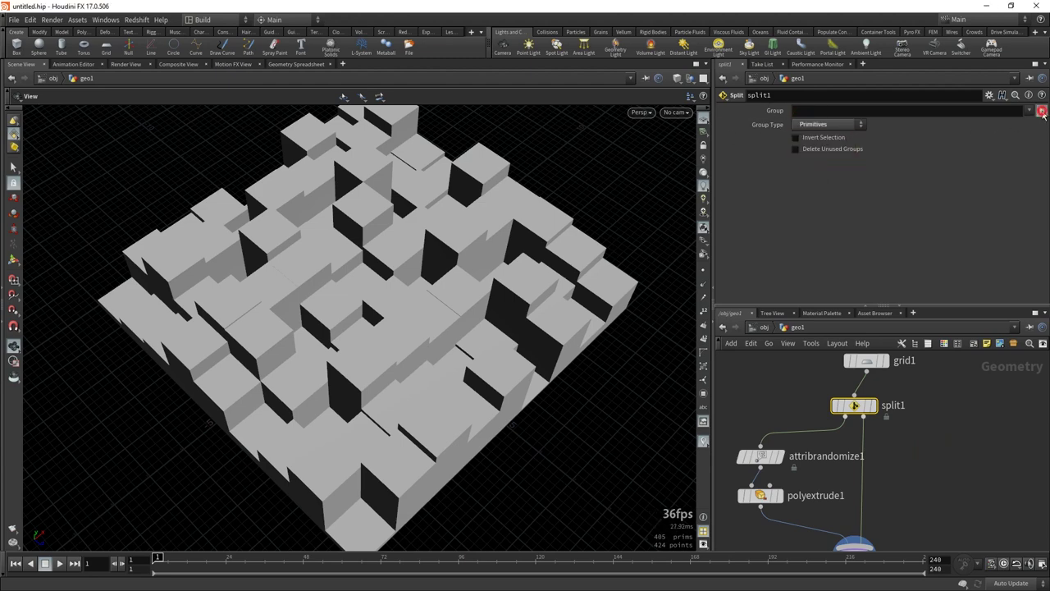
pyautogui.keyDown('shift'); pyautogui.click(394, 200); pyautogui.keyUp('shift')
pyautogui.keyDown('shift'); pyautogui.click(331, 241); pyautogui.keyUp('shift')
pyautogui.keyDown('shift'); pyautogui.click(269, 298); pyautogui.keyUp('shift')
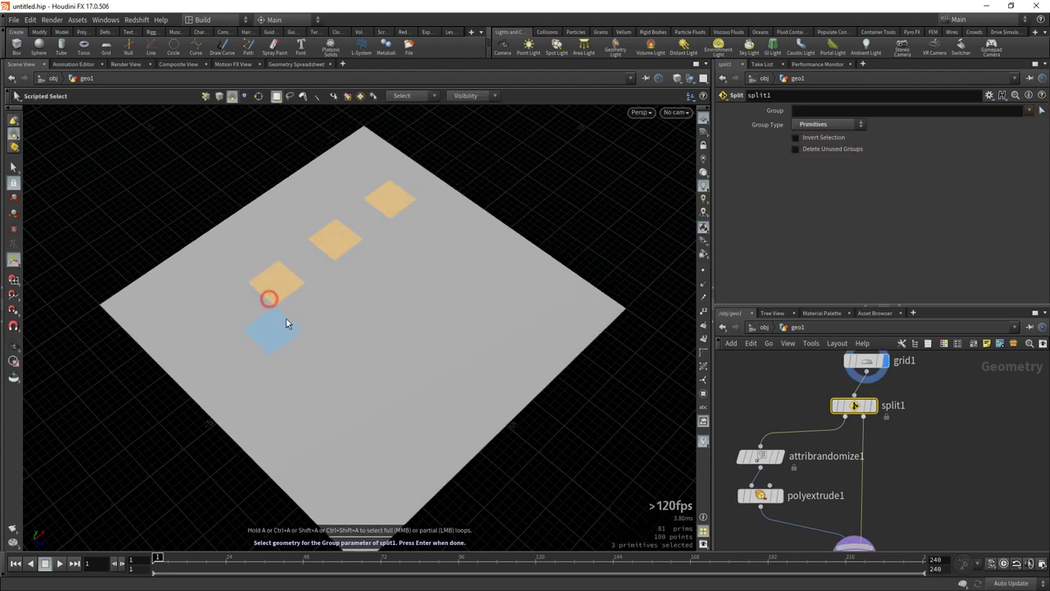
pyautogui.keyDown('shift'); pyautogui.click(312, 264); pyautogui.keyUp('shift')
pyautogui.keyDown('shift'); pyautogui.moveTo(483, 276); pyautogui.dragTo(353, 380); pyautogui.keyUp('shift')
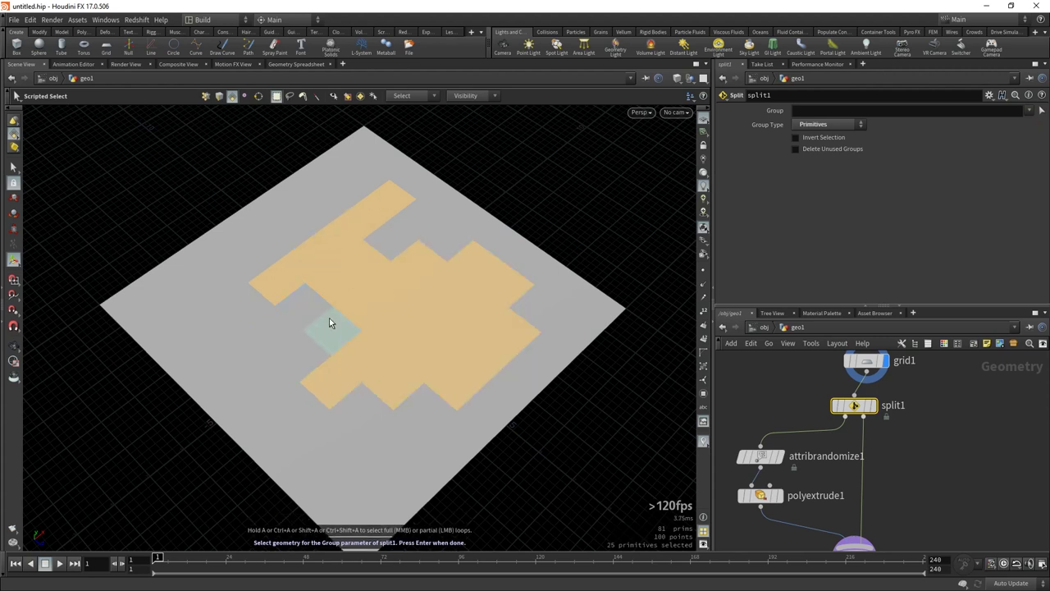
pyautogui.press('Return')
pyautogui.moveTo(392, 336)
pyautogui.mouseDown()
pyautogui.moveTo(498, 301)
pyautogui.moveTo(424, 351)
pyautogui.moveTo(441, 356)
pyautogui.moveTo(428, 339)
pyautogui.mouseUp()
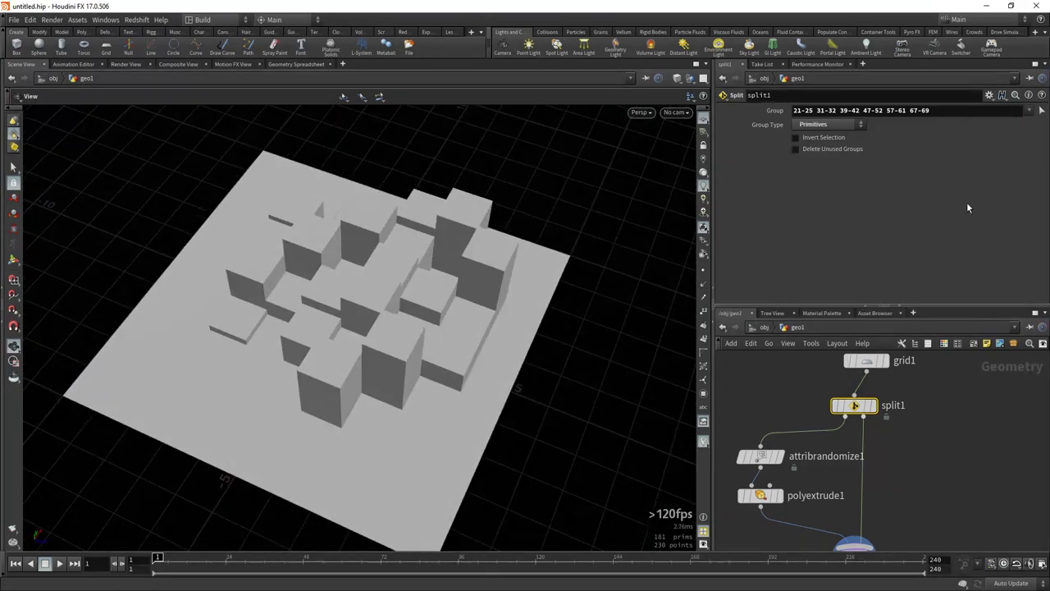
# Clear split1's group pattern so every face extrudes.
pyautogui.tripleClick(965, 115)
pyautogui.press('BackSpace')
pyautogui.scroll(-2, 913, 491)
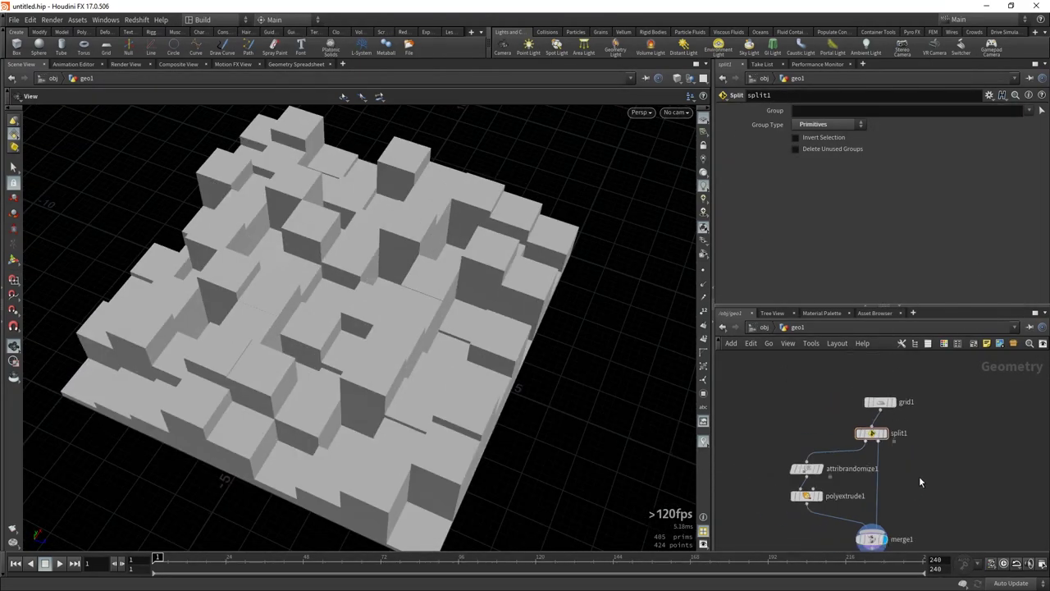
pyautogui.moveTo(894, 405); pyautogui.dragTo(889, 361, button='middle')
# Collapse split1, attribrandomize1, polyextrude1 and merge1 into a subnet named random_extruder.
pyautogui.moveTo(763, 379); pyautogui.dragTo(878, 426)
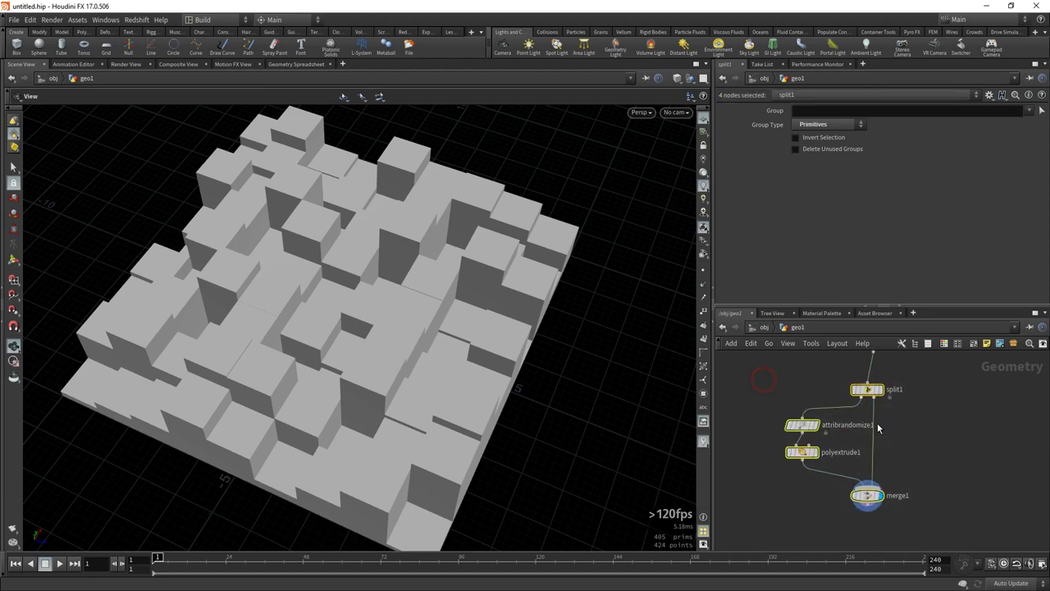
pyautogui.hotkey('shift', 'c')
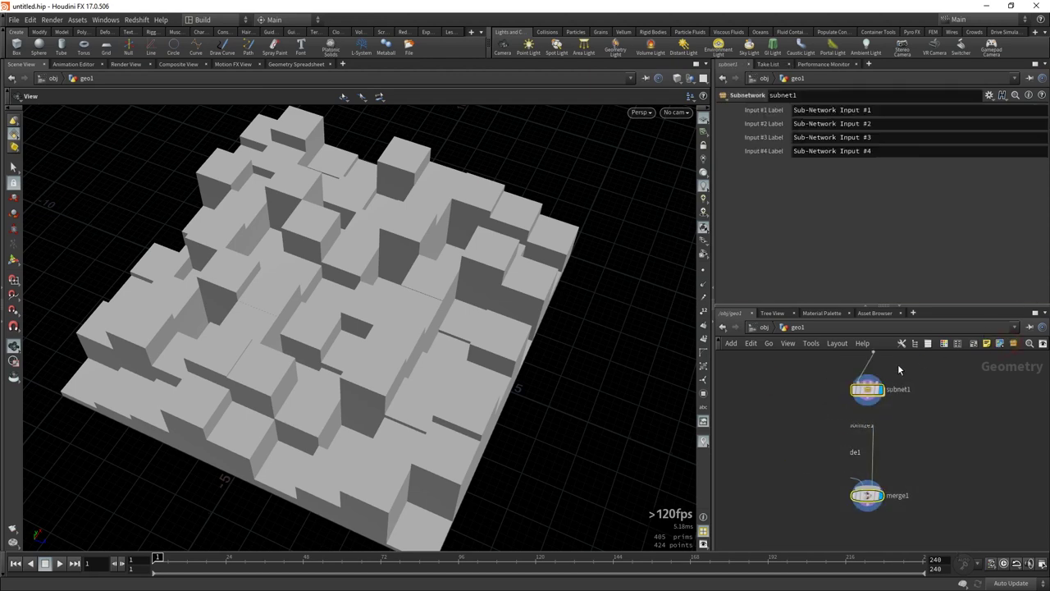
pyautogui.hotkey('ctrl', 'a')
pyautogui.press('BackSpace')
pyautogui.write('rand')
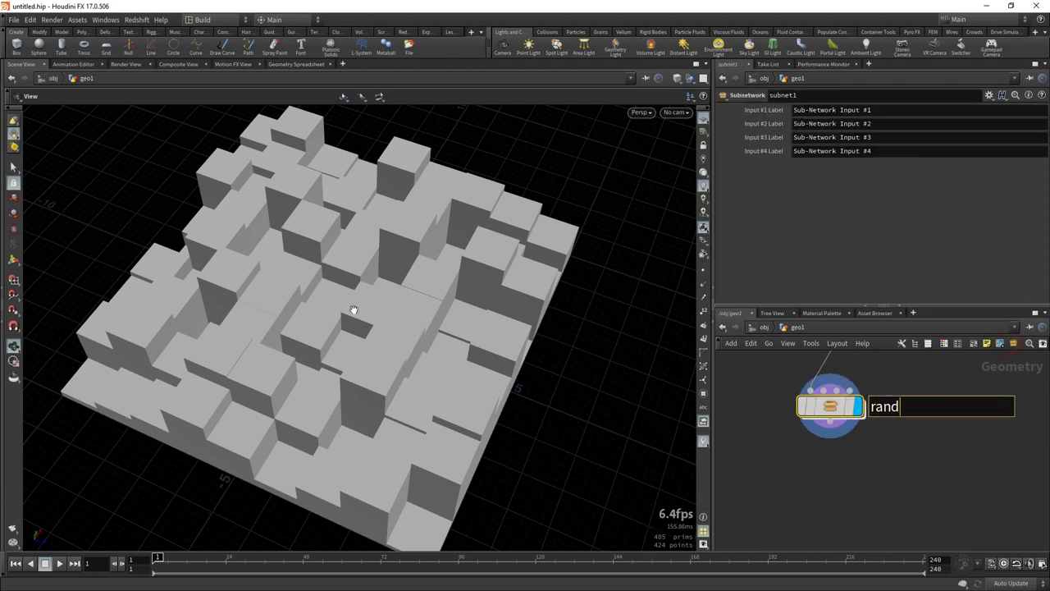
pyautogui.write('om__')
pyautogui.write('uder')
pyautogui.press('Return')
# Start creating a digital asset from the random_extruder subnet.
pyautogui.rightClick(864, 556)
pyautogui.click(851, 543)
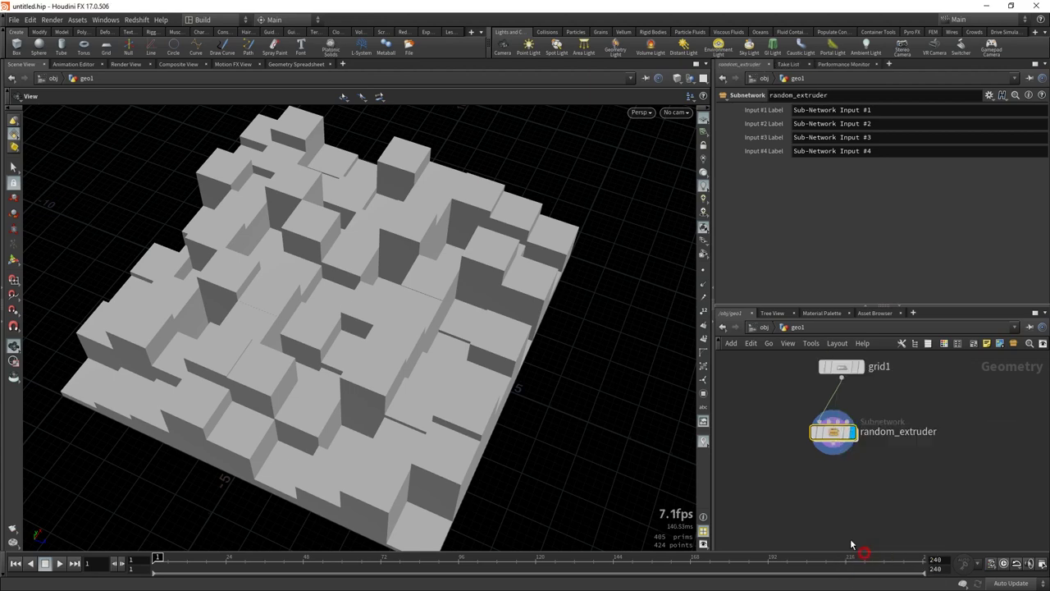
pyautogui.moveTo(812, 496); pyautogui.dragTo(586, 308)
# Create the asset in library $HIP/hdarandom_extruder.hda with operator name random_extruder.
pyautogui.moveTo(645, 373); pyautogui.dragTo(572, 373)
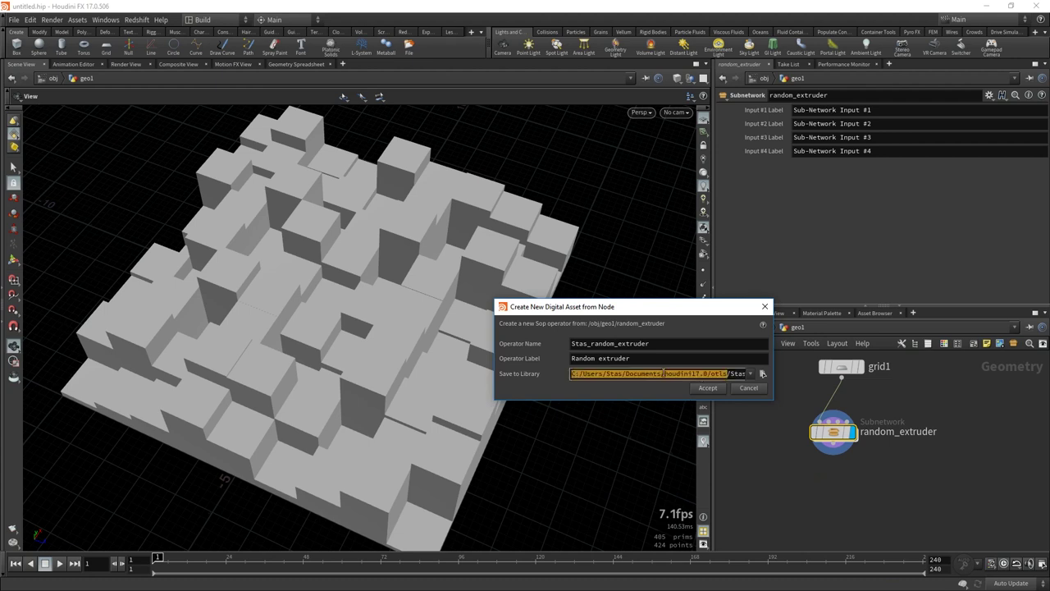
pyautogui.write('$HIP/hd')
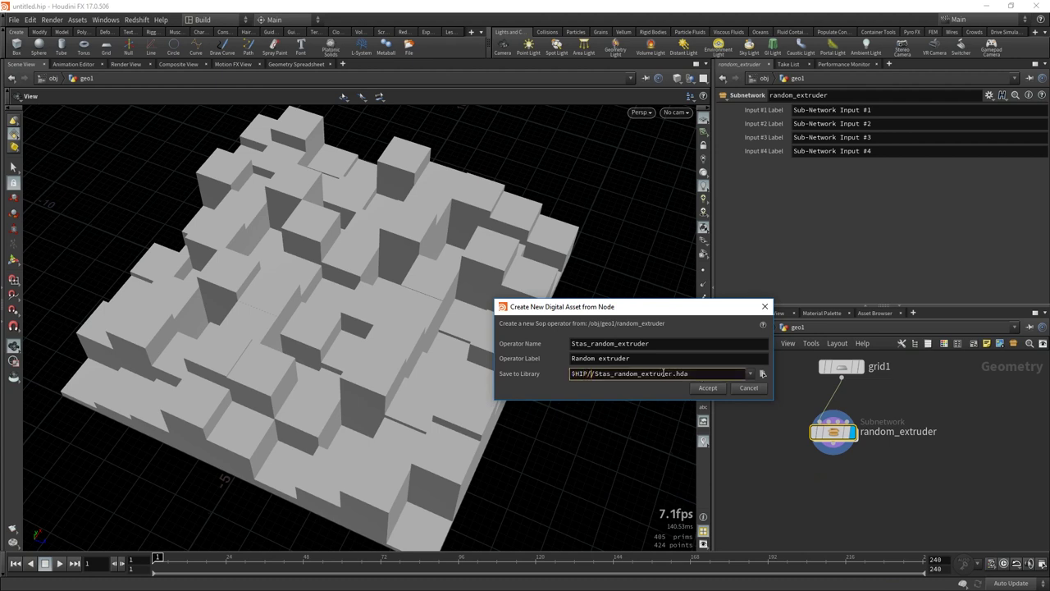
pyautogui.write('a')
pyautogui.press('Delete')
pyautogui.press('Delete')
pyautogui.press('Delete')
pyautogui.press('Delete')
pyautogui.press('Delete')
pyautogui.press('Delete')
pyautogui.click(590, 347)
pyautogui.press('BackSpace')
pyautogui.press('BackSpace')
pyautogui.press('BackSpace')
pyautogui.click(707, 387)
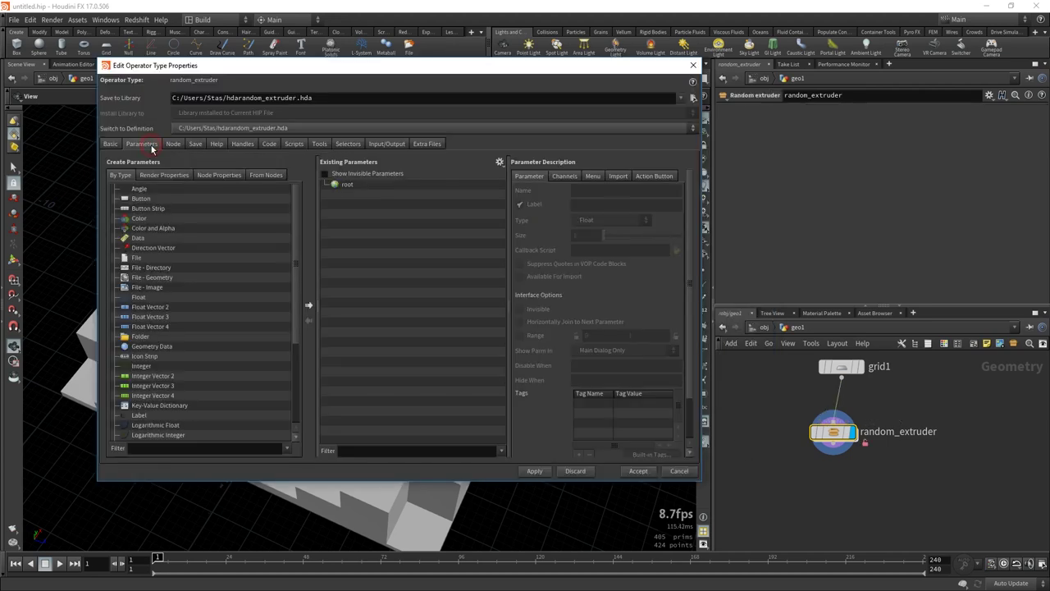
# Promote split1's Group, Global Seed, Distance and Inset onto the random_extruder asset interface.
pyautogui.doubleClick(831, 430)
pyautogui.click(915, 409)
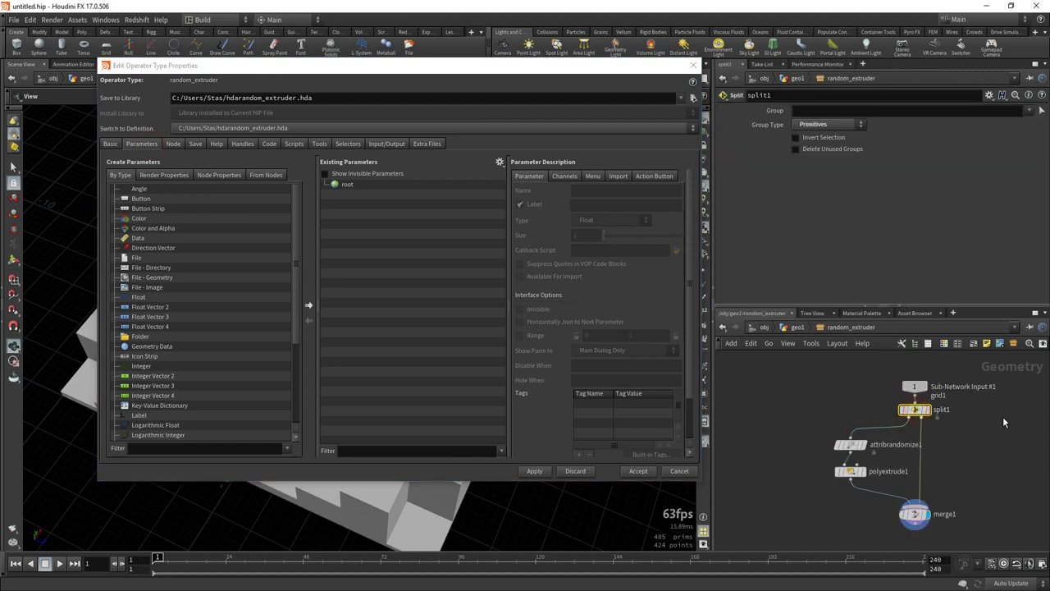
pyautogui.moveTo(769, 111); pyautogui.dragTo(348, 194)
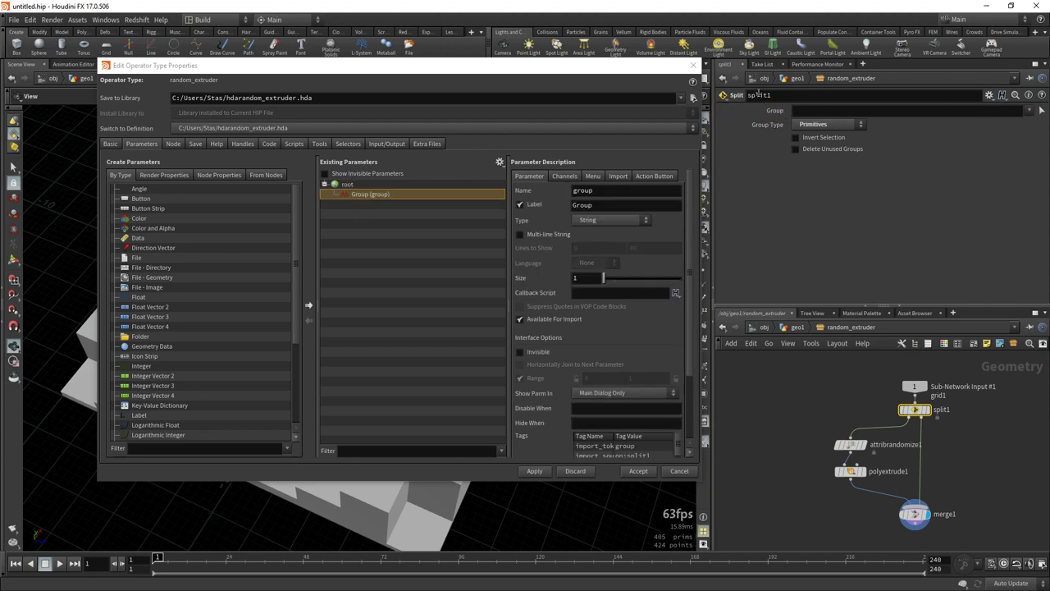
pyautogui.moveTo(806, 424); pyautogui.dragTo(852, 448)
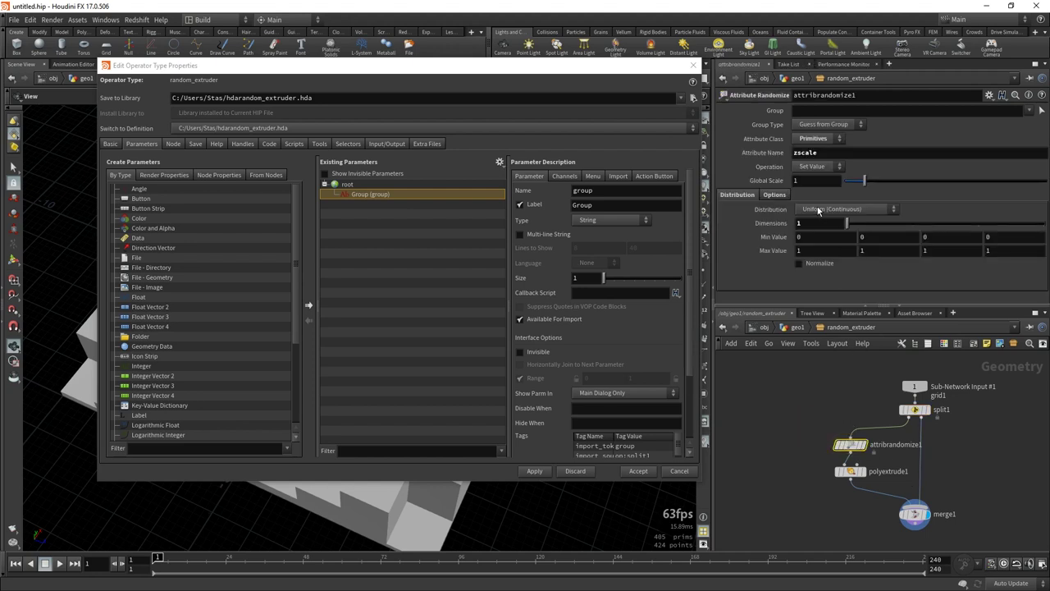
pyautogui.moveTo(769, 235); pyautogui.dragTo(344, 190)
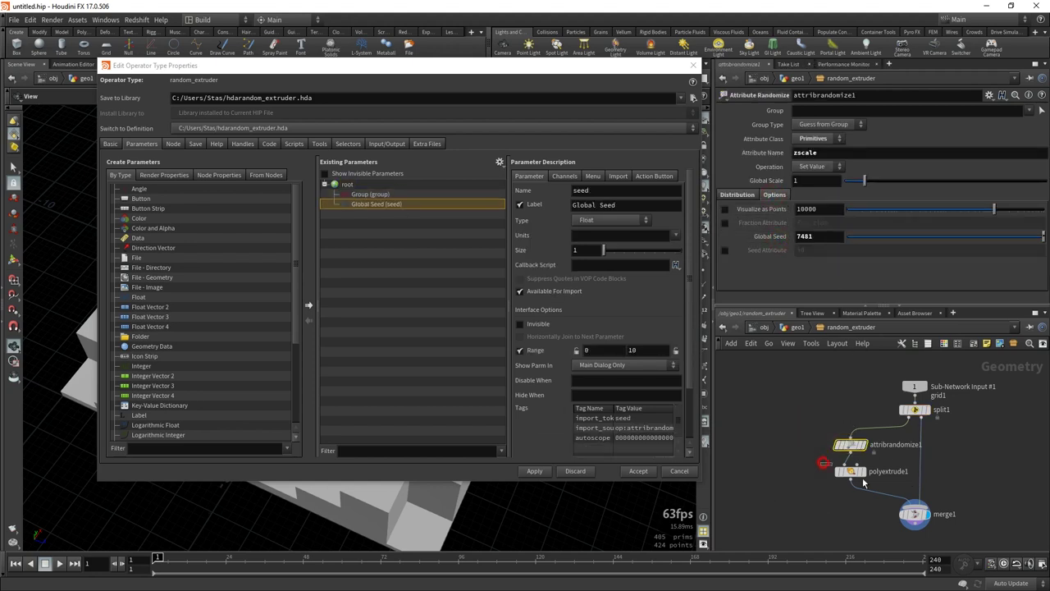
pyautogui.moveTo(823, 464); pyautogui.dragTo(863, 484)
pyautogui.moveTo(771, 167); pyautogui.dragTo(357, 197)
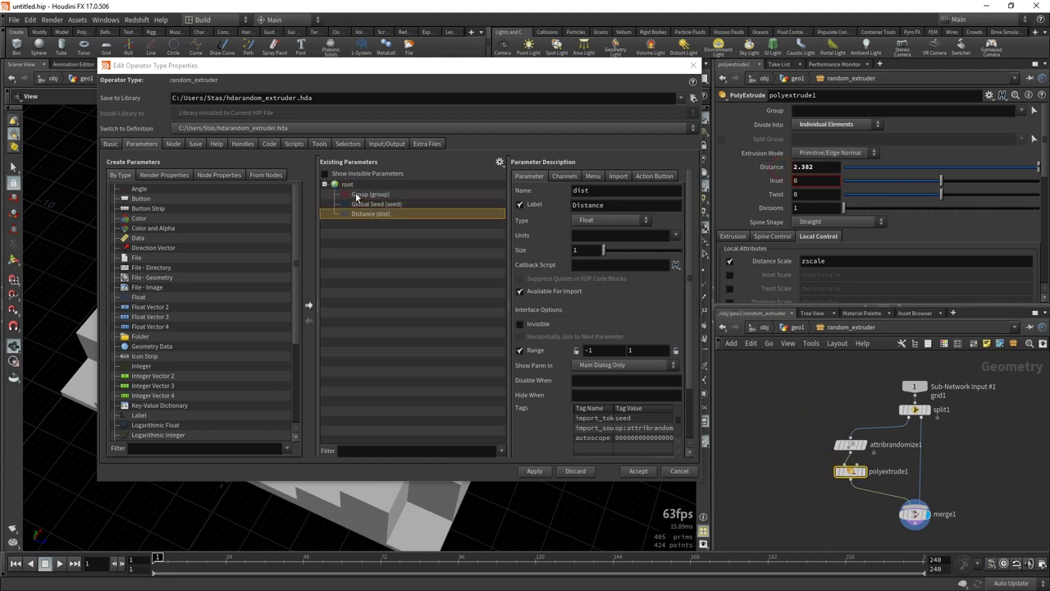
pyautogui.moveTo(775, 181); pyautogui.dragTo(357, 215)
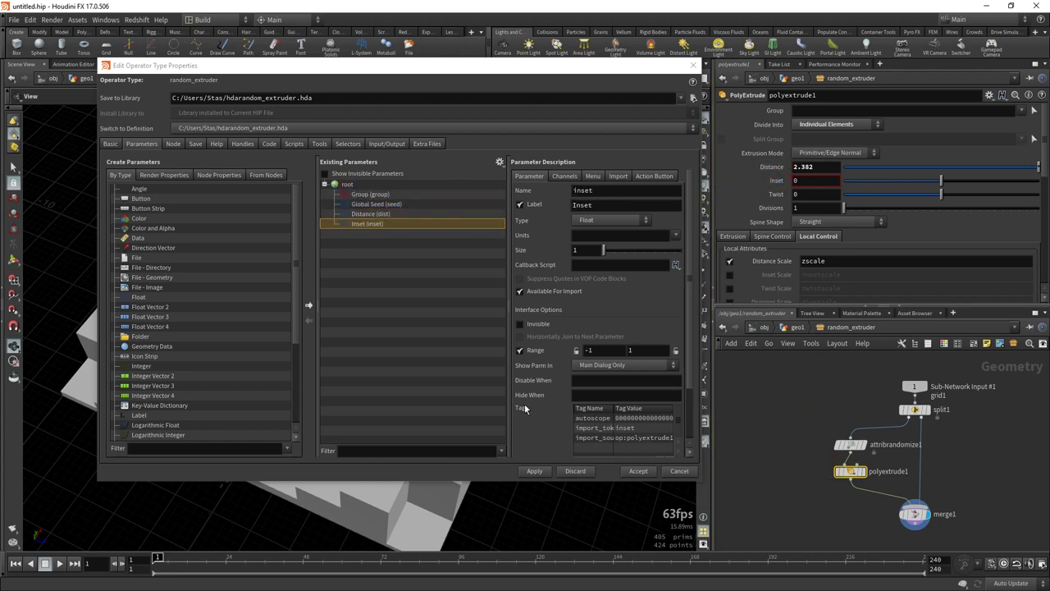
pyautogui.click(639, 471)
pyautogui.click(792, 328)
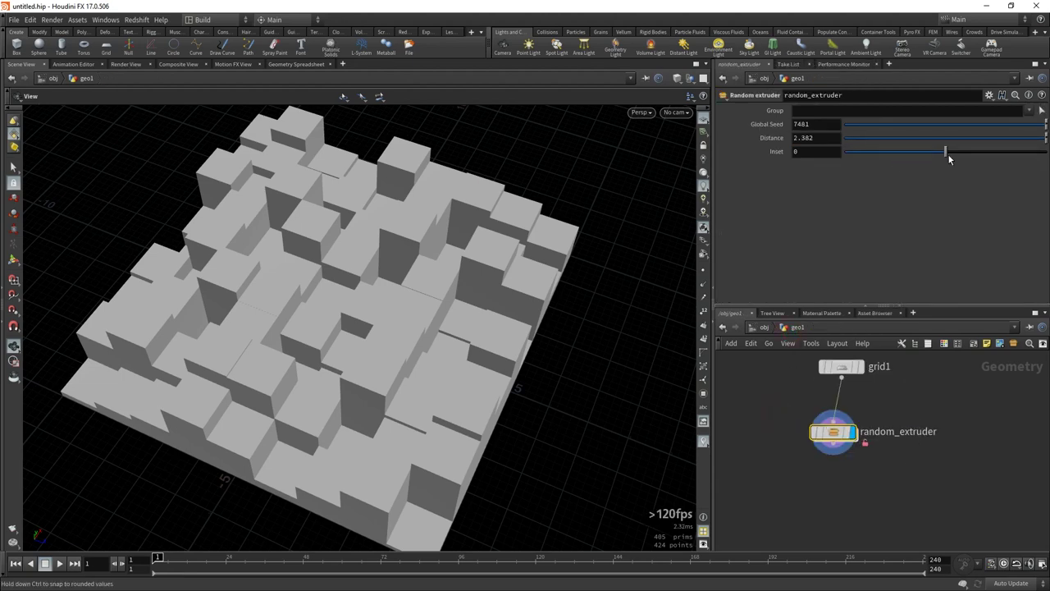
# Set random_extruder to Inset 0.024, Global Seed 4.09 and Distance 2.1, then try a group pick.
pyautogui.moveTo(945, 152)
pyautogui.mouseDown()
pyautogui.moveTo(956, 154)
pyautogui.moveTo(944, 159)
pyautogui.mouseUp()
pyautogui.moveTo(981, 126); pyautogui.dragTo(926, 124)
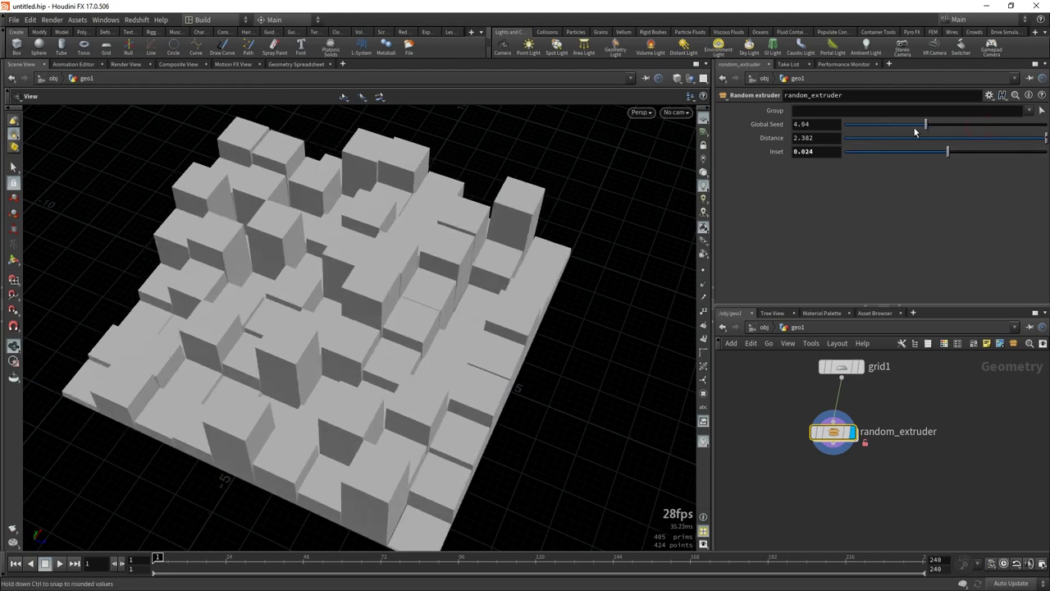
pyautogui.click(1004, 138)
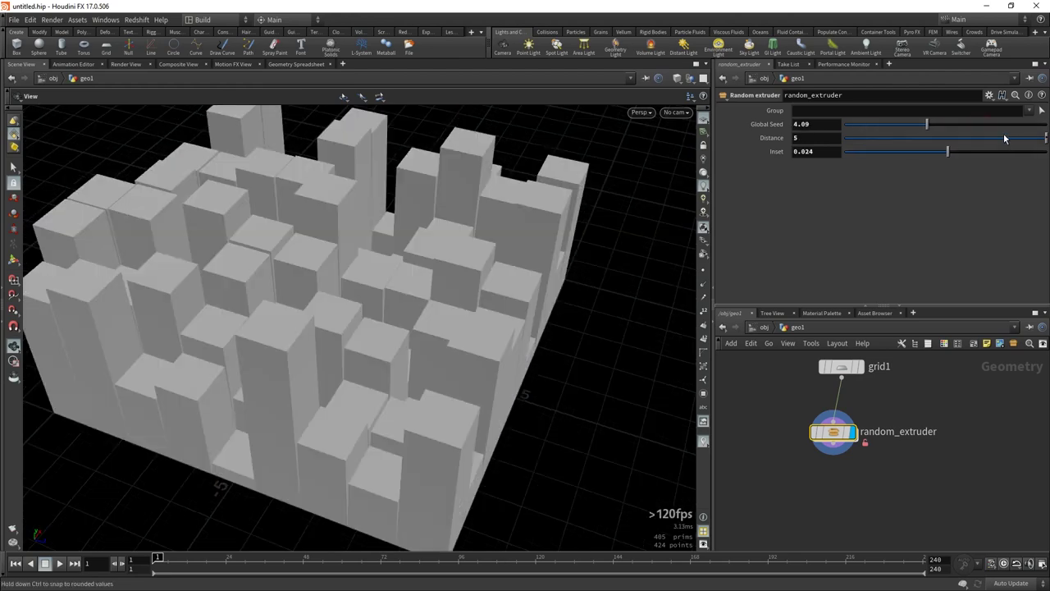
pyautogui.moveTo(1002, 141); pyautogui.dragTo(873, 139)
pyautogui.moveTo(816, 138); pyautogui.dragTo(884, 141, button='middle')
pyautogui.moveTo(328, 271); pyautogui.dragTo(390, 265)
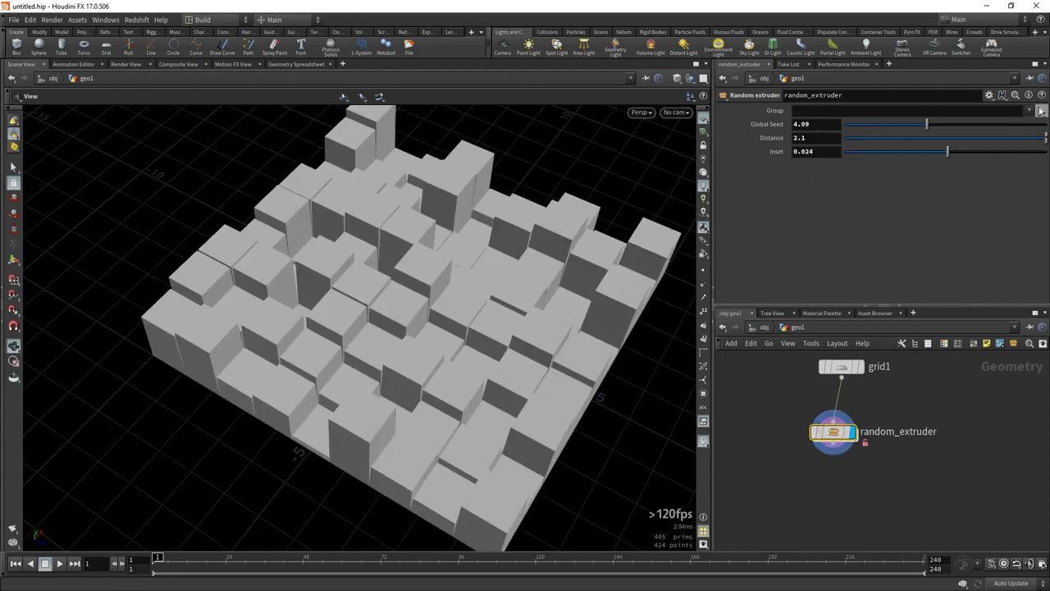
pyautogui.click(1041, 110)
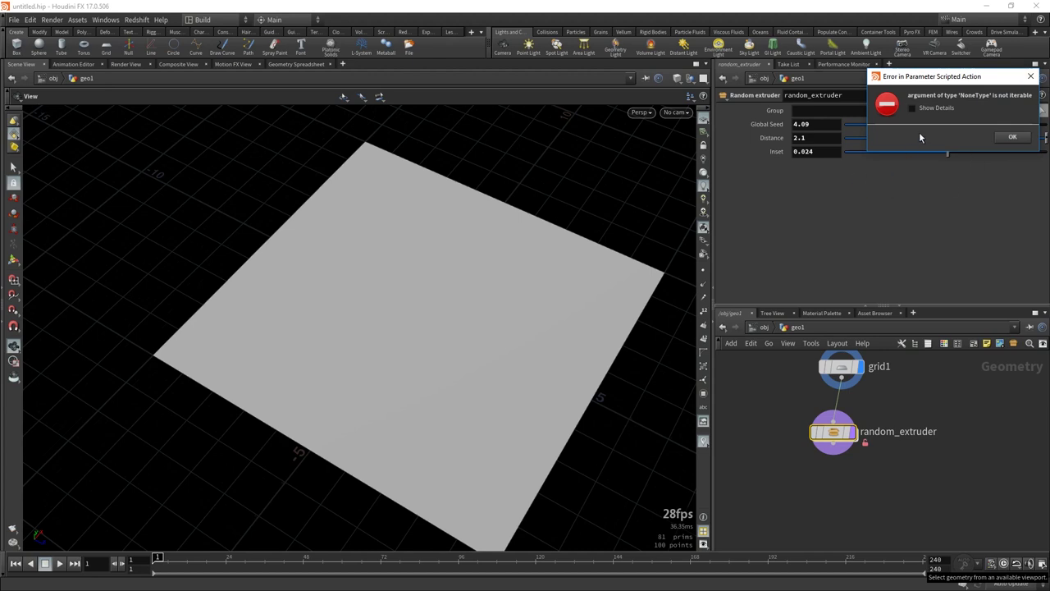
# Dismiss the error, inspect split1 inside the asset, then display random_extruder at geo1 level.
pyautogui.click(459, 199)
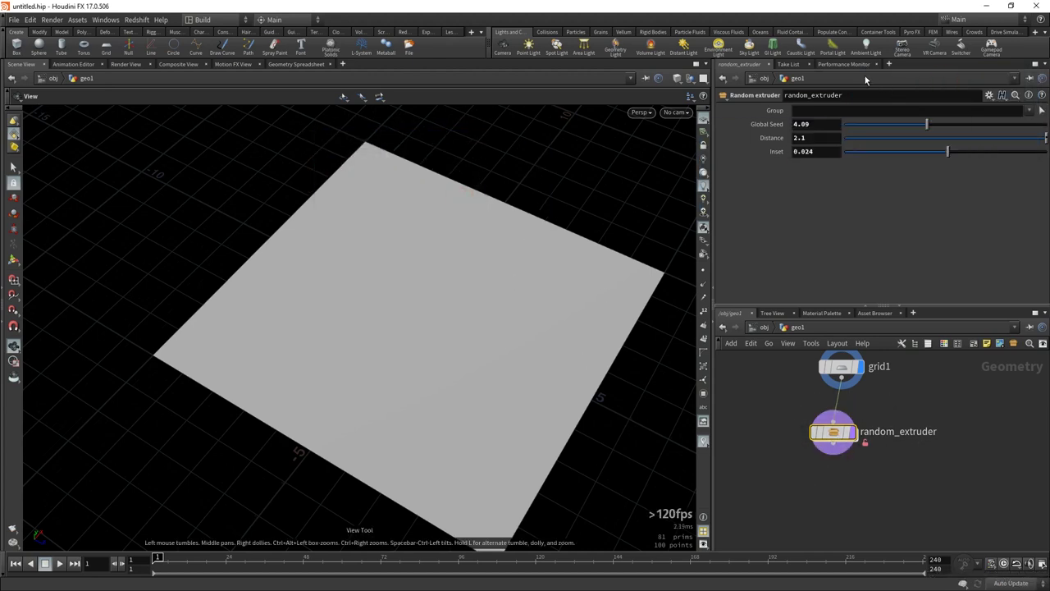
pyautogui.doubleClick(838, 434)
pyautogui.scroll(2, 971, 422)
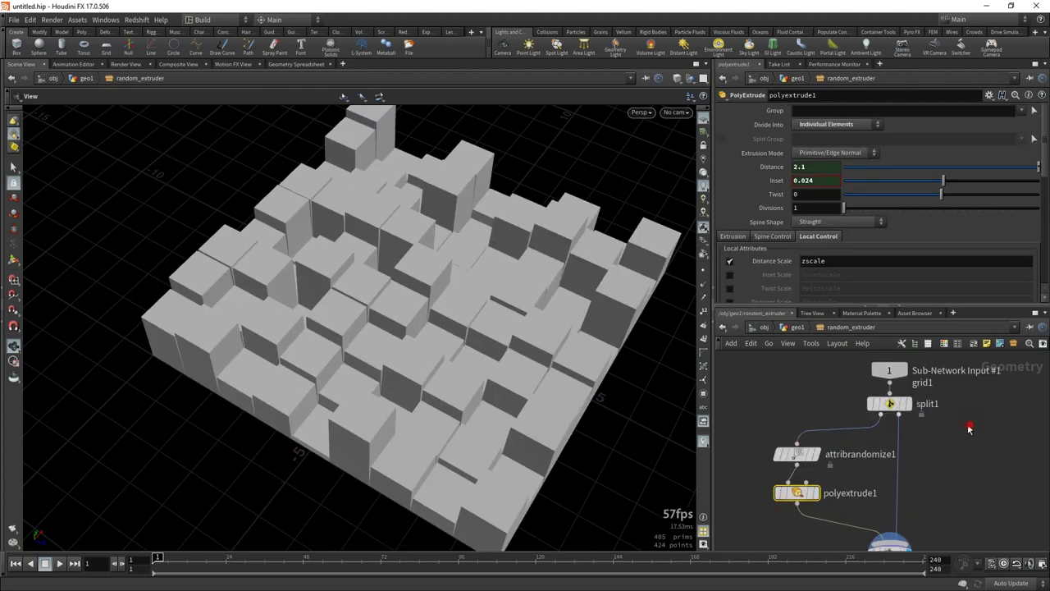
pyautogui.click(890, 404)
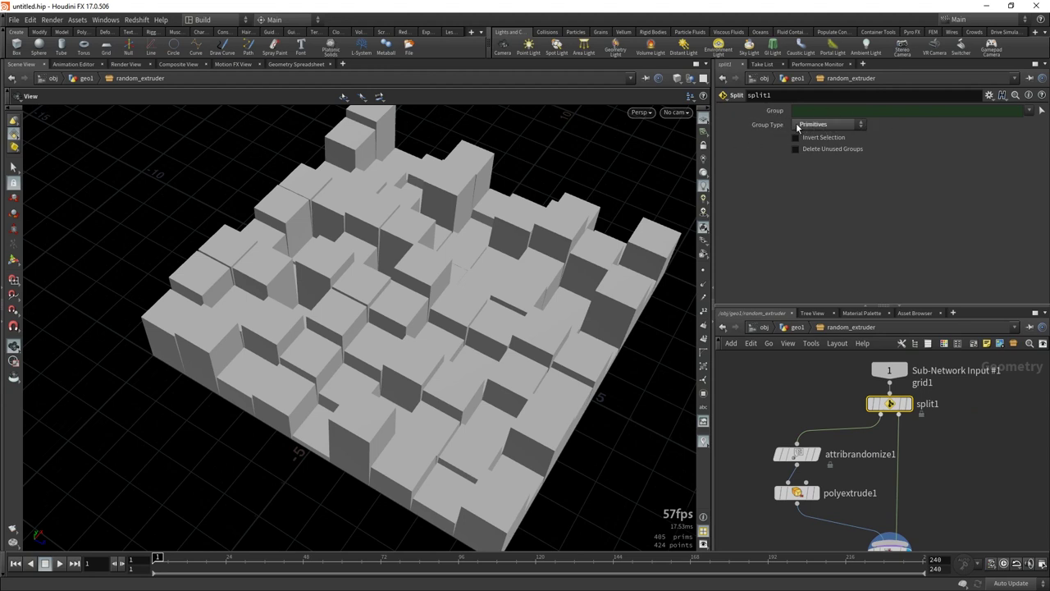
pyautogui.click(787, 327)
pyautogui.moveTo(833, 432)
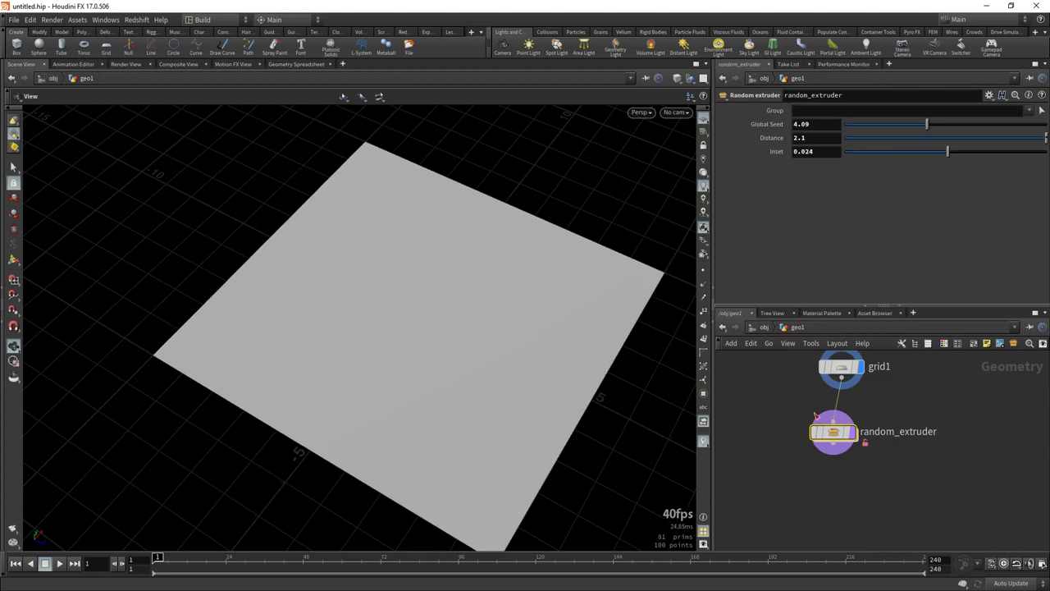
pyautogui.moveTo(778, 415); pyautogui.dragTo(906, 448)
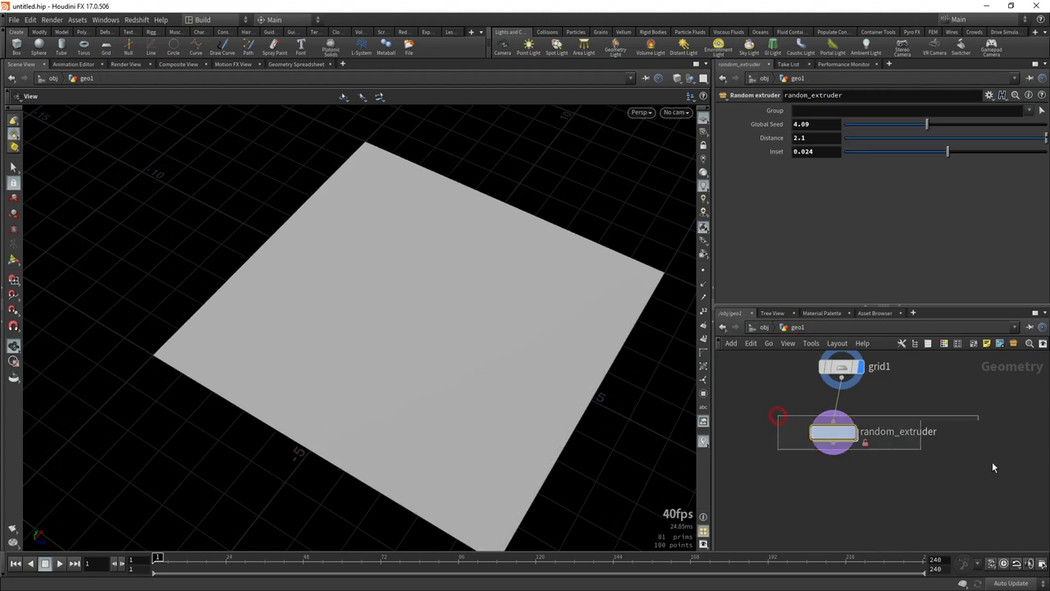
pyautogui.click(859, 417)
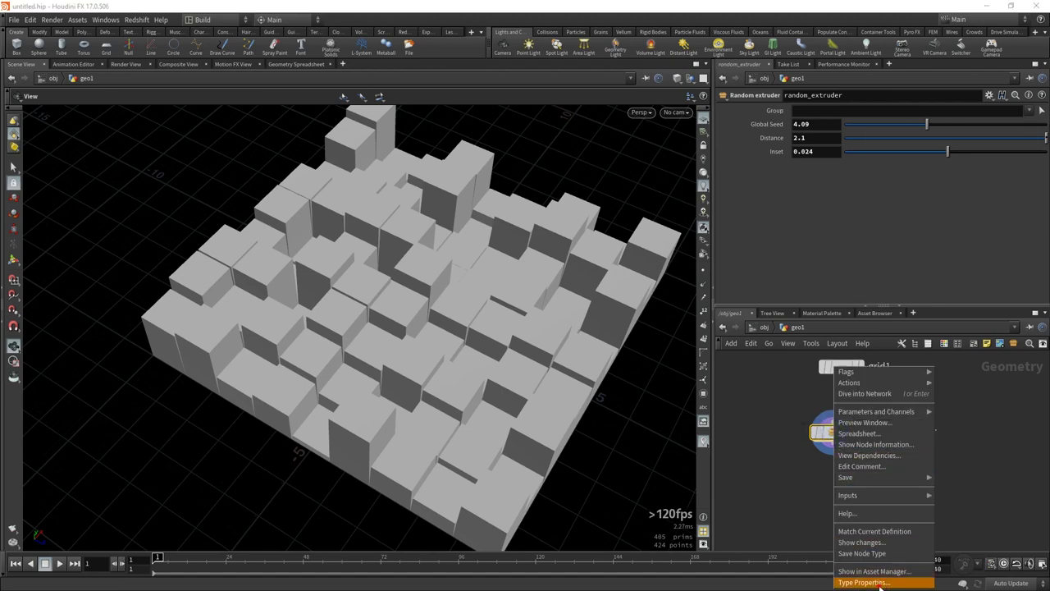
# Promote split1's Group Type onto random_extruder as an invisible parameter, accept, and return to geo1.
pyautogui.click(863, 581)
pyautogui.doubleClick(834, 434)
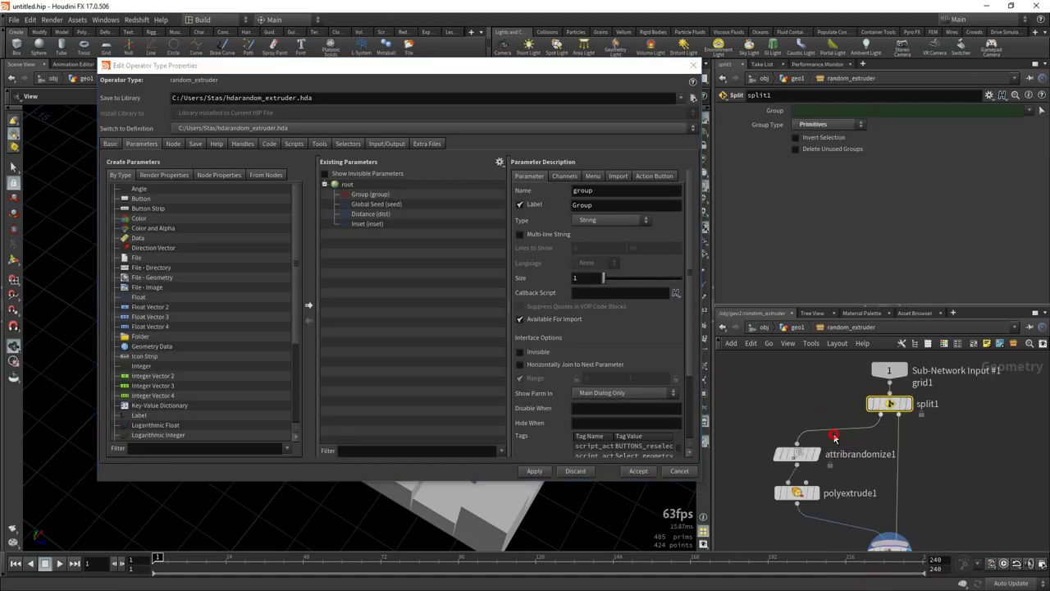
pyautogui.moveTo(767, 124); pyautogui.dragTo(386, 194)
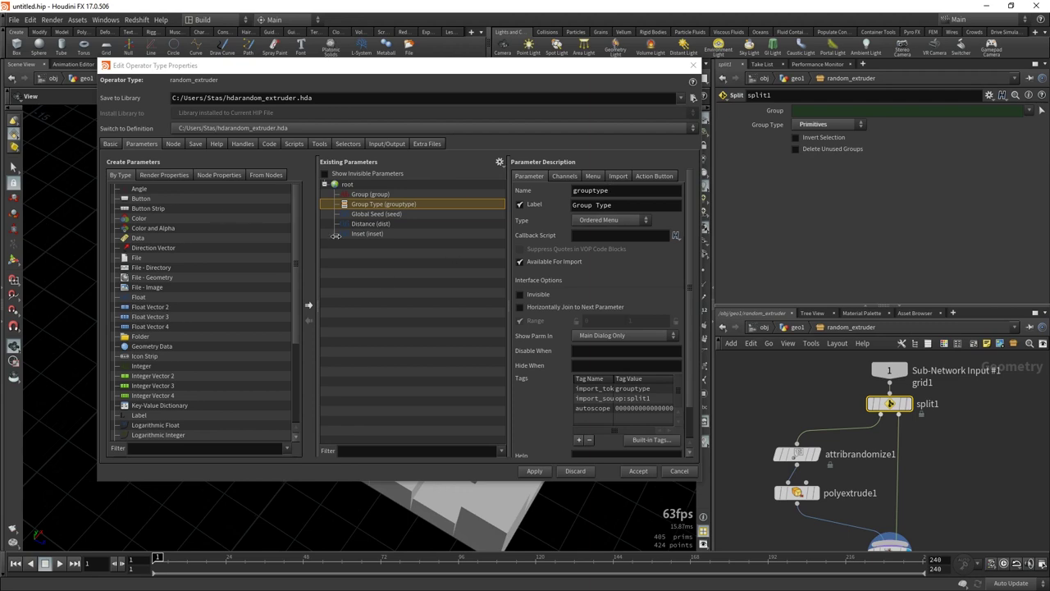
pyautogui.click(522, 295)
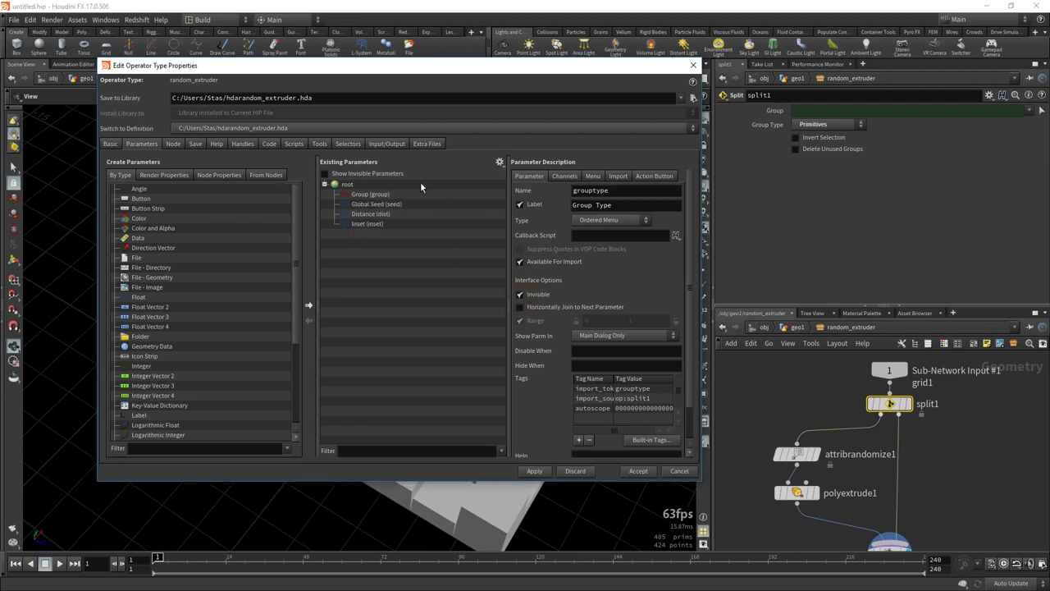
pyautogui.click(636, 470)
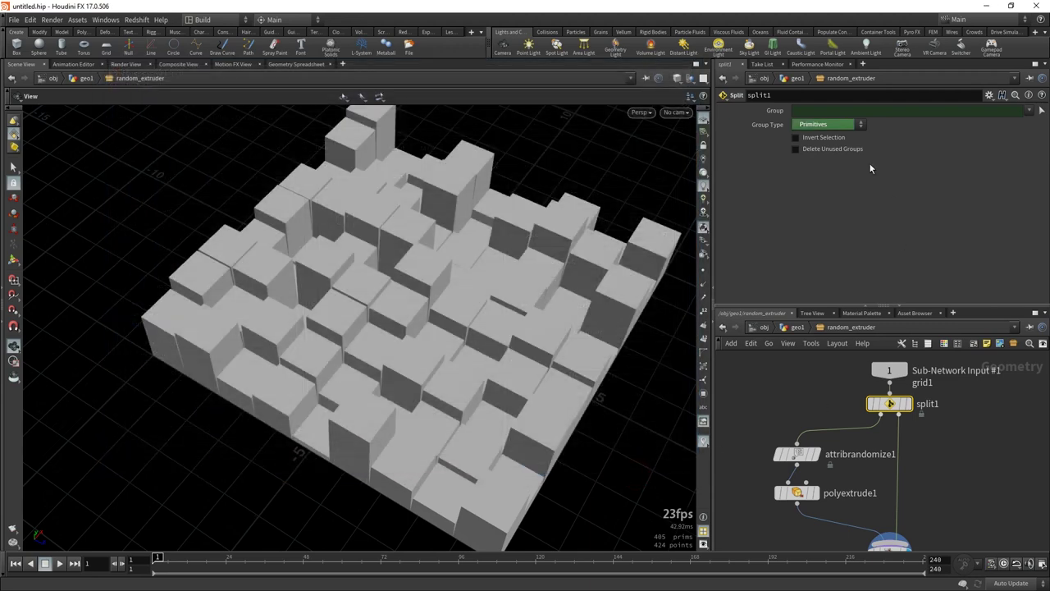
pyautogui.click(796, 327)
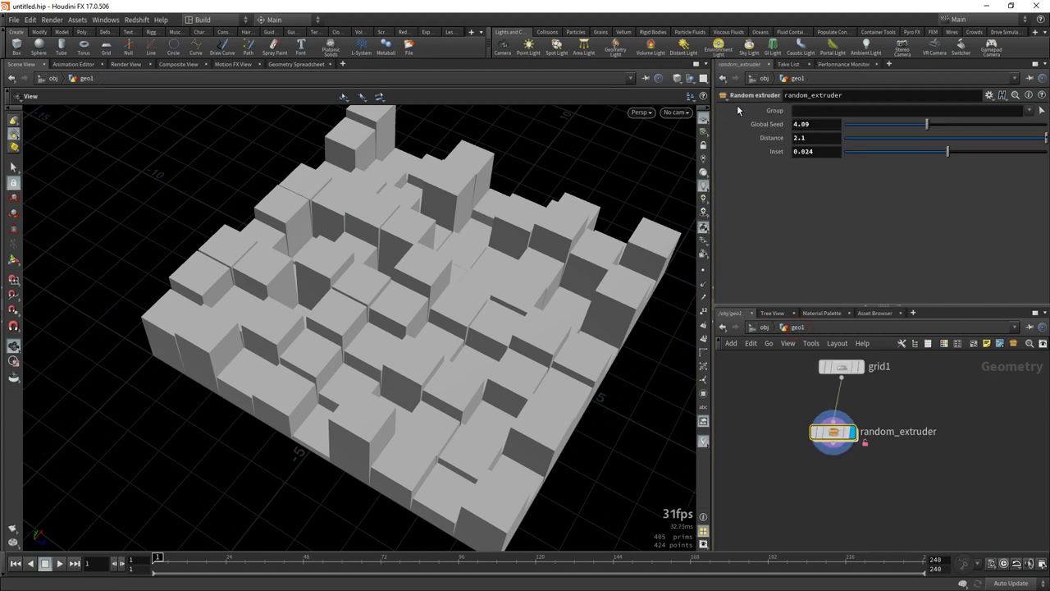
pyautogui.click(1041, 110)
pyautogui.moveTo(329, 238)
pyautogui.mouseDown()
pyautogui.moveTo(487, 399)
pyautogui.moveTo(496, 405)
pyautogui.moveTo(539, 342)
pyautogui.moveTo(544, 391)
pyautogui.moveTo(375, 366)
pyautogui.moveTo(423, 369)
pyautogui.moveTo(401, 350)
pyautogui.mouseUp()
pyautogui.press('Return')
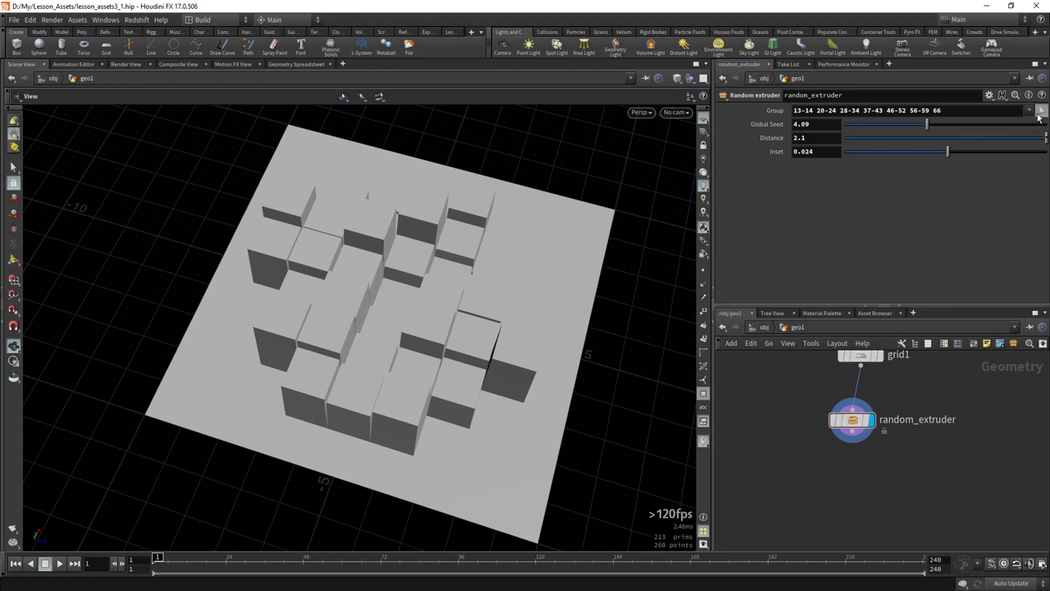
pyautogui.moveTo(424, 373)
pyautogui.mouseDown()
pyautogui.moveTo(461, 356)
pyautogui.moveTo(479, 368)
pyautogui.mouseUp()
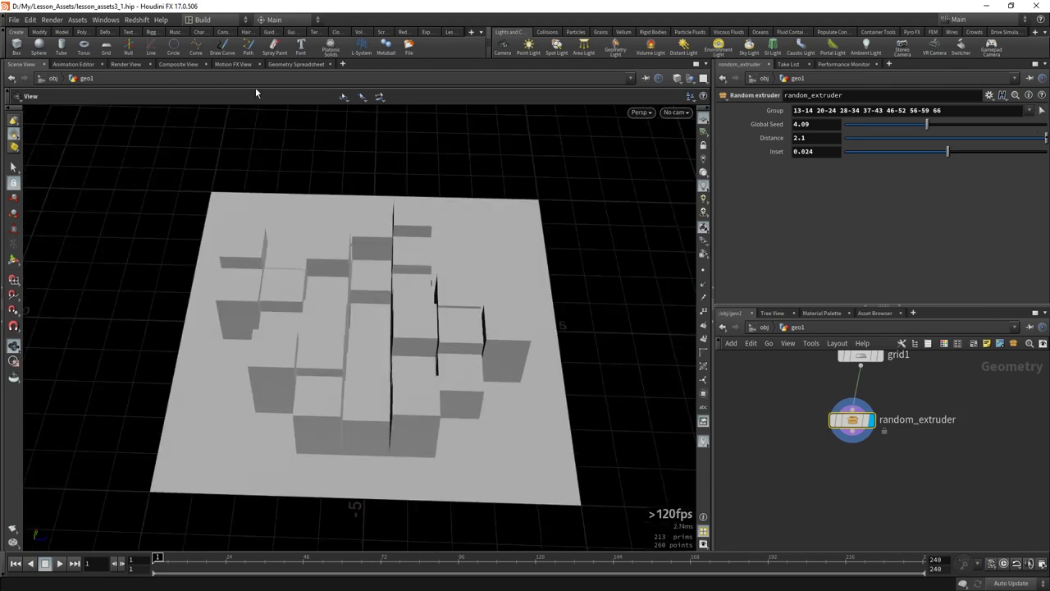
pyautogui.moveTo(767, 442); pyautogui.dragTo(763, 489, button='middle')
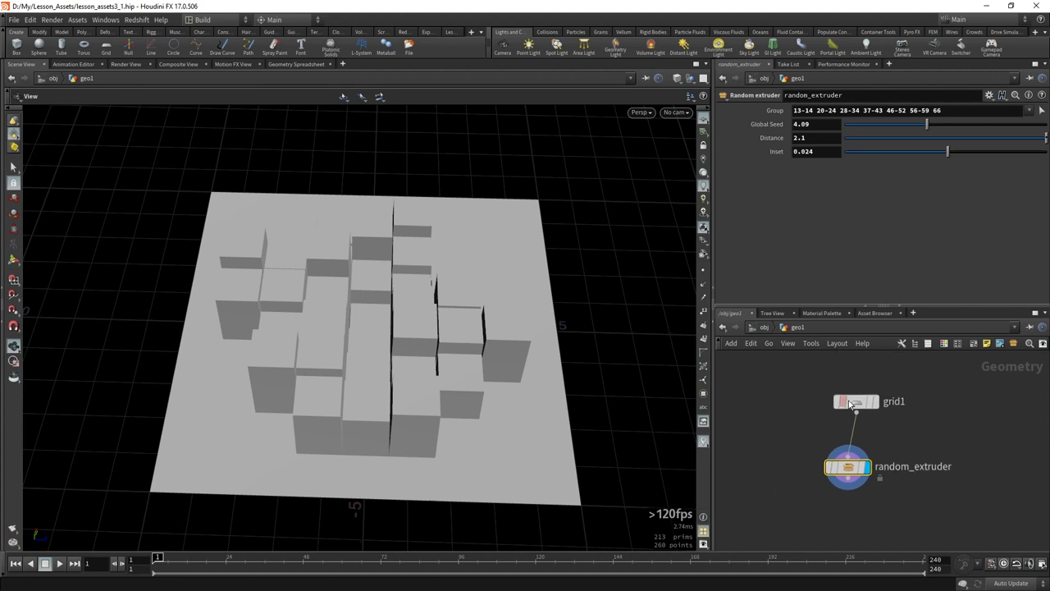
# Display grid1 and select a horizontal and a vertical strip of its faces.
pyautogui.click(874, 401)
pyautogui.press('s')
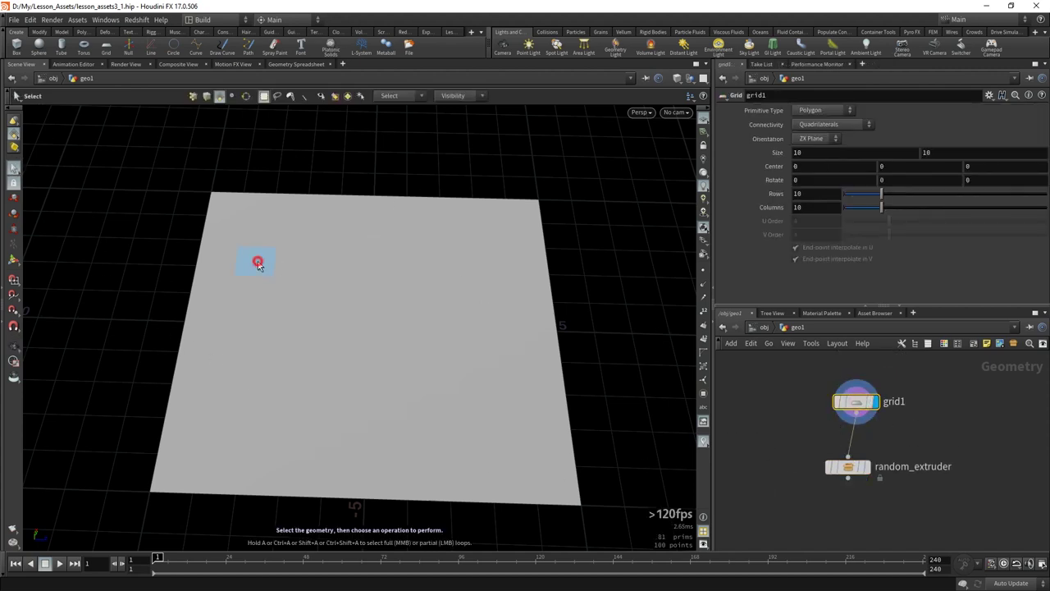
pyautogui.moveTo(257, 263)
pyautogui.mouseDown()
pyautogui.moveTo(443, 280)
pyautogui.moveTo(440, 411)
pyautogui.mouseUp()
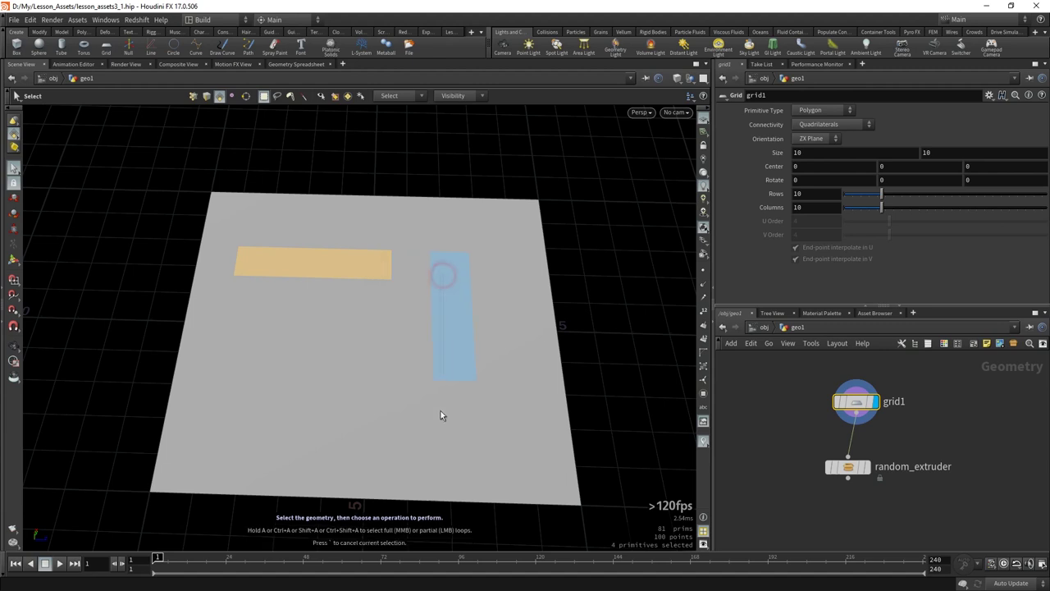
pyautogui.keyDown('shift'); pyautogui.moveTo(247, 357); pyautogui.dragTo(368, 436); pyautogui.keyUp('shift')
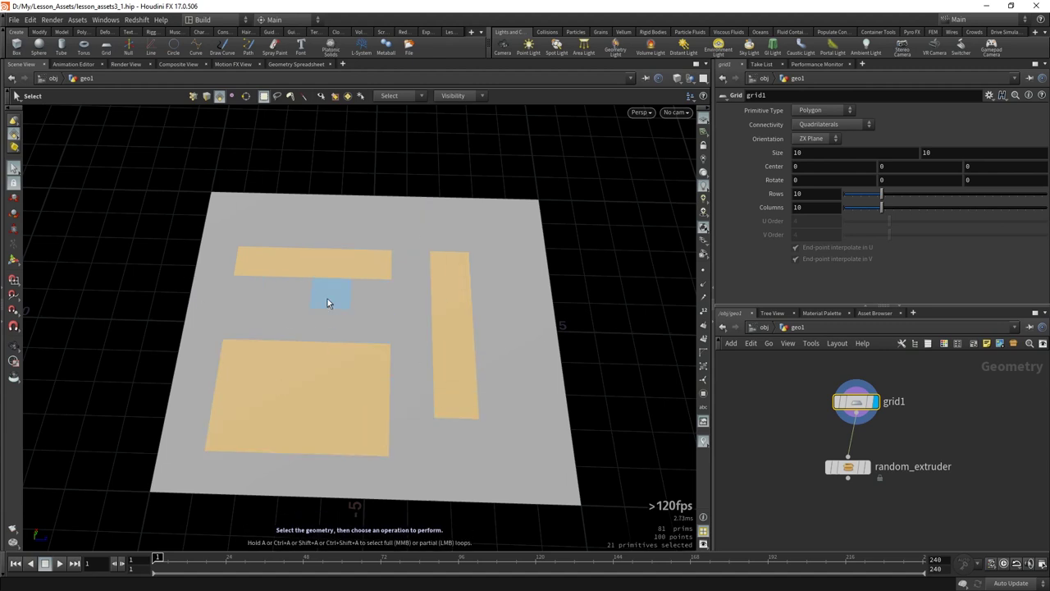
# Raise the selected faces with a PolyExtrude, then delete it to restore the flat grid.
pyautogui.press('Tab')
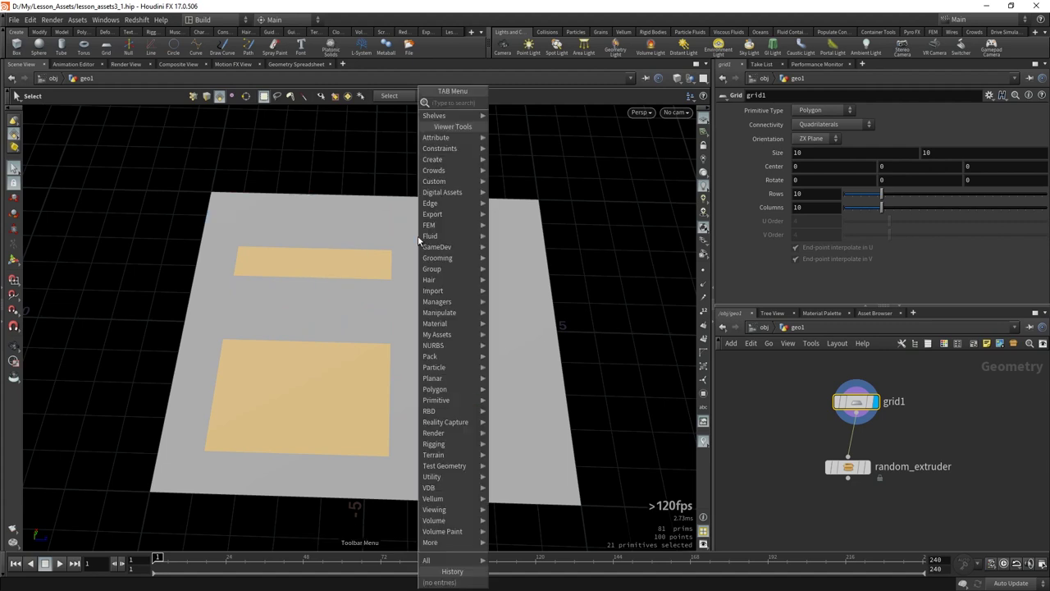
pyautogui.write('es')
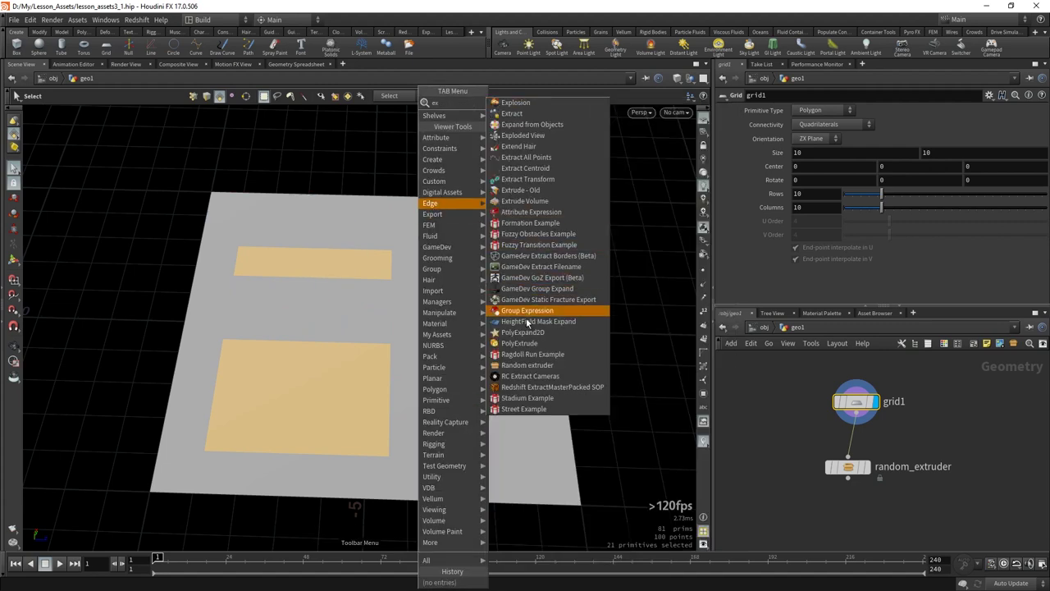
pyautogui.click(522, 344)
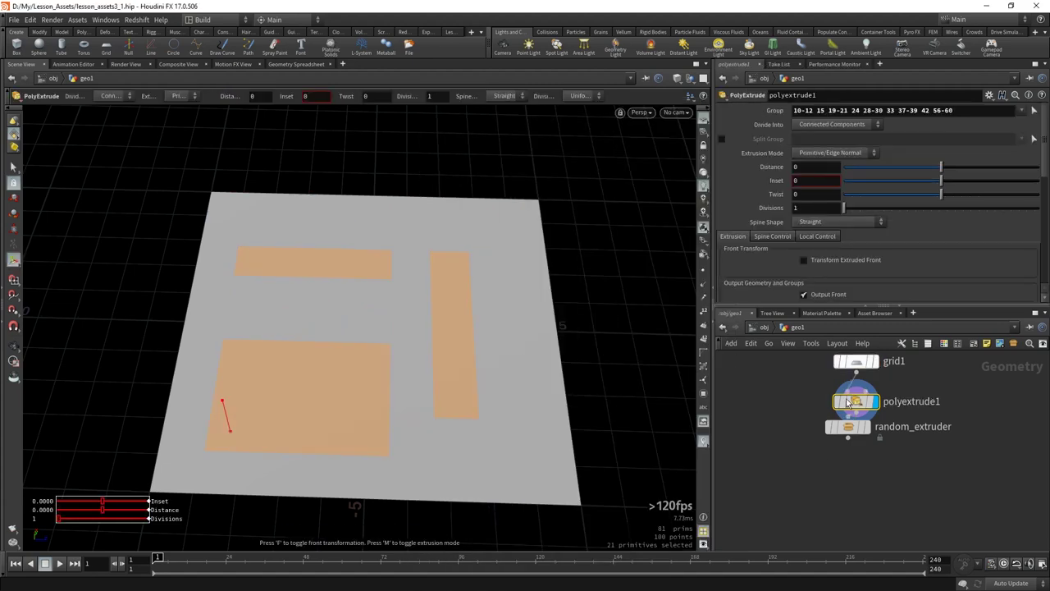
pyautogui.moveTo(855, 401); pyautogui.dragTo(949, 408)
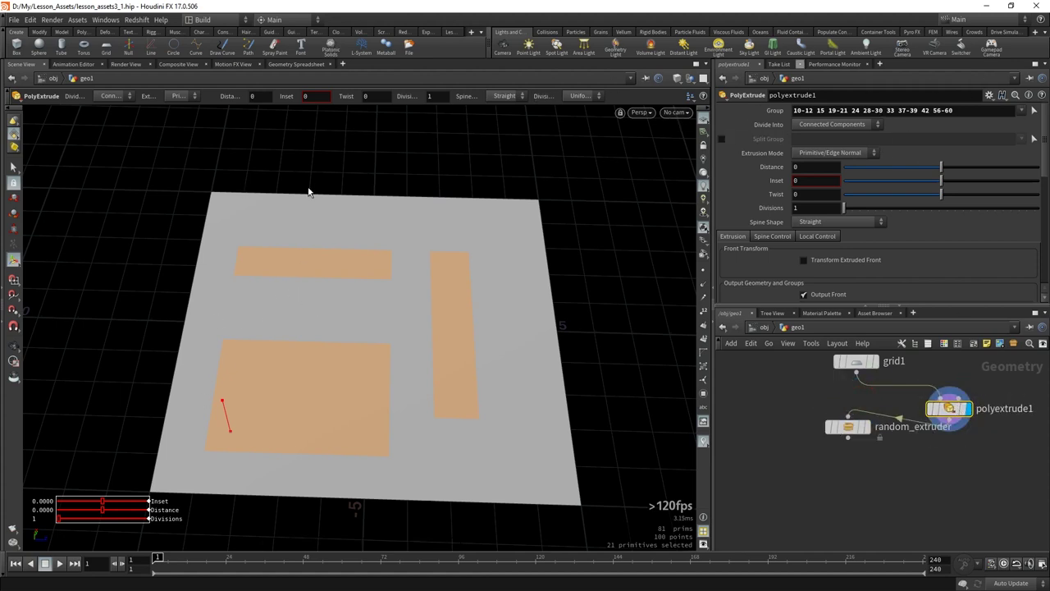
pyautogui.moveTo(221, 401)
pyautogui.mouseDown()
pyautogui.moveTo(167, 402)
pyautogui.moveTo(189, 402)
pyautogui.mouseUp()
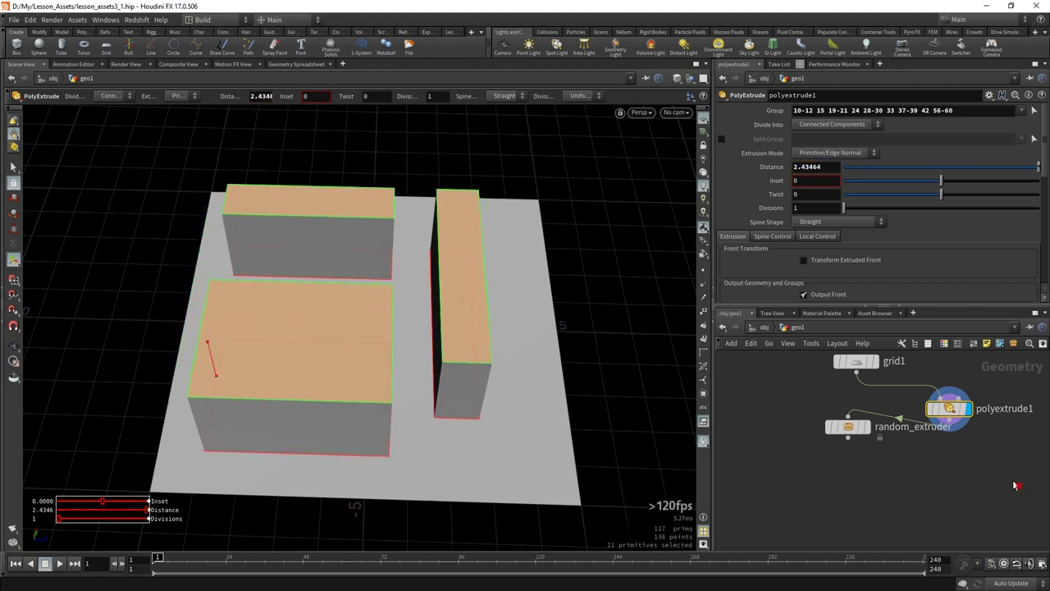
pyautogui.press('Delete')
pyautogui.press('Delete')
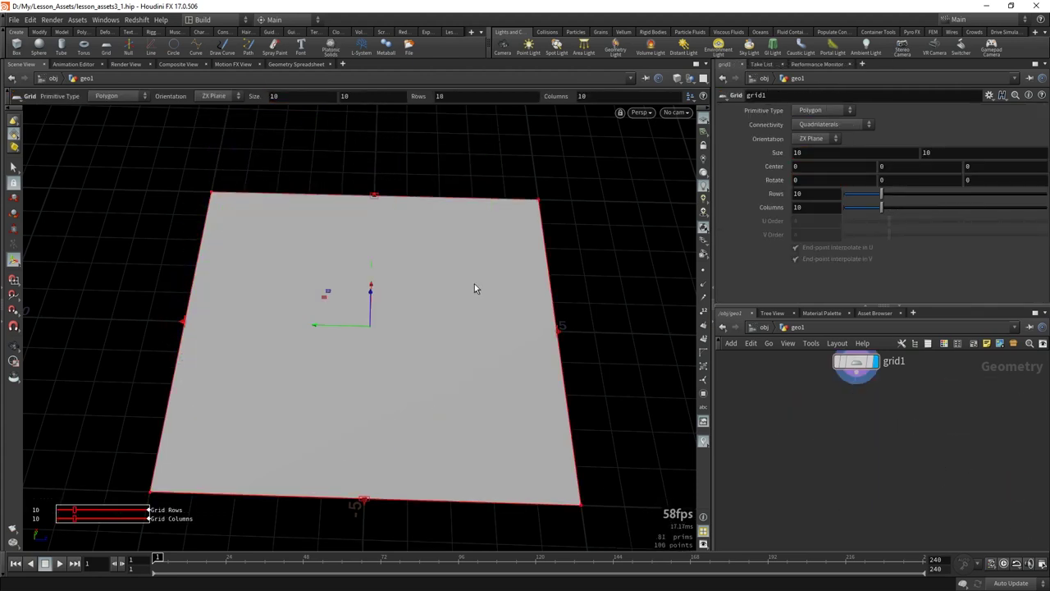
# Box-select a square of grid faces and add a Random extruder asset after grid1.
pyautogui.press('s')
pyautogui.moveTo(279, 220); pyautogui.dragTo(445, 393)
pyautogui.press('Tab')
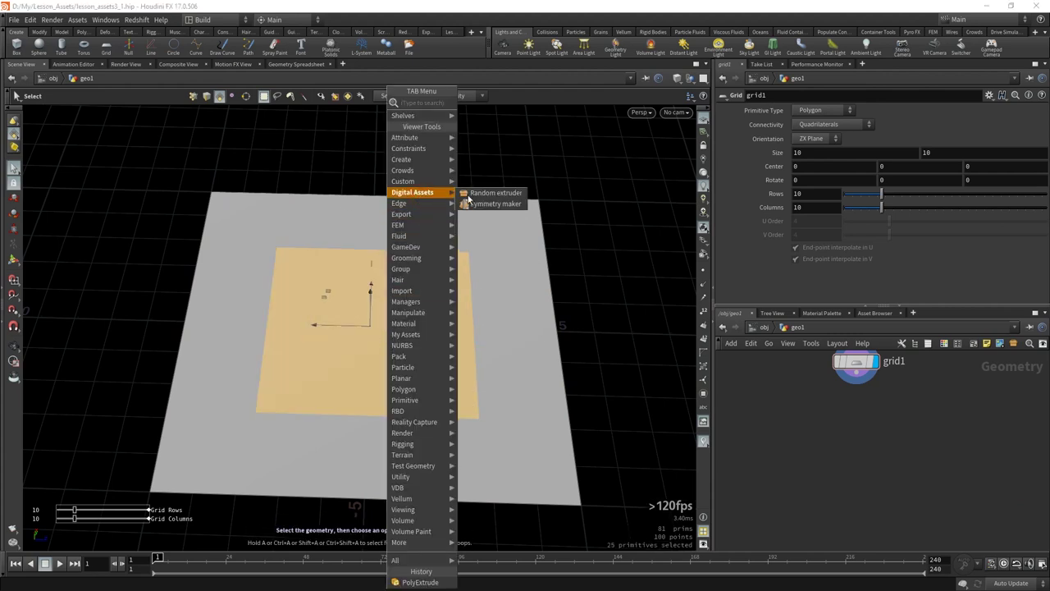
pyautogui.click(500, 195)
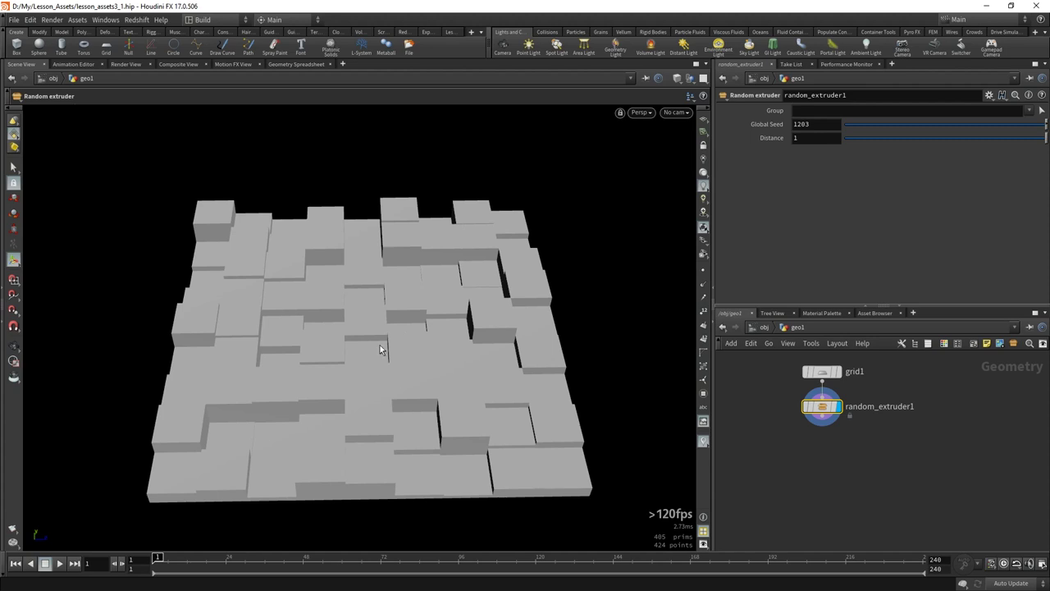
# Allow editing of contents on the random_extruder1 asset.
pyautogui.rightClick(822, 376)
pyautogui.press('Escape')
pyautogui.rightClick(822, 376)
pyautogui.click(861, 541)
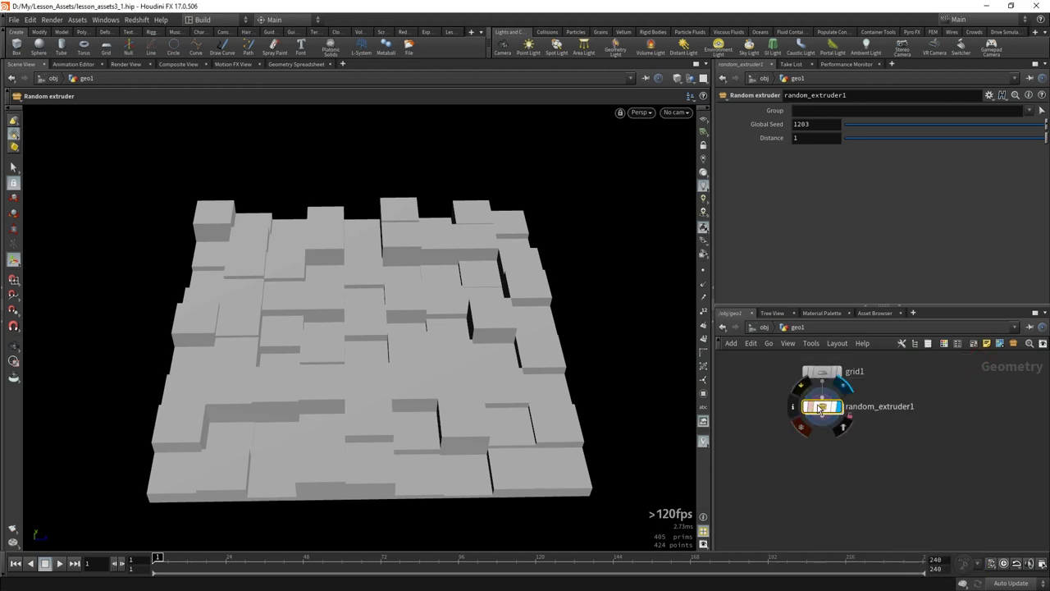
# Open random_extruder's Type Properties on the Scripts section.
pyautogui.rightClick(820, 406)
pyautogui.click(865, 581)
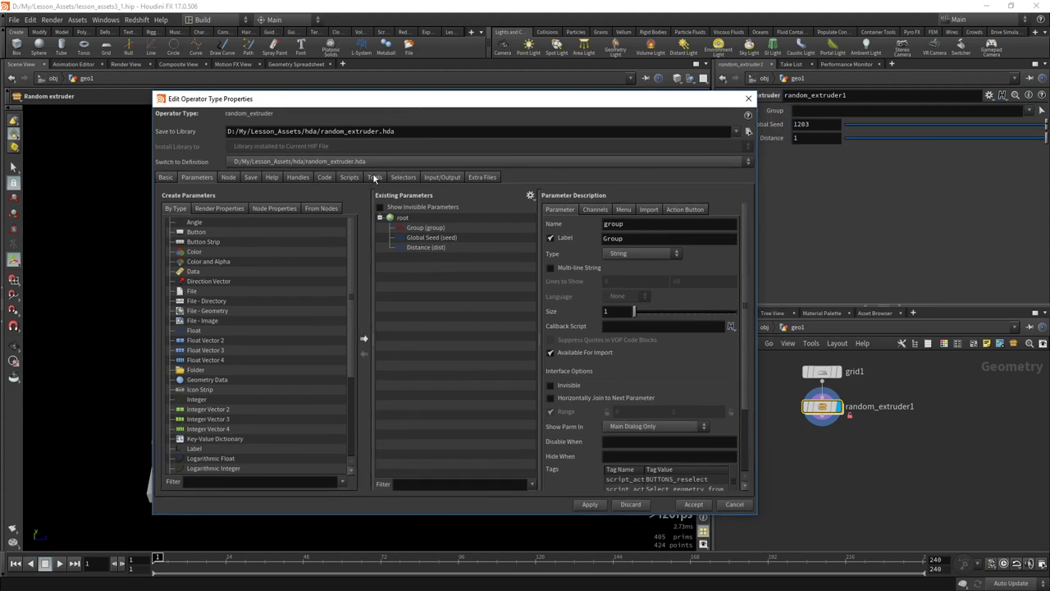
pyautogui.click(349, 177)
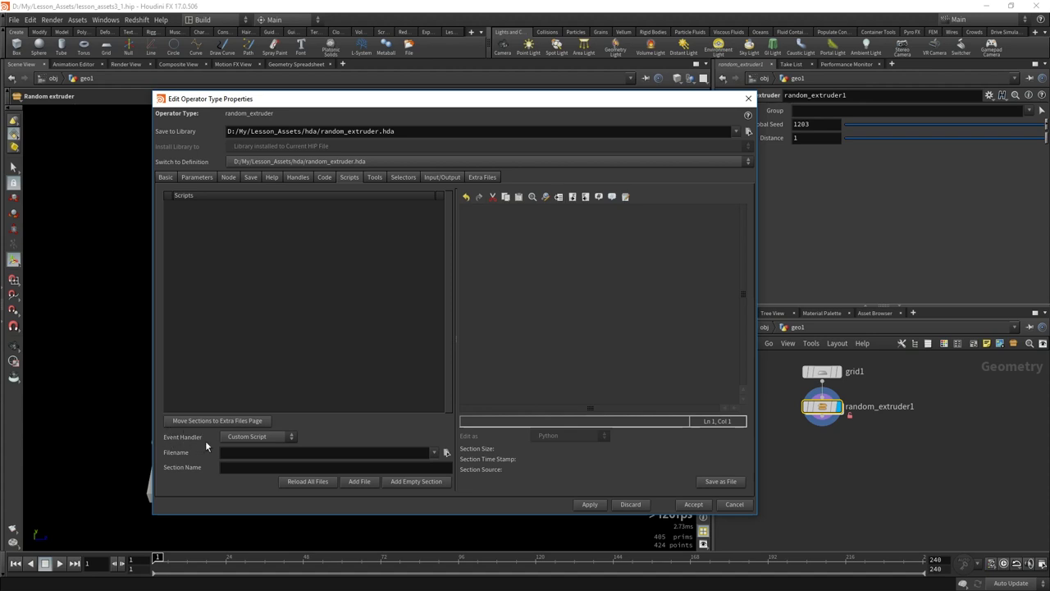
# Choose Before First Create from the Scripts tab's Event Handler list.
pyautogui.click(283, 439)
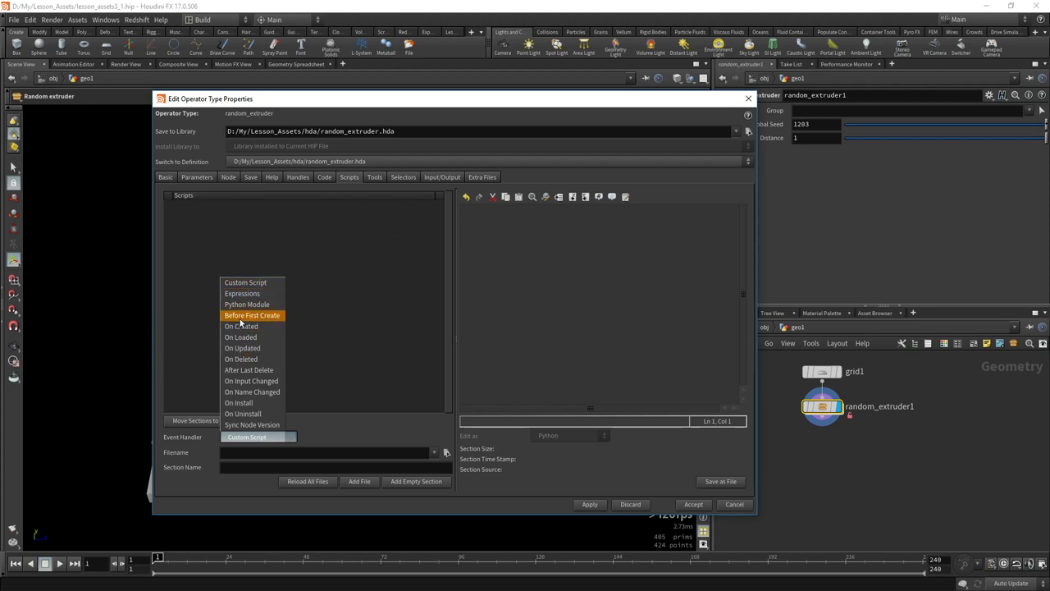
pyautogui.click(267, 316)
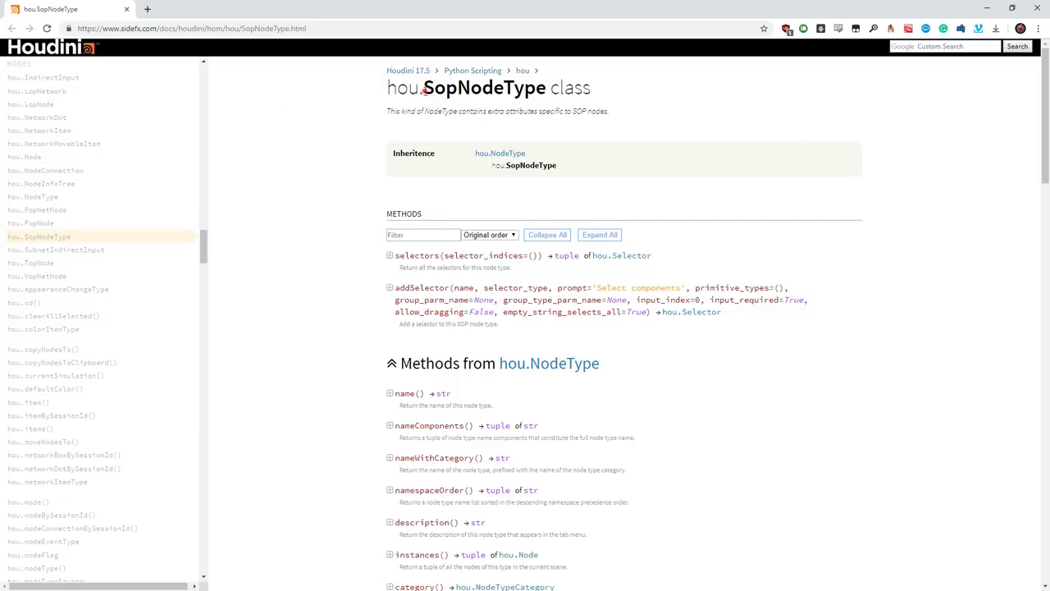
# Filter hou.SopNodeType methods by 'addse' and mark addSelector's name and selector_type arguments.
pyautogui.moveTo(424, 90); pyautogui.dragTo(546, 90)
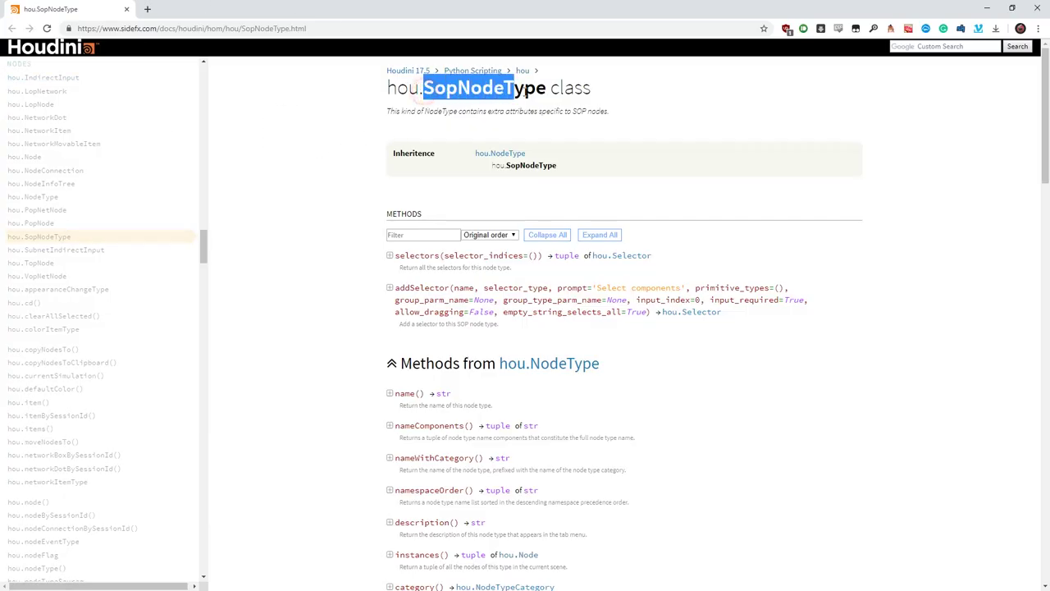
pyautogui.click(438, 237)
pyautogui.write('addse')
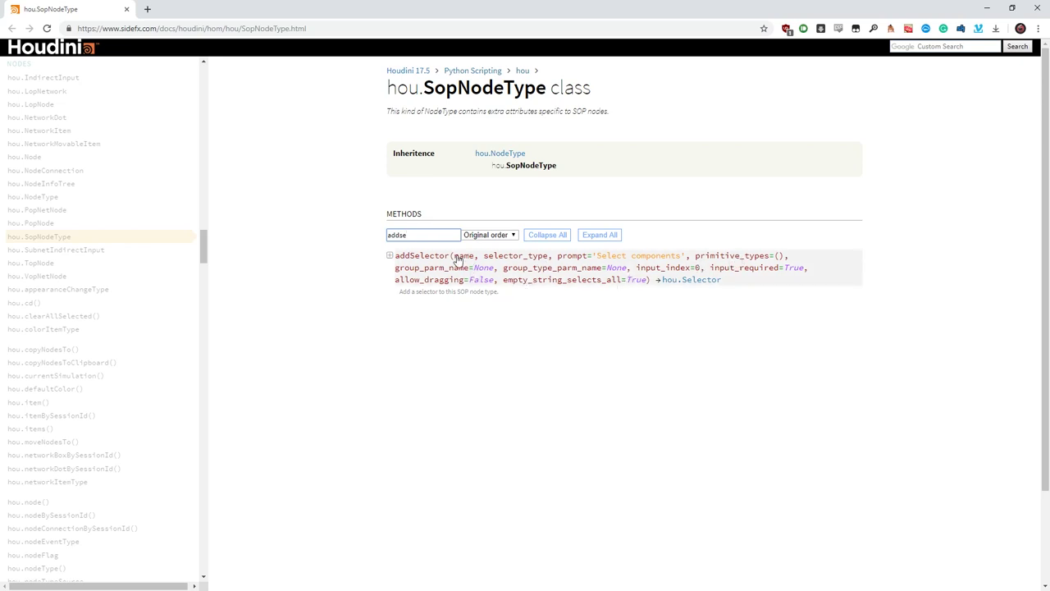
pyautogui.moveTo(452, 257); pyautogui.dragTo(473, 259)
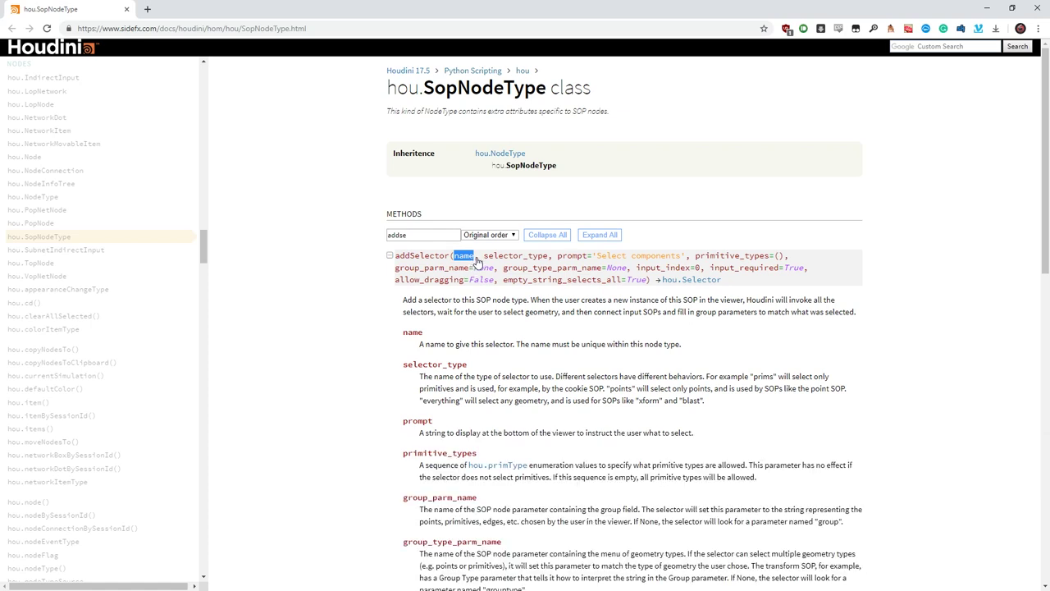
pyautogui.moveTo(483, 256); pyautogui.dragTo(548, 257)
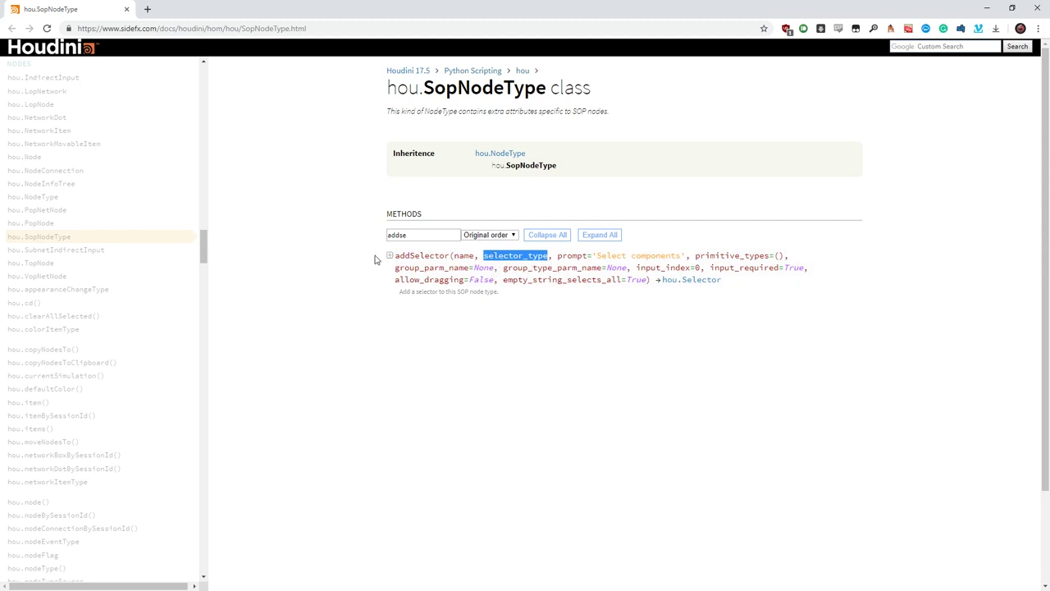
# Expand addSelector and review its selector_type options: prims, points and everything.
pyautogui.click(389, 256)
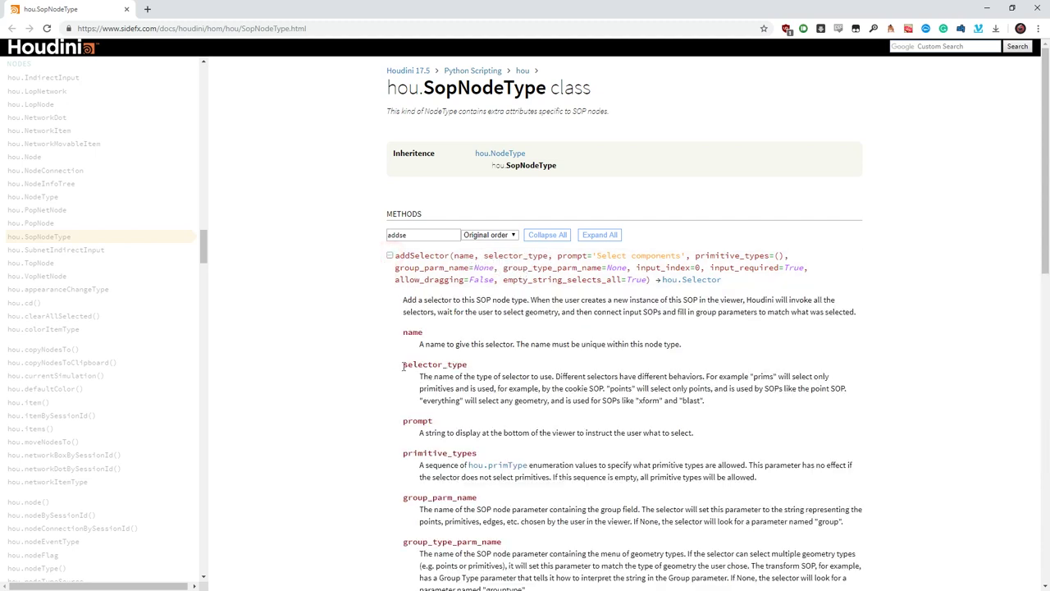
pyautogui.moveTo(402, 366); pyautogui.dragTo(474, 367)
pyautogui.click(755, 378)
pyautogui.doubleClick(754, 378)
pyautogui.moveTo(611, 388); pyautogui.dragTo(633, 388)
pyautogui.moveTo(423, 400); pyautogui.dragTo(462, 401)
pyautogui.moveTo(752, 377); pyautogui.dragTo(775, 377)
pyautogui.doubleClick(498, 88)
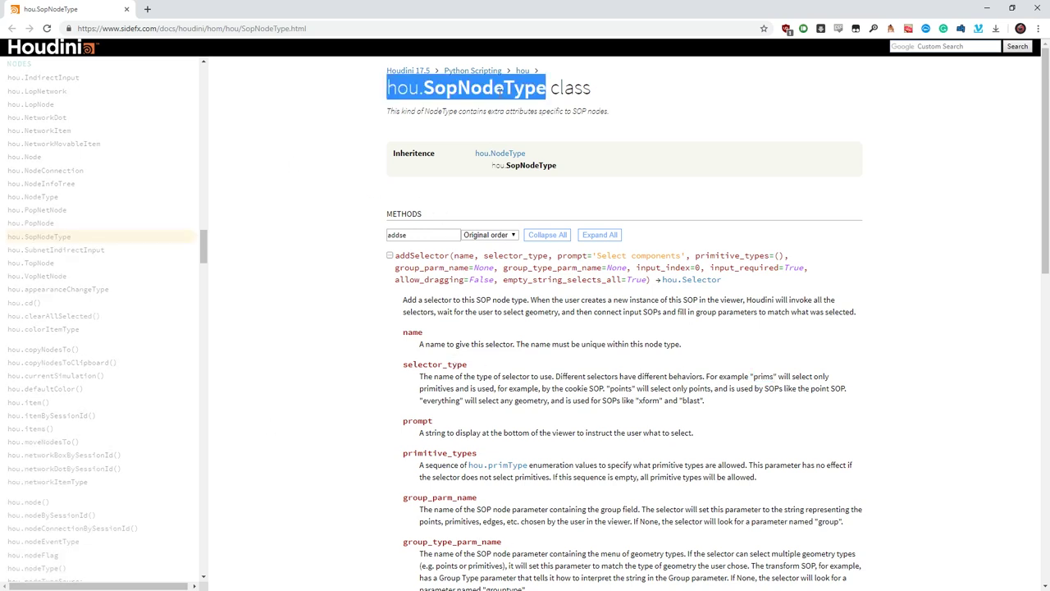
pyautogui.click(394, 89)
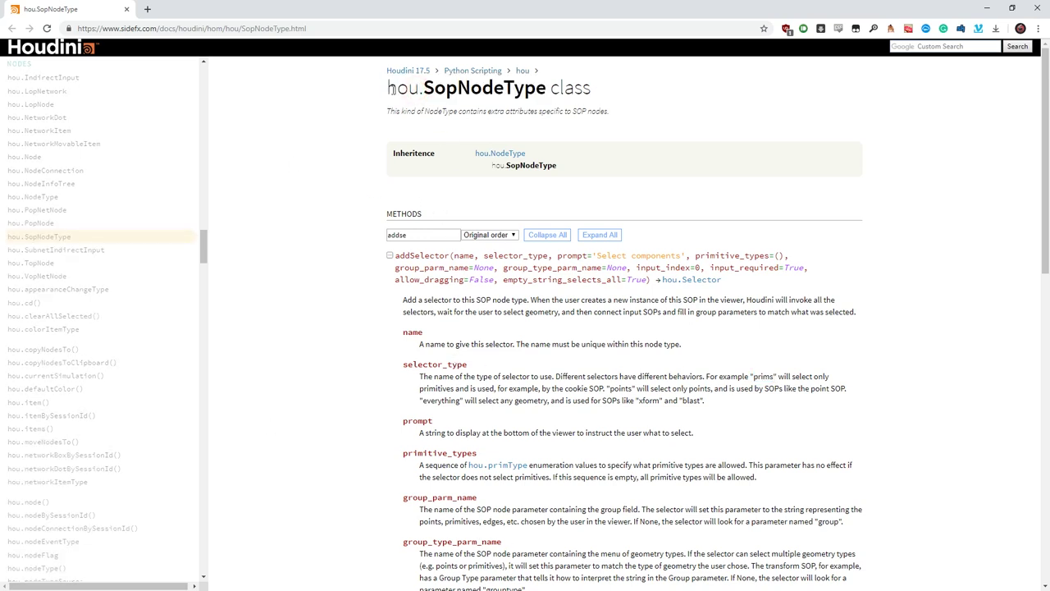
pyautogui.moveTo(391, 88); pyautogui.dragTo(546, 88)
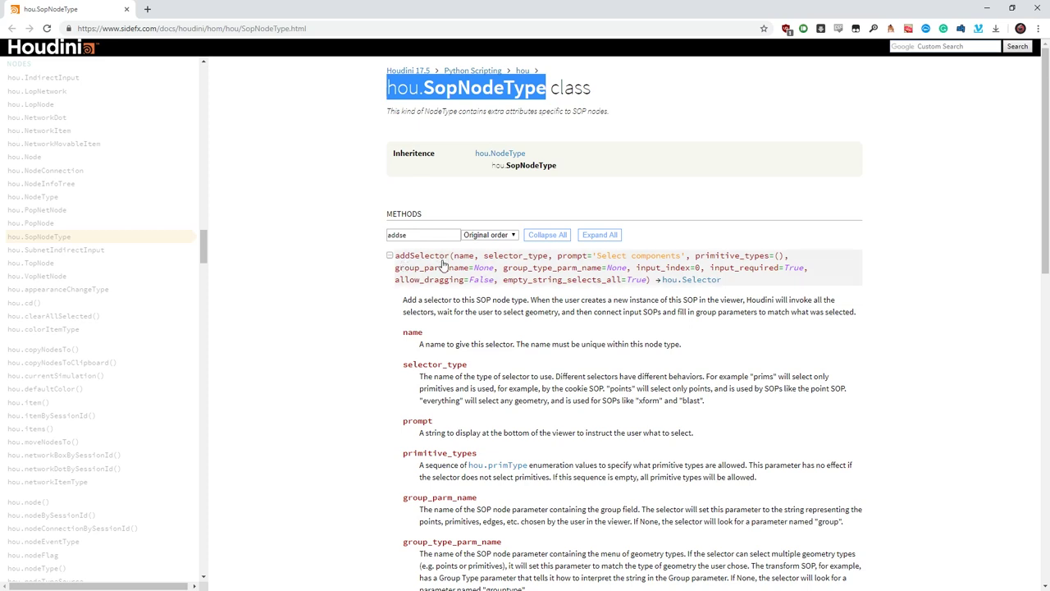
# Write kwargs['type'].addSelector("primitives","prims") in Sublime Text and copy it.
pyautogui.click(986, 8)
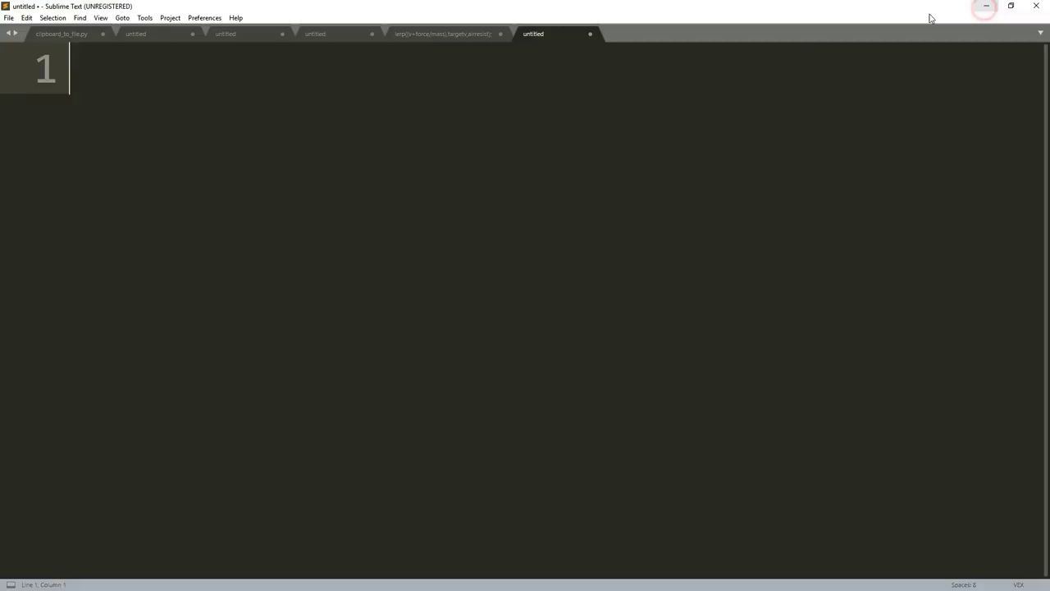
pyautogui.write('k')
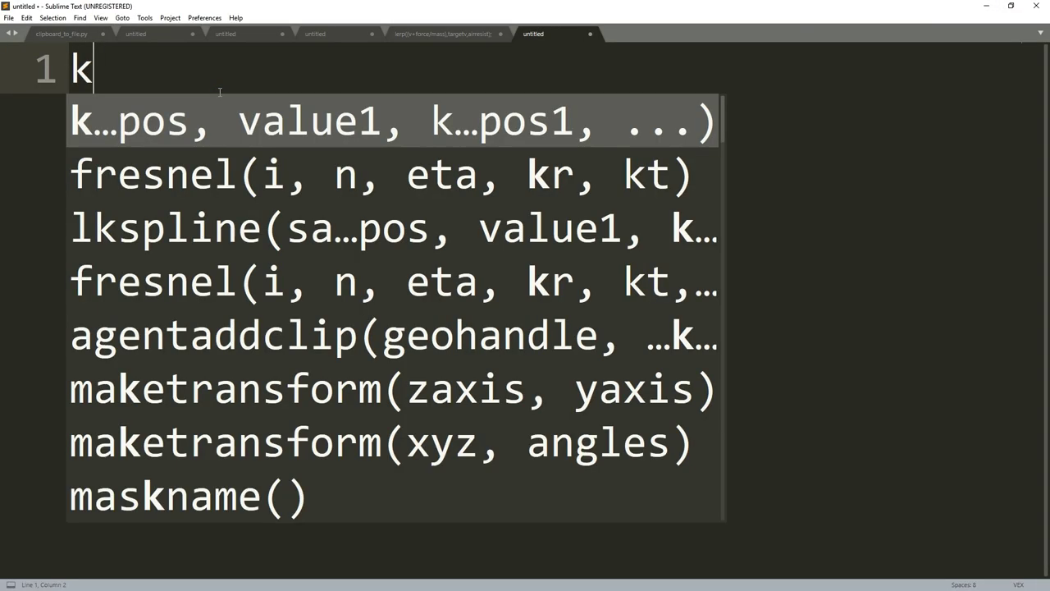
pyautogui.write('wargs[')
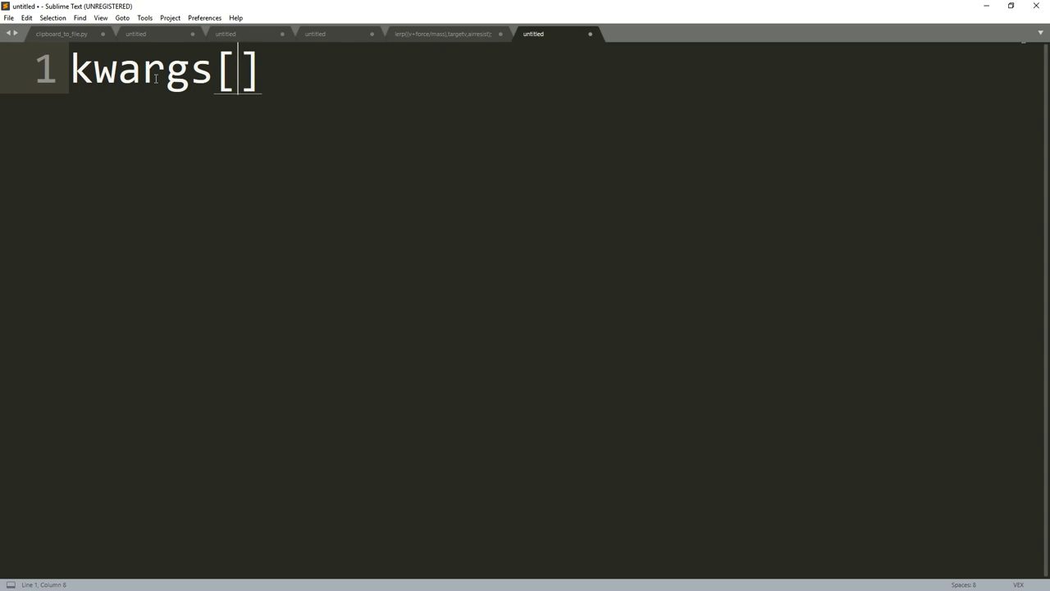
pyautogui.press('Right')
pyautogui.press('Left')
pyautogui.write("'")
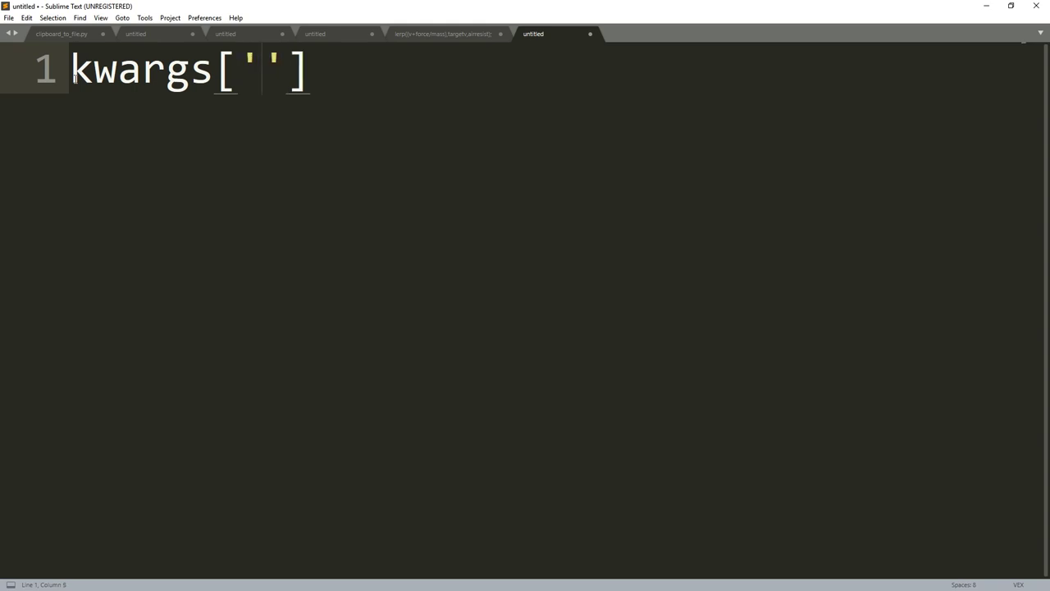
pyautogui.write("type']")
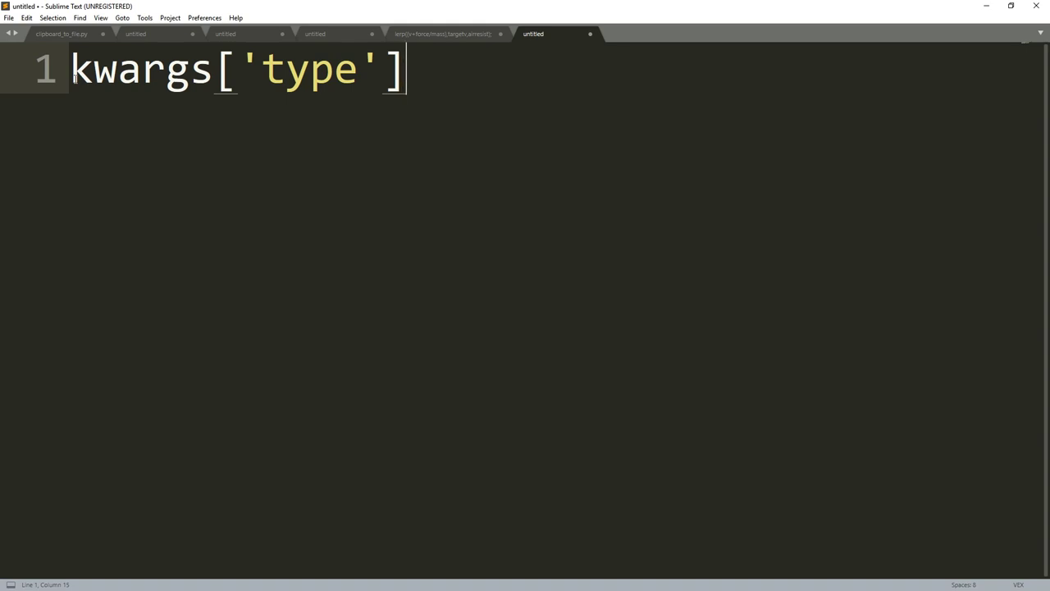
pyautogui.write('.a')
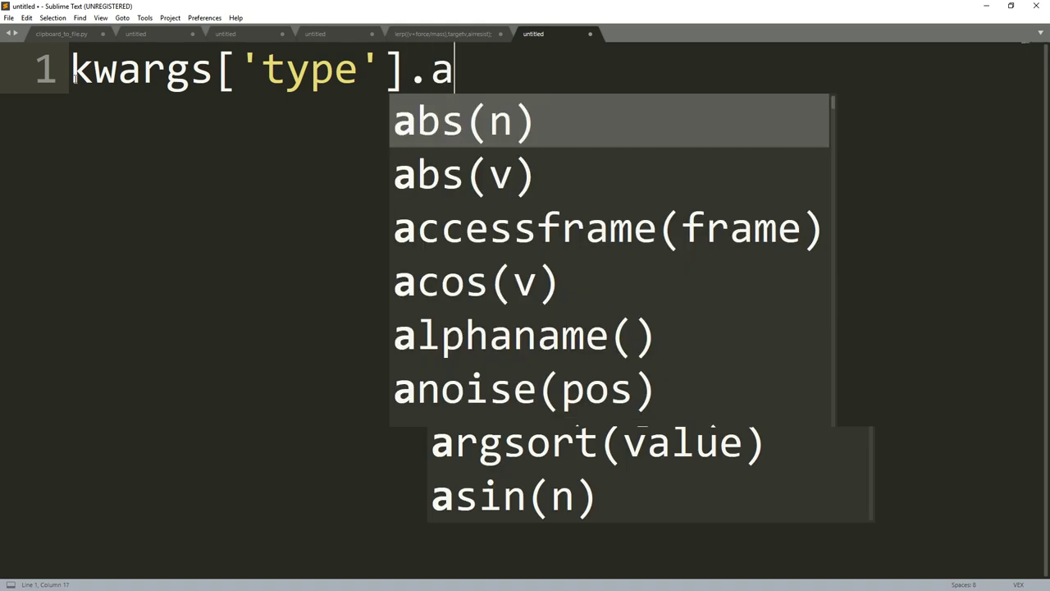
pyautogui.write('ddSelector')
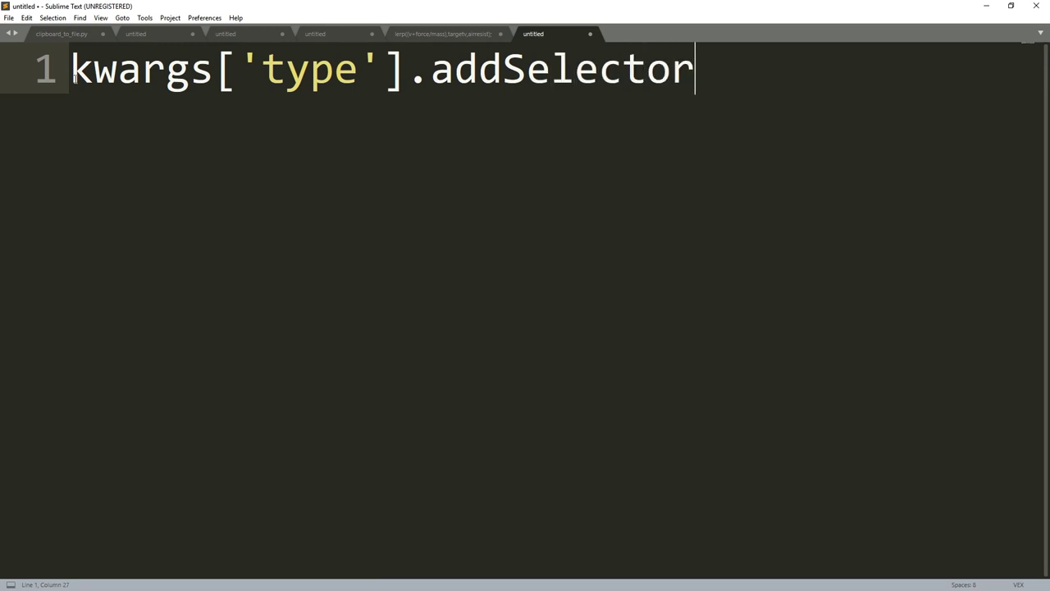
pyautogui.write('("')
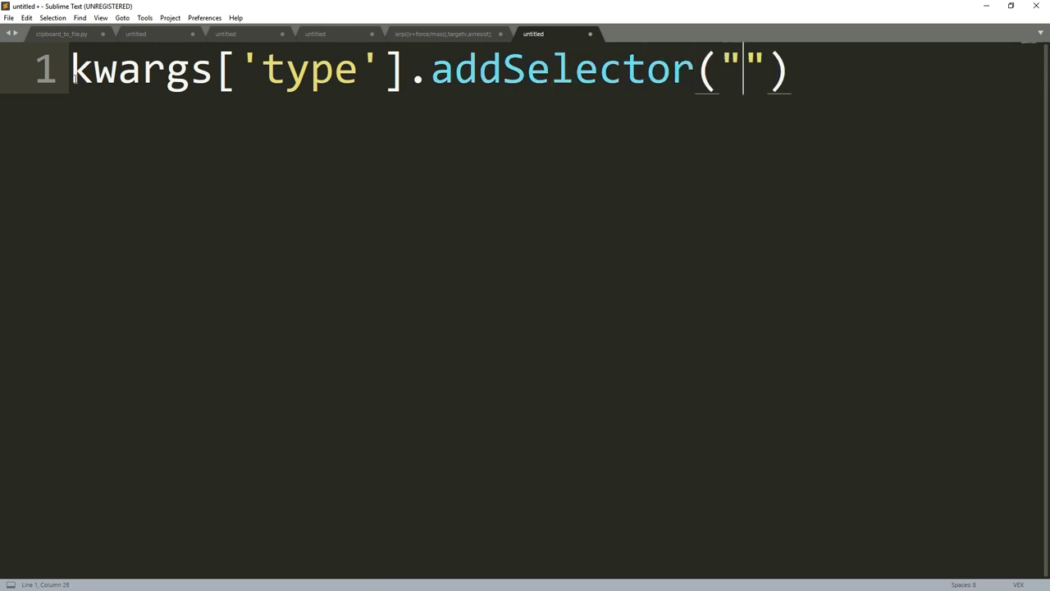
pyautogui.write('pr')
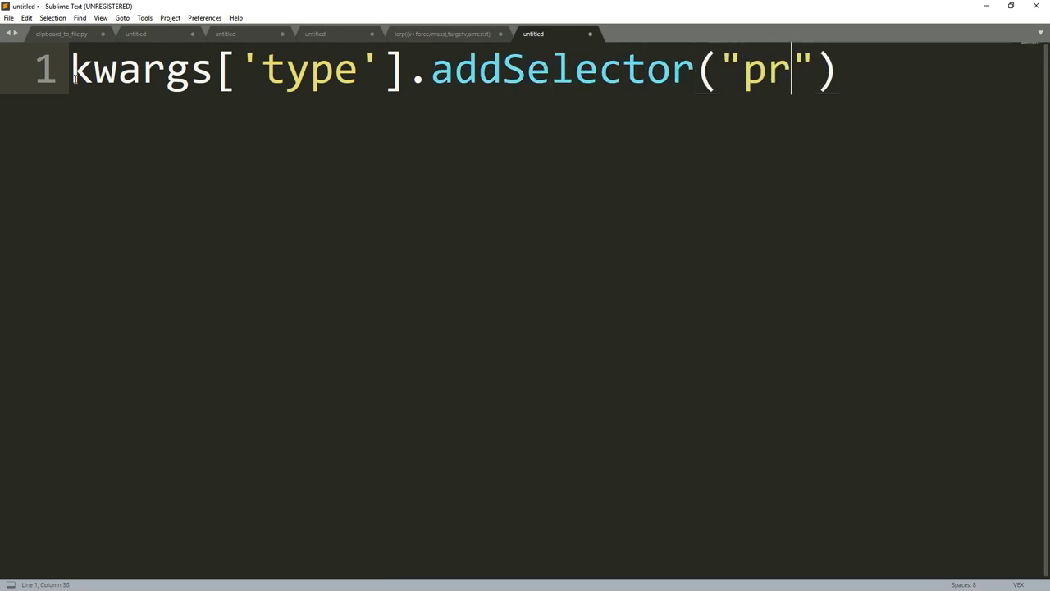
pyautogui.write('imitiv')
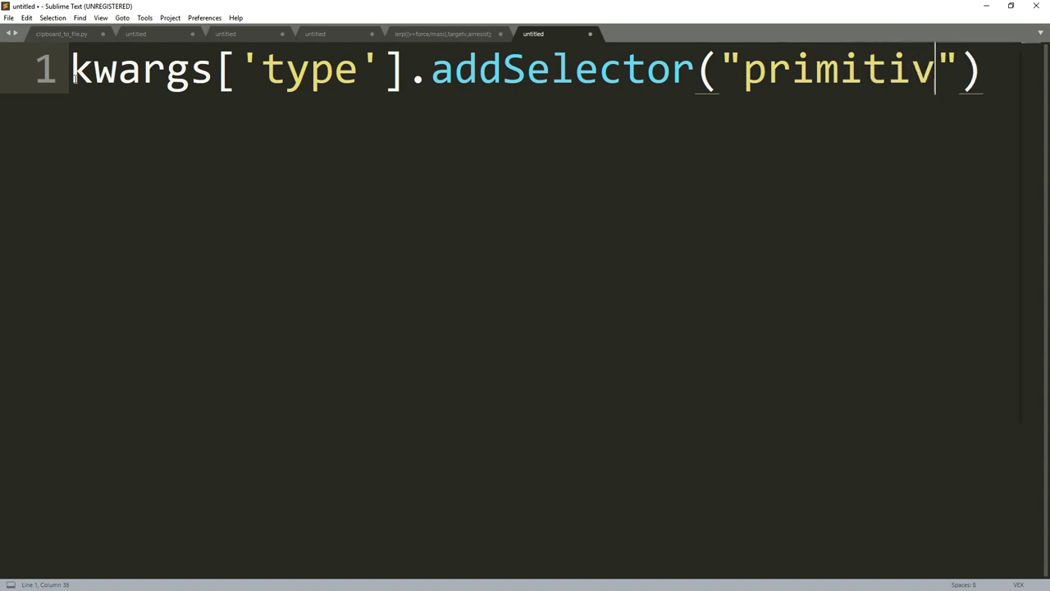
pyautogui.write('es",')
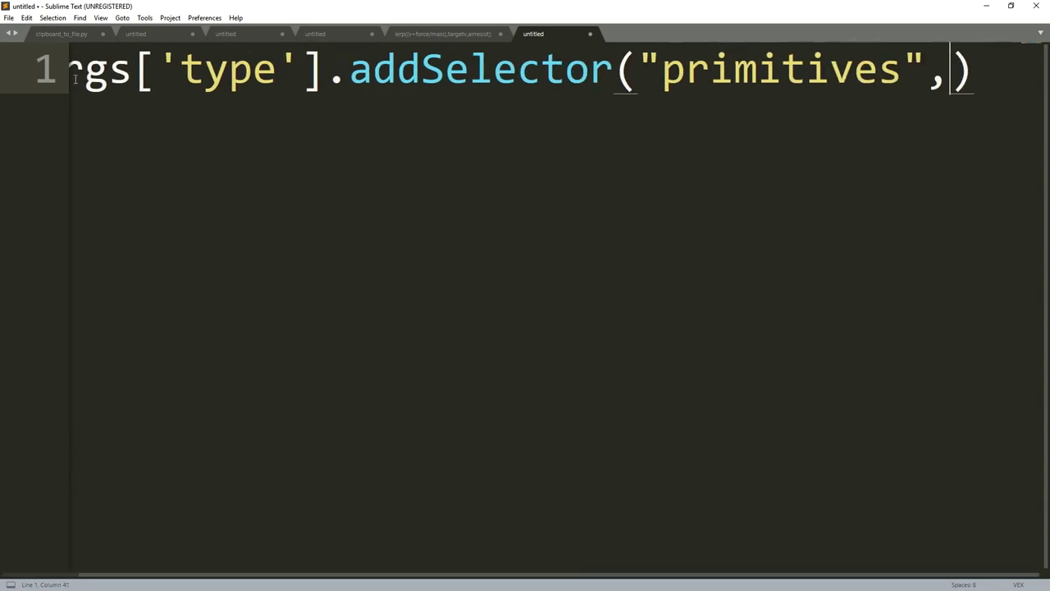
pyautogui.write(' "')
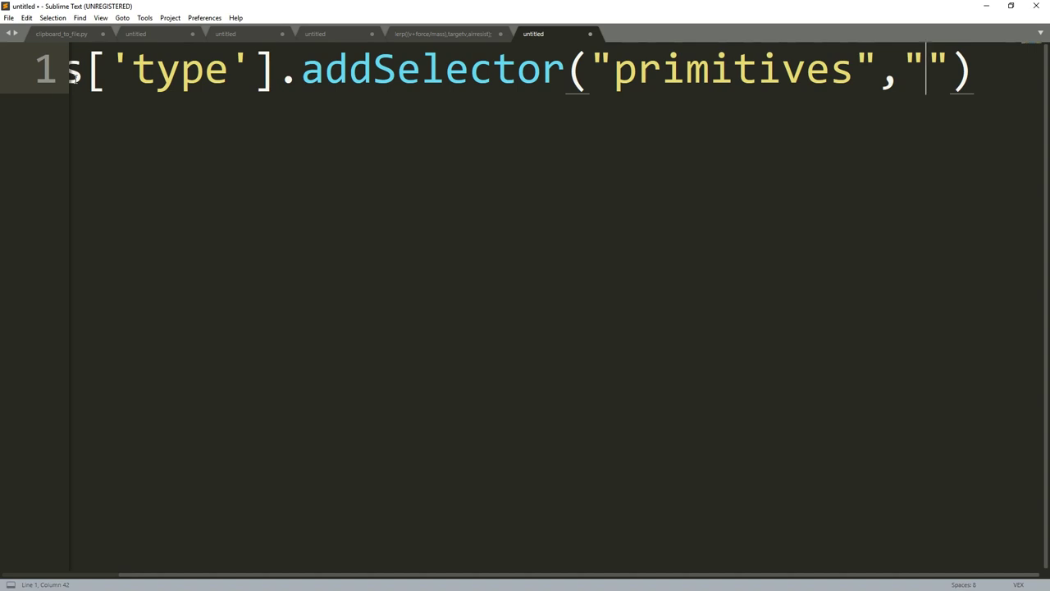
pyautogui.write('prims')
pyautogui.hotkey('ctrl', 'a')
pyautogui.hotkey('ctrl', 'c')
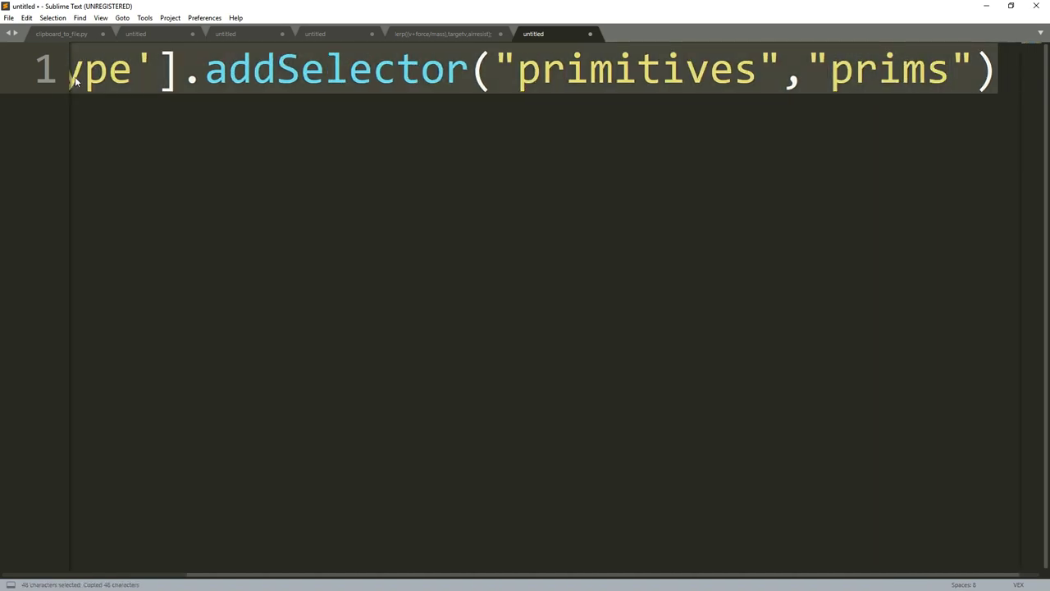
# Paste the addSelector line into the asset's PreFirstCreate script.
pyautogui.click(986, 7)
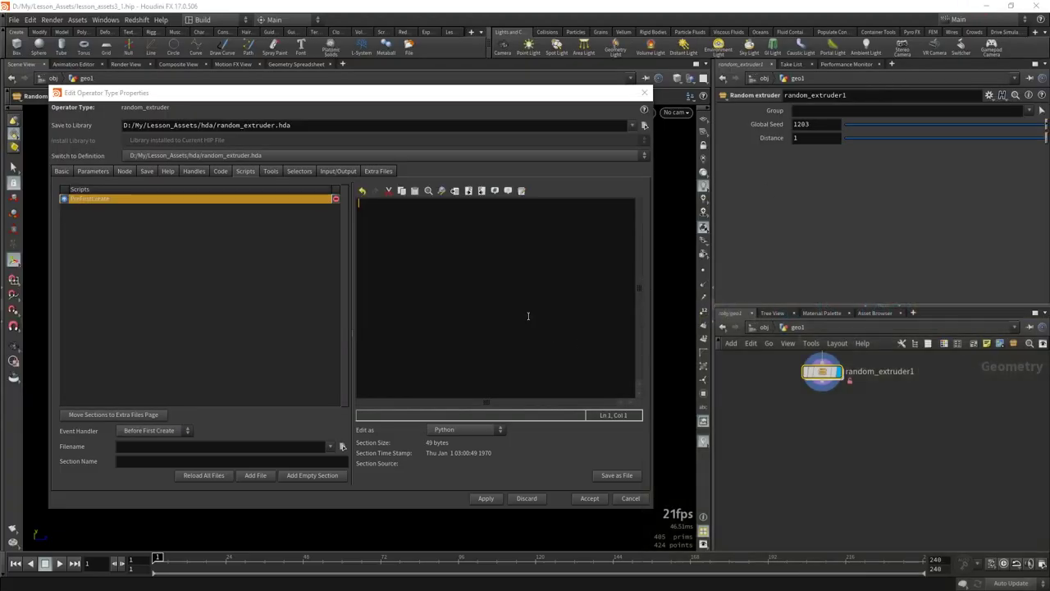
pyautogui.click(414, 263)
pyautogui.hotkey('ctrl', 'v')
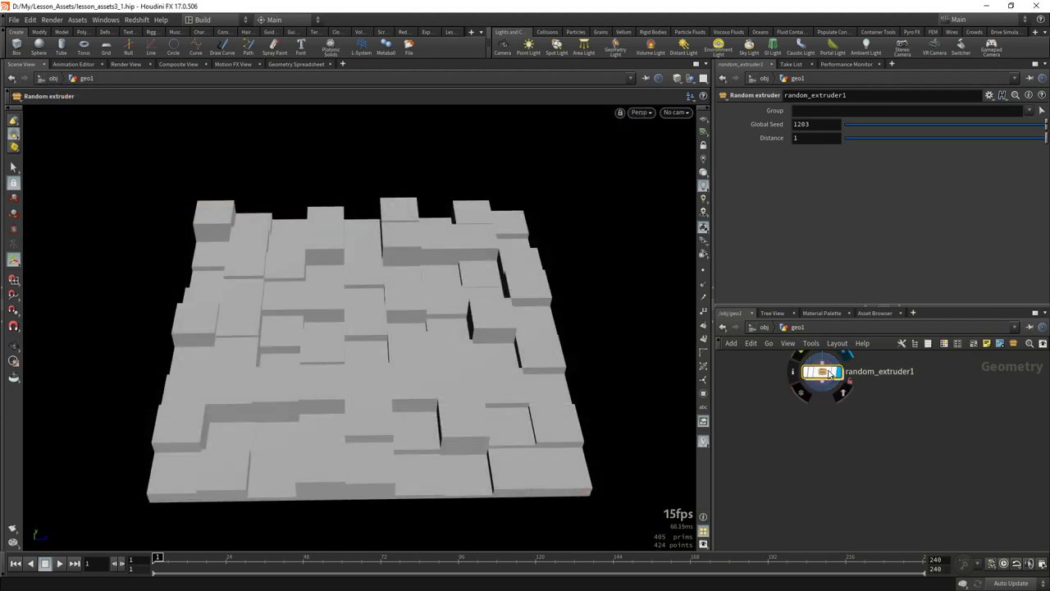
# Delete random_extruder1 and box-select a rectangle of grid primitives.
pyautogui.rightClick(824, 358)
pyautogui.click(894, 558)
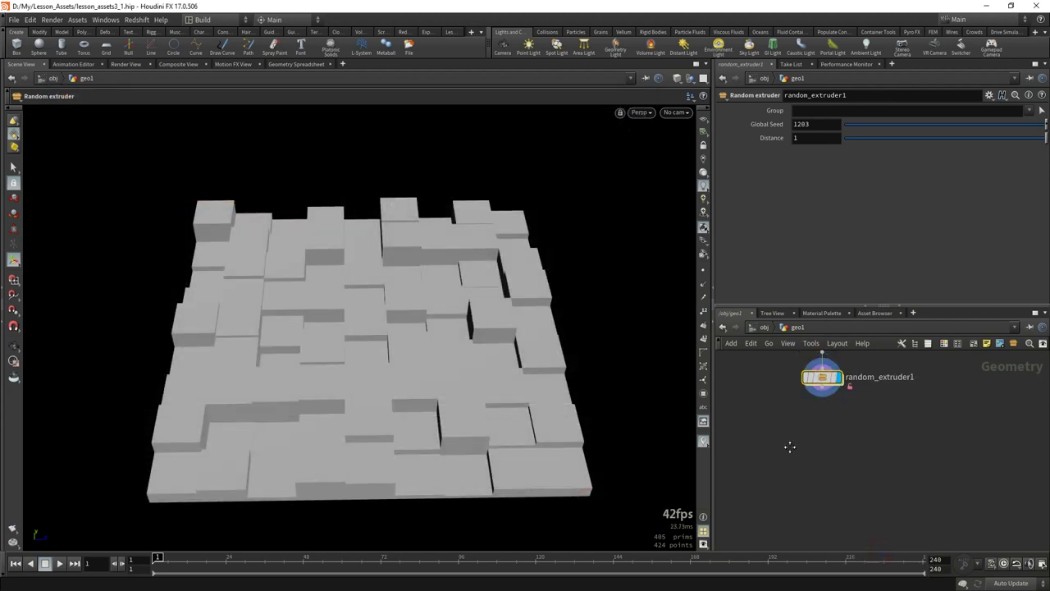
pyautogui.press('Delete')
pyautogui.moveTo(270, 277); pyautogui.dragTo(412, 407)
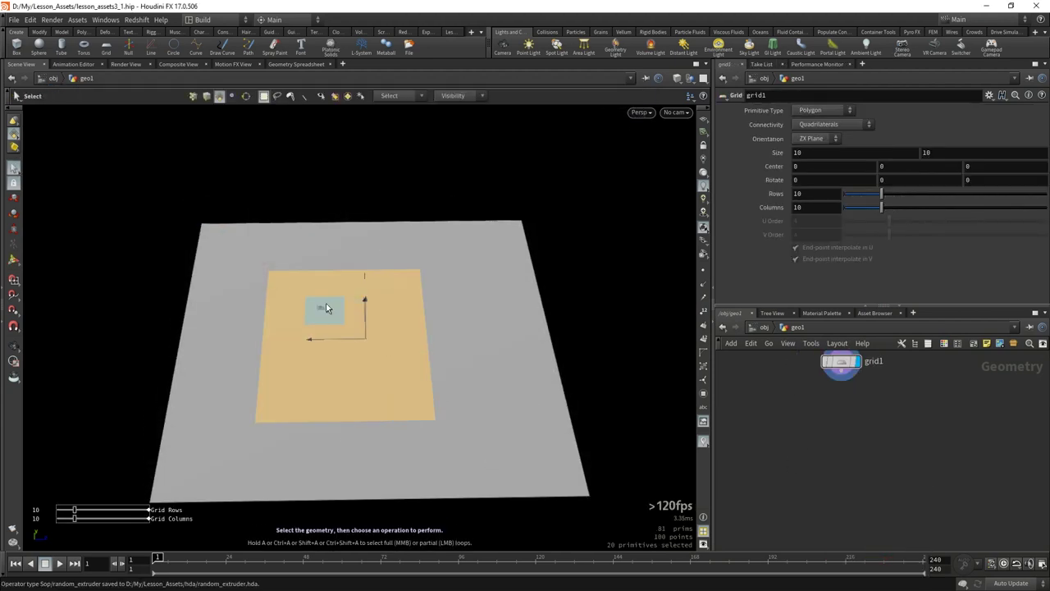
pyautogui.press('Tab')
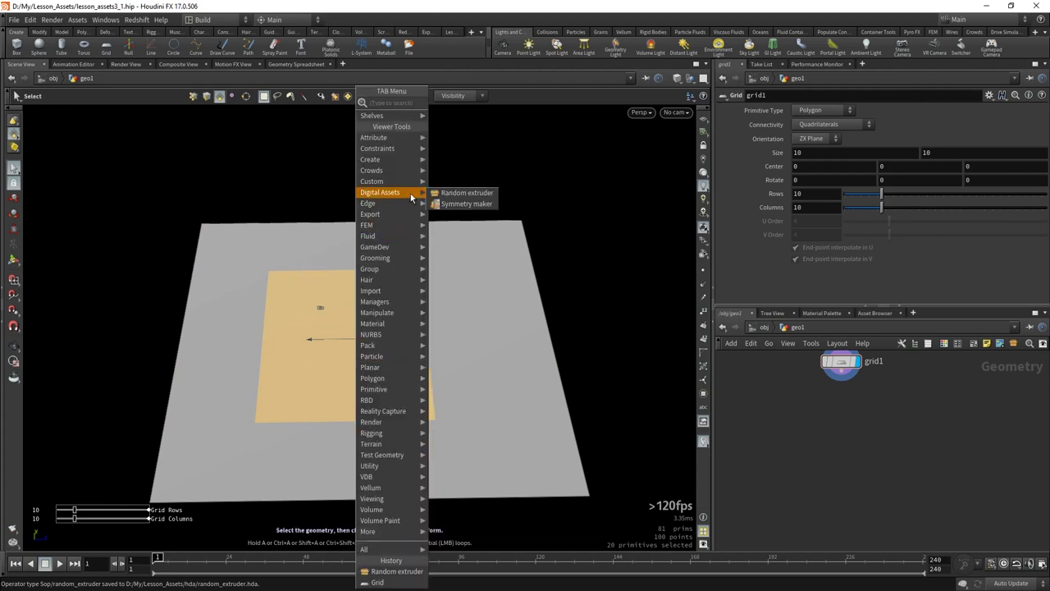
pyautogui.click(446, 194)
pyautogui.press('Escape')
pyautogui.moveTo(415, 363)
pyautogui.mouseDown()
pyautogui.moveTo(476, 364)
pyautogui.moveTo(426, 386)
pyautogui.moveTo(487, 386)
pyautogui.moveTo(577, 356)
pyautogui.moveTo(492, 457)
pyautogui.moveTo(490, 420)
pyautogui.moveTo(429, 431)
pyautogui.moveTo(415, 251)
pyautogui.mouseUp()
pyautogui.press('Return')
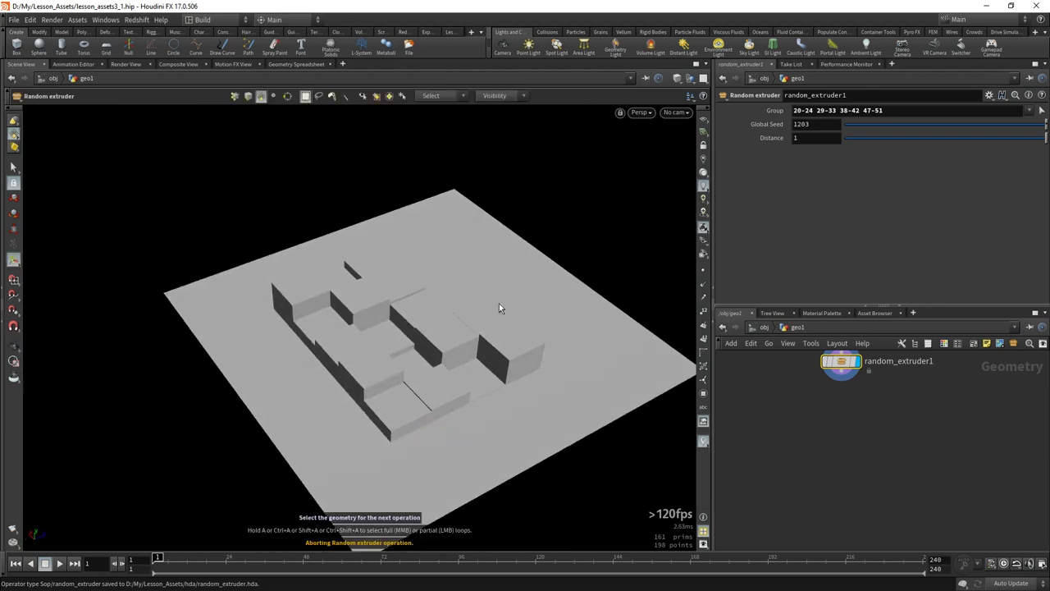
pyautogui.click(837, 110)
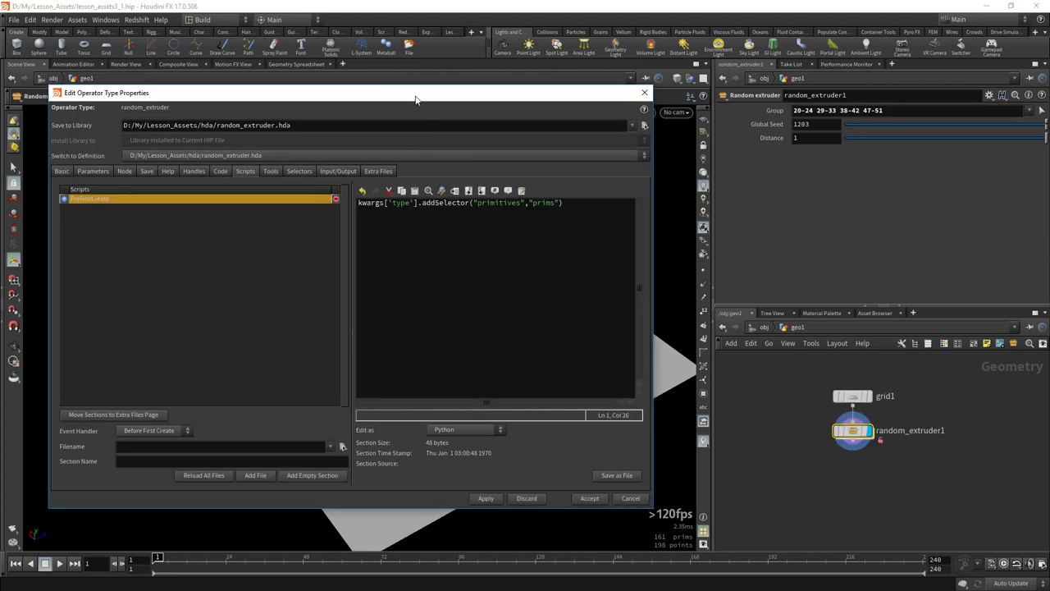
pyautogui.moveTo(415, 99); pyautogui.dragTo(511, 101)
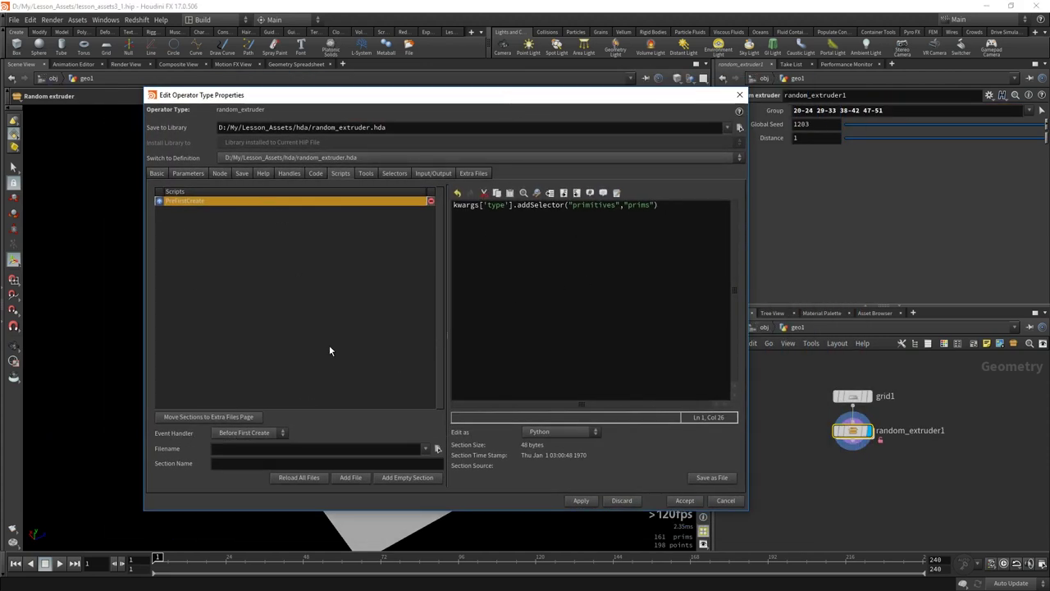
# Add a Python Module script section to random_extruder's event handlers.
pyautogui.click(237, 432)
pyautogui.click(503, 360)
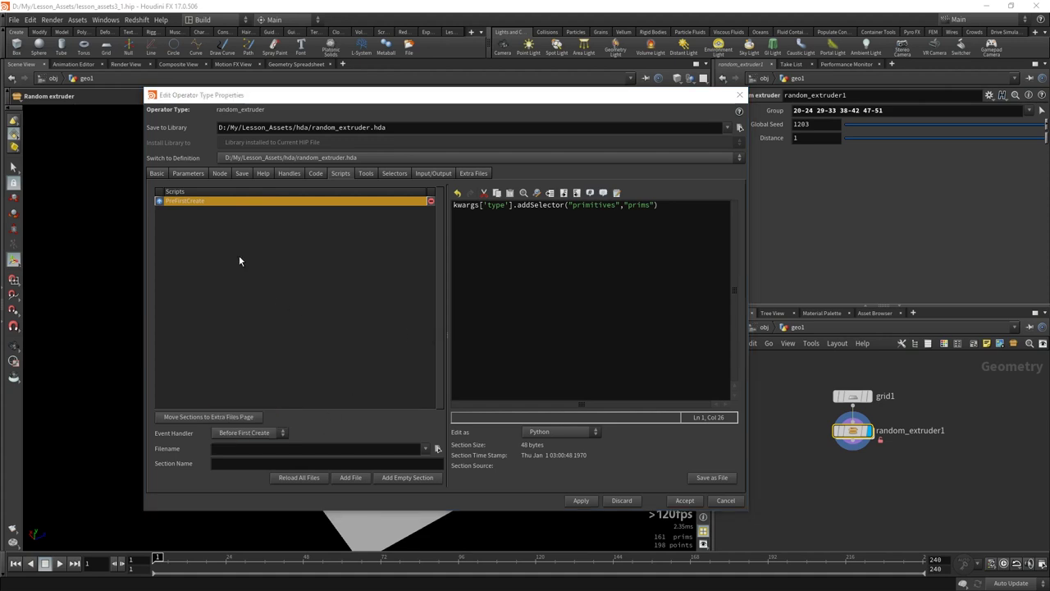
pyautogui.click(246, 432)
pyautogui.click(238, 355)
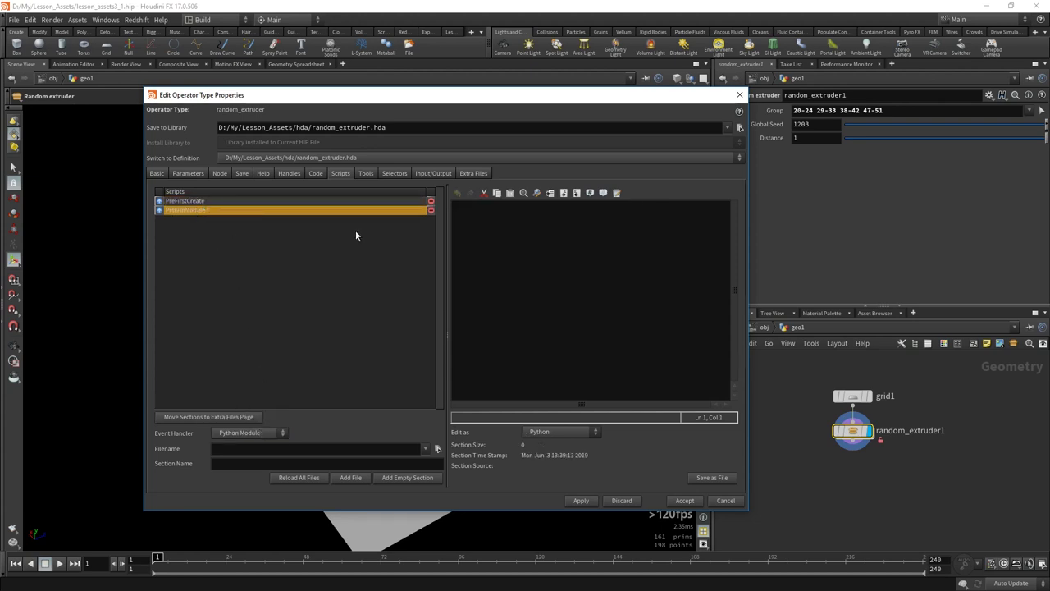
pyautogui.click(539, 234)
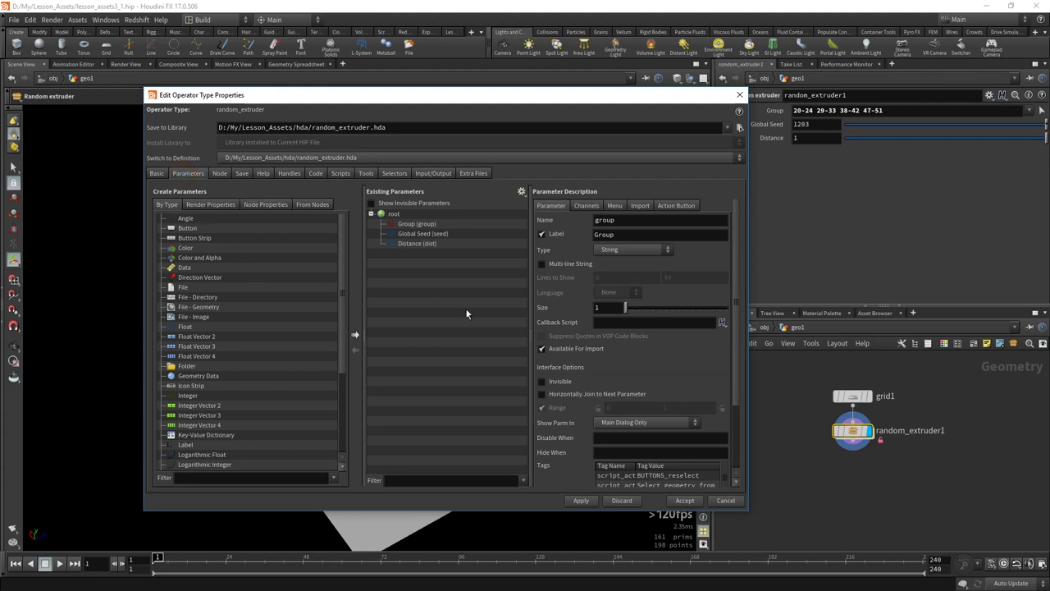
# Show the Distance parameter's settings, including its Callback Script field, on the Parameters page.
pyautogui.click(417, 243)
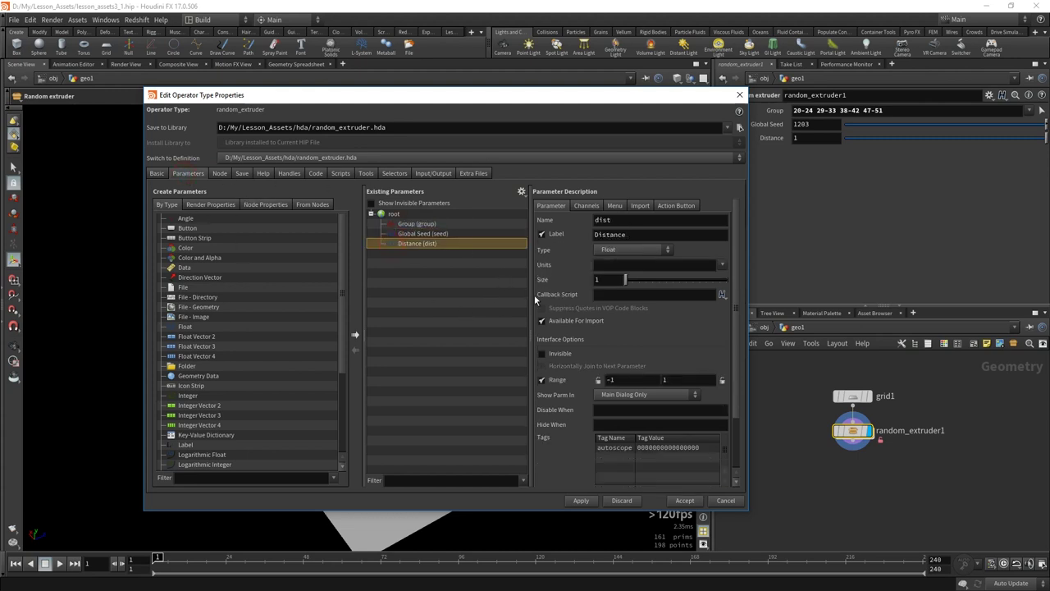
pyautogui.click(616, 298)
pyautogui.click(341, 173)
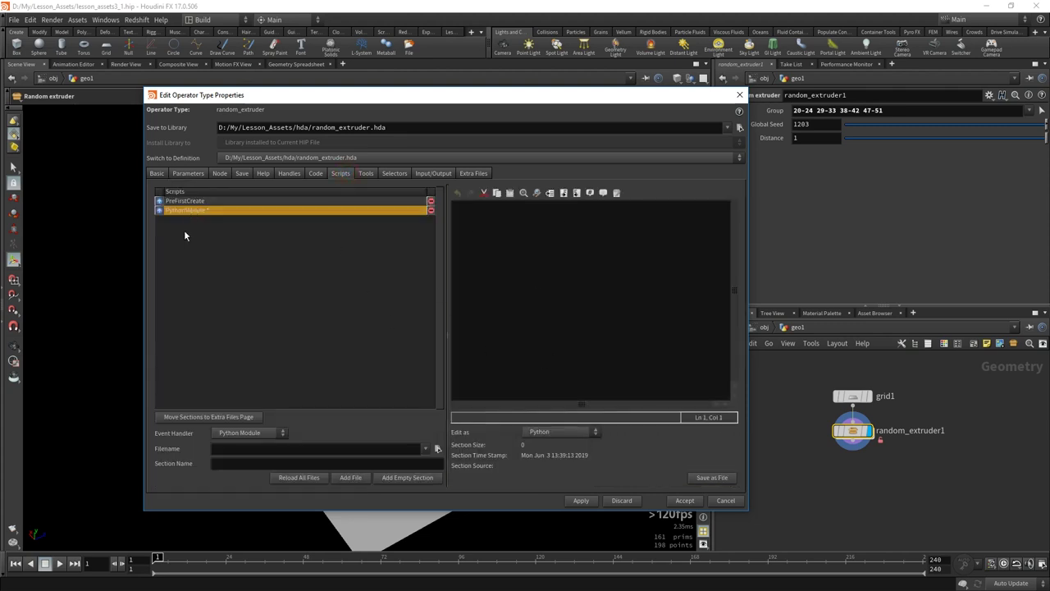
pyautogui.click(187, 173)
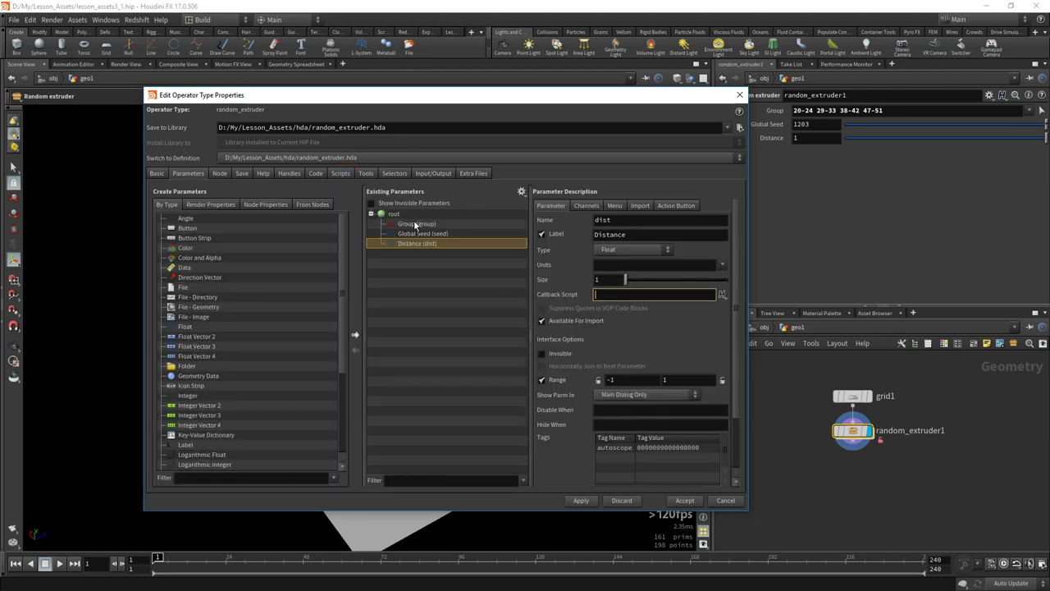
# Add a button parameter labelled 'Press me!' to the random_extruder asset.
pyautogui.click(629, 293)
pyautogui.scroll(-2, 346, 376)
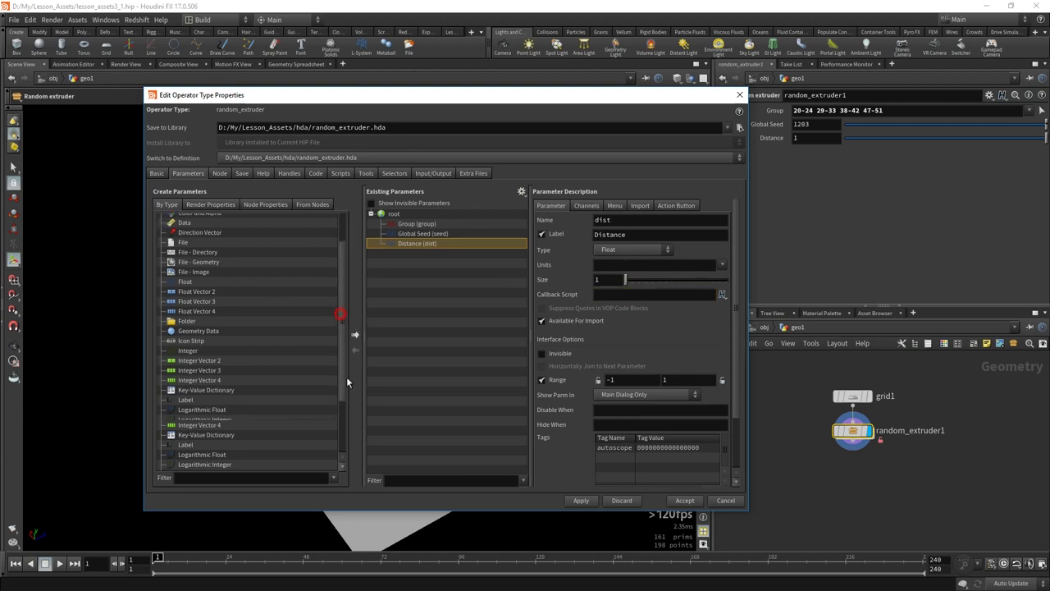
pyautogui.scroll(-2, 346, 401)
pyautogui.scroll(1, 337, 398)
pyautogui.scroll(3, 270, 394)
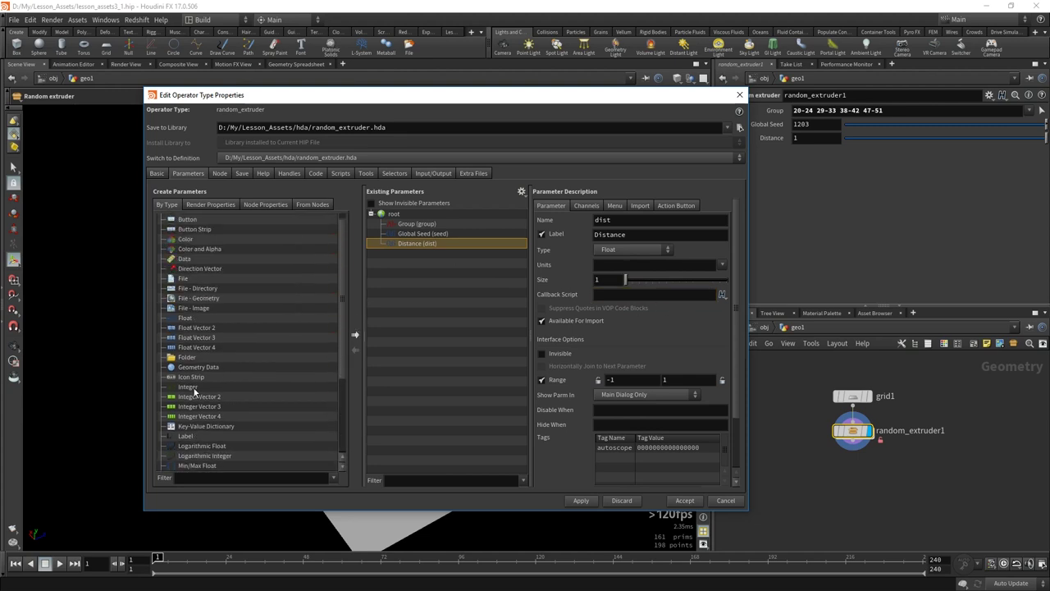
pyautogui.moveTo(187, 220); pyautogui.dragTo(425, 328)
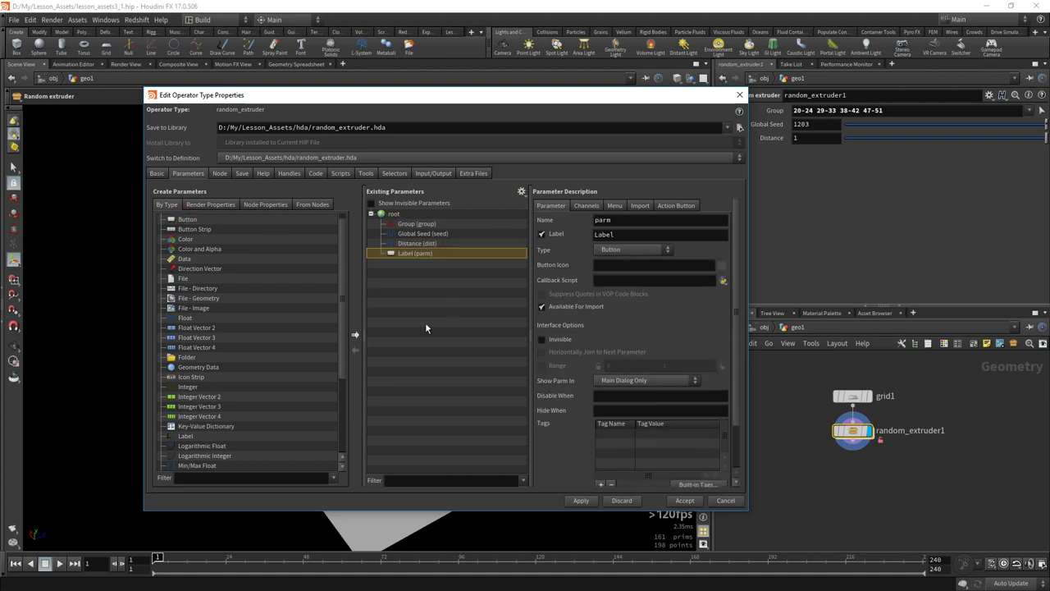
pyautogui.doubleClick(638, 235)
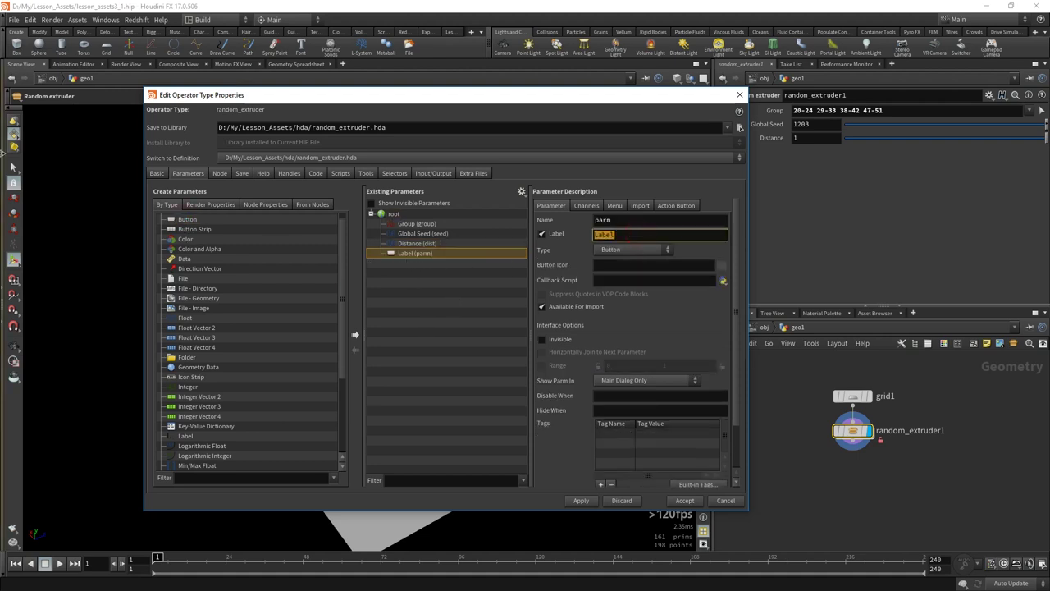
pyautogui.write('Press me!')
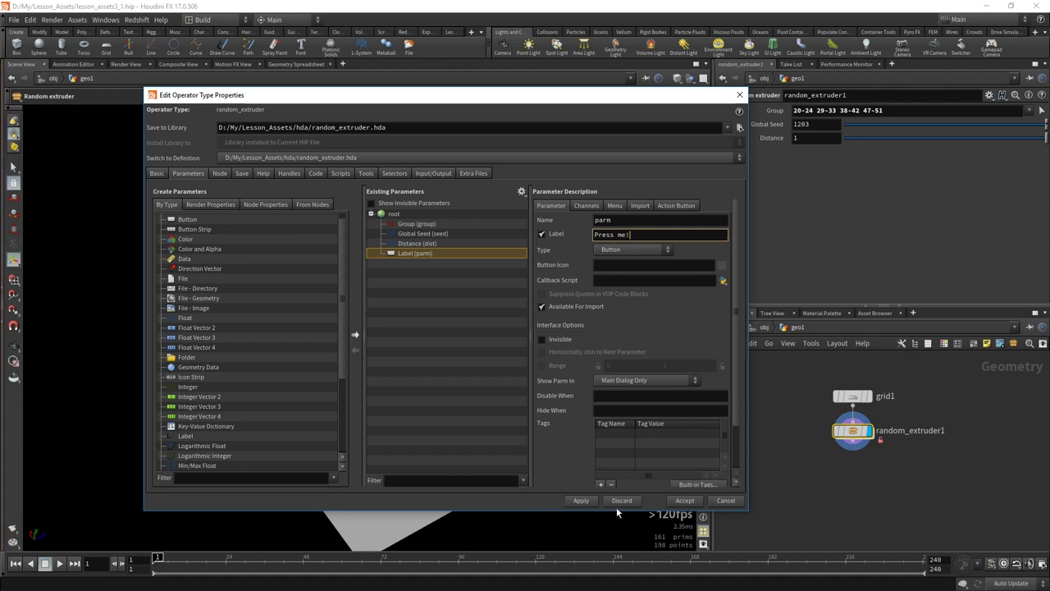
pyautogui.click(578, 499)
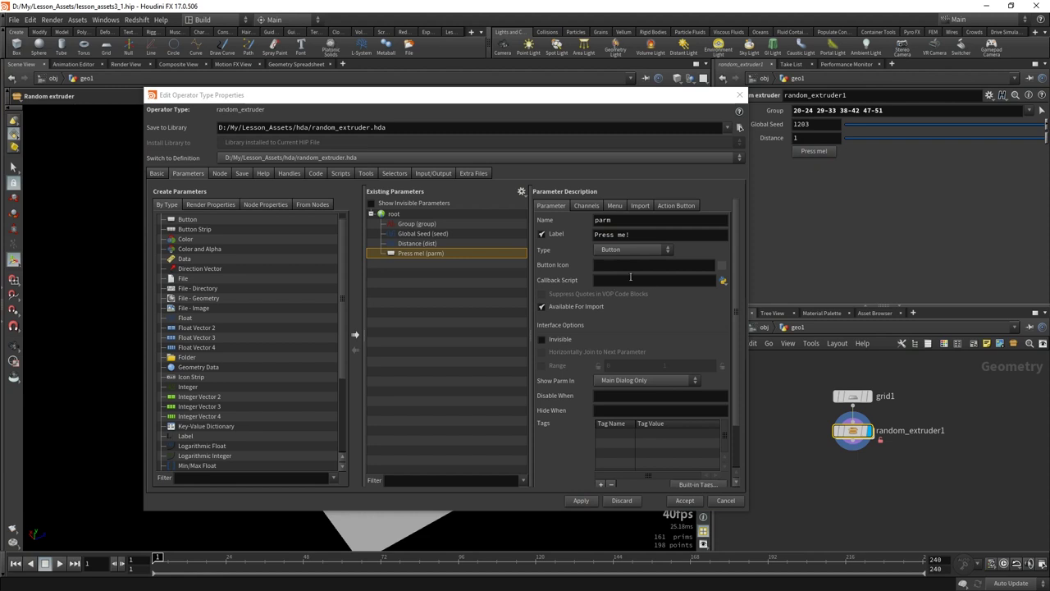
# Switch the Press me! button's callback script language to Python.
pyautogui.click(662, 279)
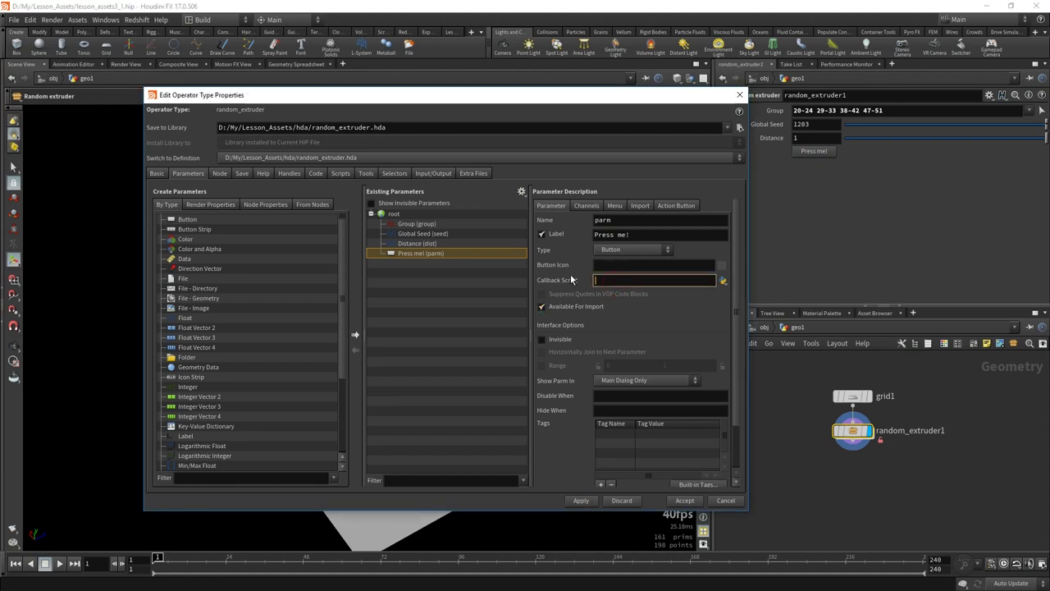
pyautogui.click(722, 281)
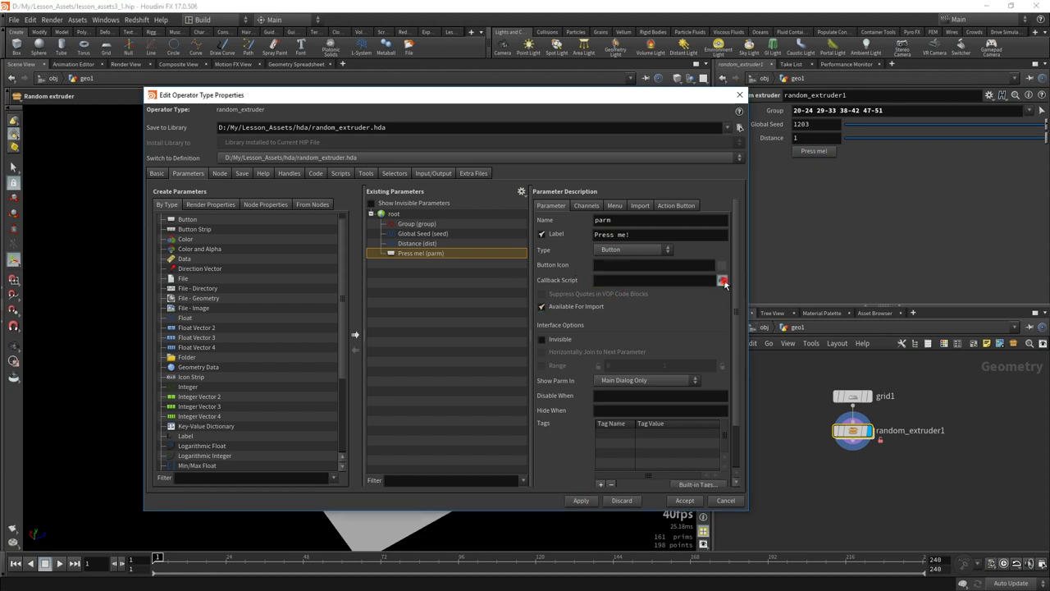
pyautogui.click(736, 303)
# Write a printme() function in the PythonModule that prints 'Dont press the button, please!'.
pyautogui.click(341, 173)
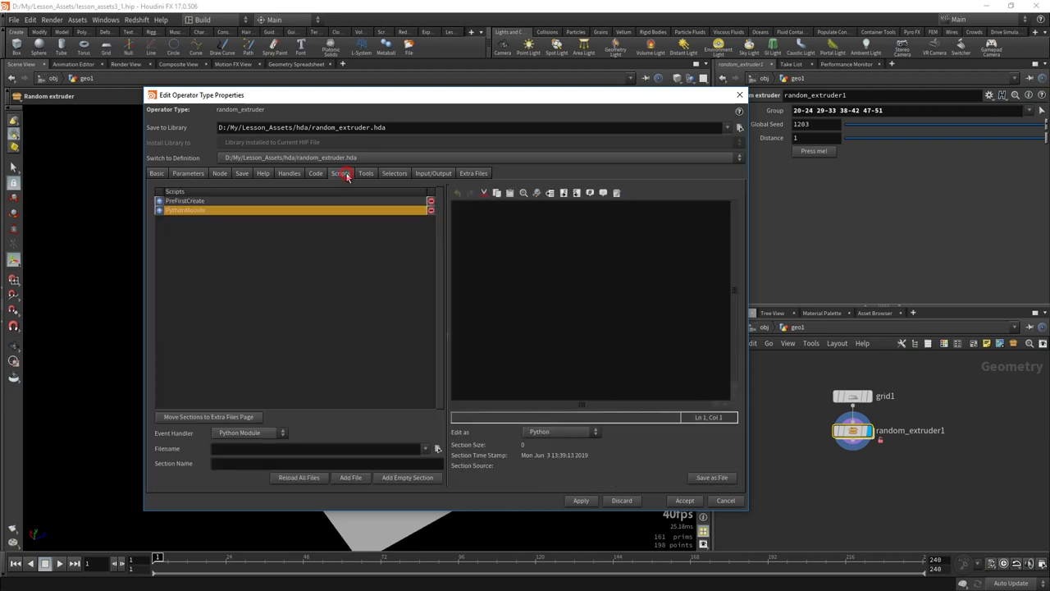
pyautogui.click(526, 249)
pyautogui.write('def p')
pyautogui.write('rint')
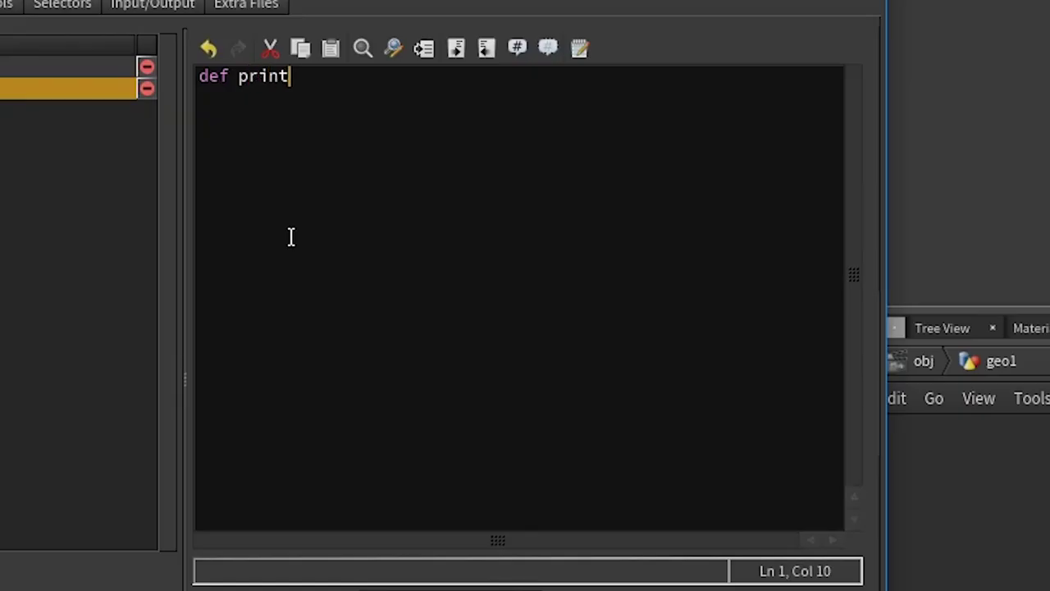
pyautogui.write('me()')
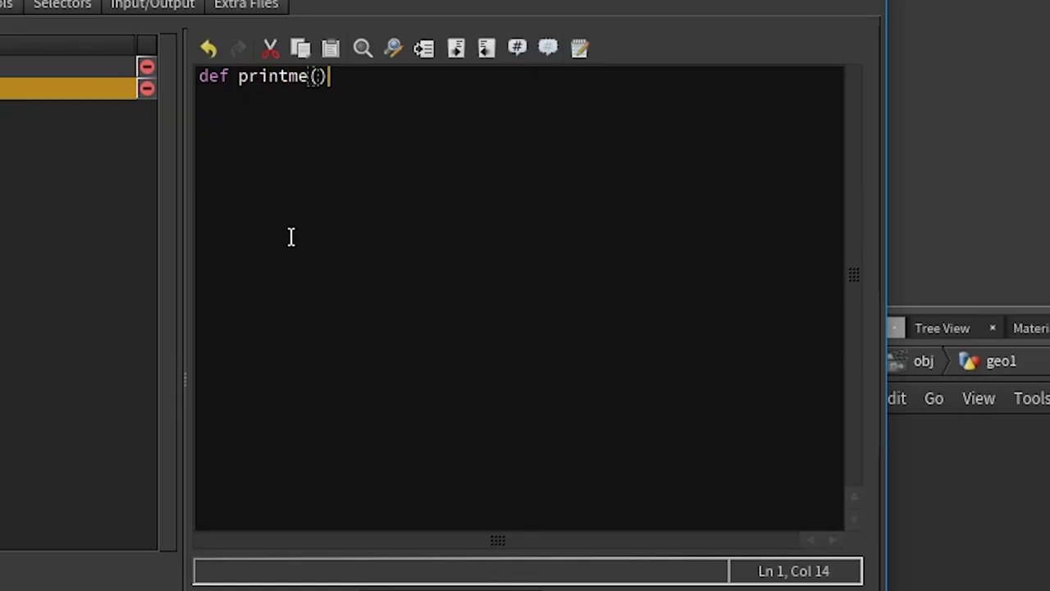
pyautogui.write(':')
pyautogui.press('Return')
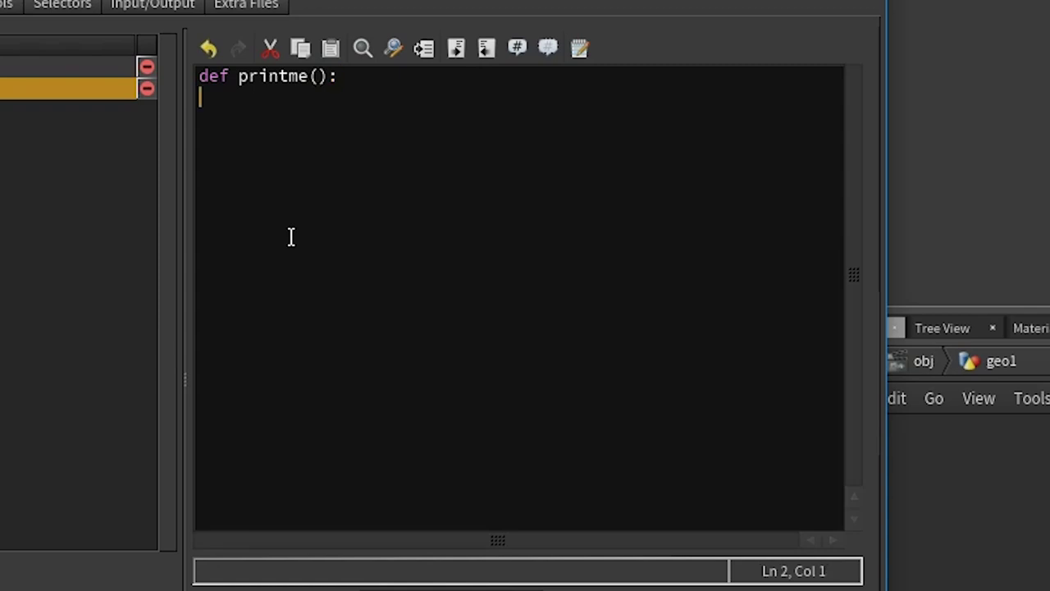
pyautogui.press('Tab')
pyautogui.write('p')
pyautogui.write('rint("')
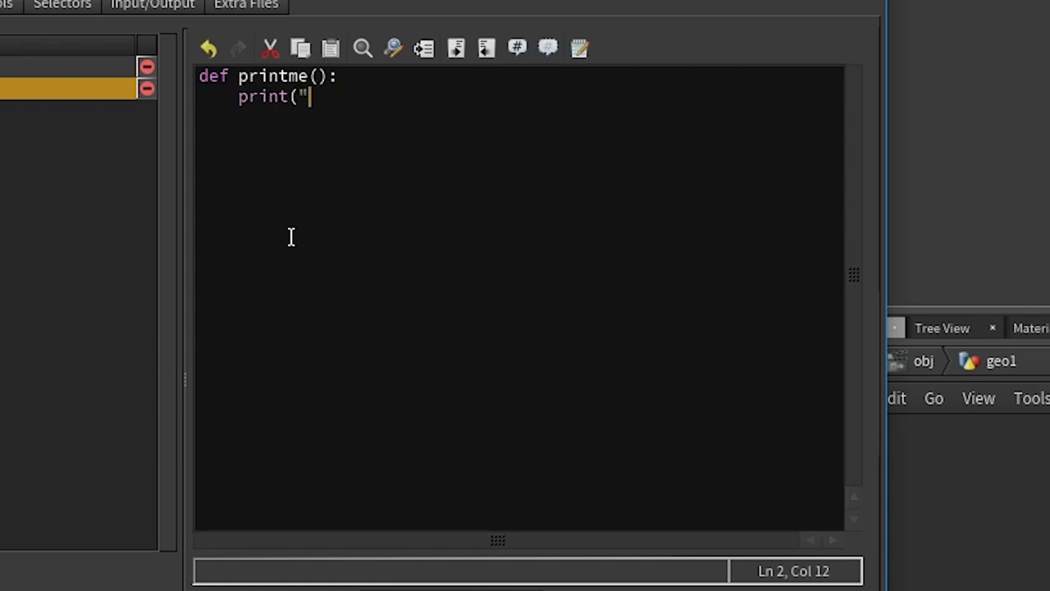
pyautogui.write('Dont p')
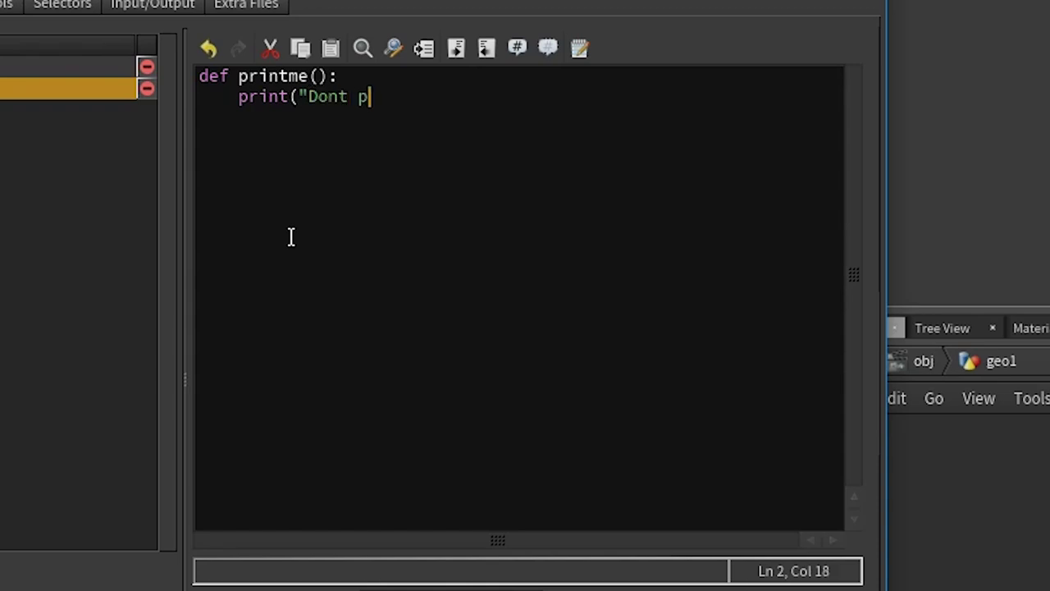
pyautogui.write('ress the b')
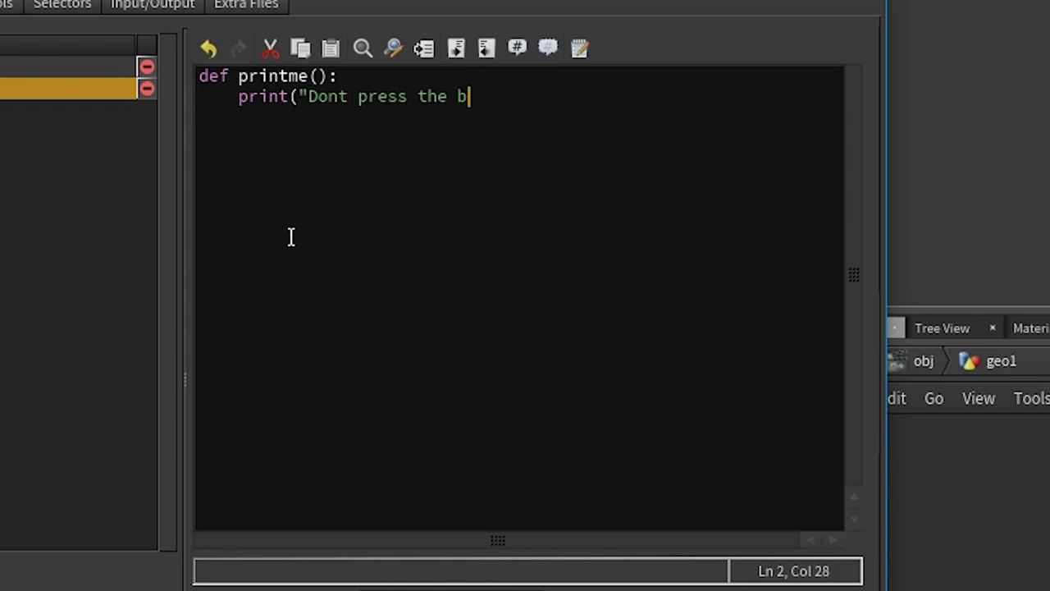
pyautogui.write('utton, ')
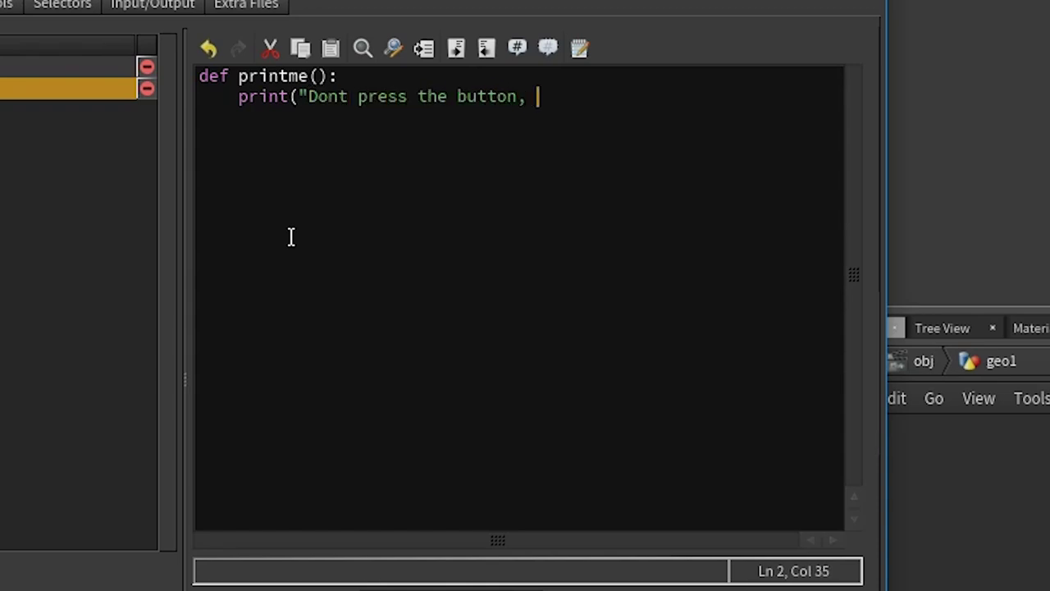
pyautogui.write('please!")')
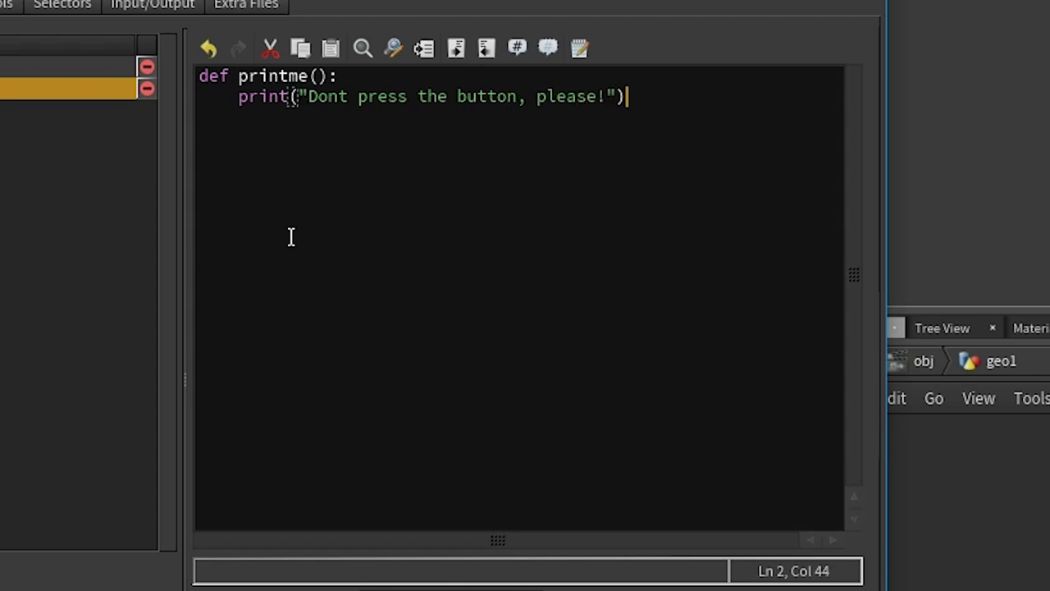
# Correct the text to 'Don't press the button, please!' and apply the PythonModule.
pyautogui.click(342, 97)
pyautogui.write("'")
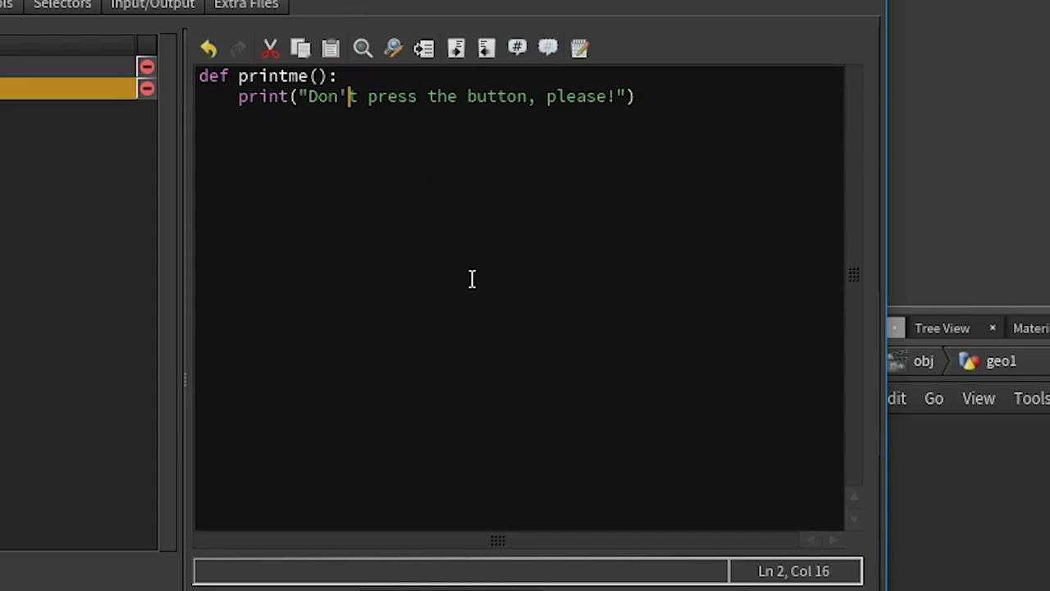
pyautogui.click(269, 100)
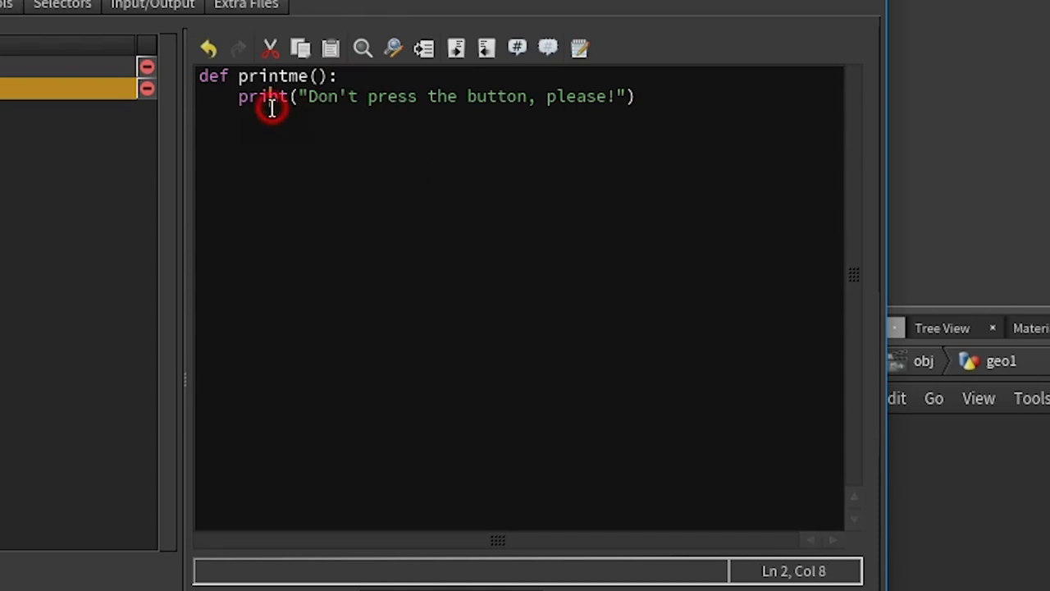
pyautogui.click(242, 101)
pyautogui.moveTo(246, 103); pyautogui.dragTo(645, 110)
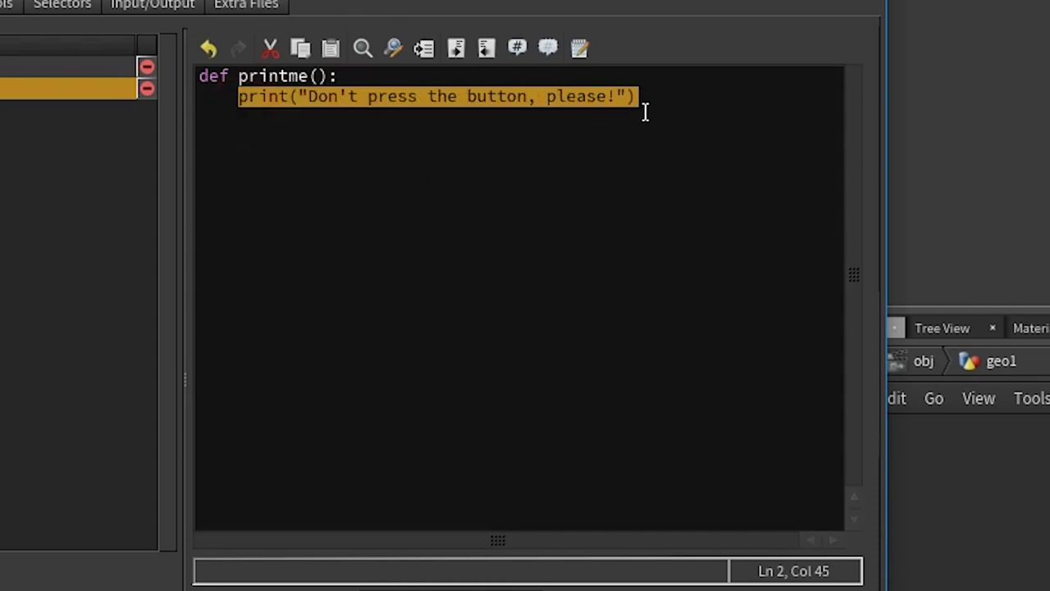
pyautogui.click(581, 500)
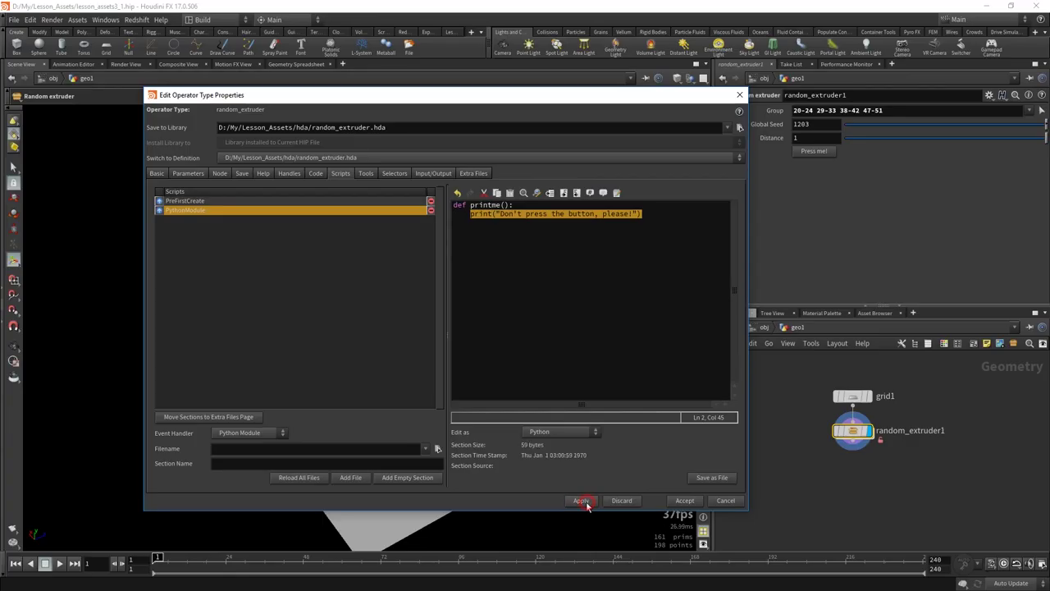
pyautogui.click(220, 174)
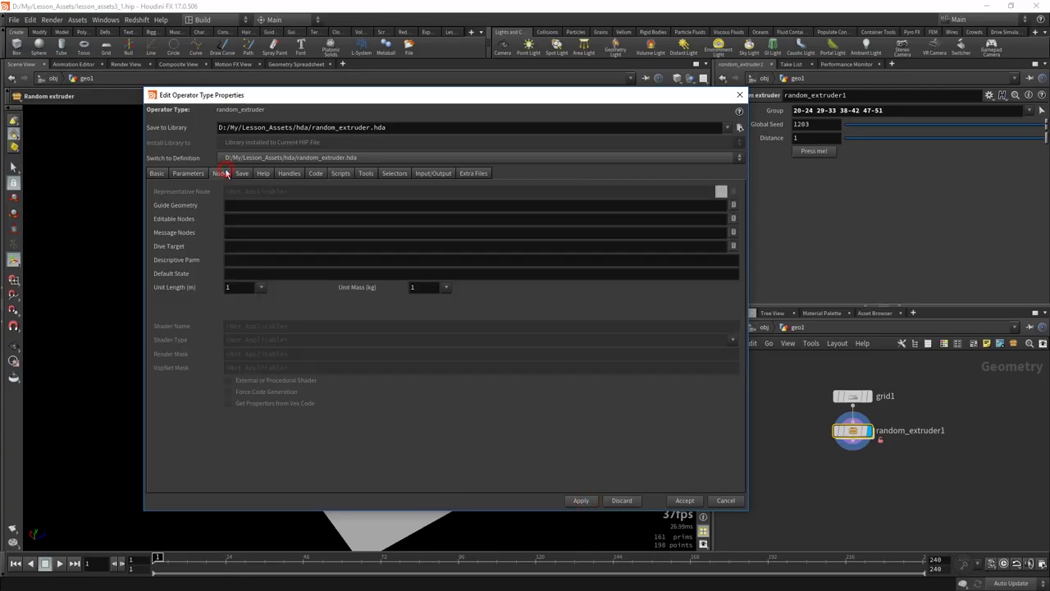
pyautogui.click(188, 173)
# Open the Python script locations documentation page and scroll down to the Asset modules section.
pyautogui.click(630, 280)
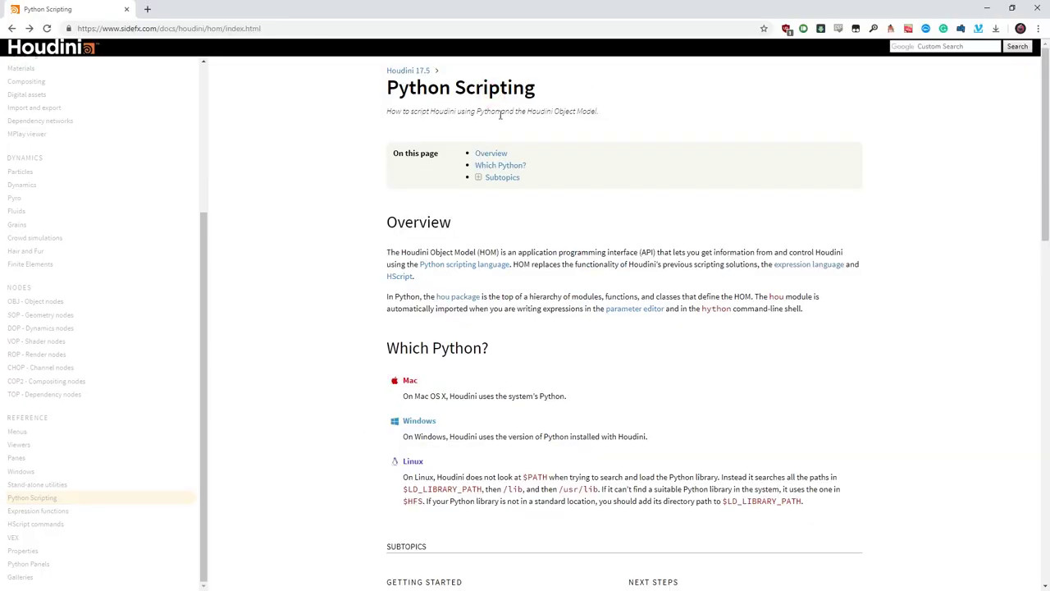
pyautogui.moveTo(382, 92); pyautogui.dragTo(535, 89)
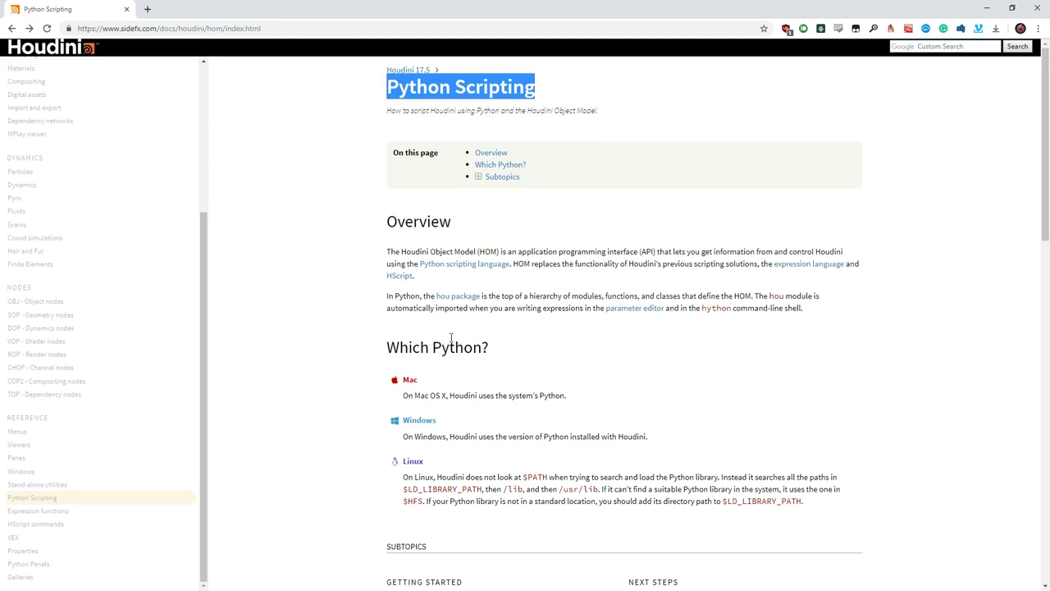
pyautogui.scroll(-3, 446, 347)
pyautogui.scroll(-3, 416, 350)
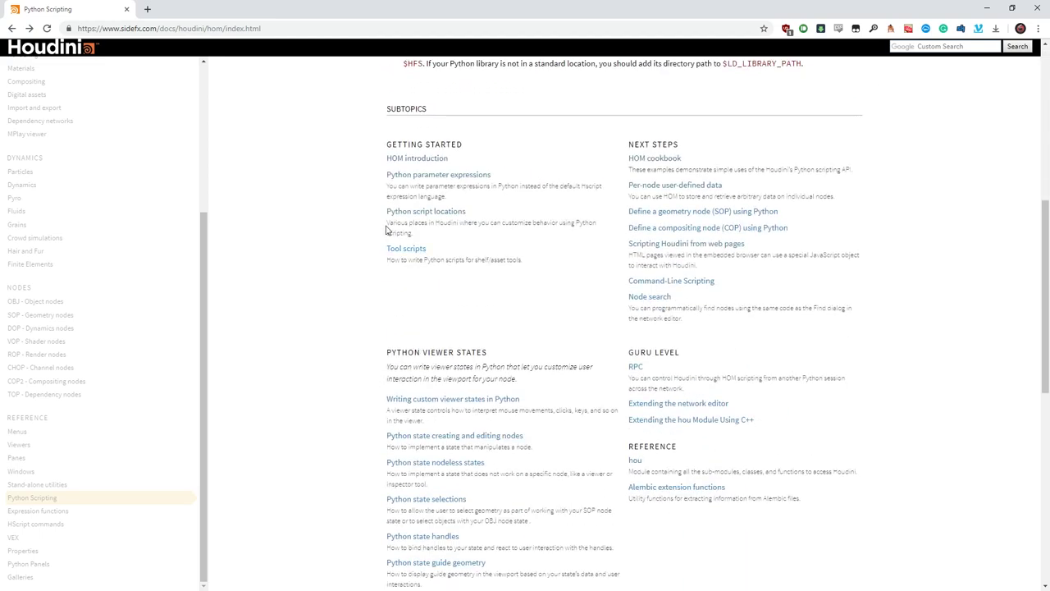
pyautogui.click(404, 220)
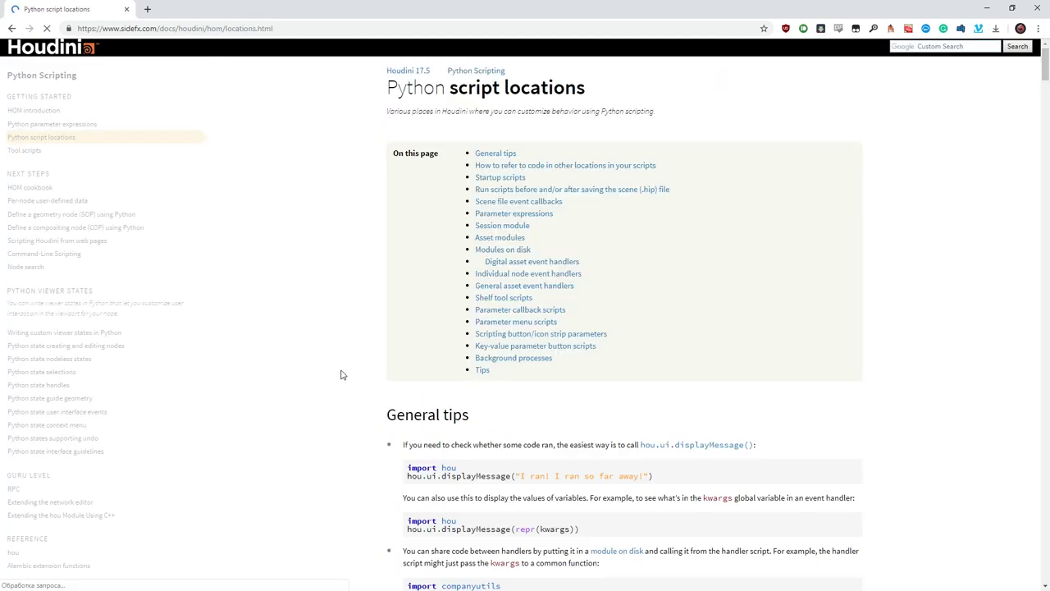
pyautogui.scroll(-5, 342, 375)
pyautogui.scroll(-4, 342, 374)
pyautogui.scroll(-4, 342, 376)
pyautogui.scroll(-4, 342, 377)
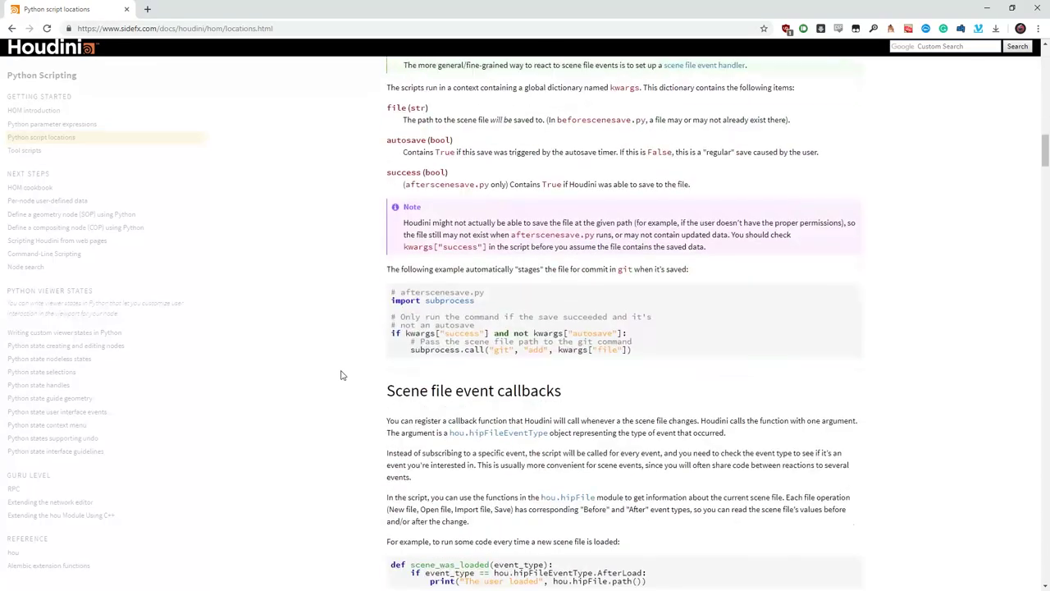
pyautogui.scroll(-4, 342, 378)
pyautogui.scroll(-2, 342, 376)
pyautogui.scroll(-2, 341, 376)
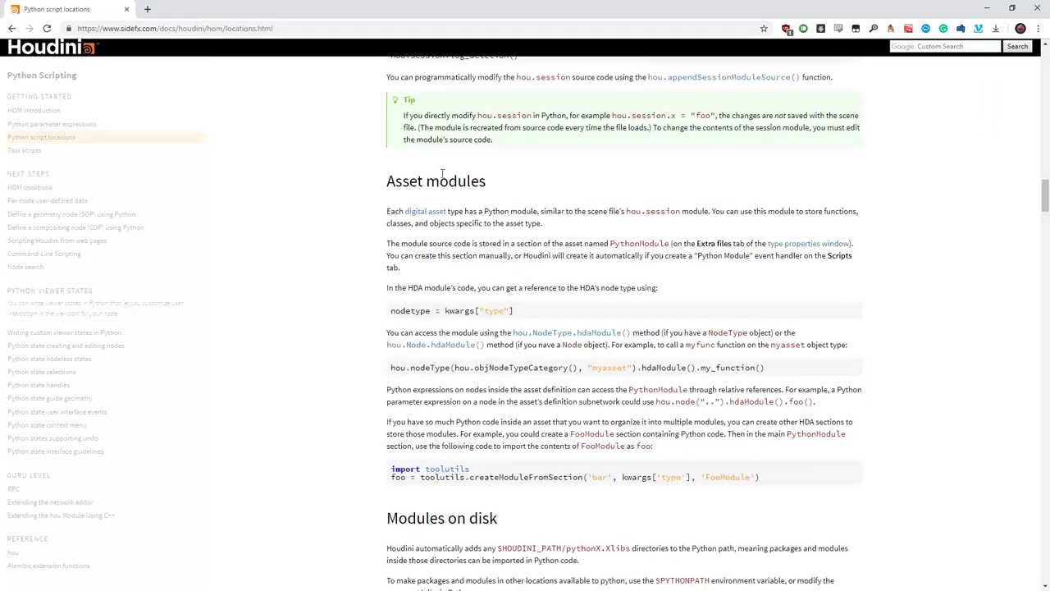
# Highlight the Asset modules notes on hou.NodeType.hdaModule() and my_function(), then return to Houdini.
pyautogui.moveTo(386, 180); pyautogui.dragTo(503, 181)
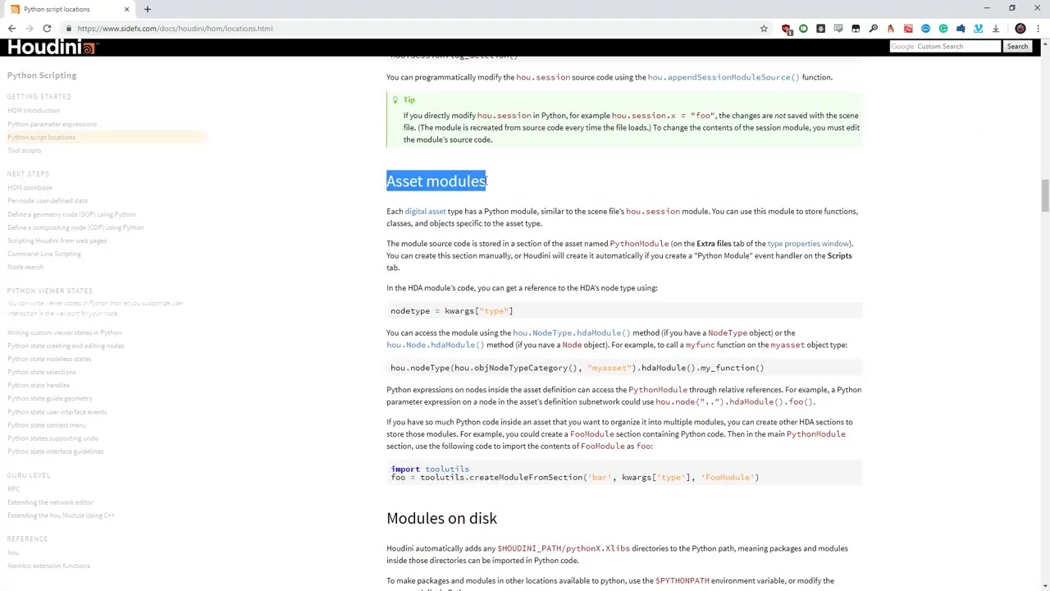
pyautogui.moveTo(387, 332); pyautogui.dragTo(474, 332)
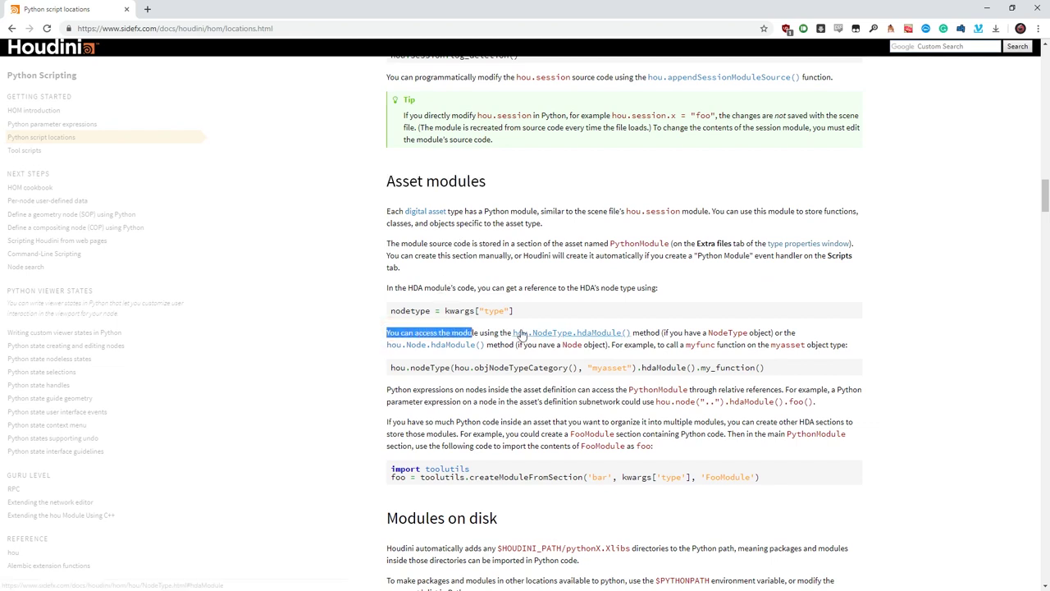
pyautogui.moveTo(631, 332); pyautogui.dragTo(507, 332)
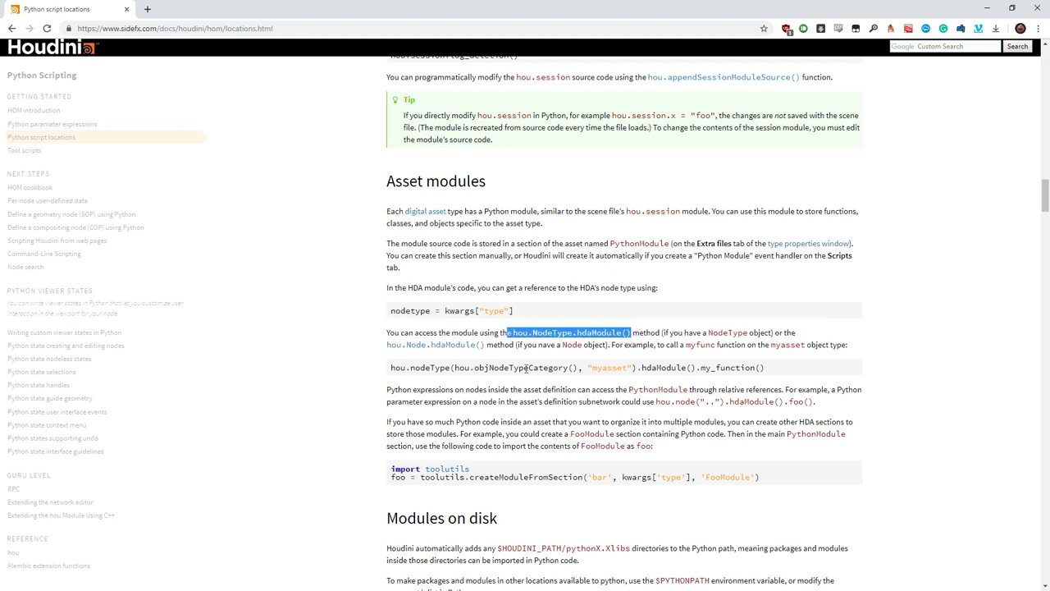
pyautogui.click(632, 332)
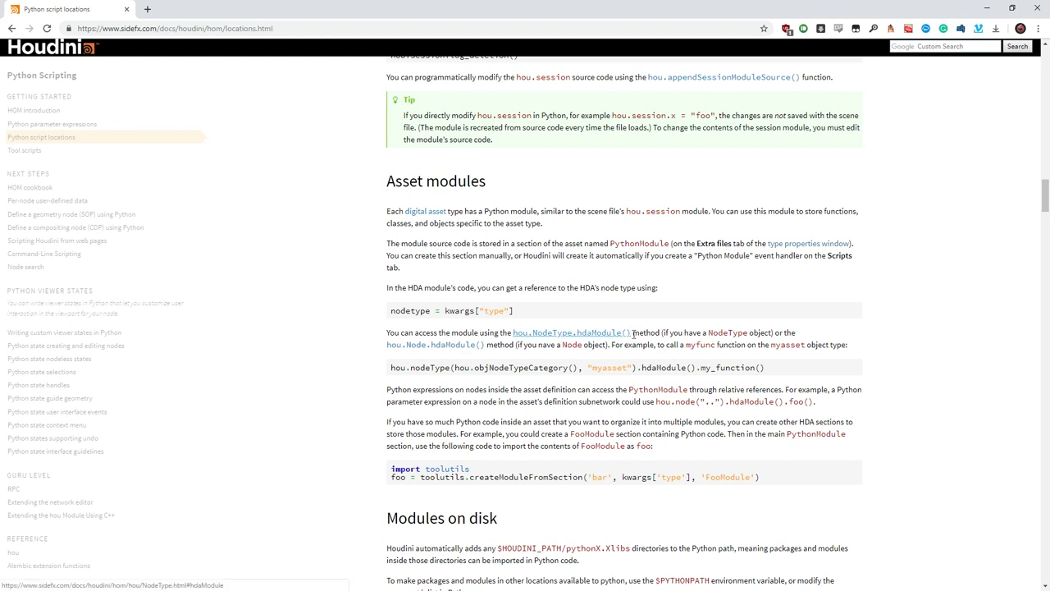
pyautogui.moveTo(632, 332); pyautogui.dragTo(597, 333)
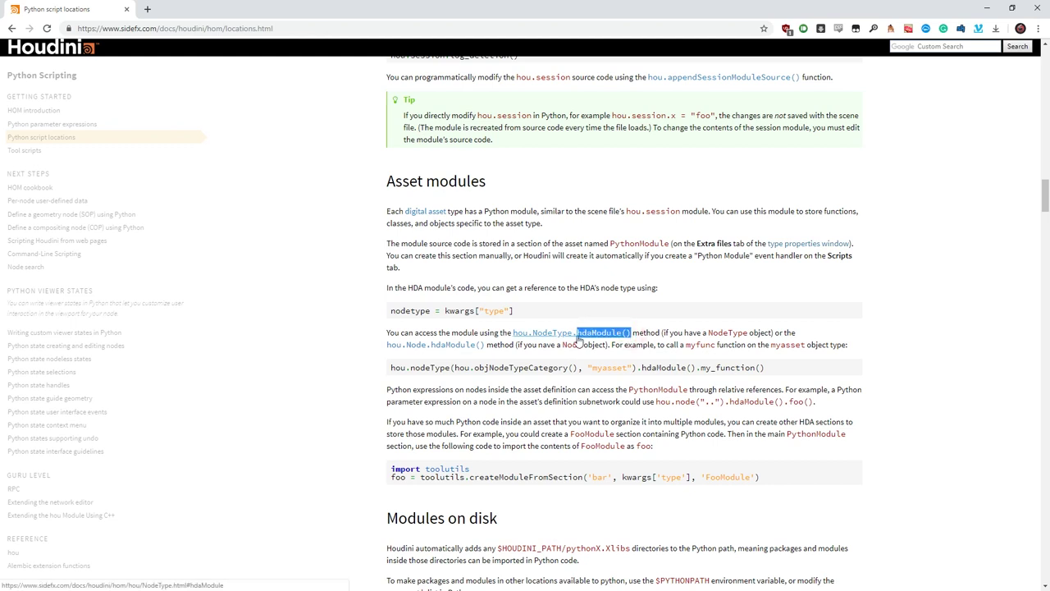
pyautogui.moveTo(700, 367); pyautogui.dragTo(776, 373)
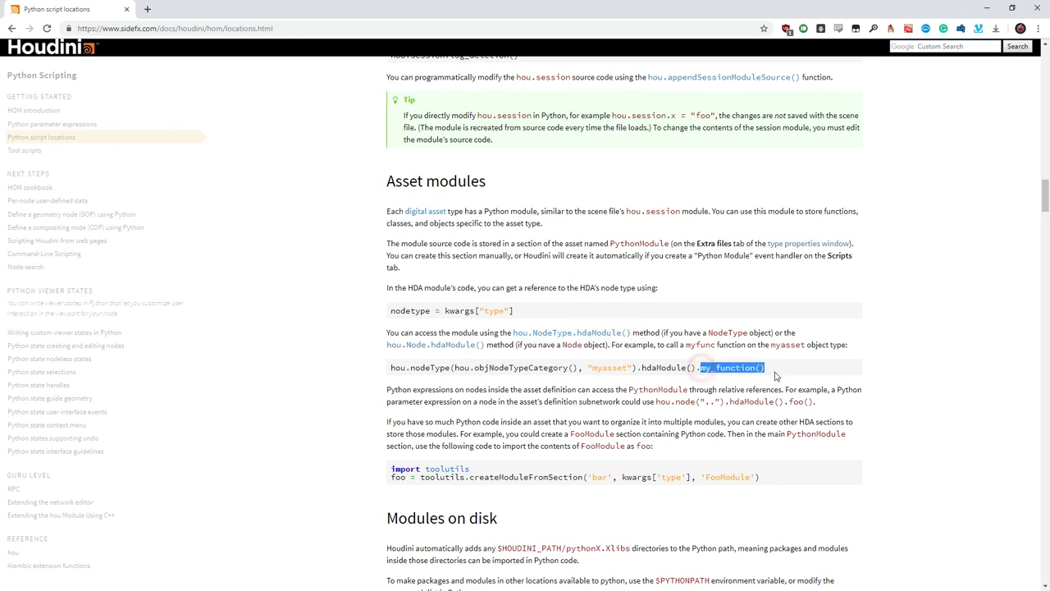
pyautogui.click(625, 353)
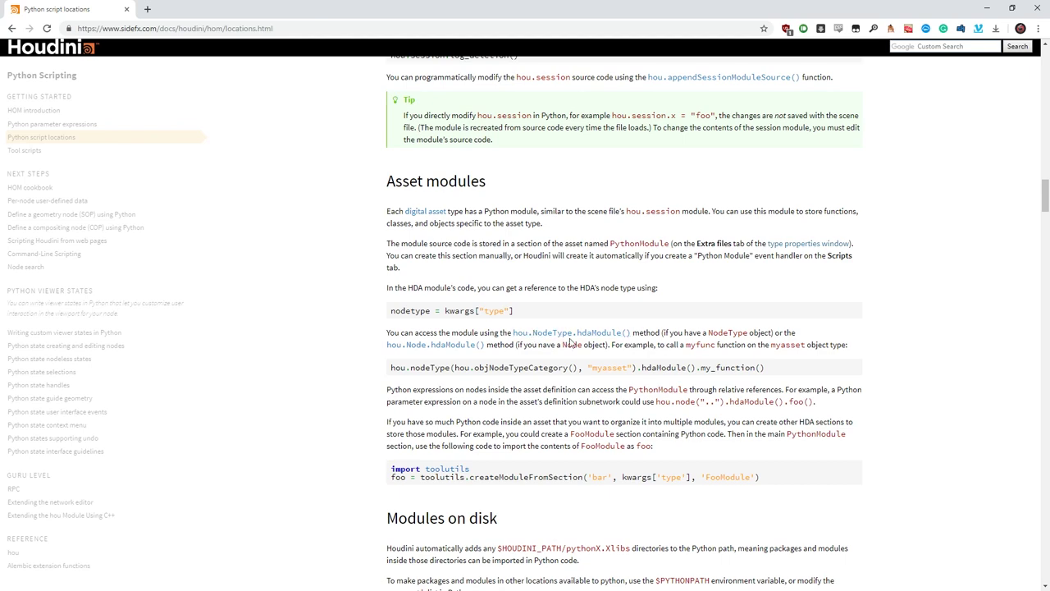
pyautogui.scroll(-3, 583, 390)
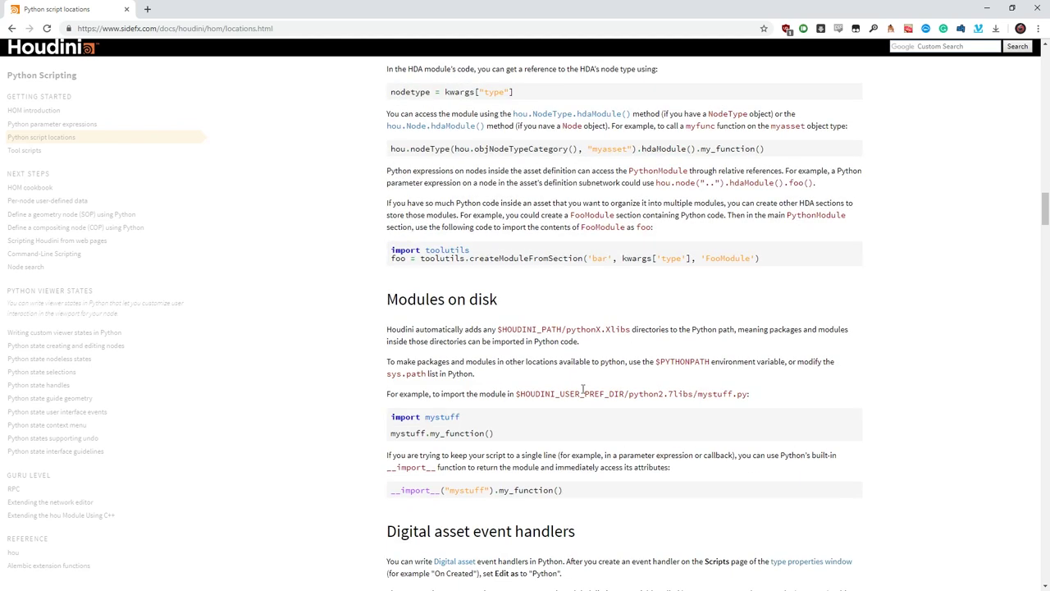
pyautogui.scroll(2, 583, 390)
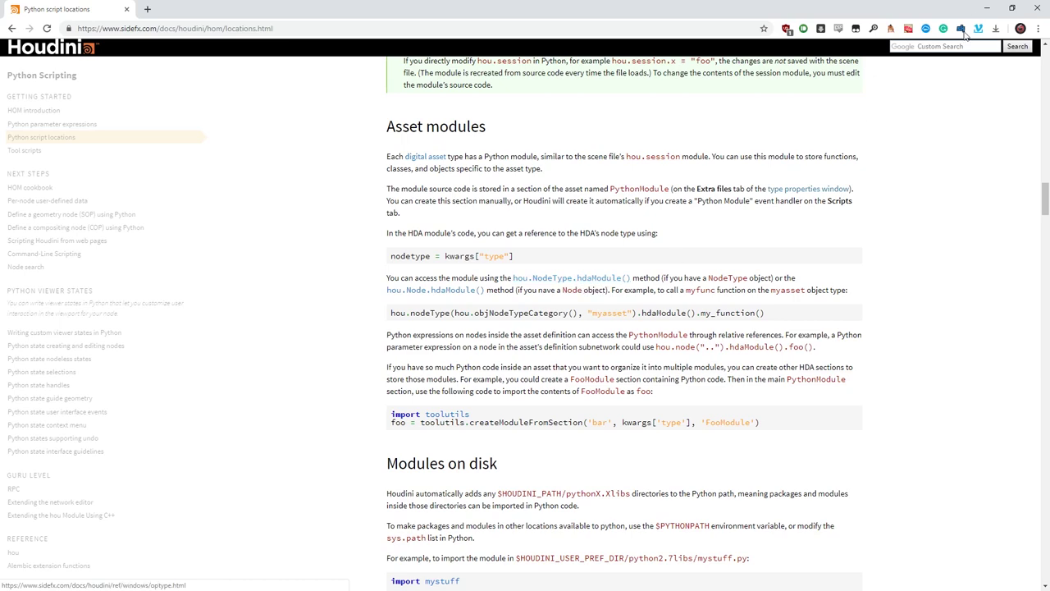
pyautogui.click(986, 8)
# In Sublime Text, add and copy a second line reading hou.pwd().hdaModule().printme().
pyautogui.hotkey('alt', 'Tab')
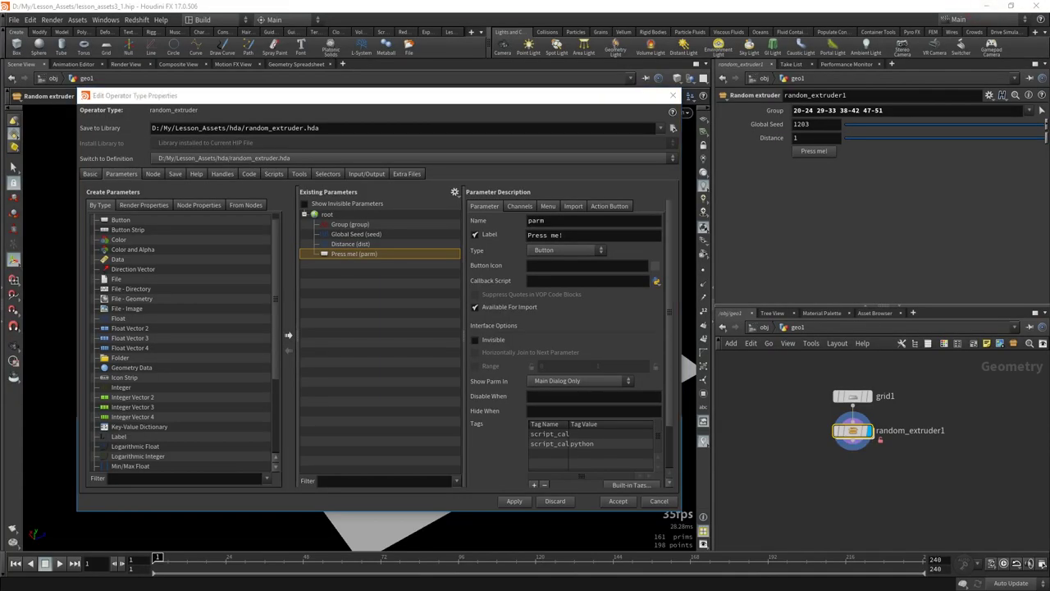
pyautogui.press('Right')
pyautogui.press('Return')
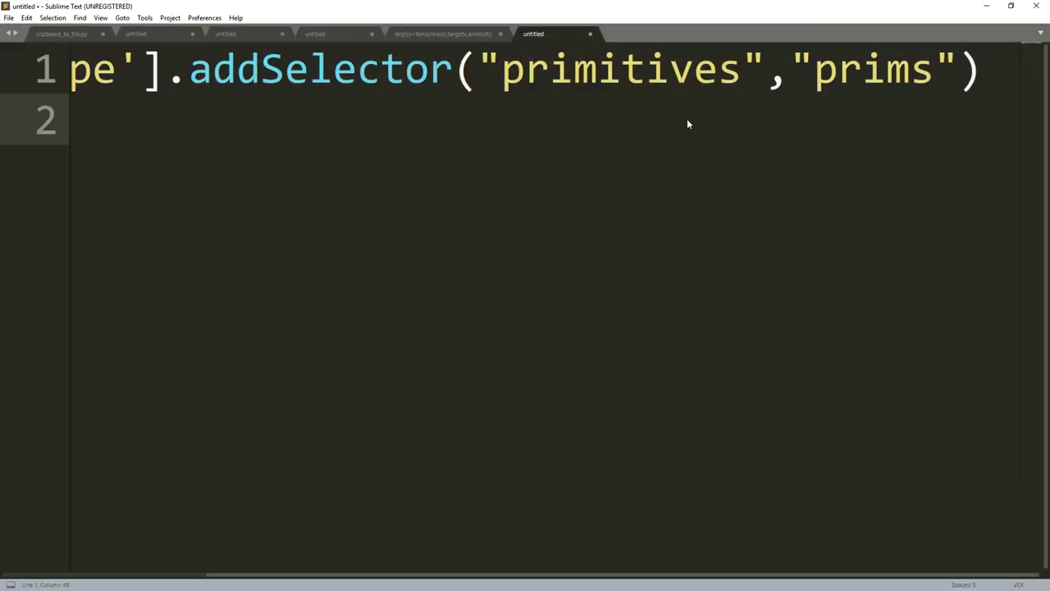
pyautogui.write('hou')
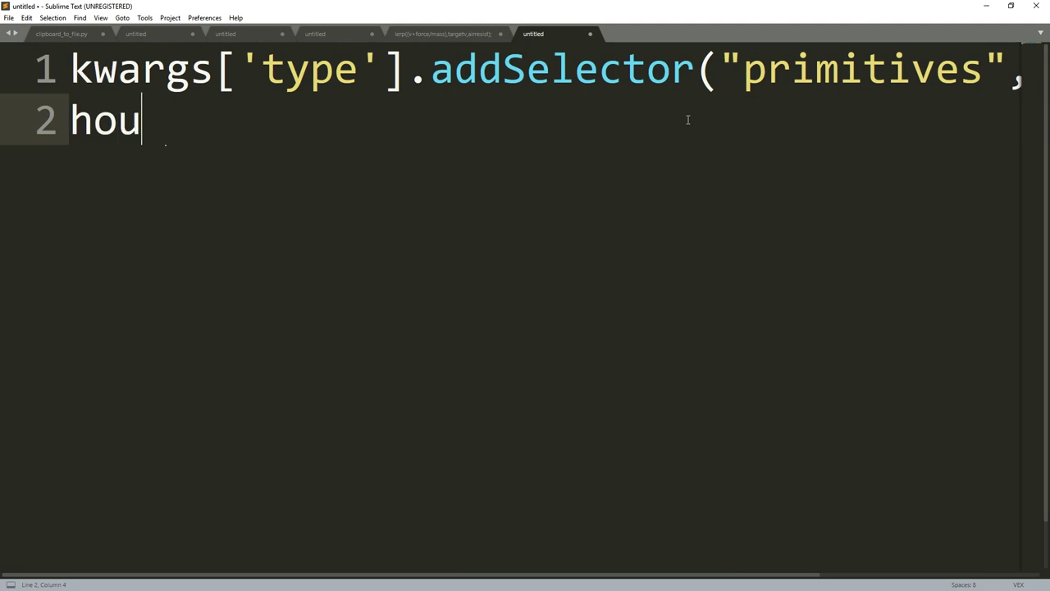
pyautogui.write('.pwd(')
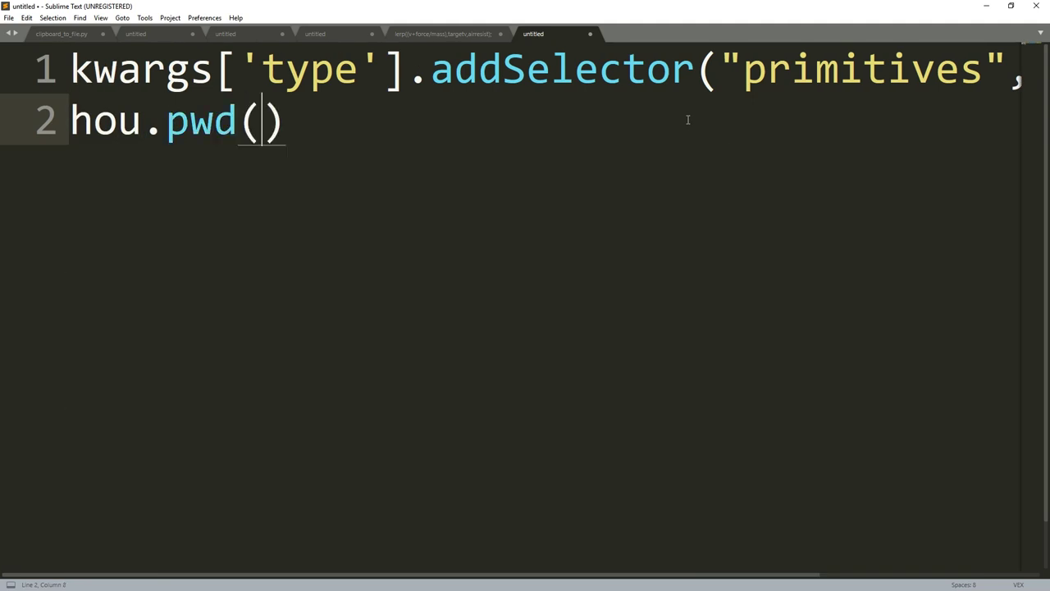
pyautogui.write(').h')
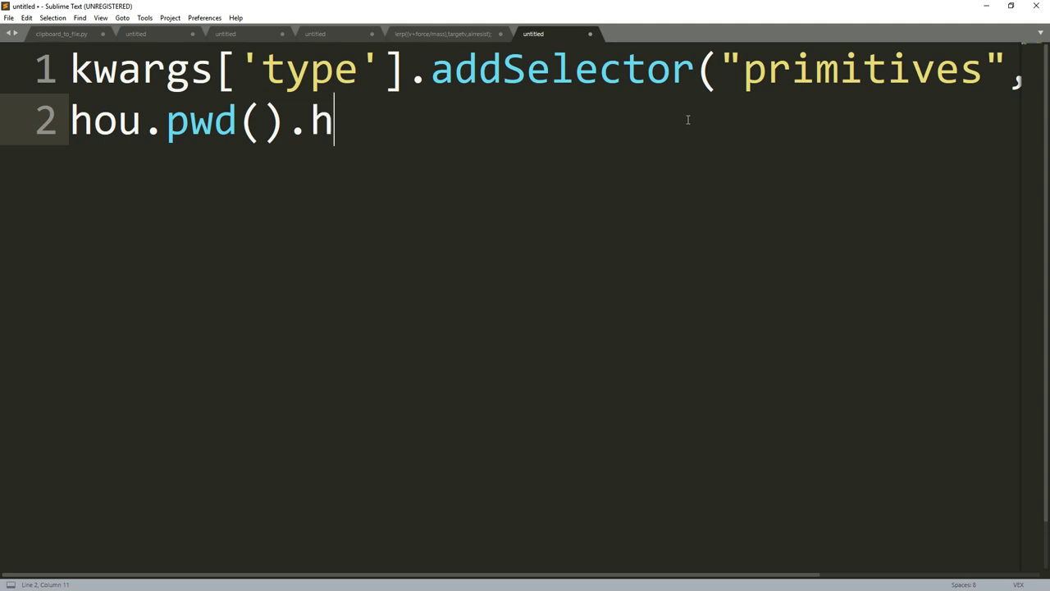
pyautogui.write('daModule')
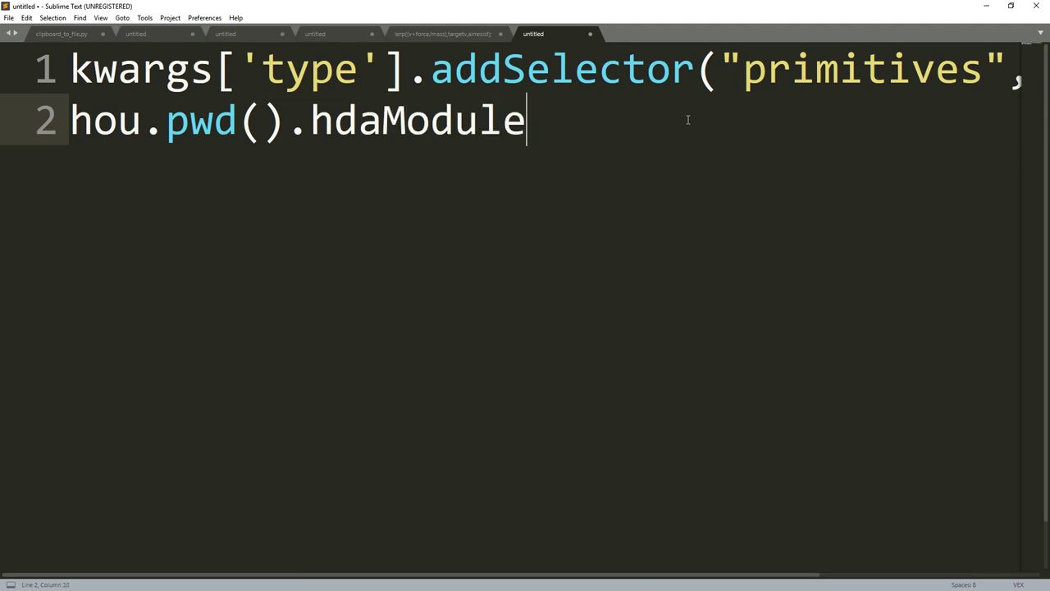
pyautogui.write('()')
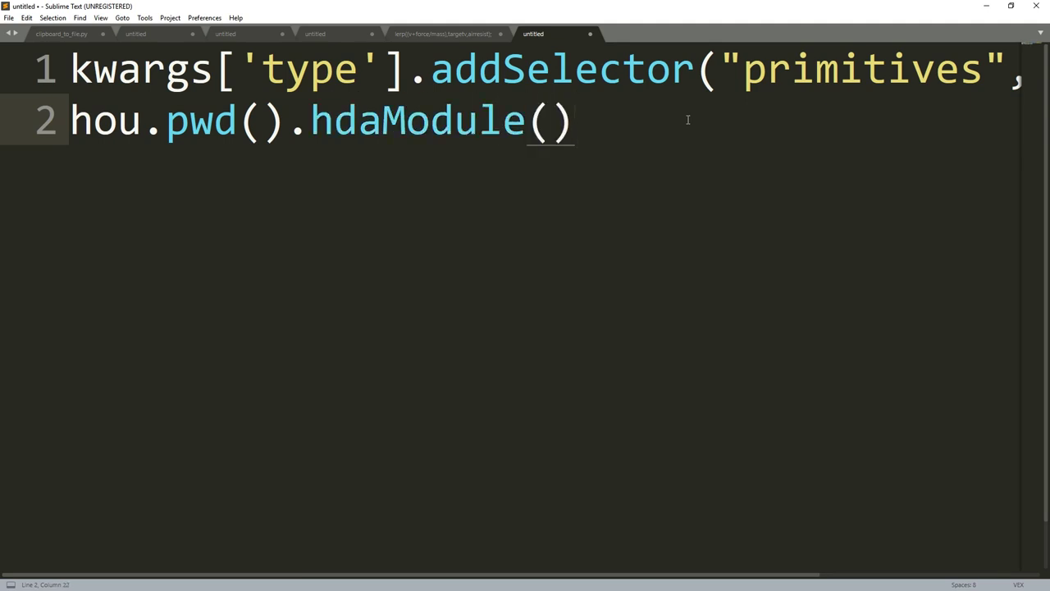
pyautogui.write('.')
pyautogui.write('printme')
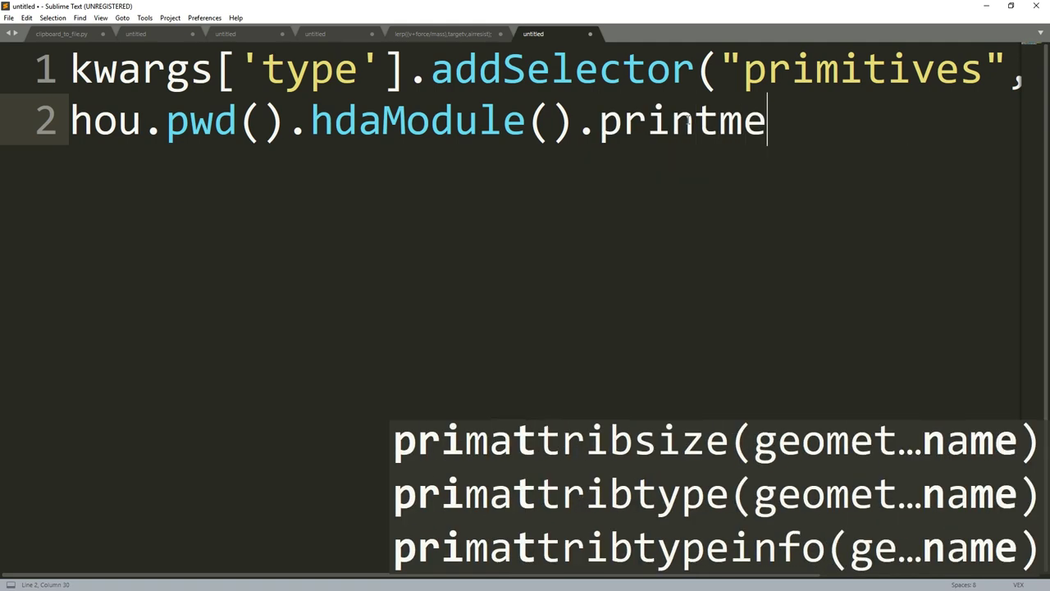
pyautogui.write('()')
pyautogui.hotkey('shift', 'Home')
pyautogui.hotkey('ctrl', 'c')
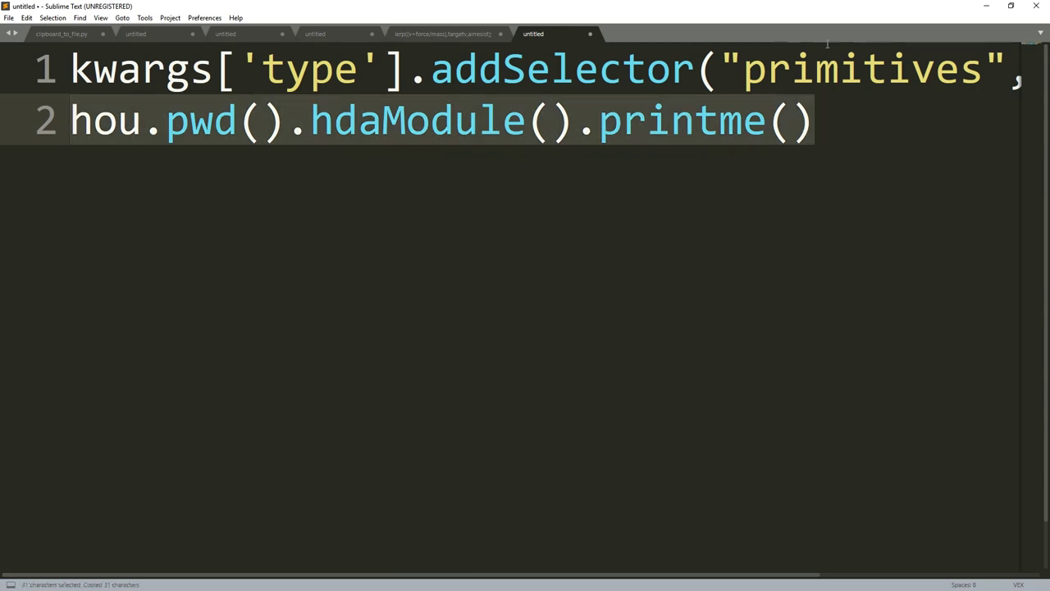
pyautogui.click(977, 12)
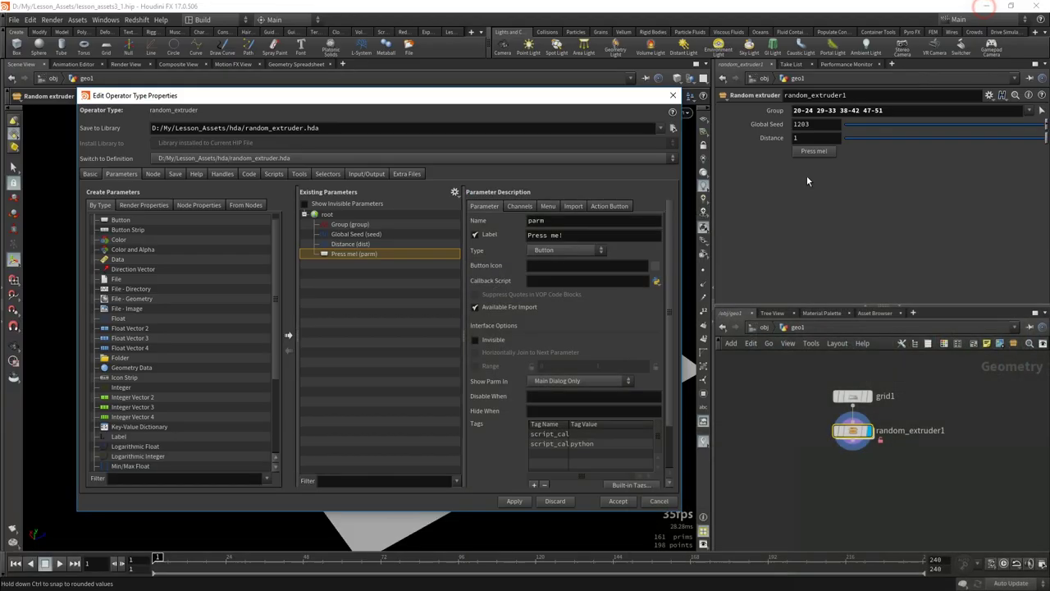
# Paste hou.pwd().hdaModule().printme() as the Press me! button's callback script.
pyautogui.click(556, 283)
pyautogui.hotkey('ctrl', 'v')
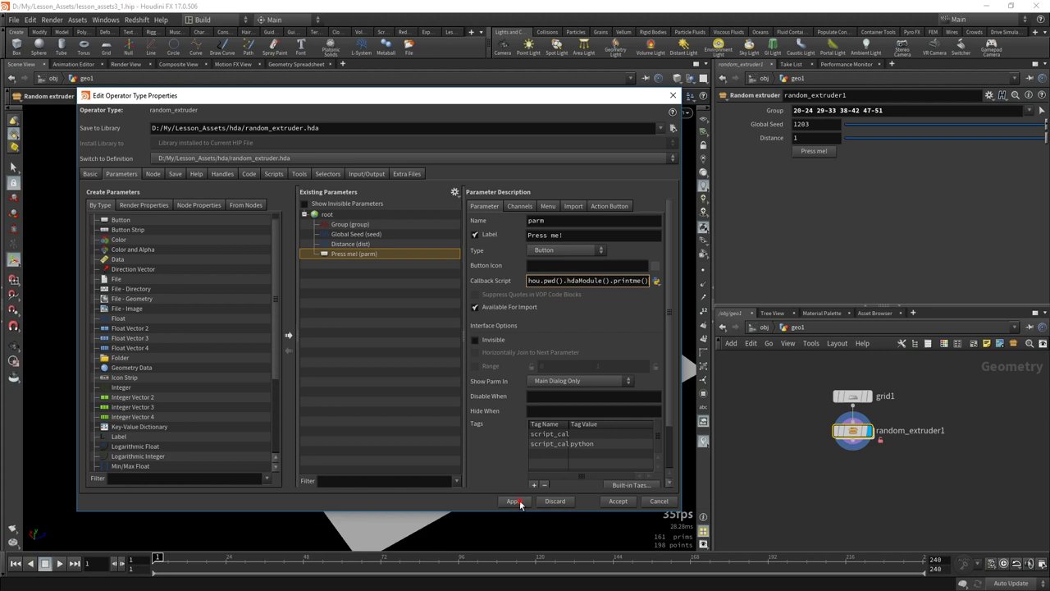
pyautogui.click(518, 501)
# Press the Press me! button repeatedly and check the console prints 'Don't press the button, please!'.
pyautogui.click(750, 195)
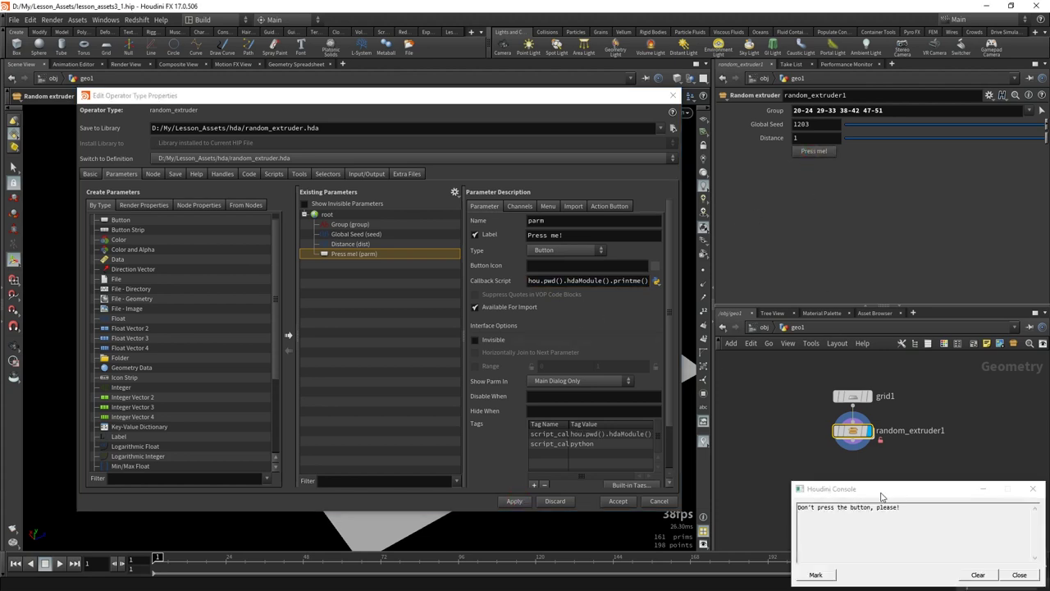
pyautogui.moveTo(881, 497)
pyautogui.mouseDown()
pyautogui.moveTo(674, 262)
pyautogui.moveTo(732, 271)
pyautogui.moveTo(647, 284)
pyautogui.mouseUp()
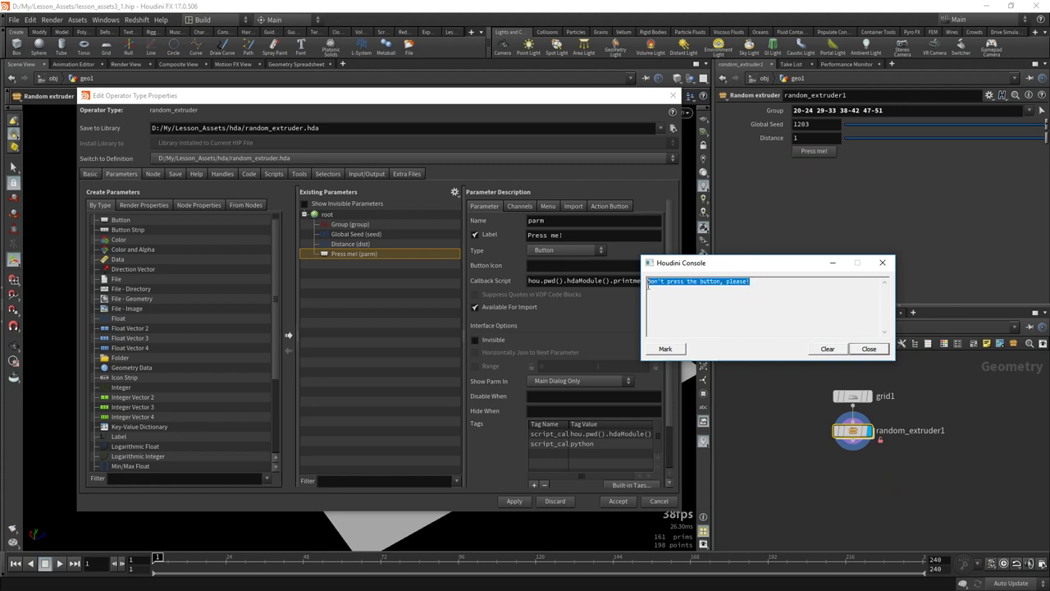
pyautogui.click(721, 304)
pyautogui.click(817, 154)
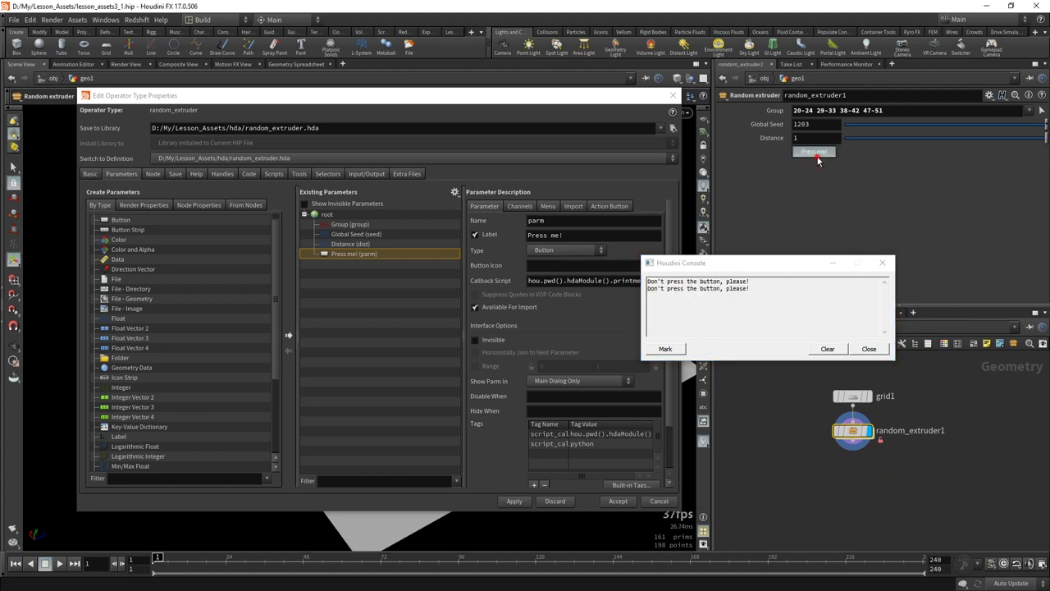
pyautogui.click(817, 155)
pyautogui.click(817, 154)
pyautogui.click(817, 154)
pyautogui.click(817, 155)
pyautogui.click(817, 154)
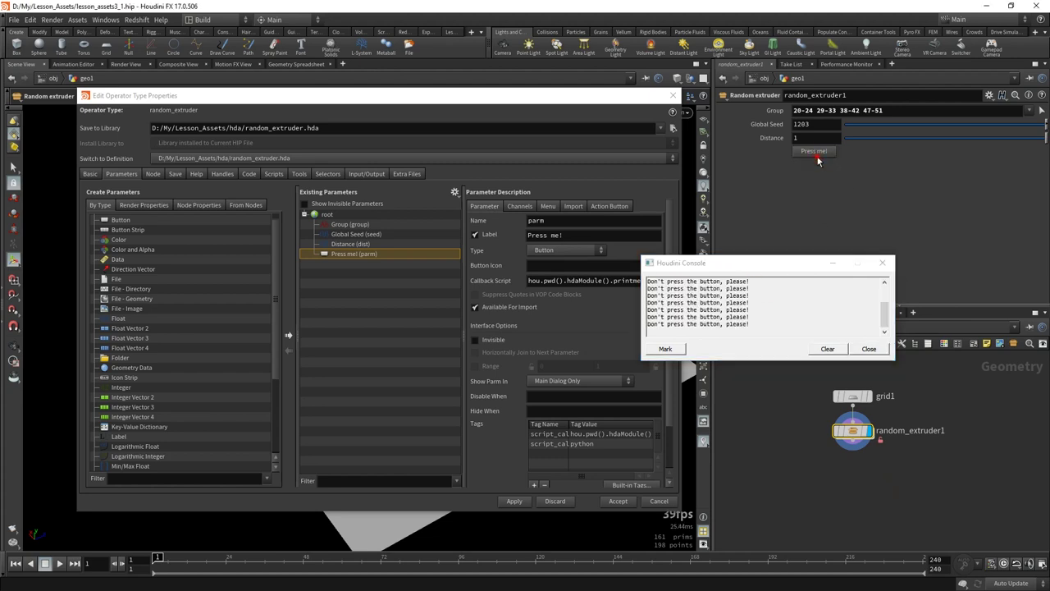
pyautogui.click(882, 262)
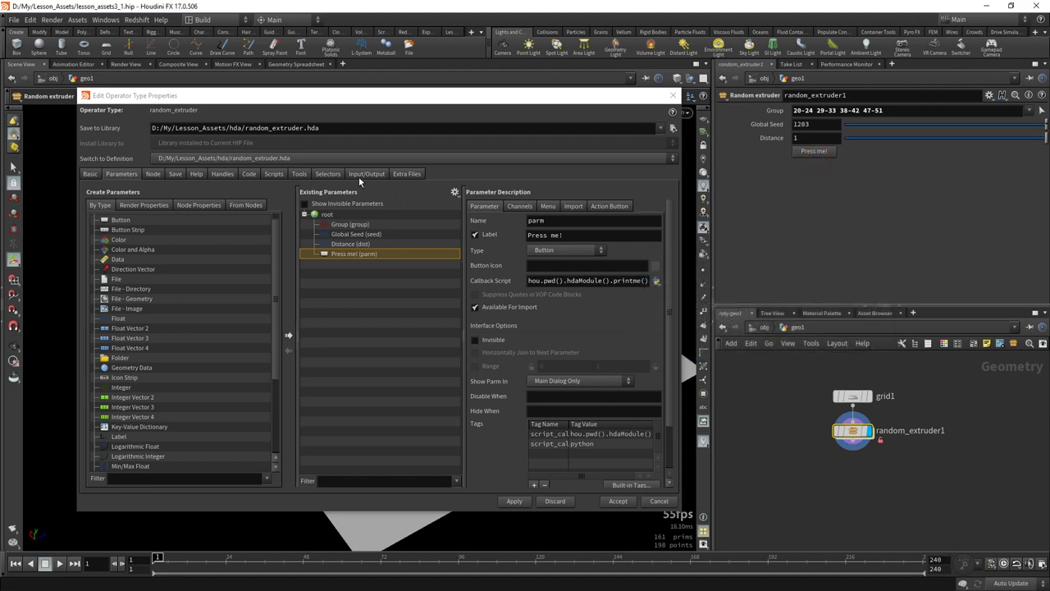
# Add a printme2() function printing 'Why did you press it?' below printme() in the PythonModule.
pyautogui.click(274, 174)
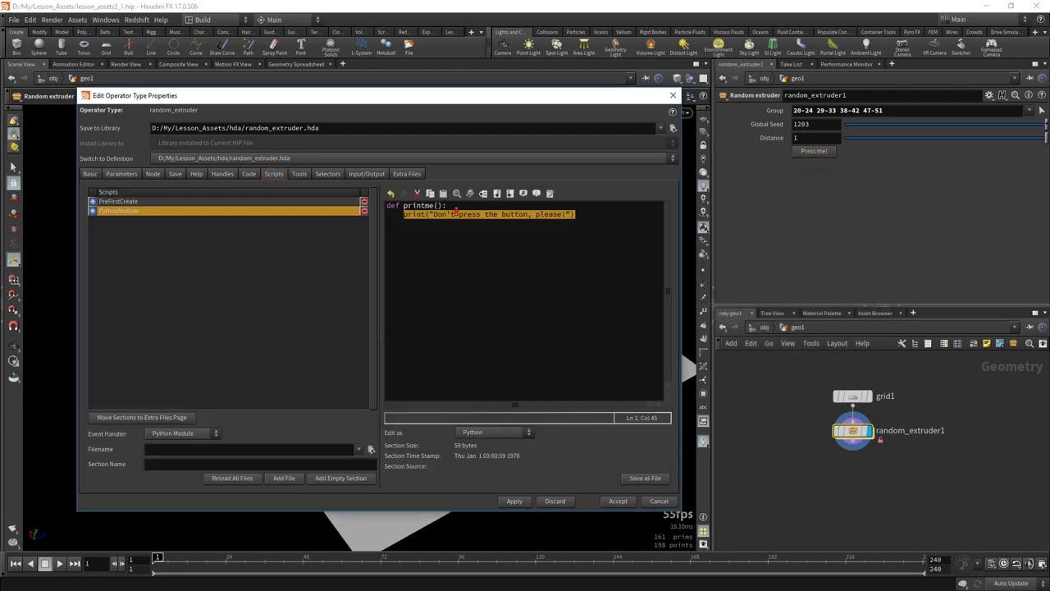
pyautogui.click(495, 242)
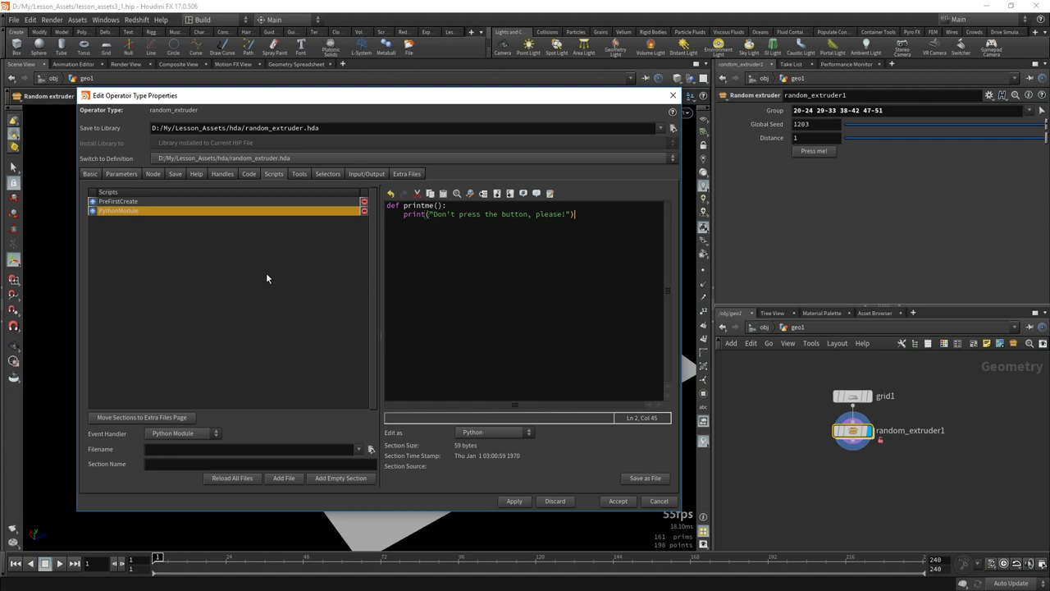
pyautogui.press('Return')
pyautogui.write('ntme2():')
pyautogui.press('Return')
pyautogui.write('print("Why did you press it?')
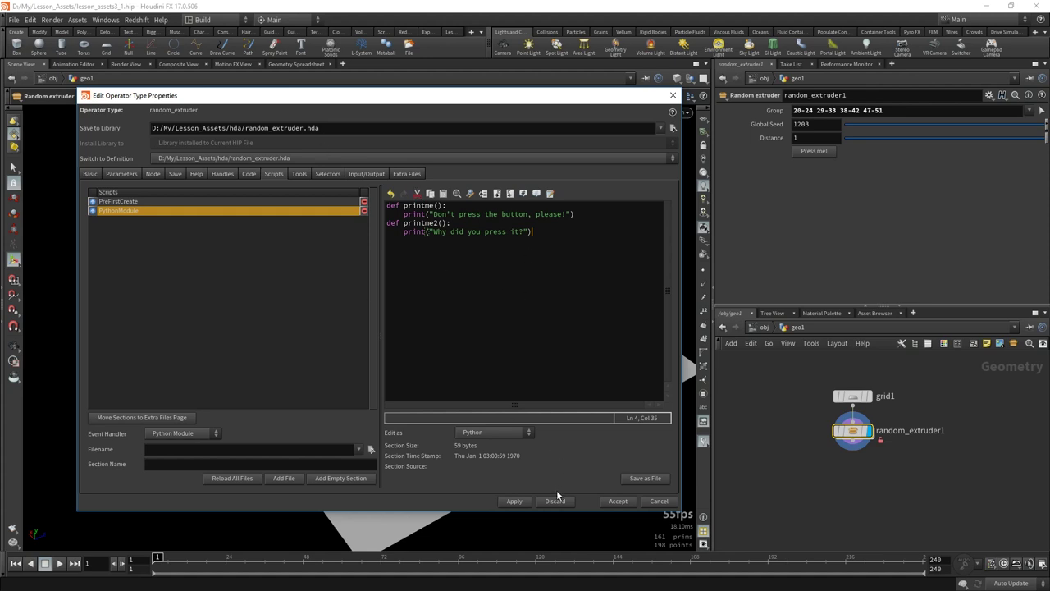
# Duplicate the button as 'Press me 2!' with a printme2() callback and apply the changes.
pyautogui.click(525, 501)
pyautogui.click(123, 175)
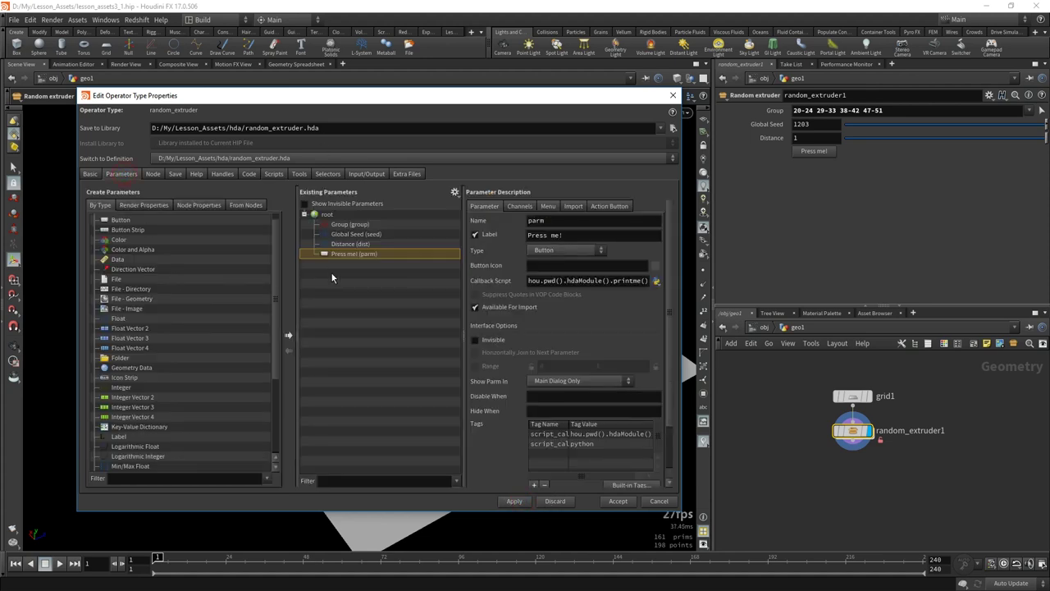
pyautogui.keyDown('ctrl'); pyautogui.moveTo(328, 253); pyautogui.dragTo(330, 263); pyautogui.keyUp('ctrl')
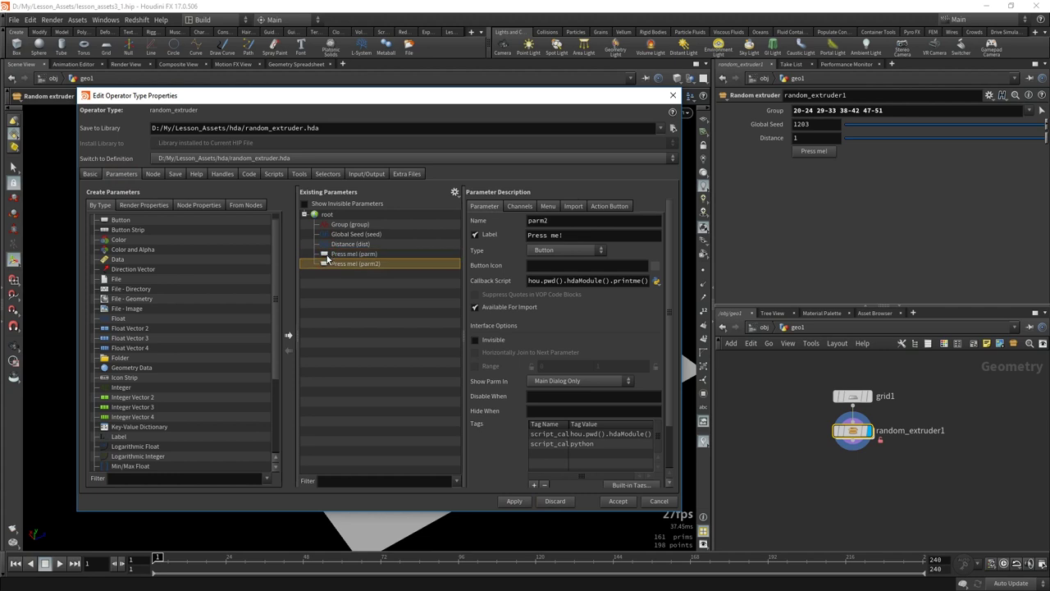
pyautogui.click(559, 236)
pyautogui.press('BackSpace')
pyautogui.write('2')
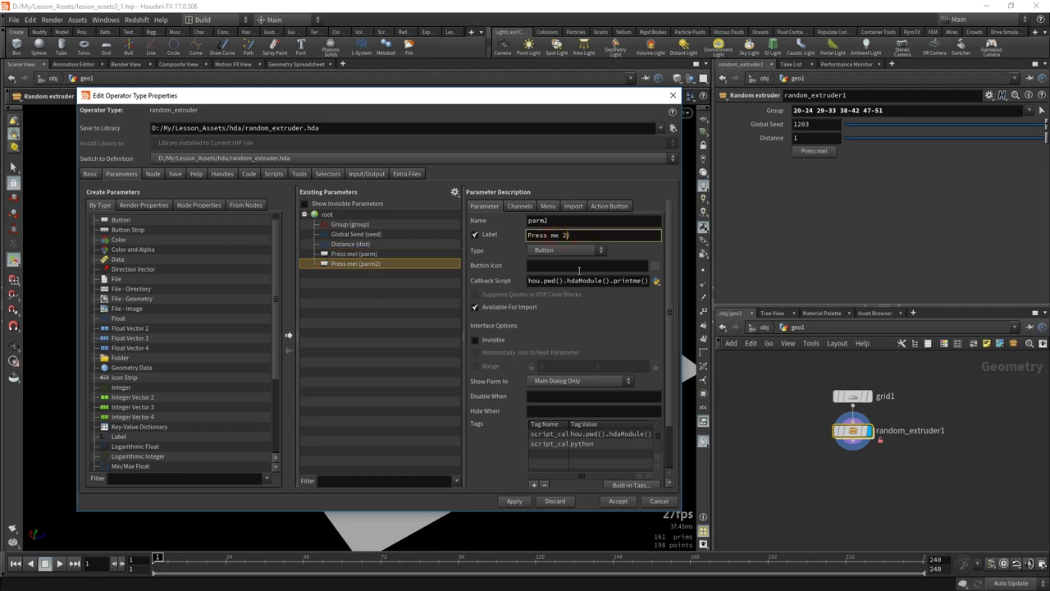
pyautogui.write('!')
pyautogui.click(575, 280)
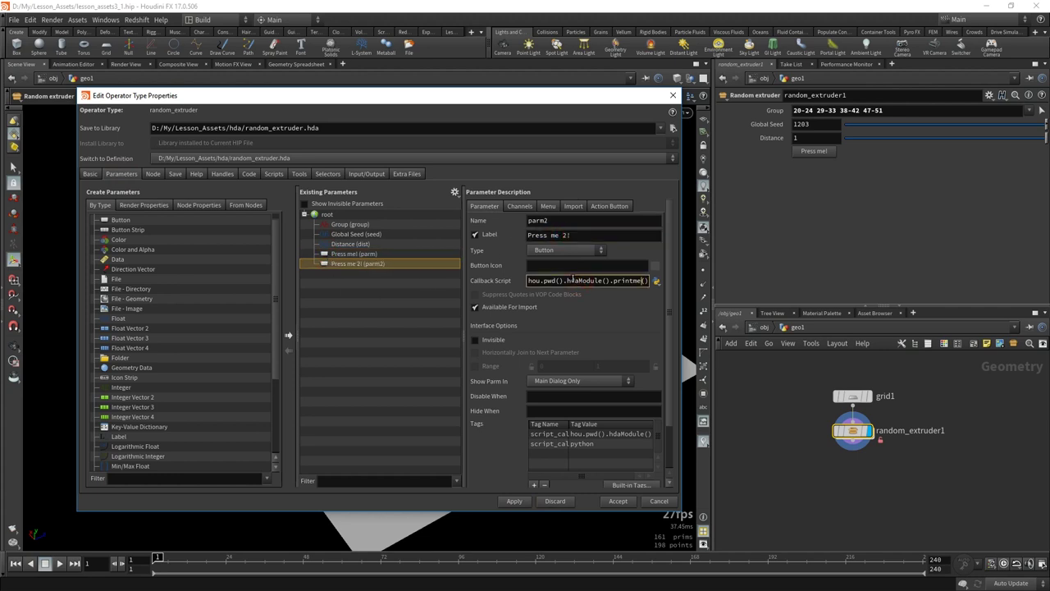
pyautogui.write('2')
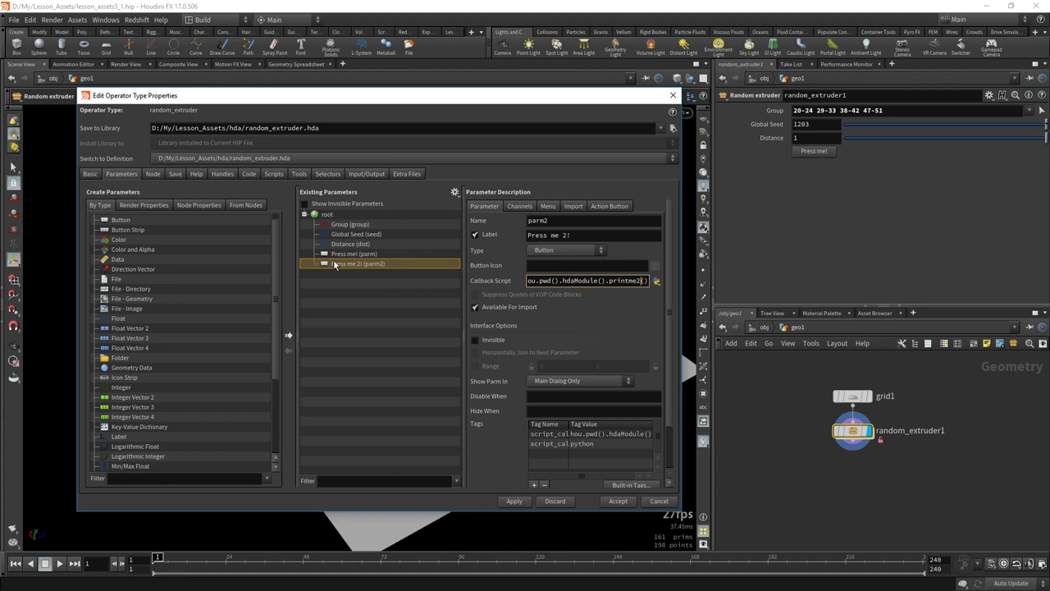
pyautogui.click(325, 255)
pyautogui.click(347, 263)
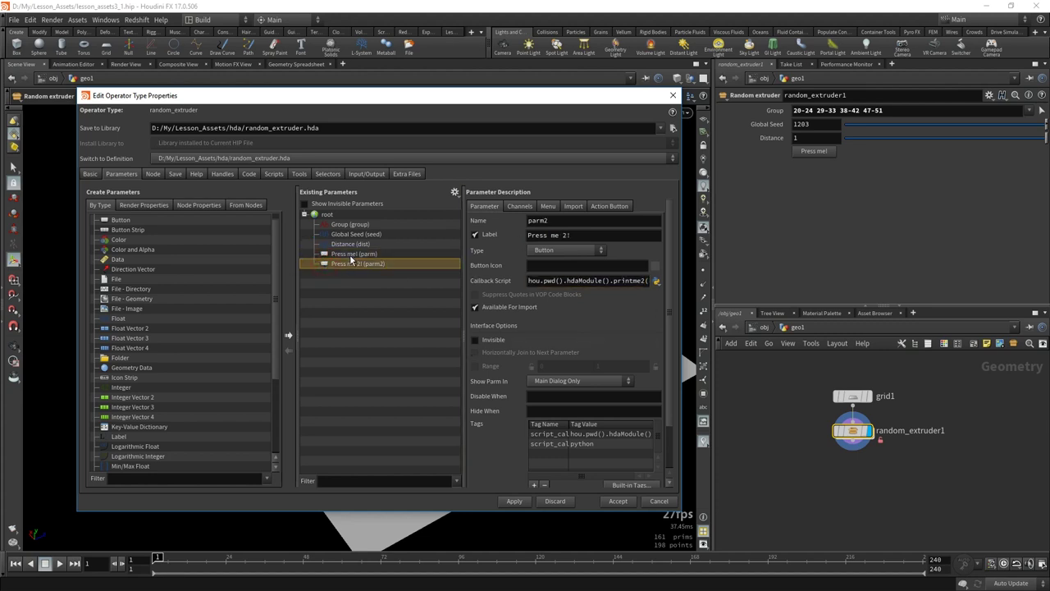
pyautogui.click(510, 501)
# Press both buttons to check their console messages, then select the hou.pwd().hdaModule() part of the callback.
pyautogui.click(814, 164)
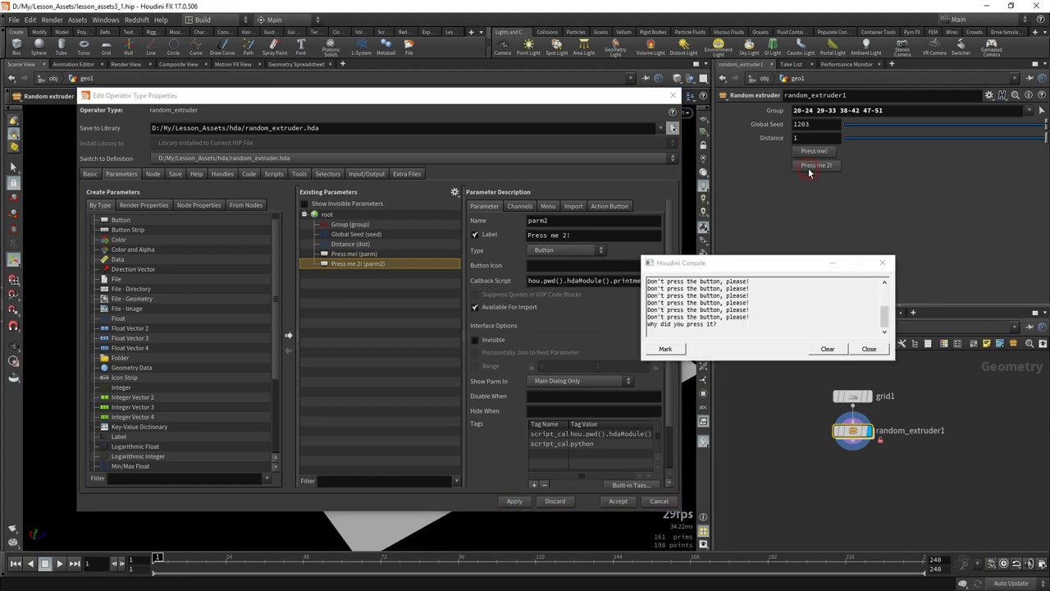
pyautogui.click(826, 167)
pyautogui.click(826, 167)
pyautogui.click(826, 167)
pyautogui.click(826, 167)
pyautogui.click(826, 167)
pyautogui.click(826, 167)
pyautogui.click(826, 168)
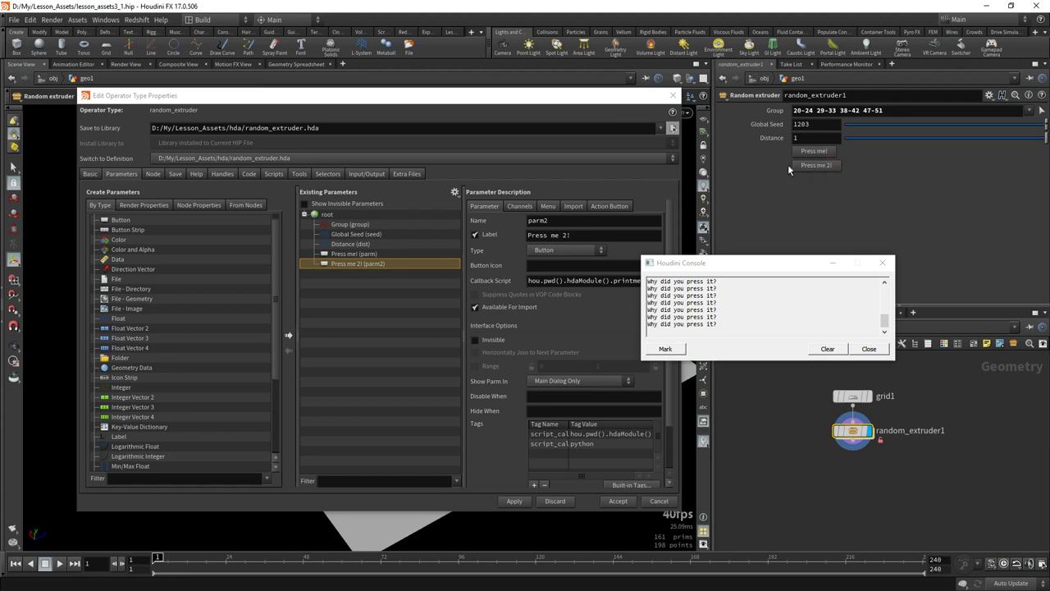
pyautogui.click(817, 153)
pyautogui.click(819, 153)
pyautogui.click(819, 153)
pyautogui.click(818, 153)
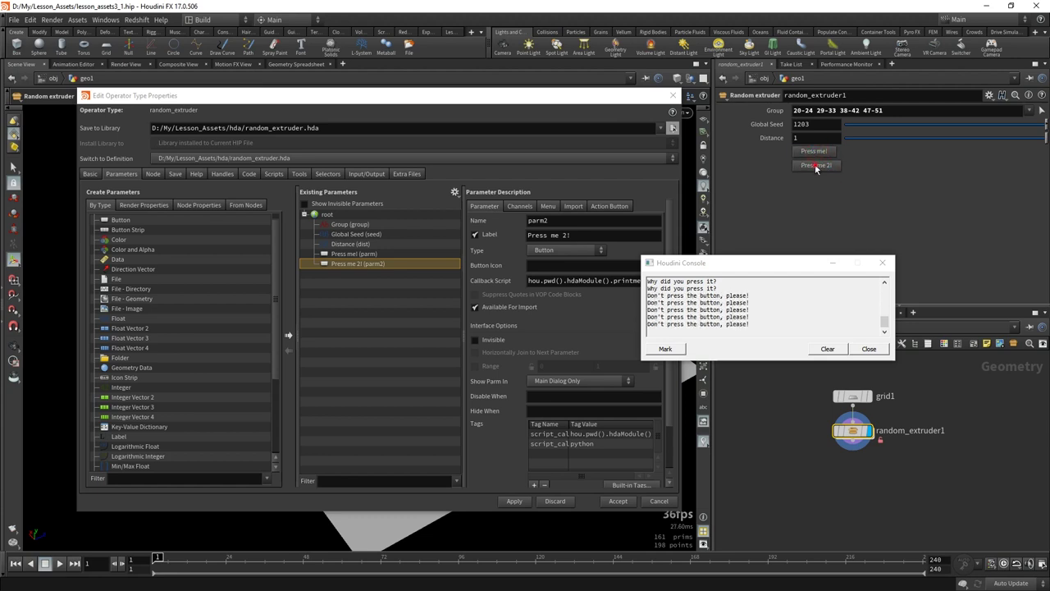
pyautogui.click(820, 153)
pyautogui.click(820, 154)
pyautogui.click(808, 167)
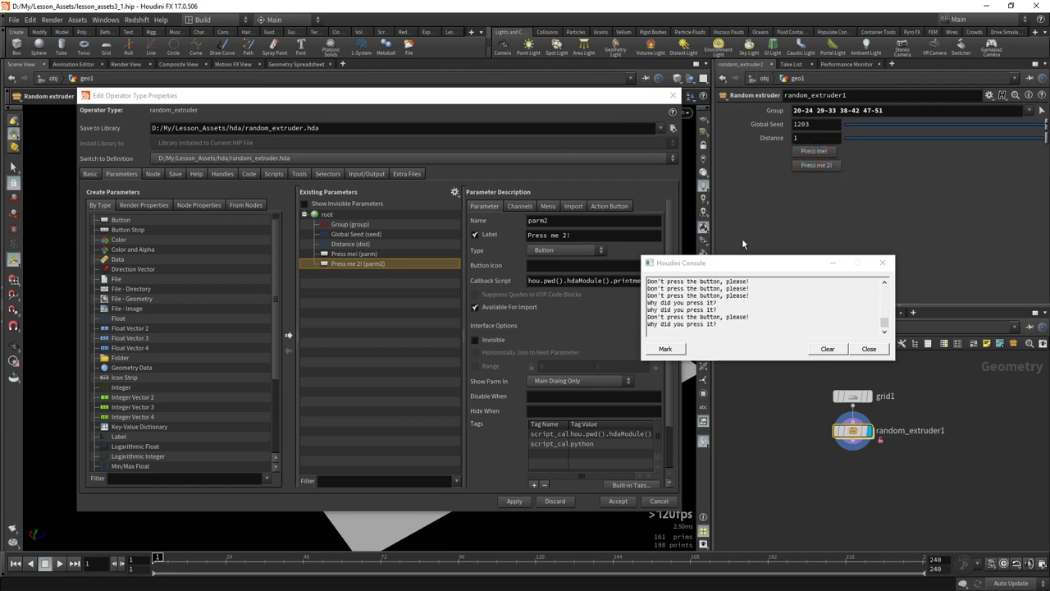
pyautogui.click(869, 349)
pyautogui.click(608, 281)
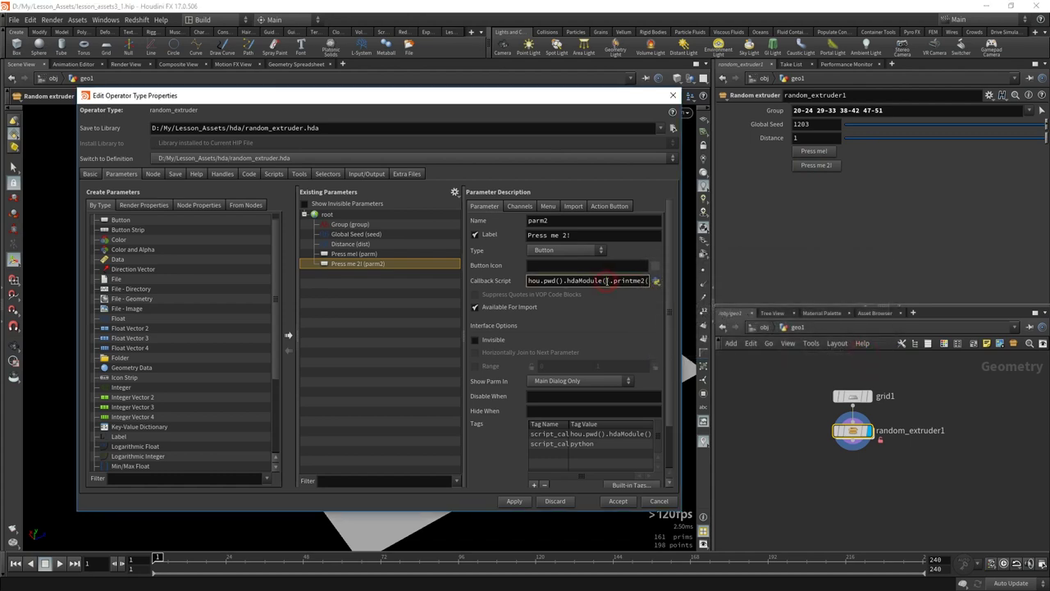
pyautogui.moveTo(607, 281); pyautogui.dragTo(423, 280)
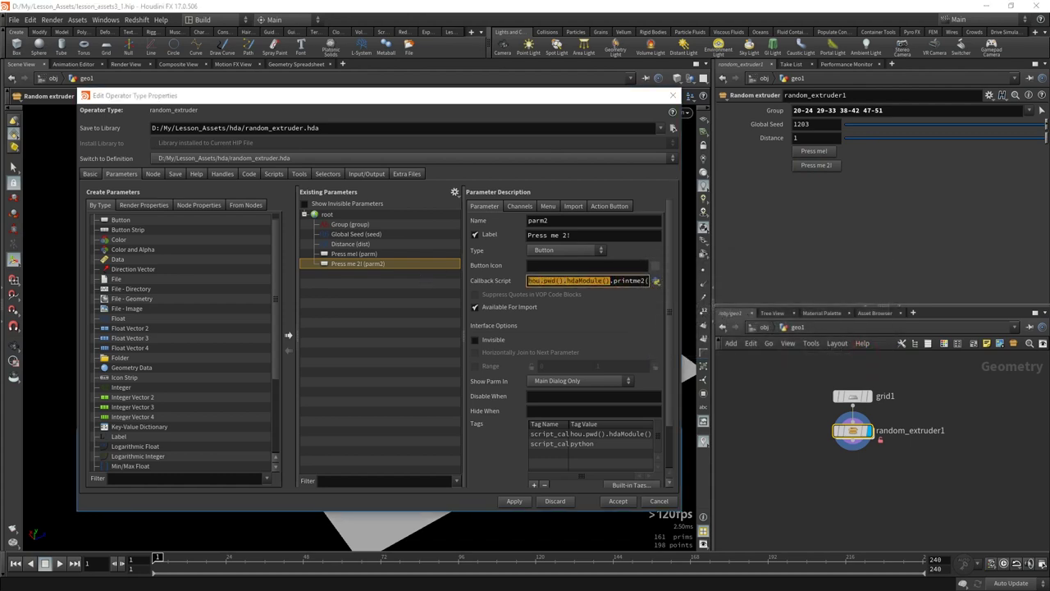
pyautogui.hotkey('alt', 'Tab')
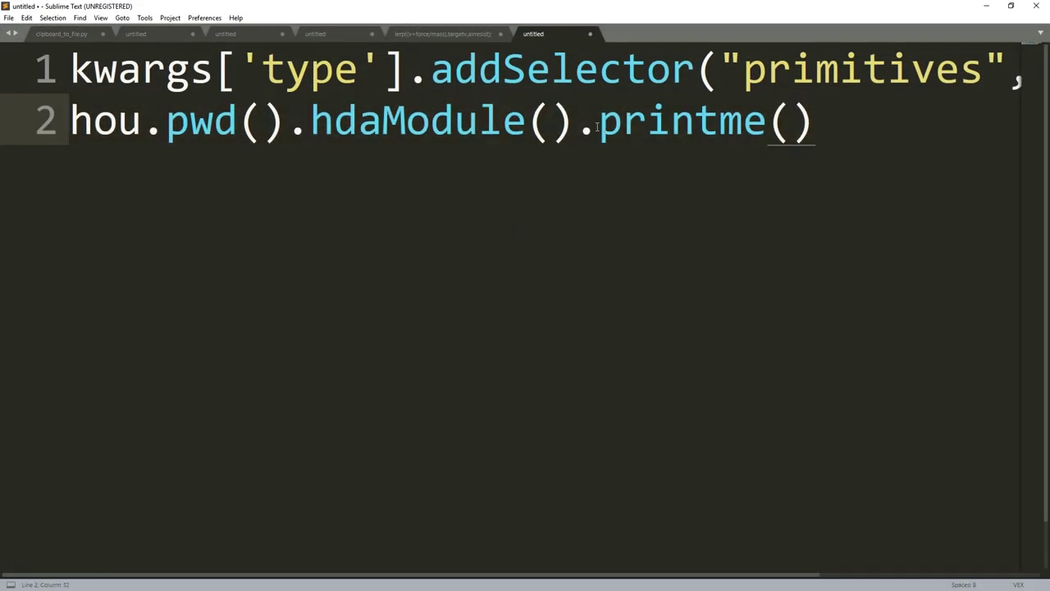
pyautogui.moveTo(599, 123); pyautogui.dragTo(863, 129)
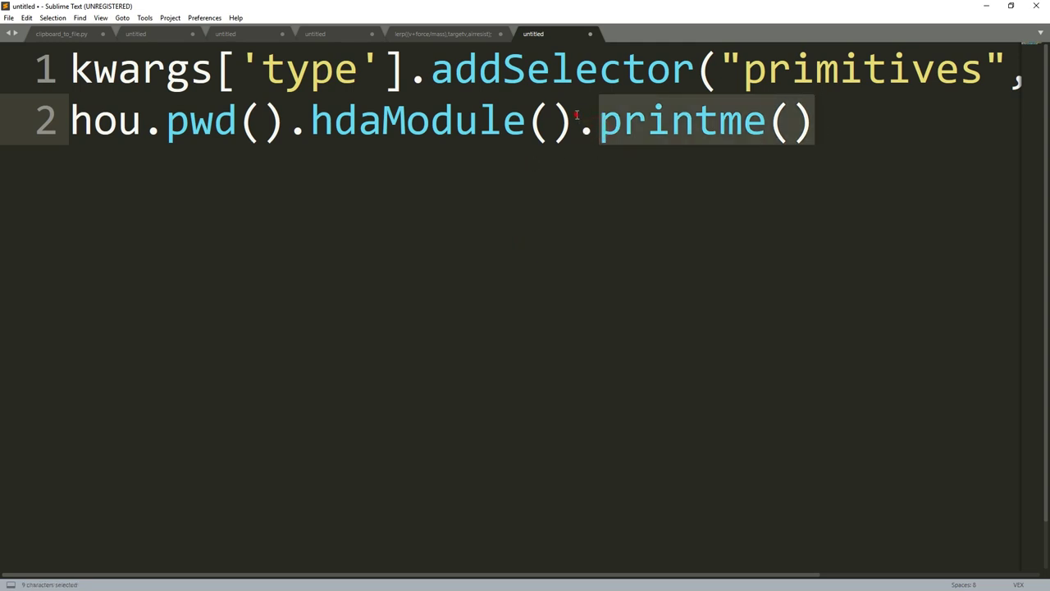
pyautogui.moveTo(574, 115); pyautogui.dragTo(70, 122)
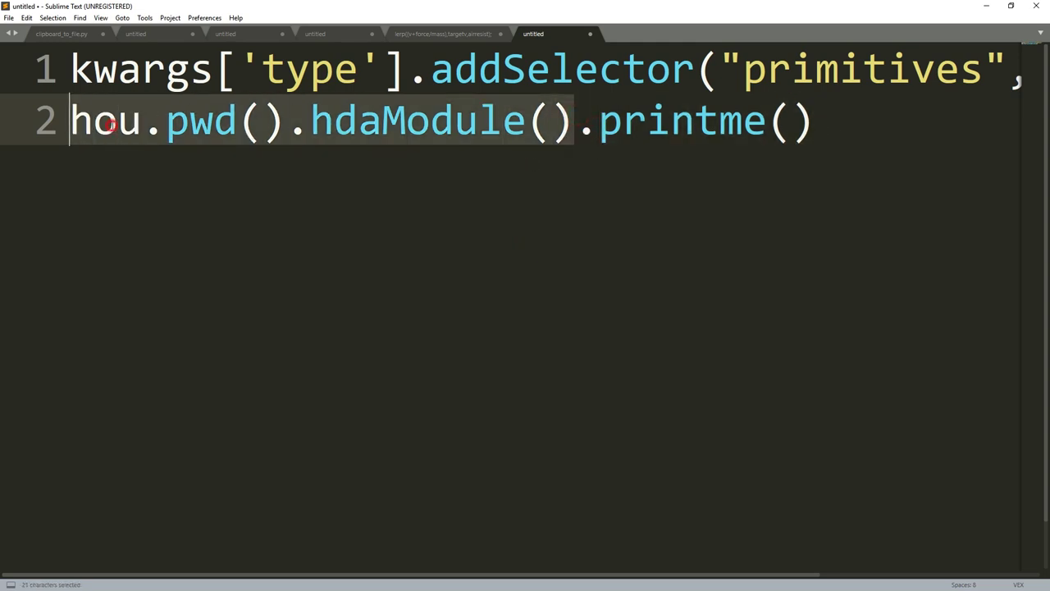
pyautogui.click(117, 125)
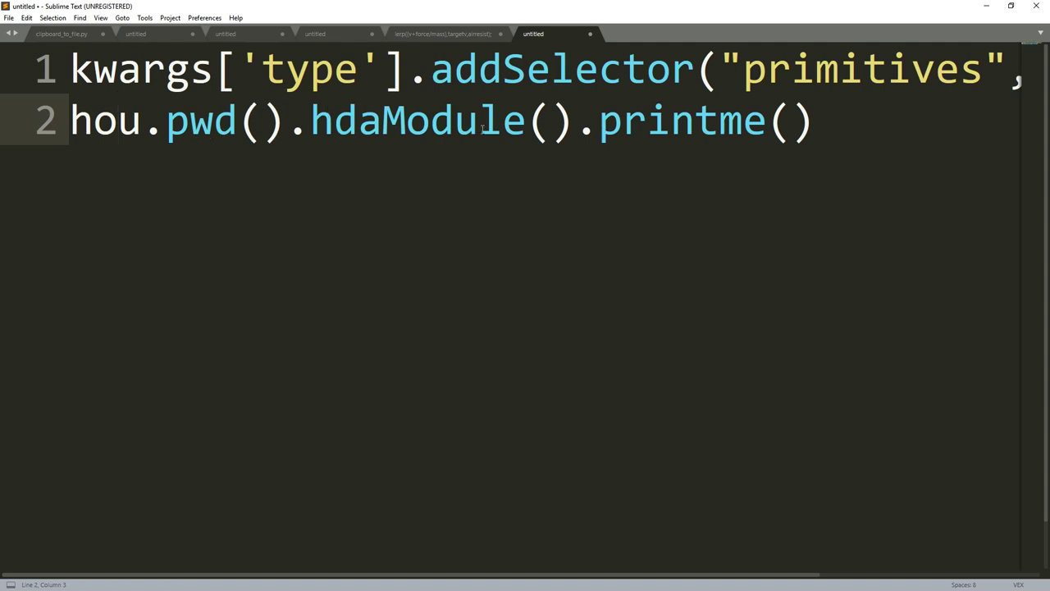
pyautogui.click(599, 120)
pyautogui.moveTo(600, 119); pyautogui.dragTo(815, 120)
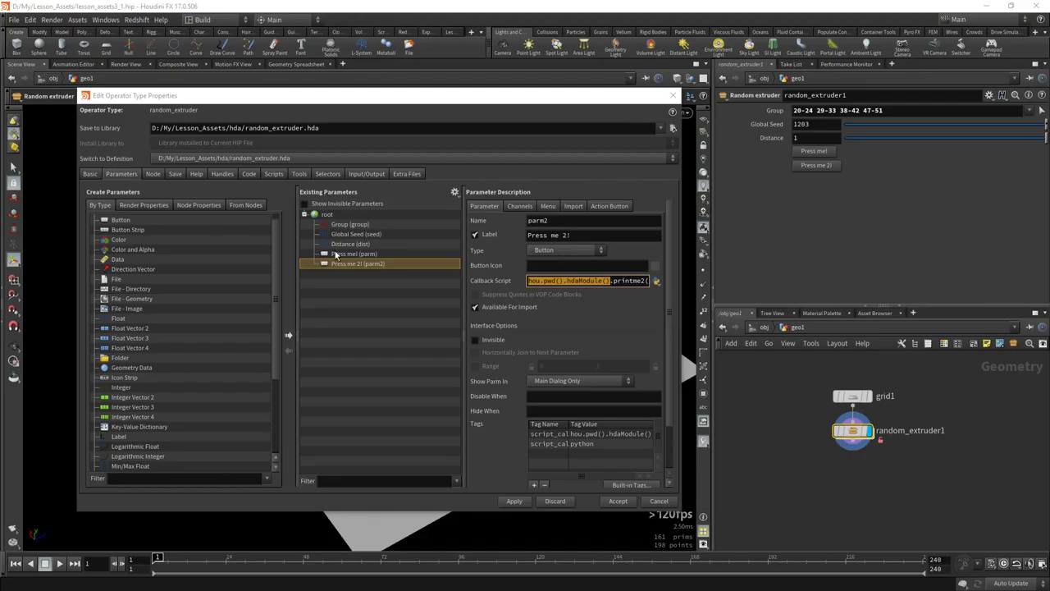
pyautogui.keyDown('shift'); pyautogui.click(335, 254); pyautogui.keyUp('shift')
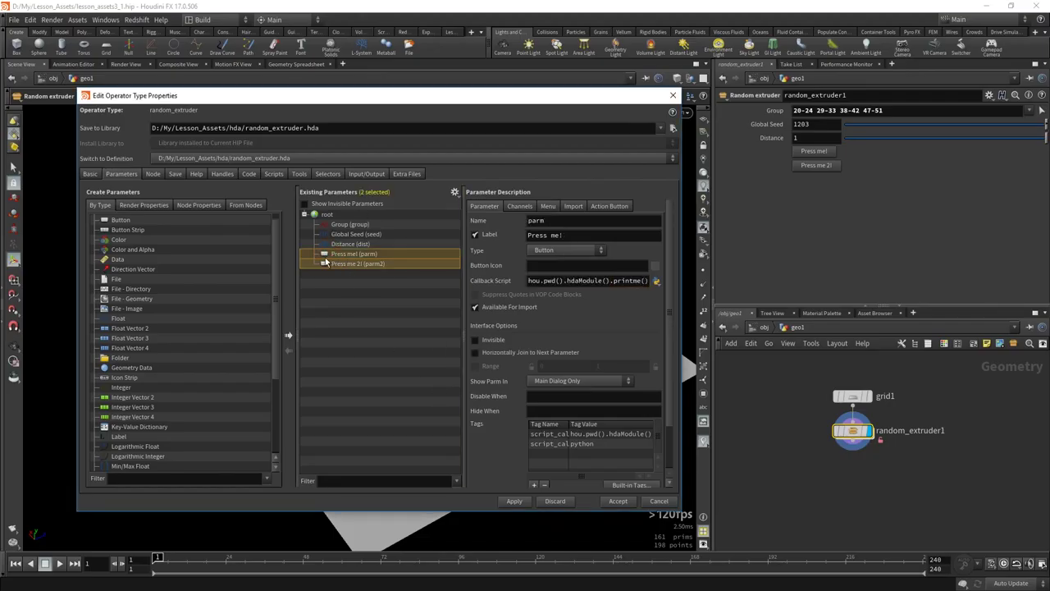
# Delete both Press me buttons, accept the edits, and save the random_extruder node type.
pyautogui.press('Delete')
pyautogui.click(517, 500)
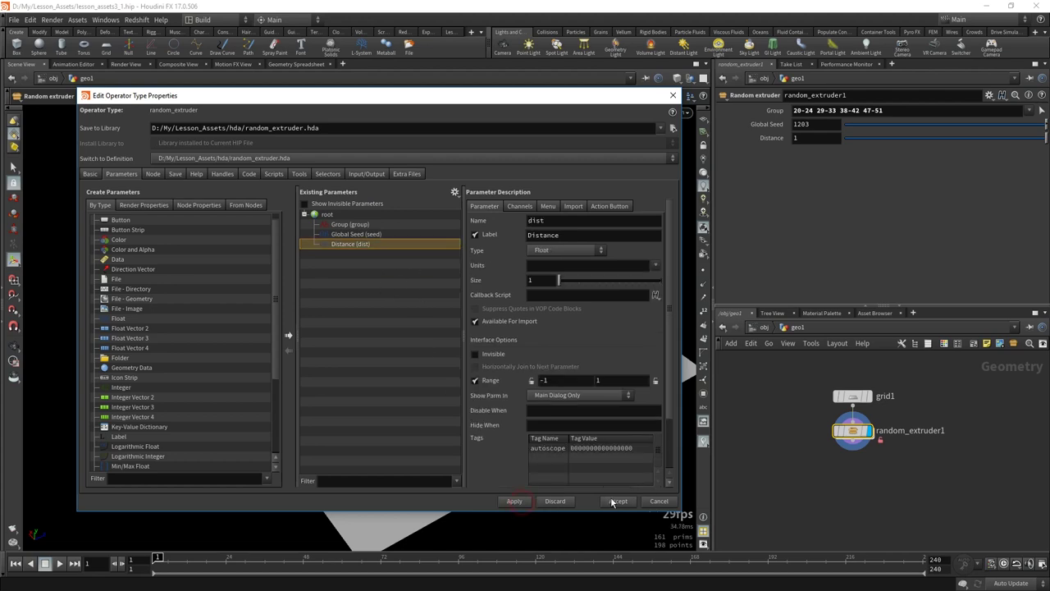
pyautogui.click(617, 500)
pyautogui.rightClick(851, 430)
pyautogui.click(902, 554)
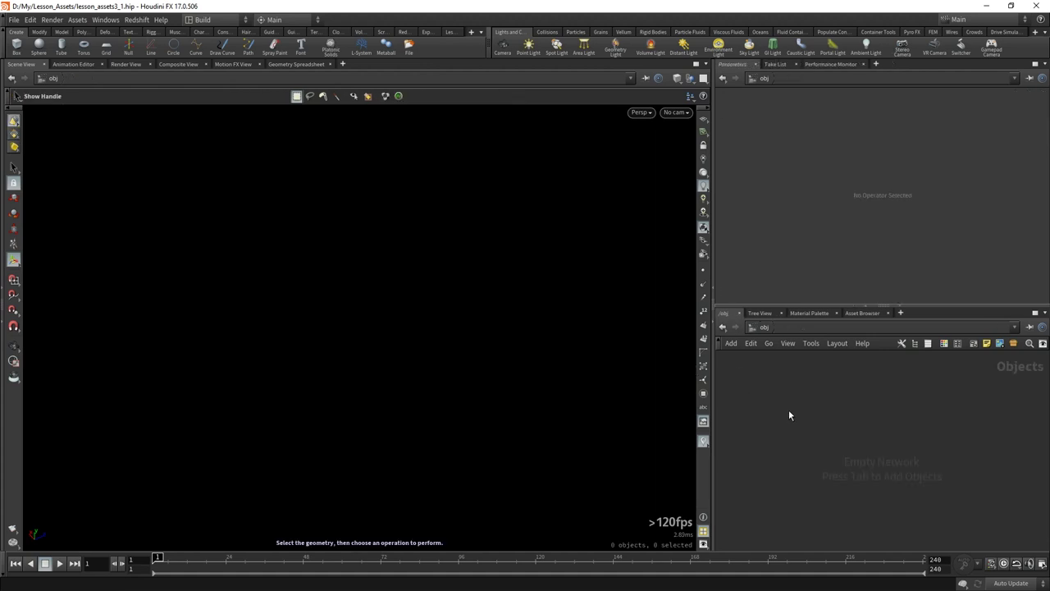
# Create a Sphere node with its primitive type set to Polygon Mesh.
pyautogui.press('Tab')
pyautogui.write('spher')
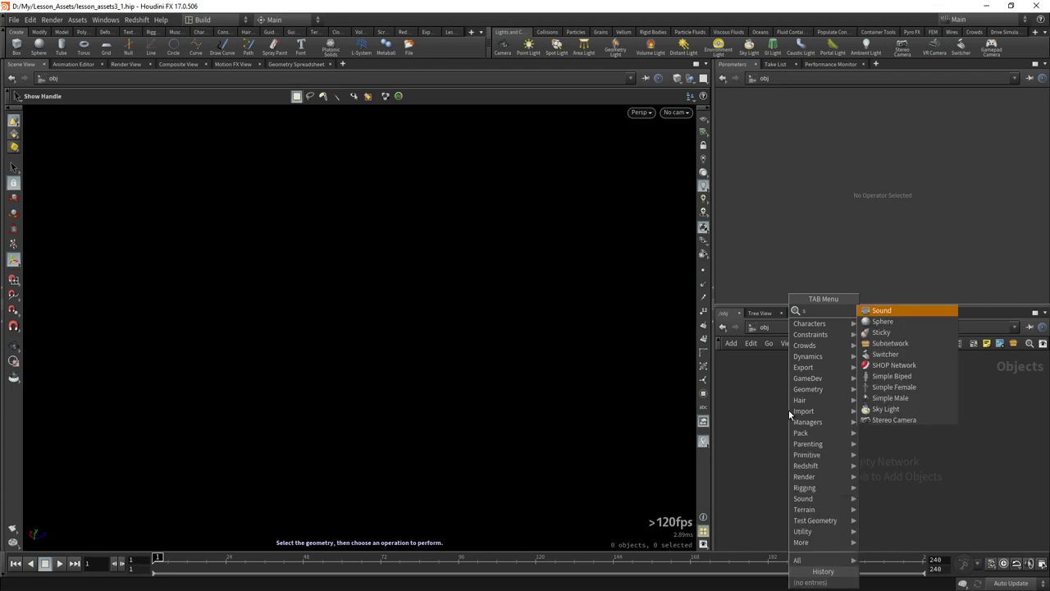
pyautogui.press('Return')
pyautogui.click(805, 413)
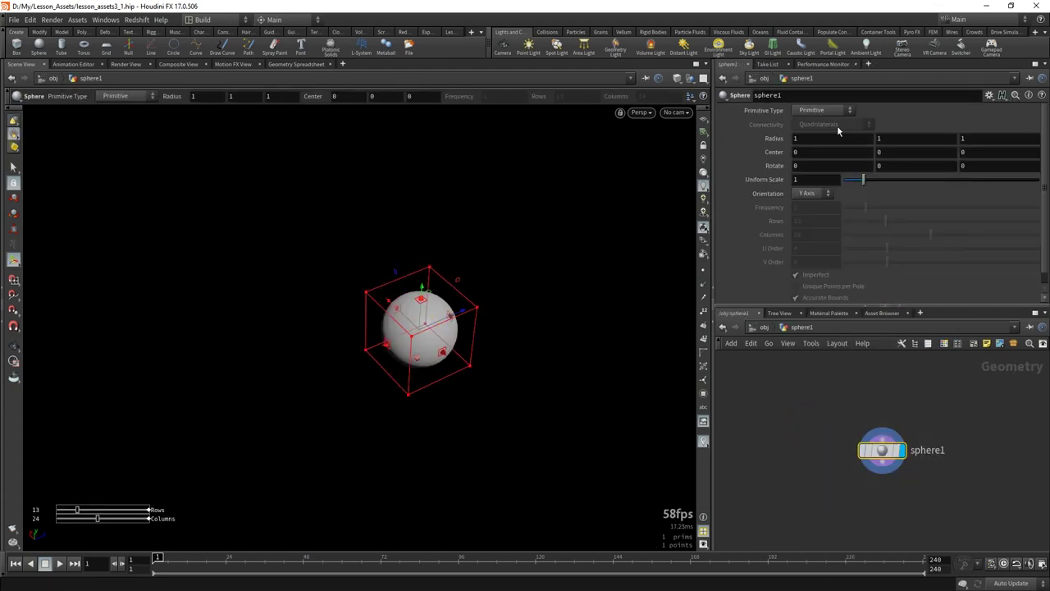
pyautogui.click(821, 110)
pyautogui.click(818, 133)
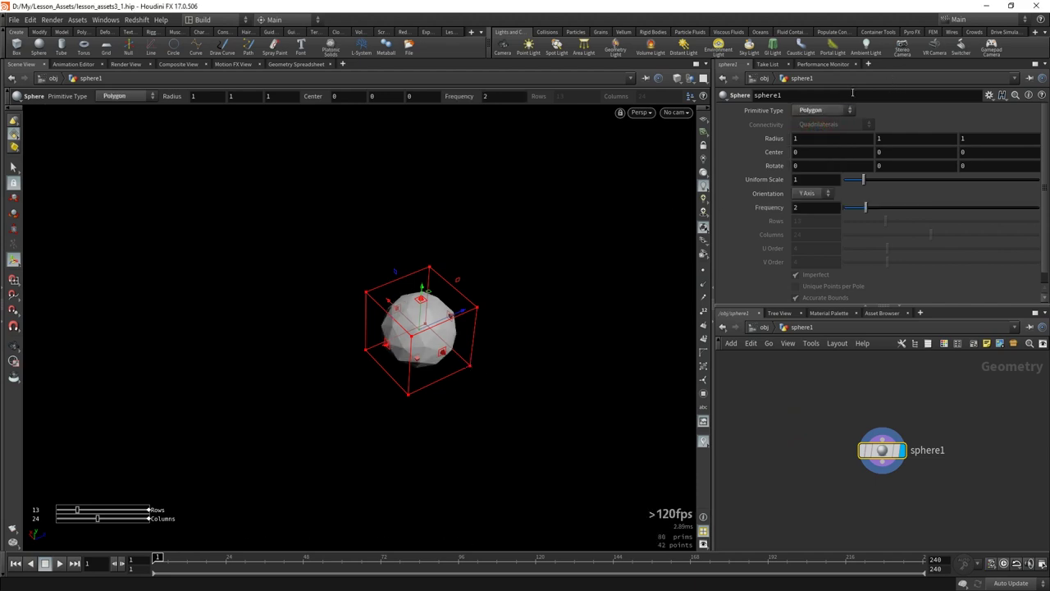
pyautogui.click(822, 110)
pyautogui.click(816, 135)
# Set the sphere's Rows and Columns to 47 and add a UV Texture node after it.
pyautogui.press('h')
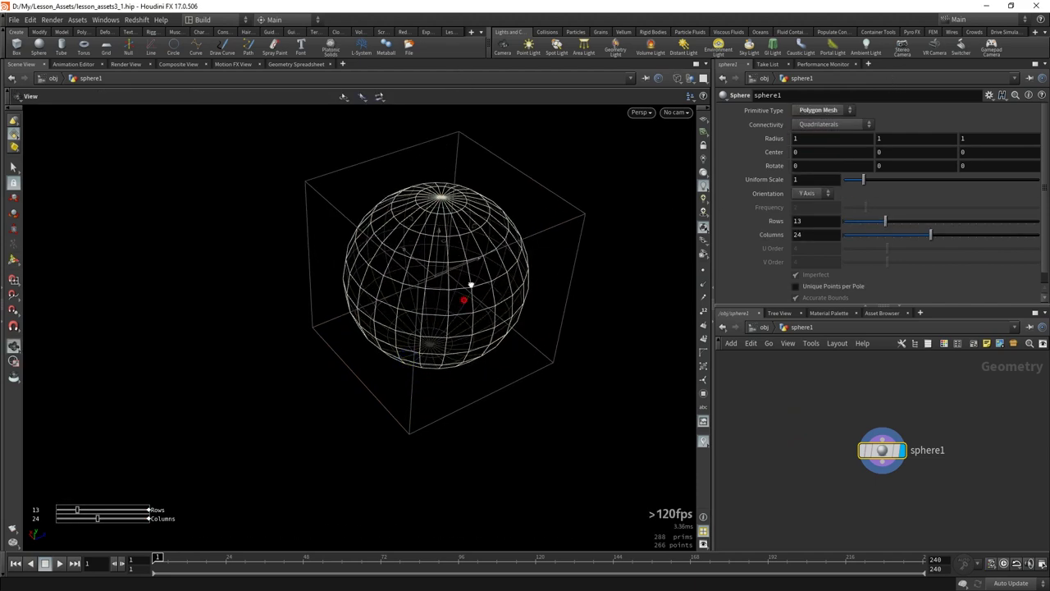
pyautogui.moveTo(884, 221); pyautogui.dragTo(1025, 234)
pyautogui.moveTo(943, 220); pyautogui.dragTo(1025, 220)
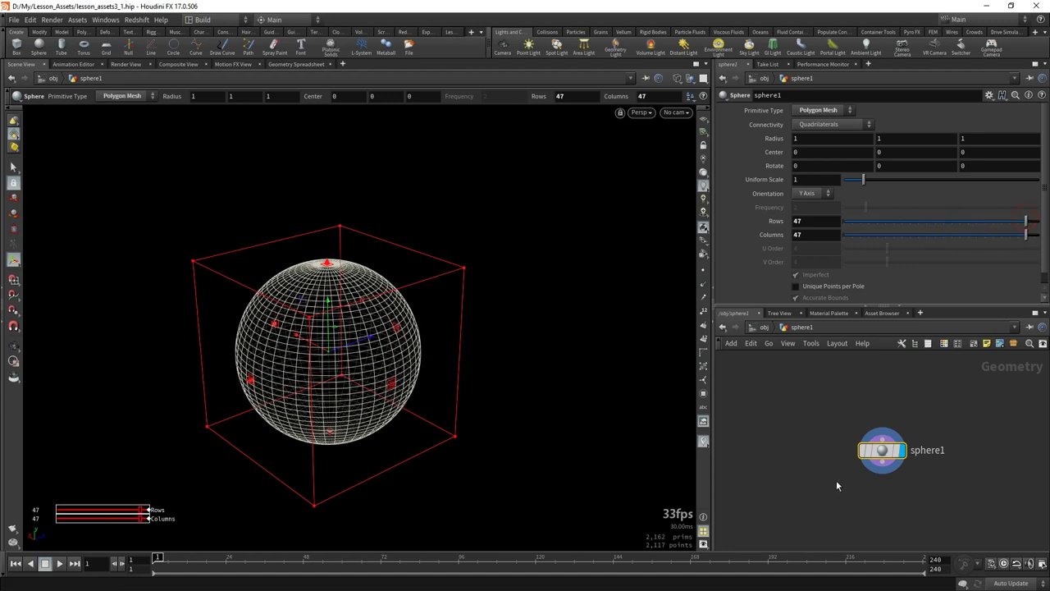
pyautogui.click(887, 470)
pyautogui.click(877, 508)
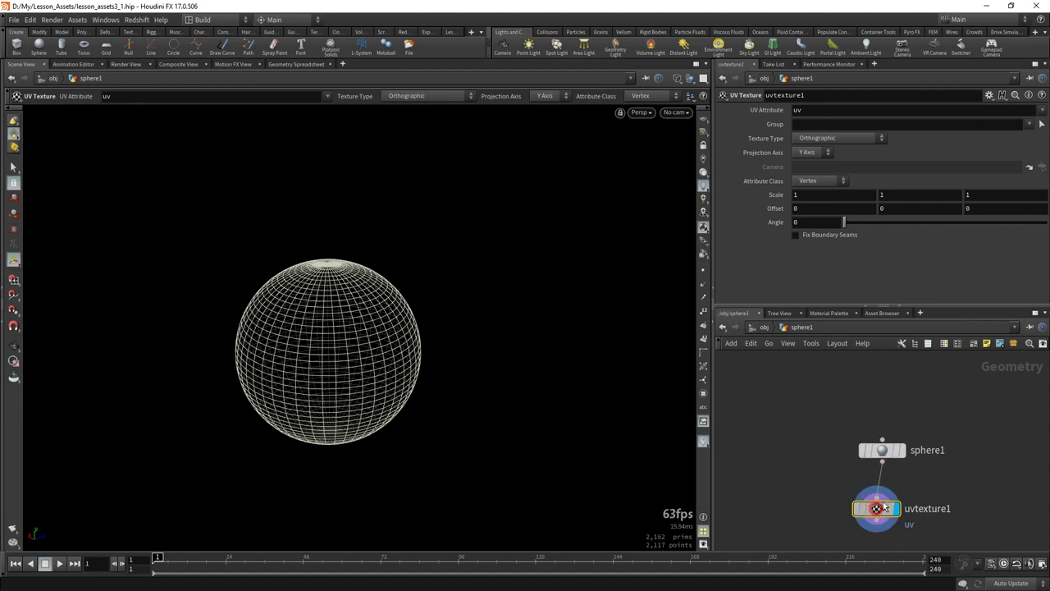
# Set uvtexture1 to Polar projection and add a UV Quick Shade node to preview the UVs.
pyautogui.click(832, 138)
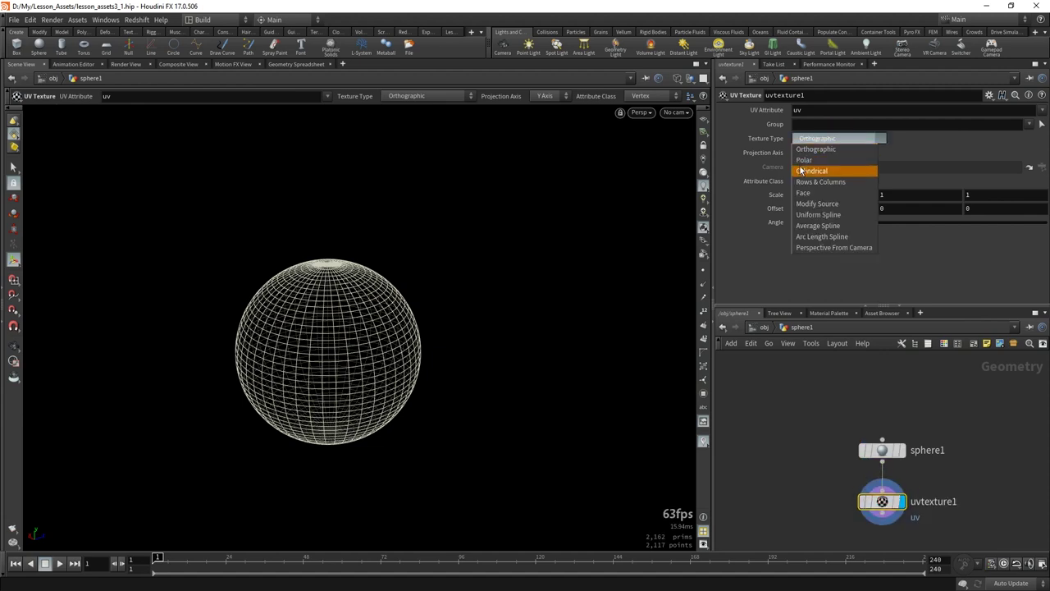
pyautogui.click(803, 159)
pyautogui.moveTo(880, 517); pyautogui.dragTo(853, 438, button='middle')
pyautogui.press('Tab')
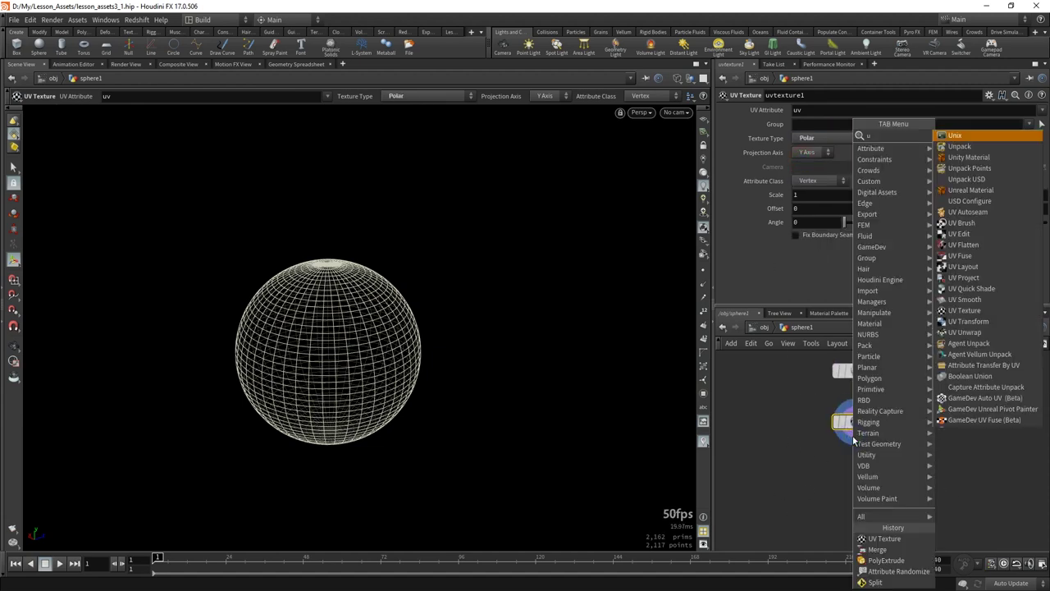
pyautogui.write('uv quick')
pyautogui.press('Return')
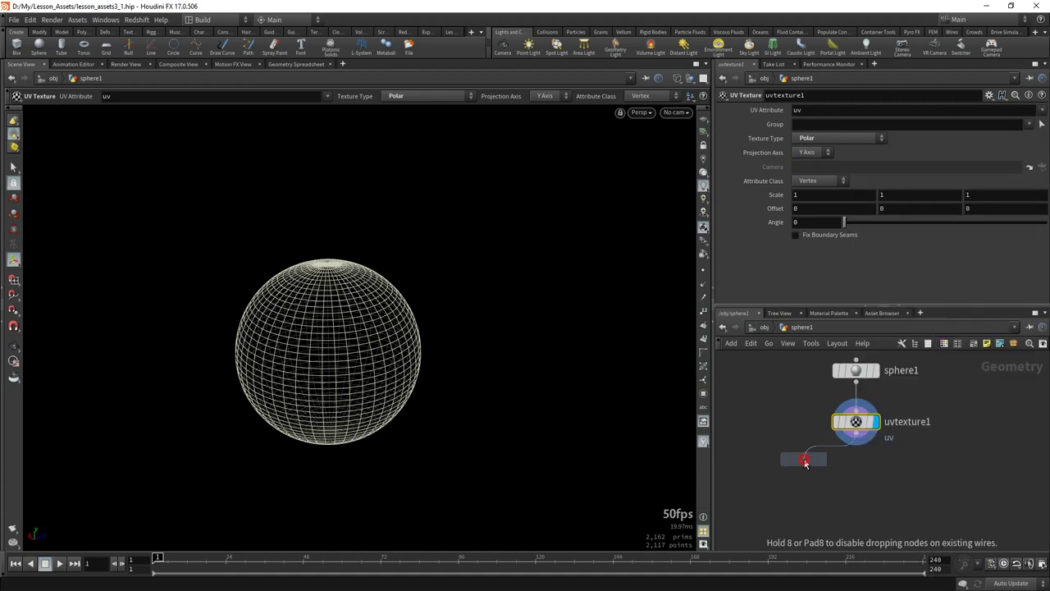
pyautogui.click(800, 470)
pyautogui.press('w')
pyautogui.press('Escape')
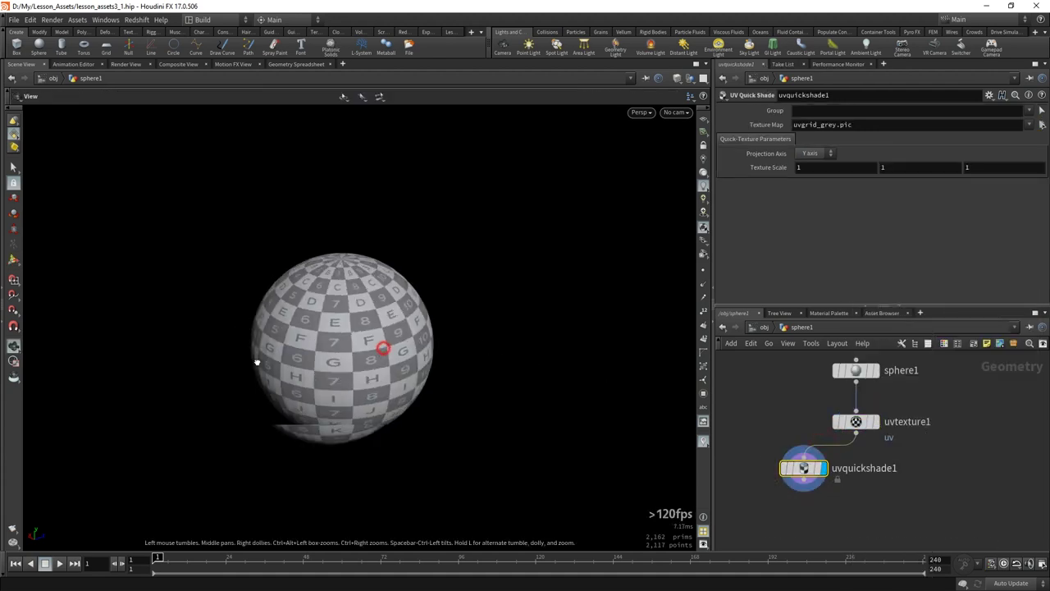
pyautogui.moveTo(382, 351); pyautogui.dragTo(273, 351)
pyautogui.press('g')
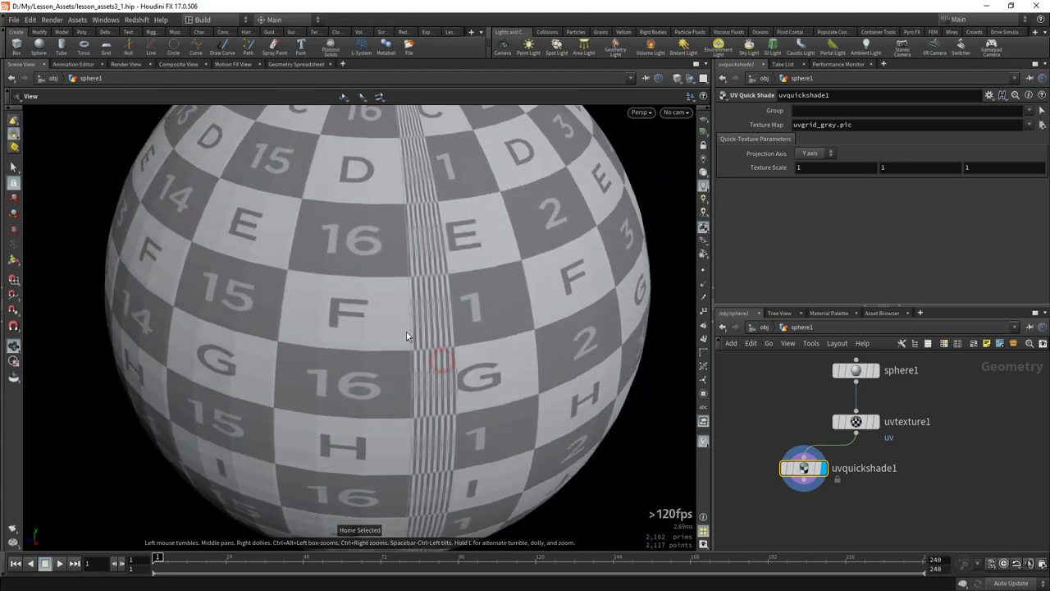
# Enable Fix Boundary Seams on uvtexture1 and delete uvquickshade1 to show the plain grey sphere.
pyautogui.click(800, 467)
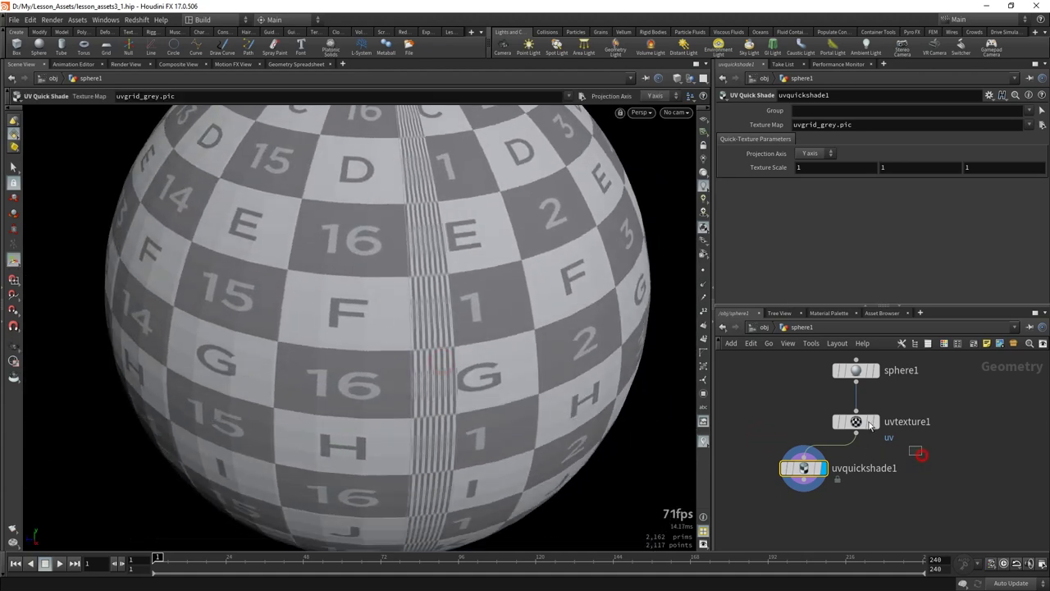
pyautogui.click(871, 423)
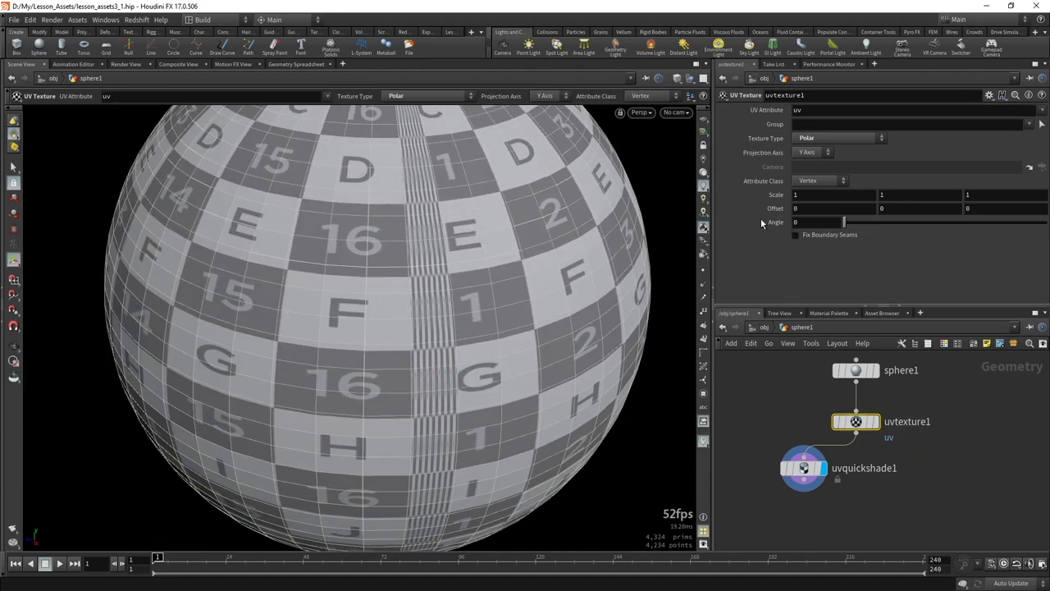
pyautogui.click(843, 236)
pyautogui.press('Escape')
pyautogui.moveTo(467, 205)
pyautogui.mouseDown()
pyautogui.moveTo(479, 318)
pyautogui.moveTo(413, 311)
pyautogui.mouseUp()
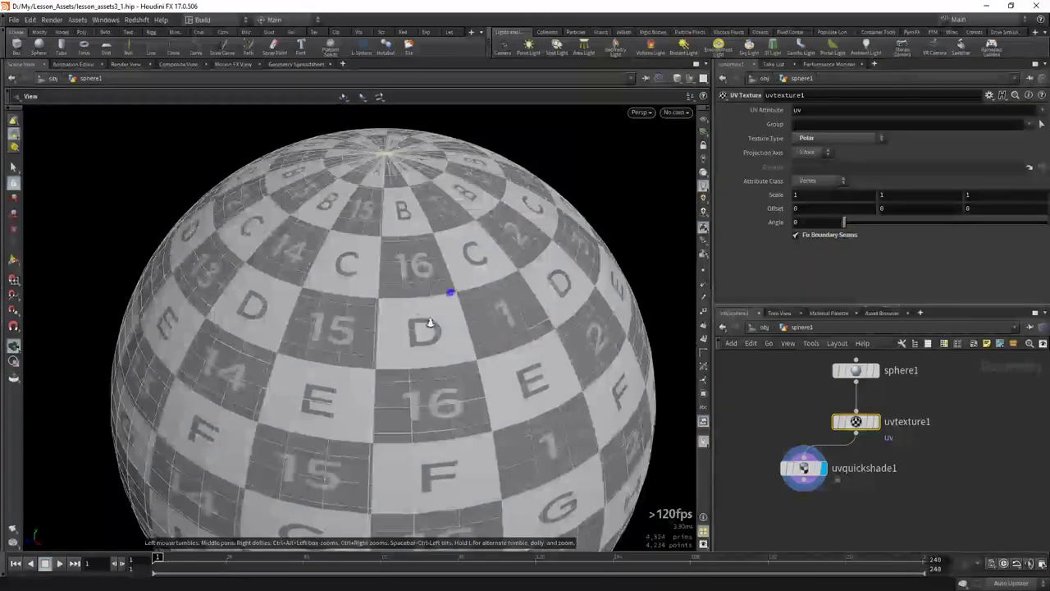
pyautogui.scroll(-5, 413, 312)
pyautogui.press('Delete')
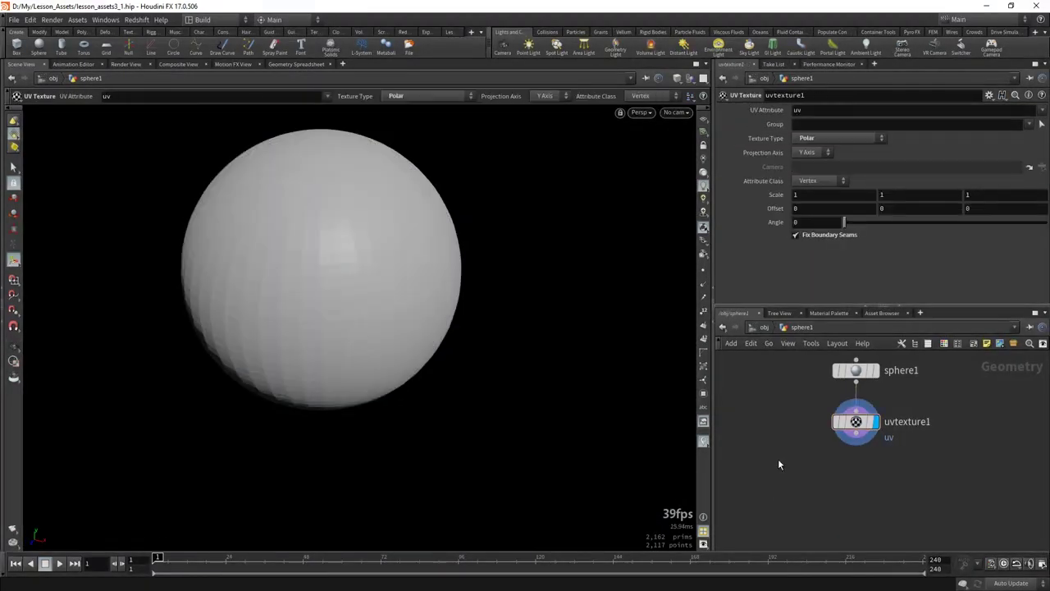
pyautogui.press('Escape')
pyautogui.moveTo(375, 285)
pyautogui.mouseDown()
pyautogui.moveTo(394, 356)
pyautogui.moveTo(385, 361)
pyautogui.mouseUp()
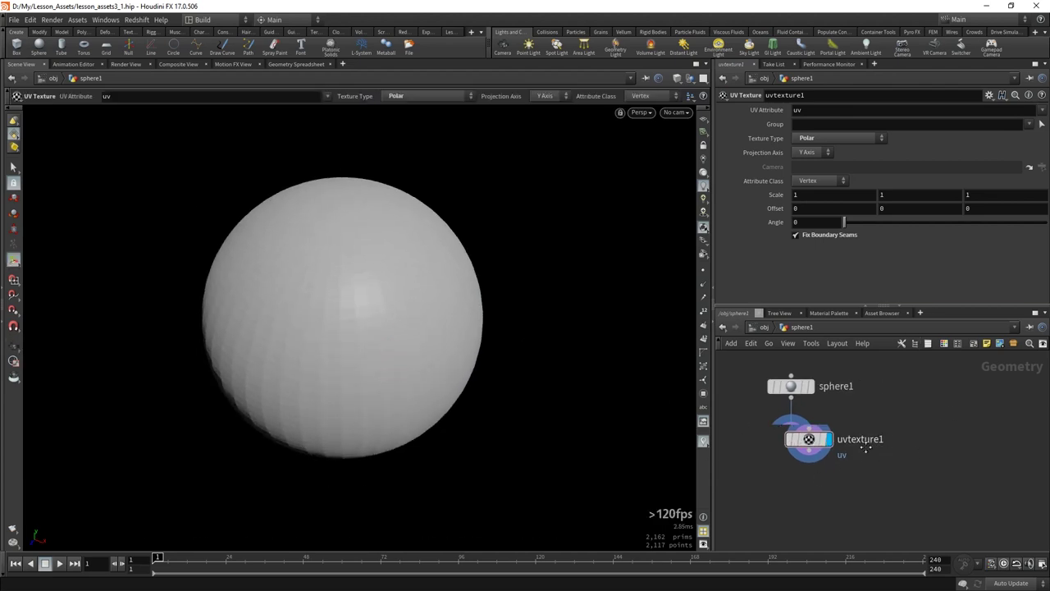
# Add a SHOP Network (shopnet1) beside uvtexture1 and go inside it.
pyautogui.press('Tab')
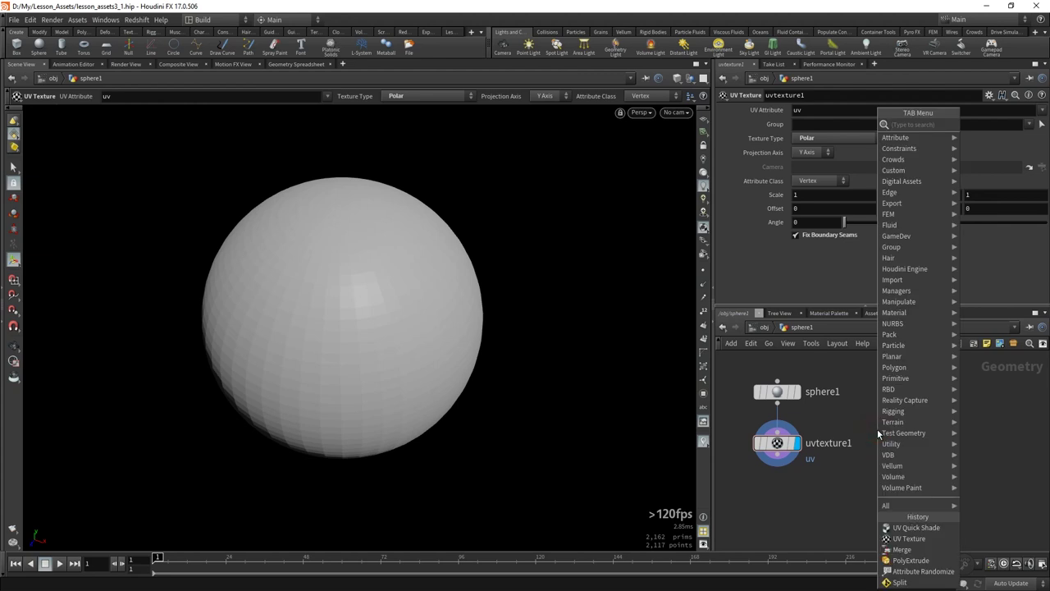
pyautogui.write('shop')
pyautogui.press('Return')
pyautogui.click(890, 441)
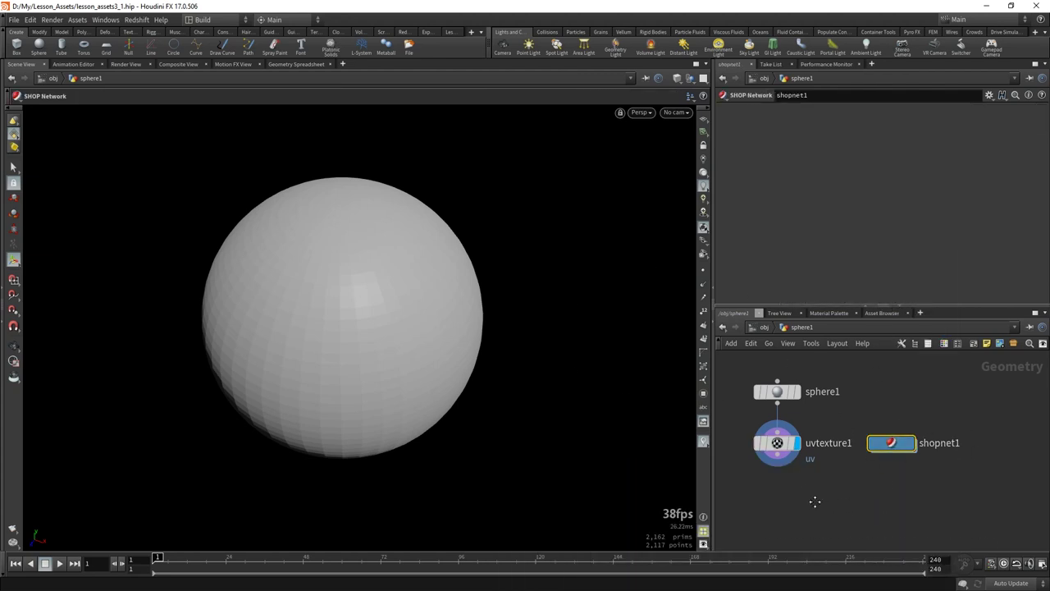
pyautogui.doubleClick(923, 436)
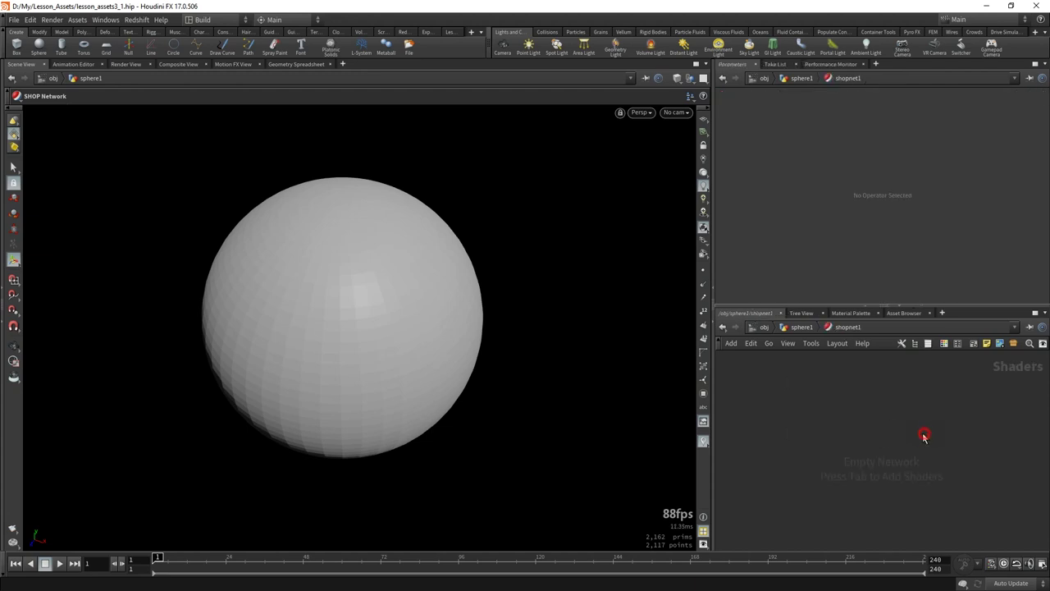
# Create a Redshift VOP network (redshift_vopnet1), dive into it and maximize the network editor.
pyautogui.press('Tab')
pyautogui.write('re')
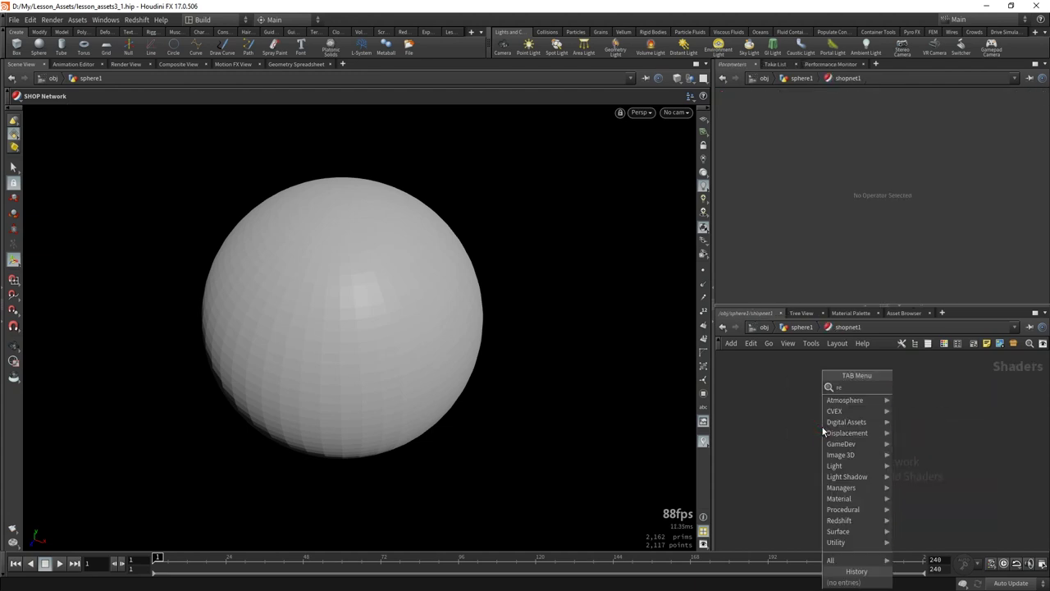
pyautogui.press('Return')
pyautogui.click(838, 424)
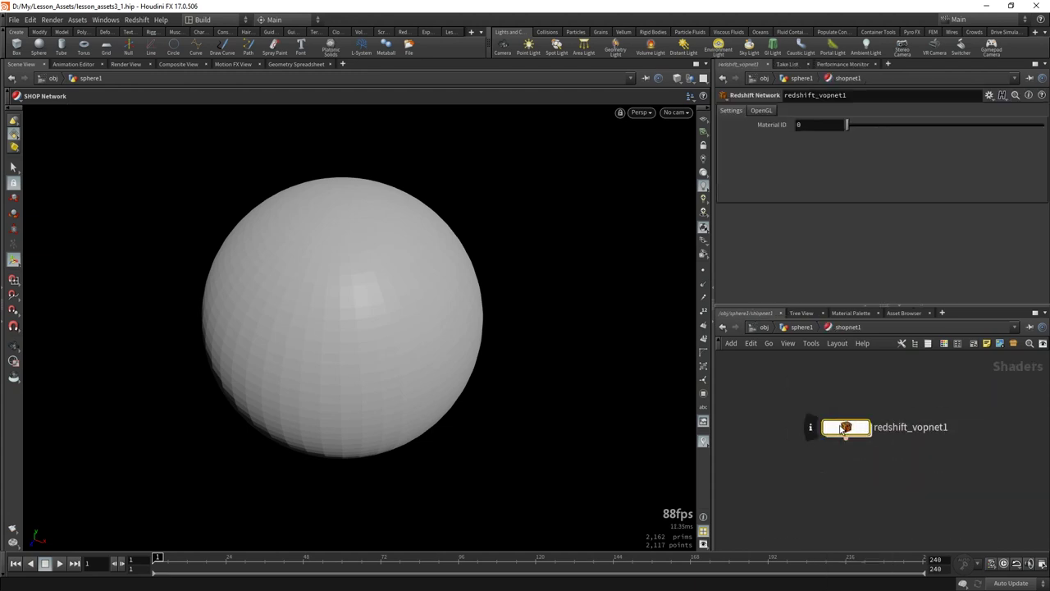
pyautogui.doubleClick(838, 425)
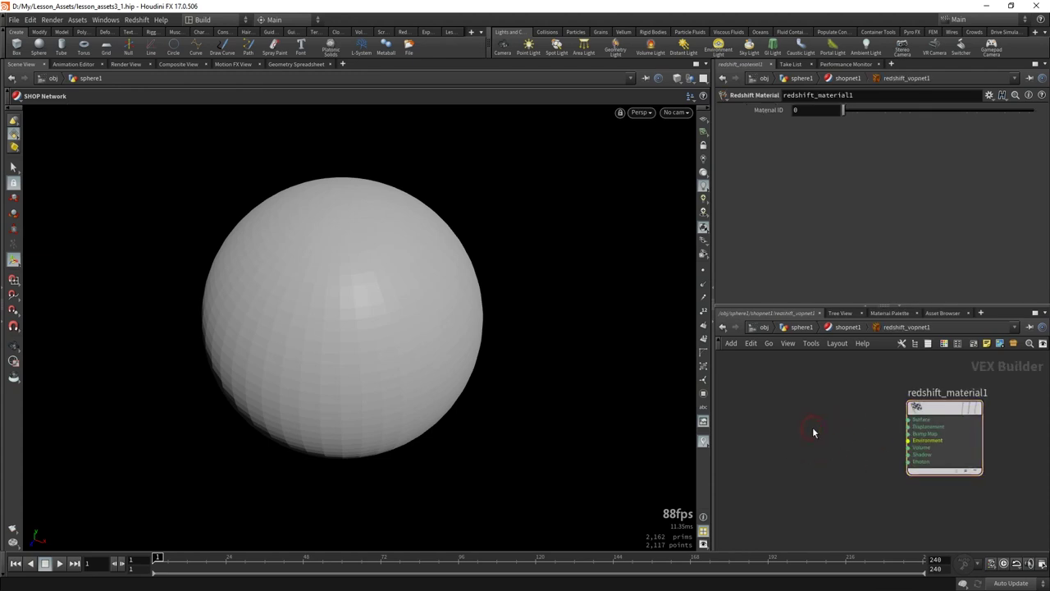
pyautogui.hotkey('ctrl', 'b')
pyautogui.press('Tab')
pyautogui.write('rs')
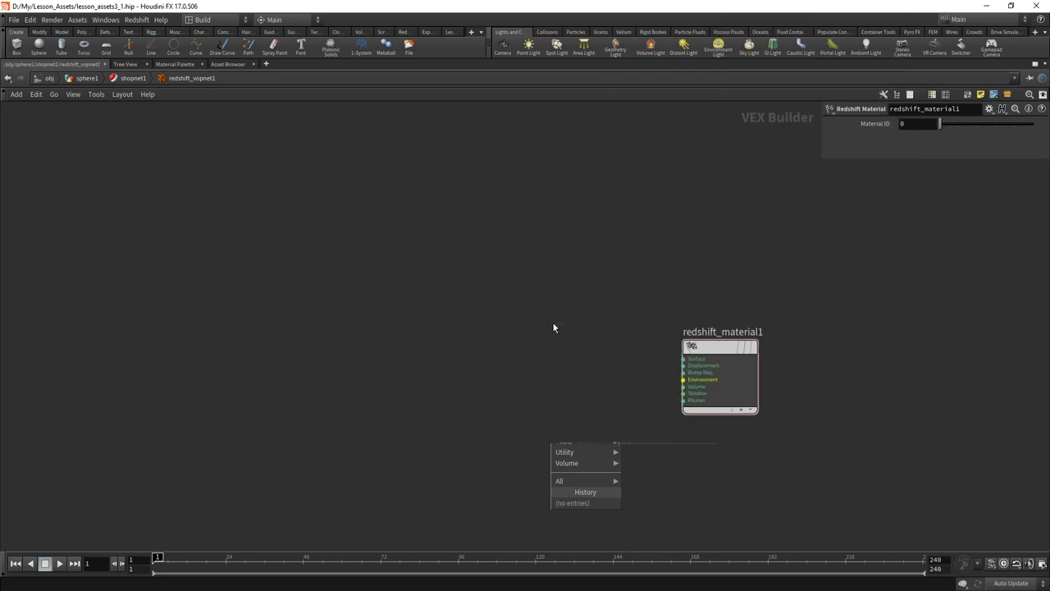
# Add an RS Material node and wire its outColor into the Surface output.
pyautogui.press('Return')
pyautogui.click(539, 333)
pyautogui.scroll(5, 539, 332)
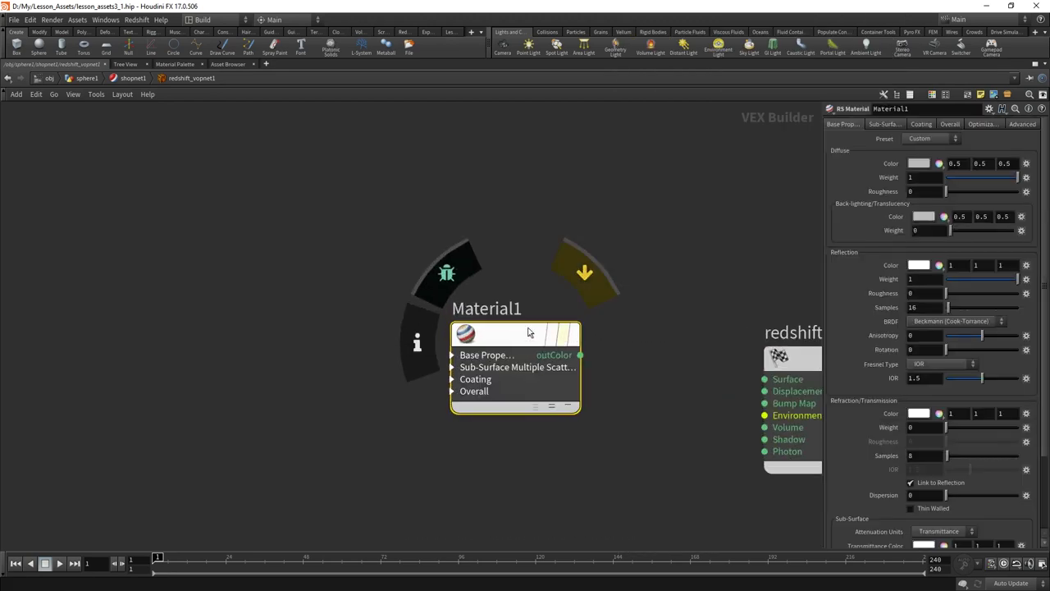
pyautogui.moveTo(552, 335); pyautogui.dragTo(404, 326, button='middle')
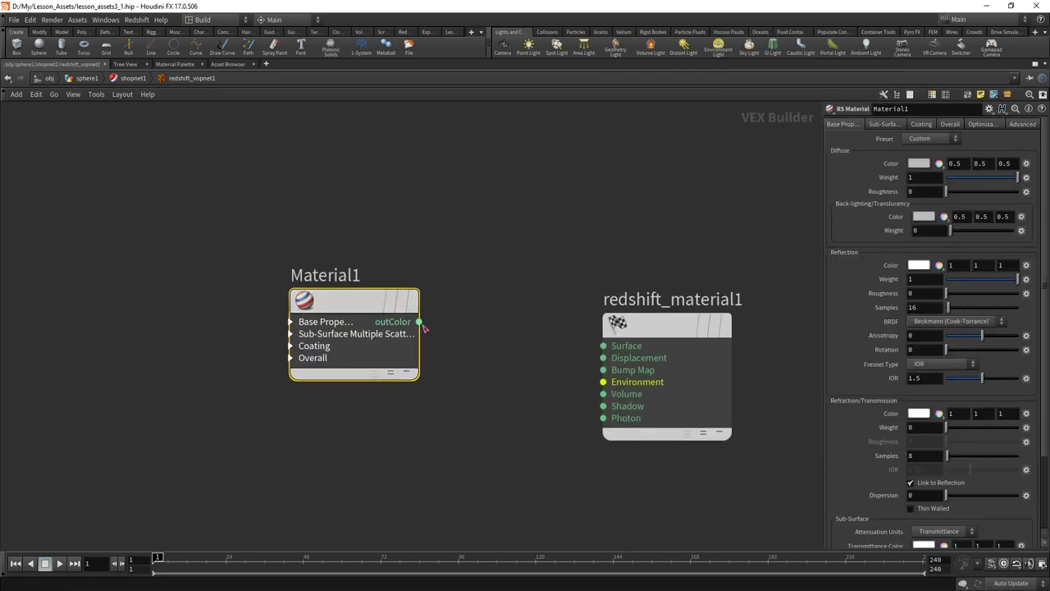
pyautogui.moveTo(418, 322); pyautogui.dragTo(603, 345)
pyautogui.moveTo(499, 425); pyautogui.dragTo(634, 414, button='middle')
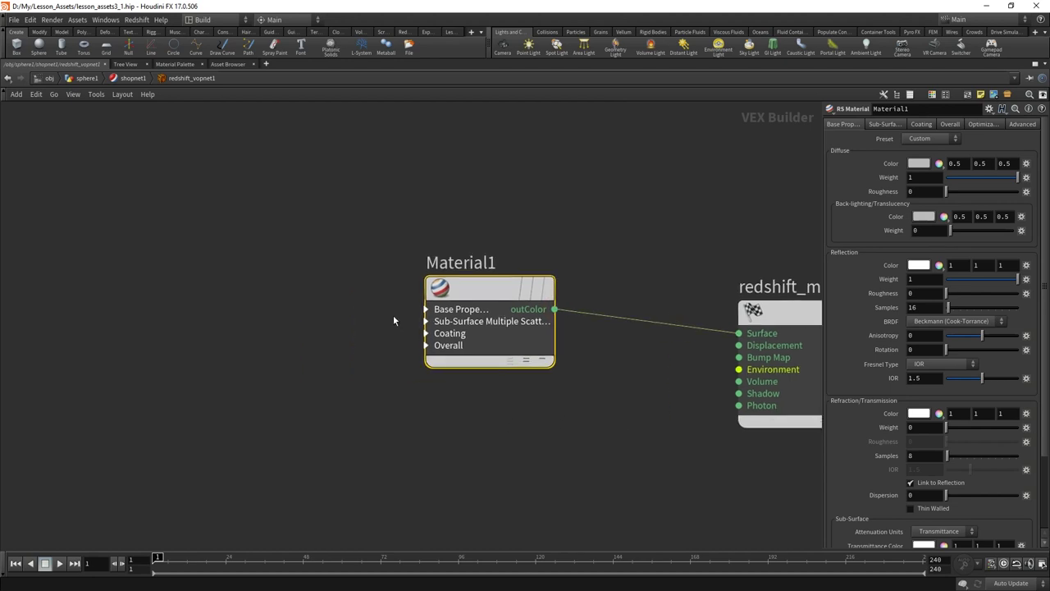
# Add an RS TextureSampler left of Material1 and connect it to diffuse_color.
pyautogui.click(331, 302)
pyautogui.press('Tab')
pyautogui.write('tex')
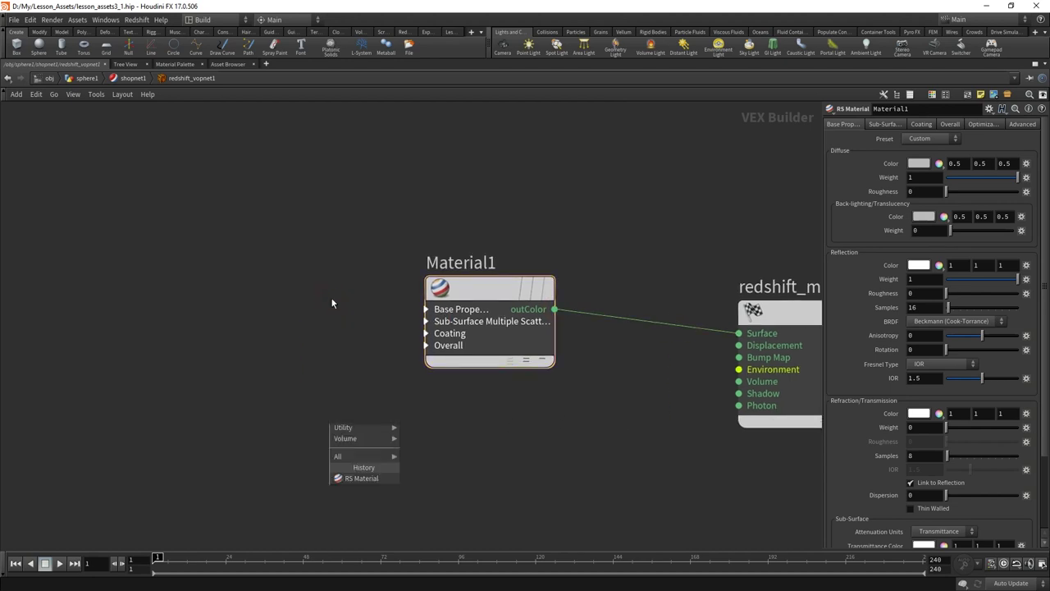
pyautogui.press('Return')
pyautogui.click(211, 275)
pyautogui.moveTo(275, 285); pyautogui.dragTo(447, 307)
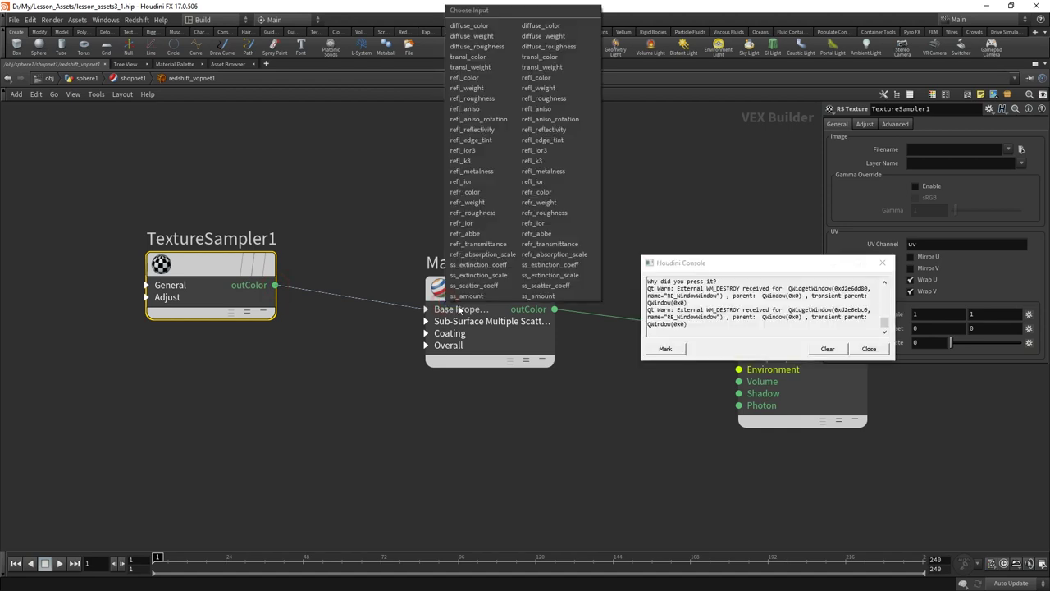
pyautogui.click(482, 25)
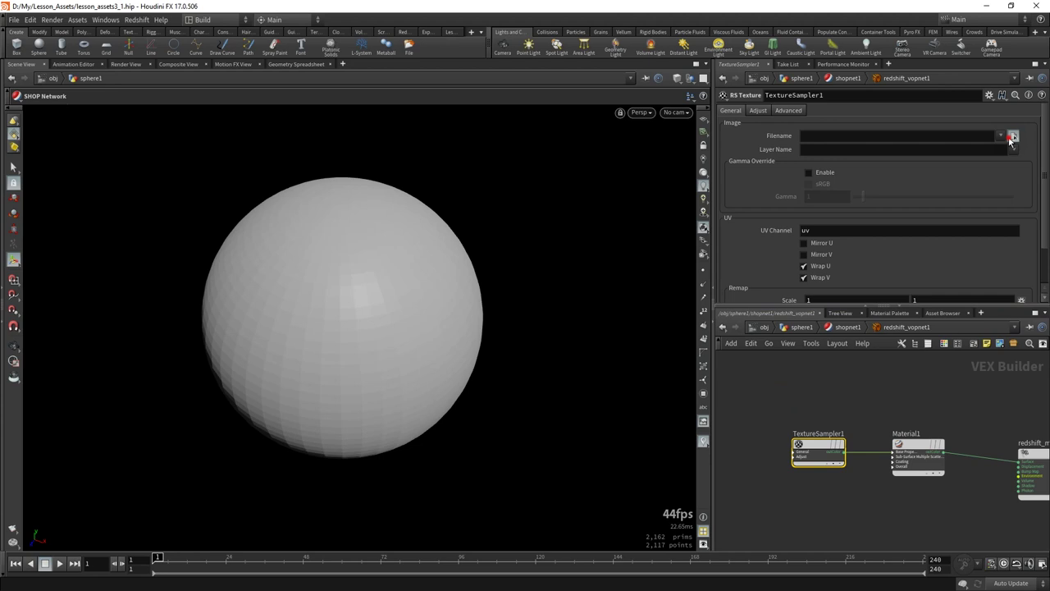
# Set TextureSampler1's filename to $HIP/Textures/world_diffuse.png.
pyautogui.click(1011, 136)
pyautogui.click(275, 221)
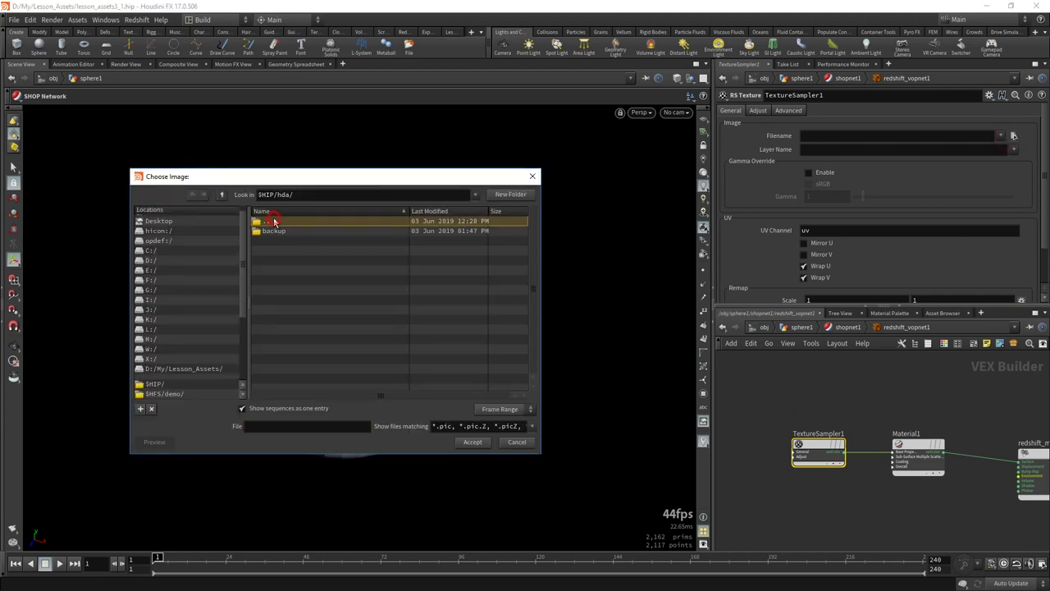
pyautogui.doubleClick(275, 221)
pyautogui.doubleClick(275, 279)
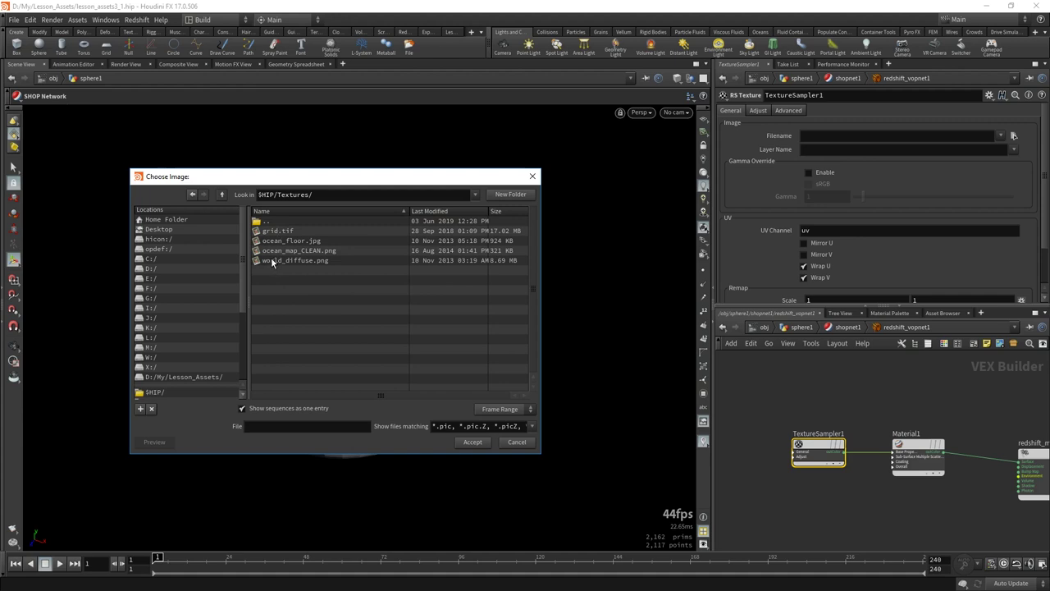
pyautogui.doubleClick(271, 260)
pyautogui.press('h')
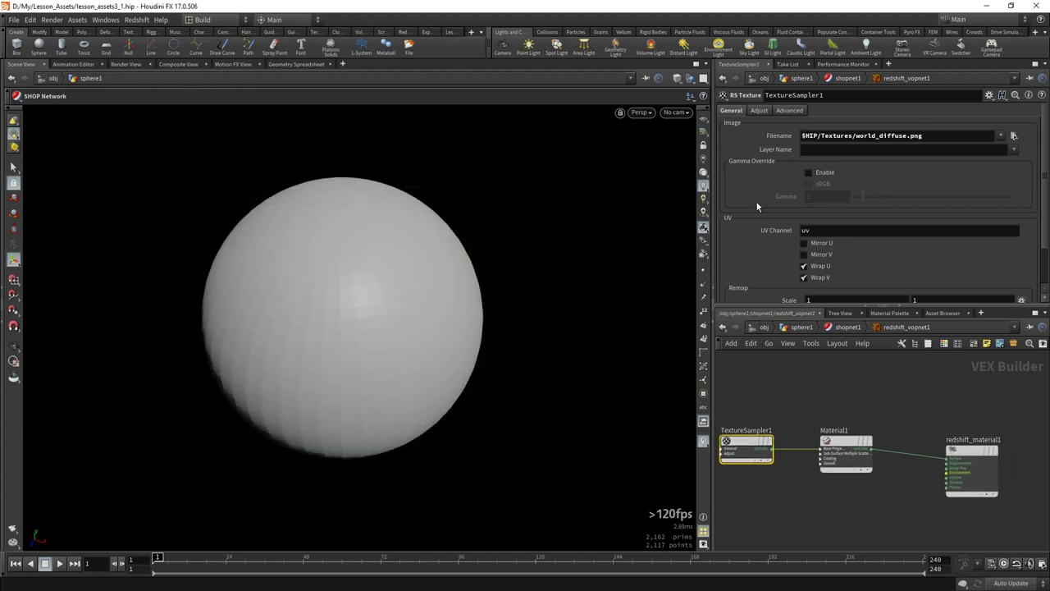
# Rename the Redshift network redshift_vopnet1 to earth.
pyautogui.click(848, 326)
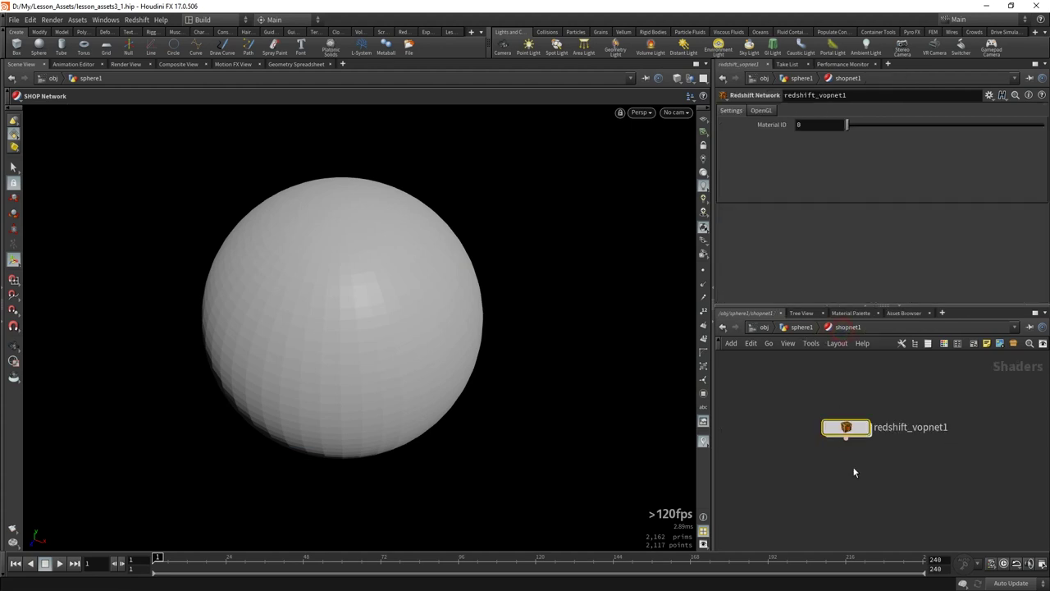
pyautogui.doubleClick(911, 426)
pyautogui.write('ea')
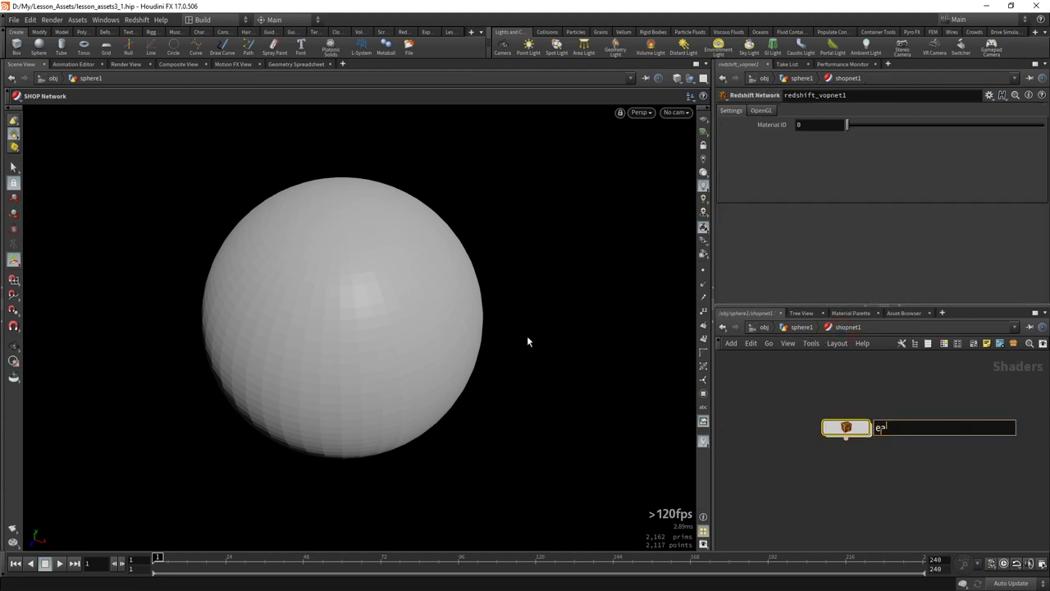
pyautogui.write('th')
pyautogui.press('Return')
# Append a Material SOP after uvtexture1 using relative path ../shopnet1/earth, then add camera cam1.
pyautogui.click(801, 326)
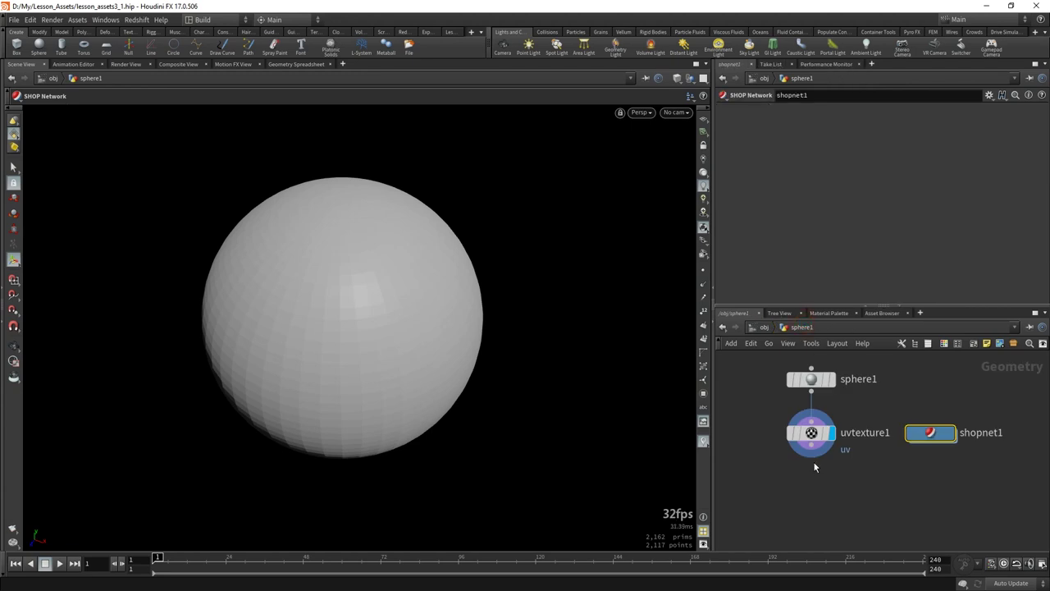
pyautogui.click(814, 452)
pyautogui.click(839, 323)
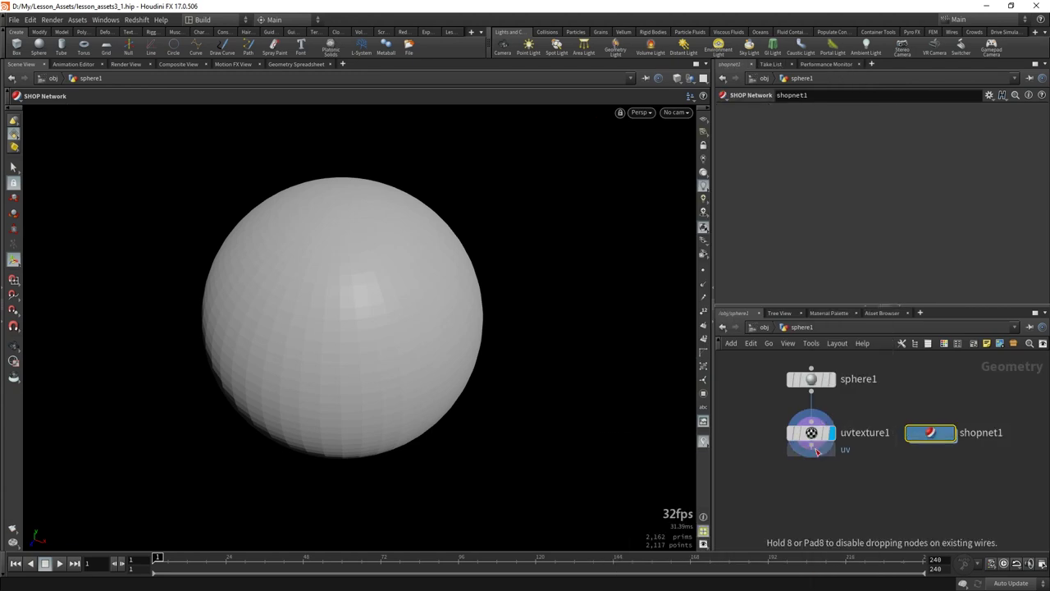
pyautogui.click(805, 480)
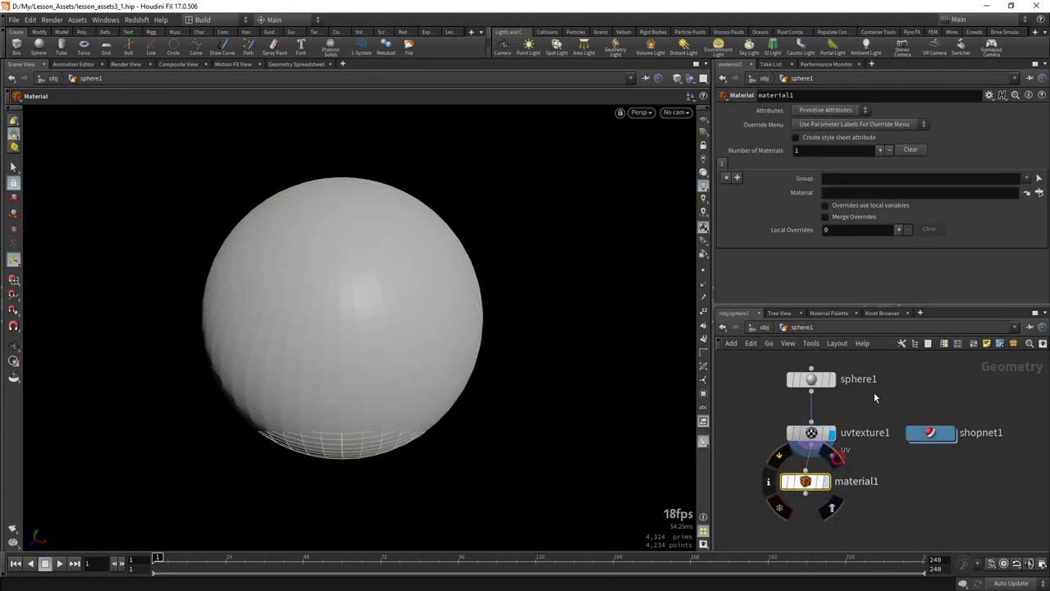
pyautogui.click(1039, 192)
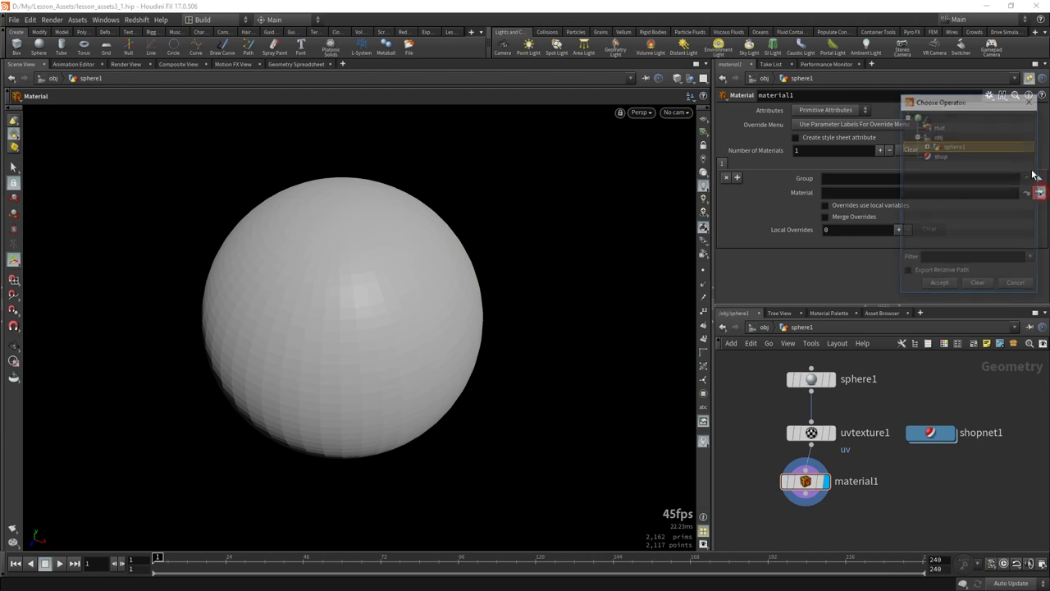
pyautogui.click(927, 145)
pyautogui.click(936, 155)
pyautogui.click(955, 166)
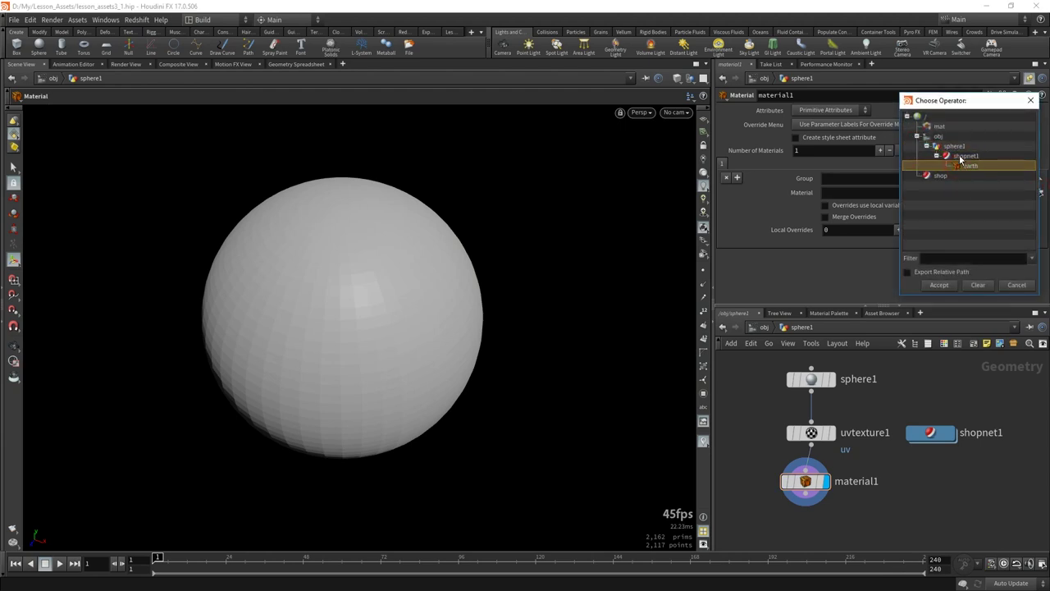
pyautogui.moveTo(960, 103); pyautogui.dragTo(653, 112)
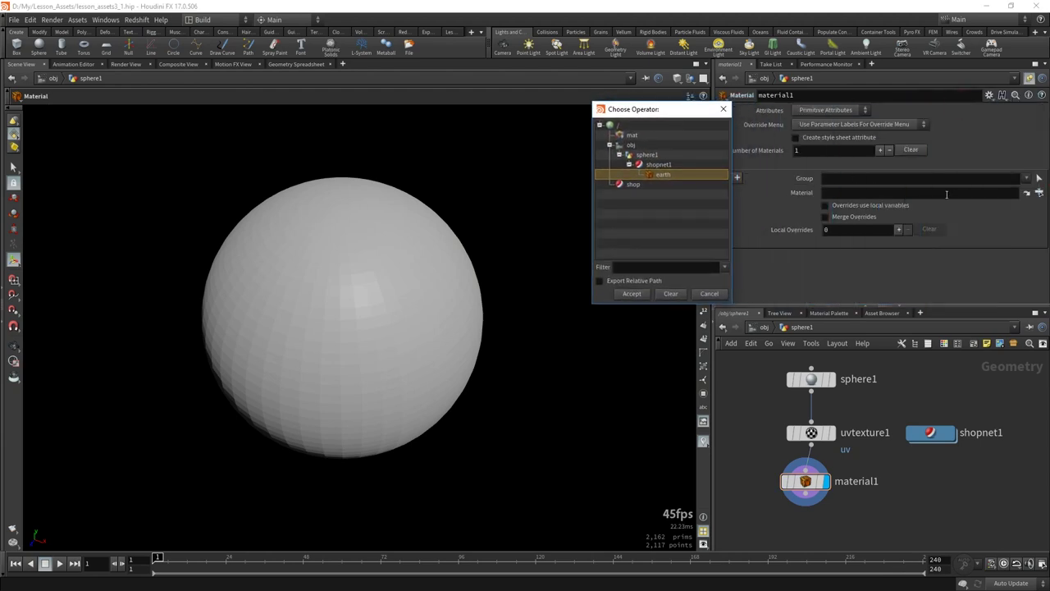
pyautogui.click(603, 282)
pyautogui.click(630, 294)
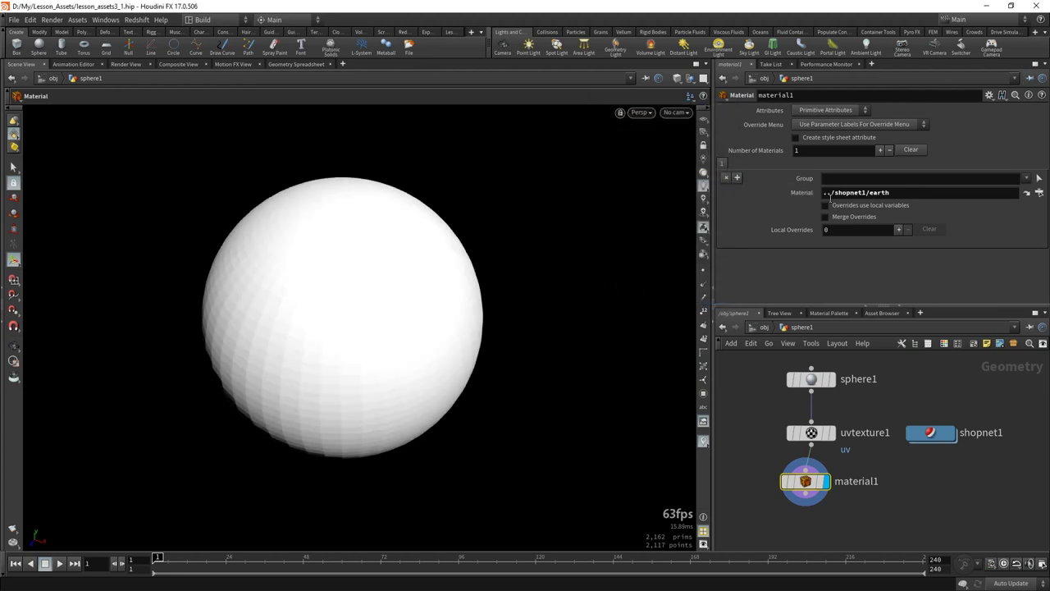
pyautogui.moveTo(836, 475); pyautogui.dragTo(842, 473)
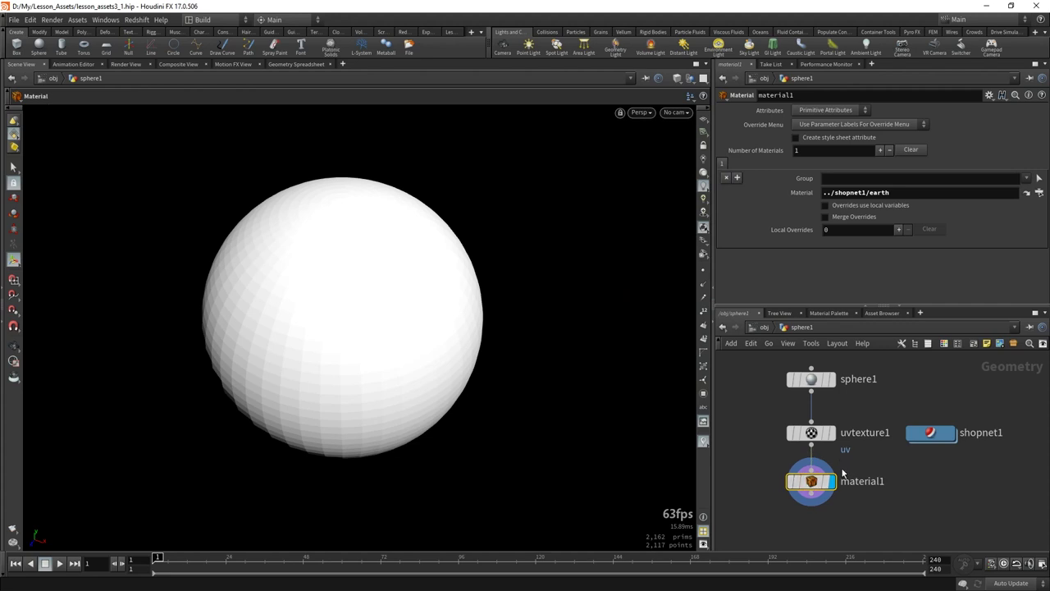
pyautogui.keyDown('ctrl'); pyautogui.click(504, 47); pyautogui.keyUp('ctrl')
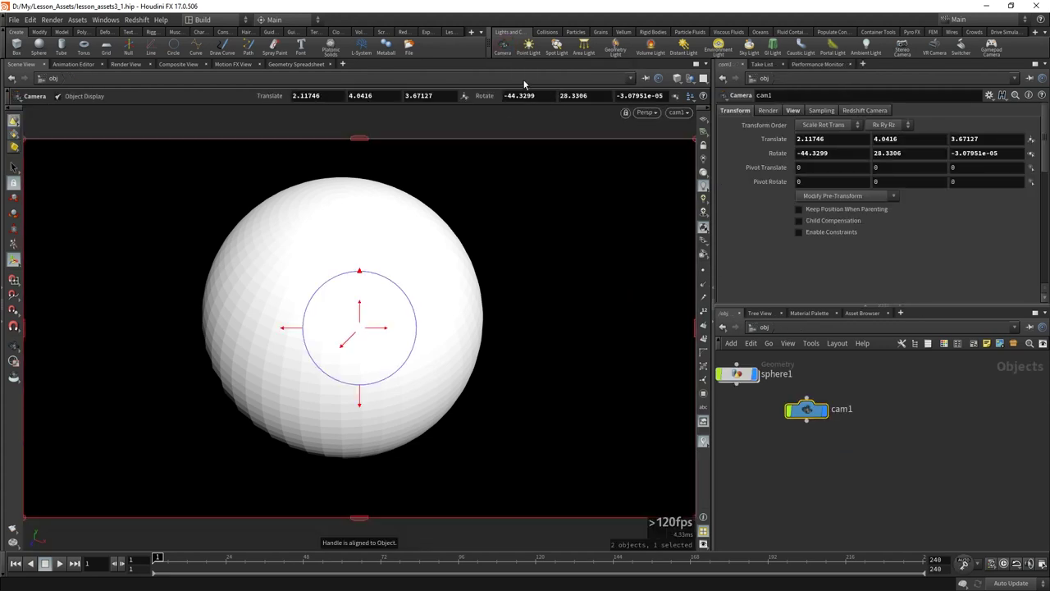
# Add a Redshift dome light using 07.hdr as its map.
pyautogui.click(402, 32)
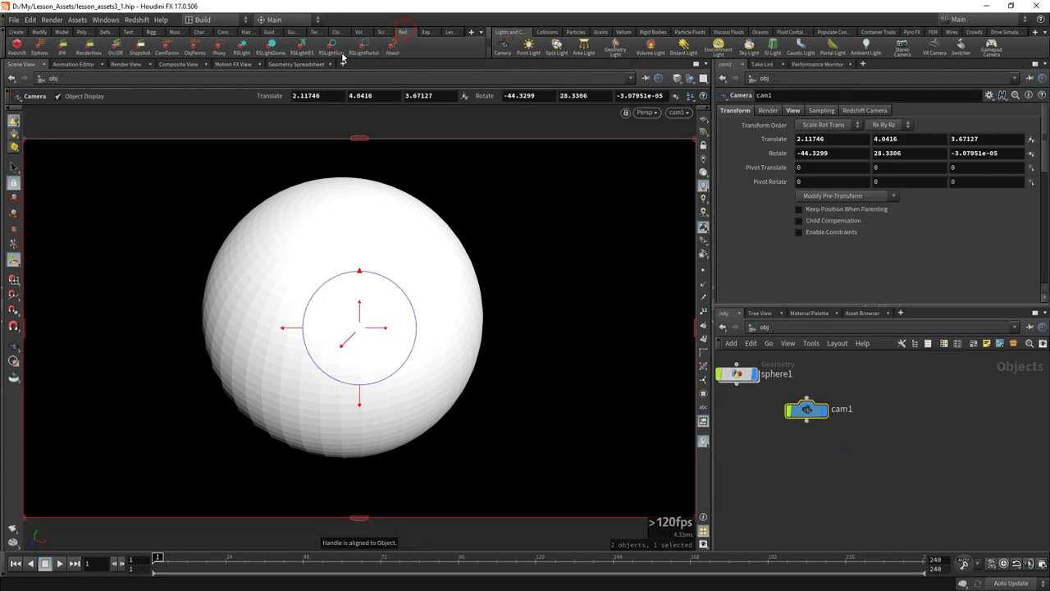
pyautogui.click(271, 49)
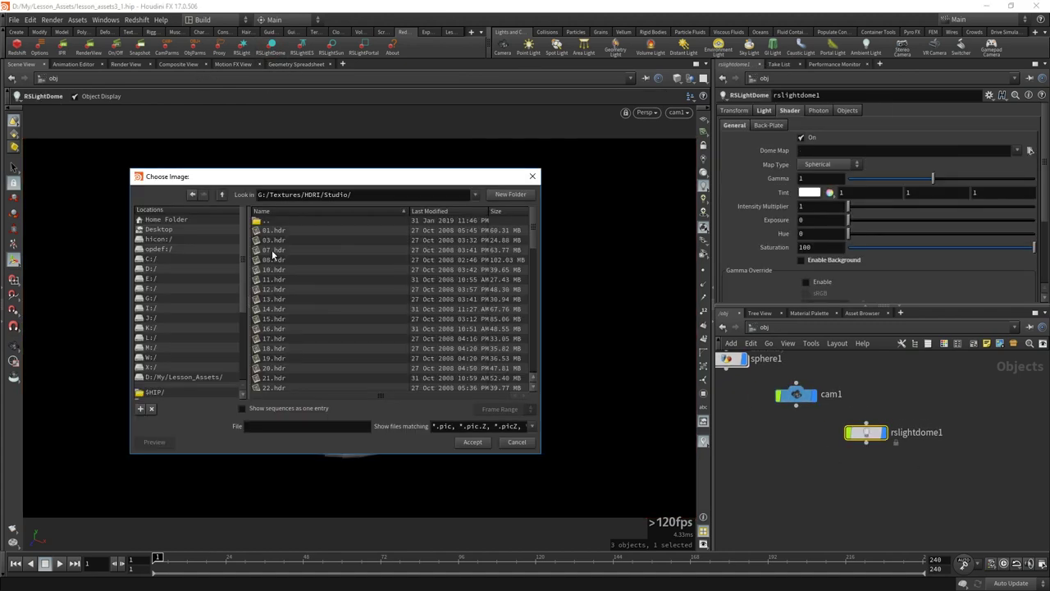
pyautogui.doubleClick(271, 251)
pyautogui.moveTo(745, 493); pyautogui.dragTo(820, 513, button='middle')
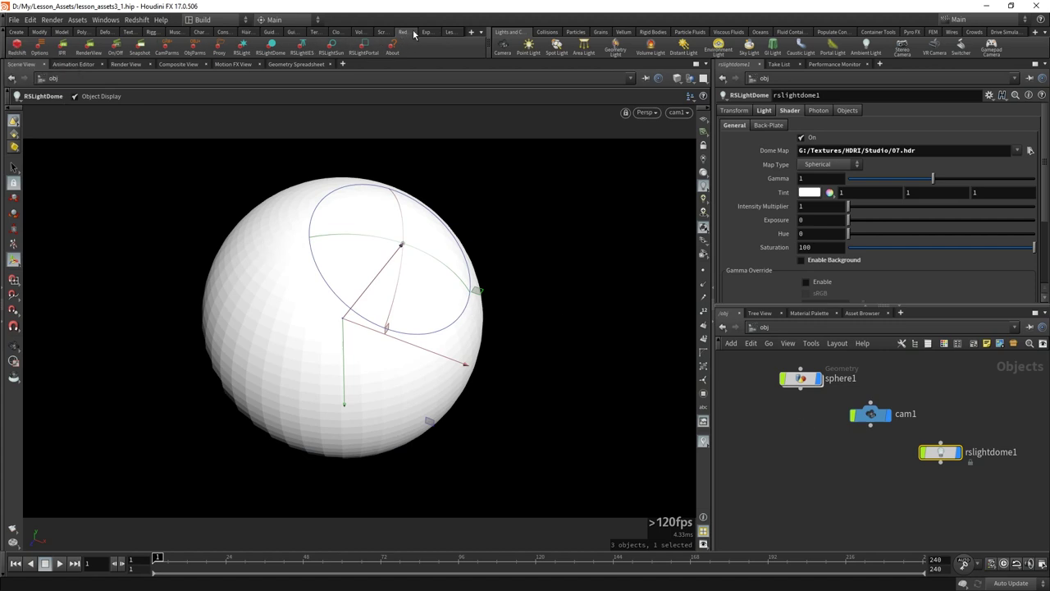
# Create a Redshift IPR output and start an interactive render in Render View.
pyautogui.click(17, 49)
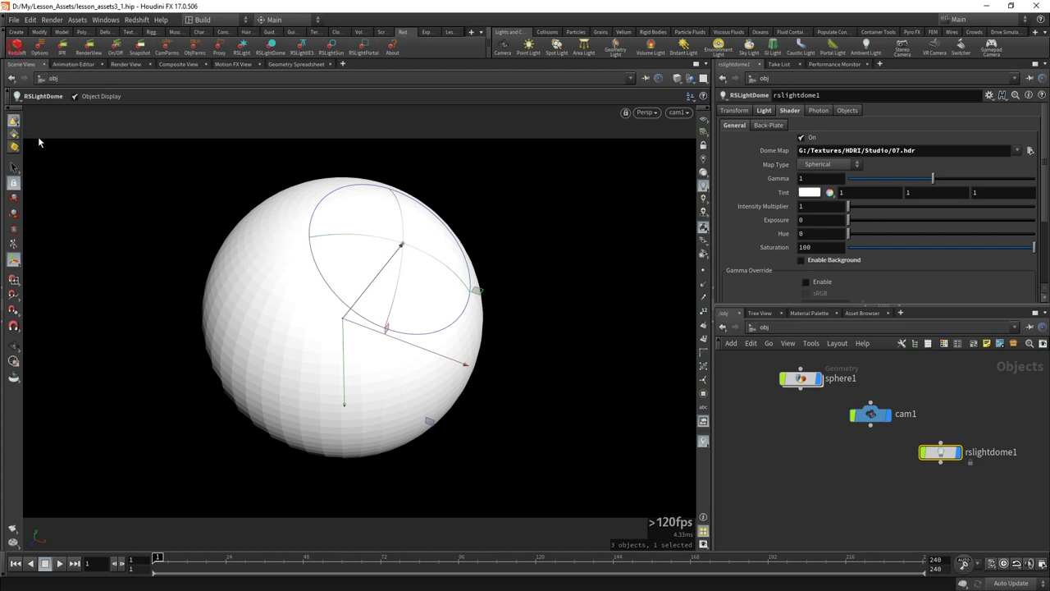
pyautogui.click(125, 63)
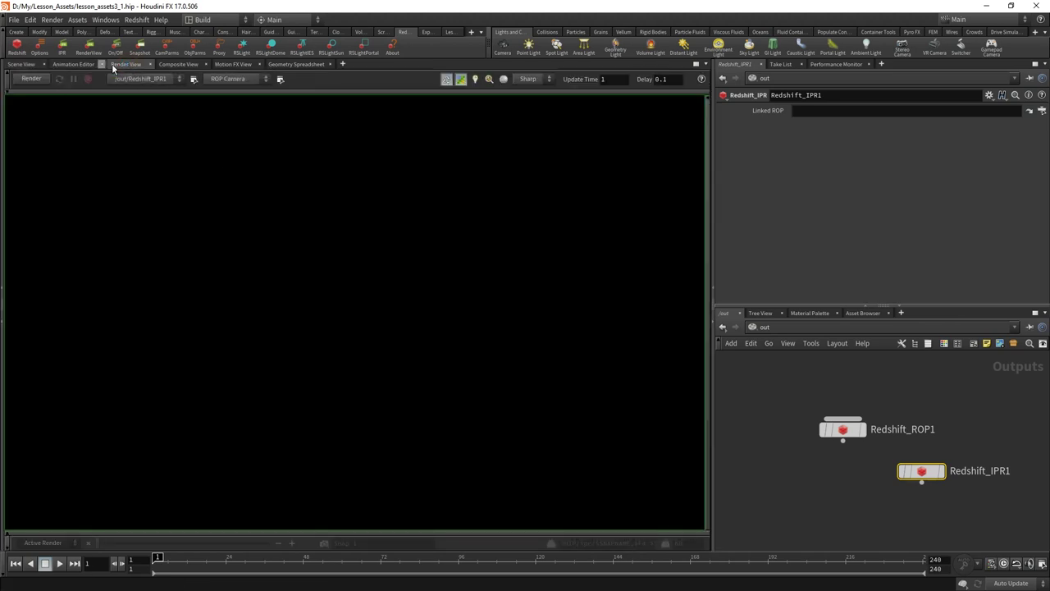
pyautogui.click(33, 79)
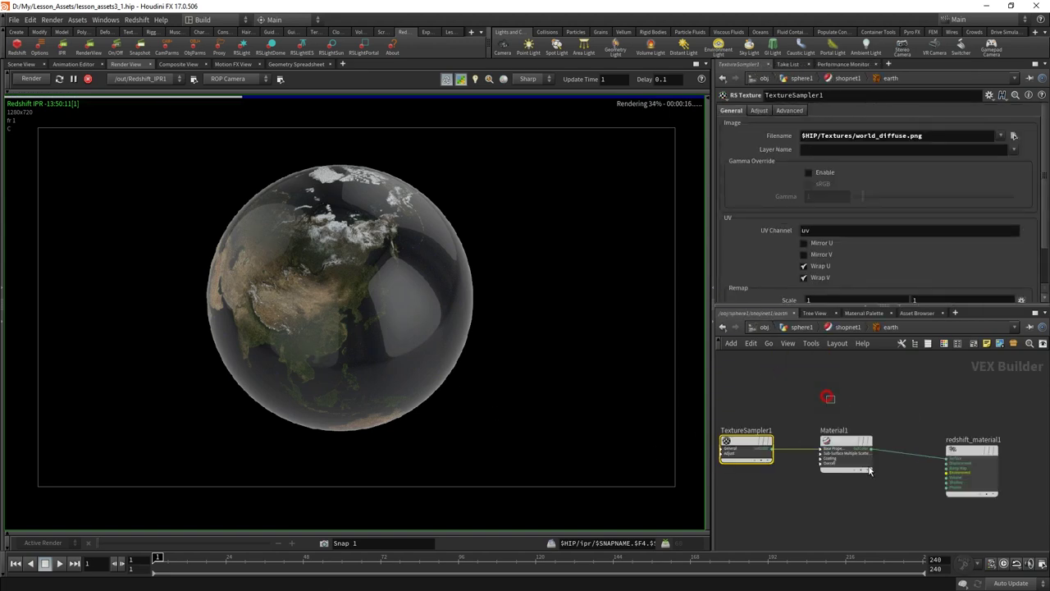
# Set Material1 reflection weight 0.192, roughness 0.61 and 256 samples.
pyautogui.click(869, 470)
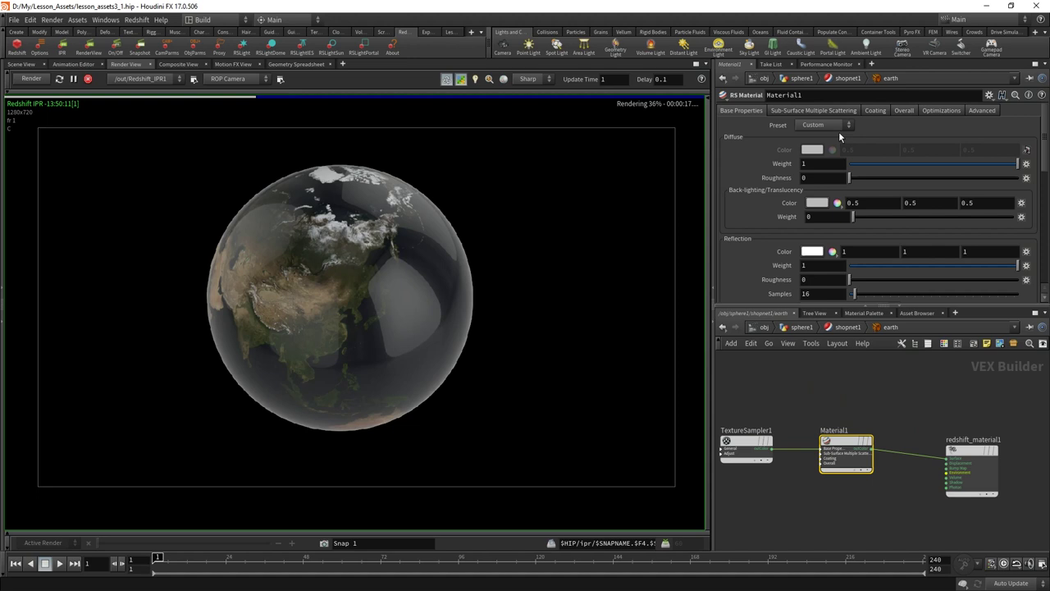
pyautogui.click(880, 265)
pyautogui.click(892, 280)
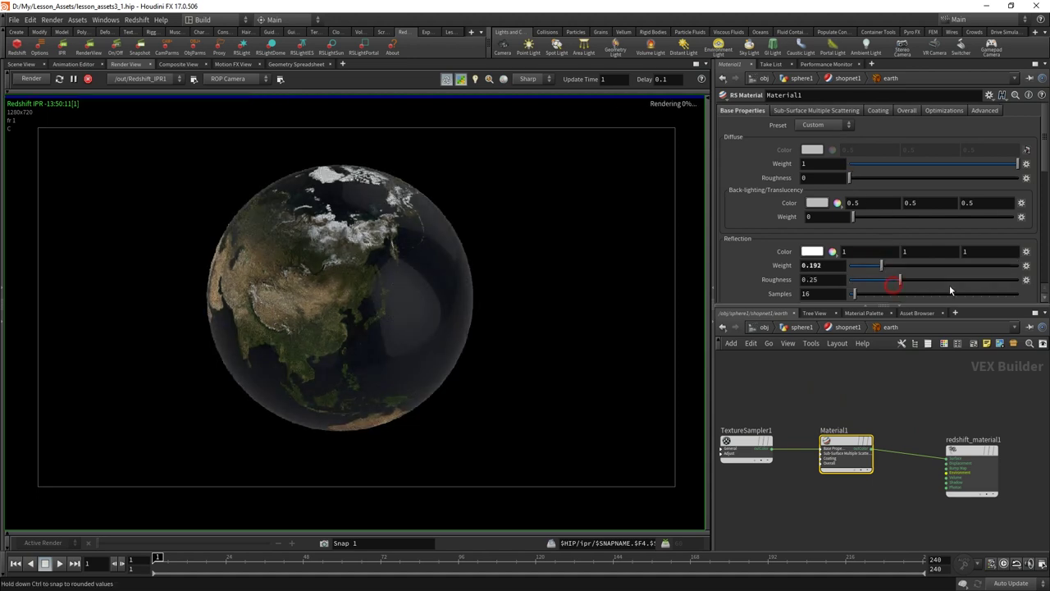
pyautogui.click(951, 280)
pyautogui.click(820, 293)
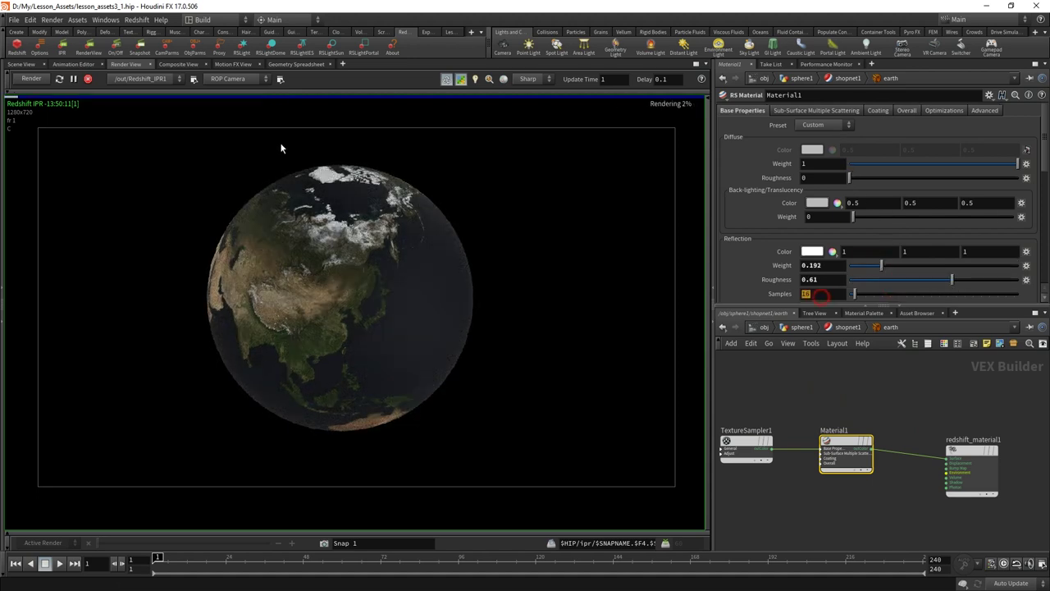
pyautogui.write('256')
pyautogui.press('Return')
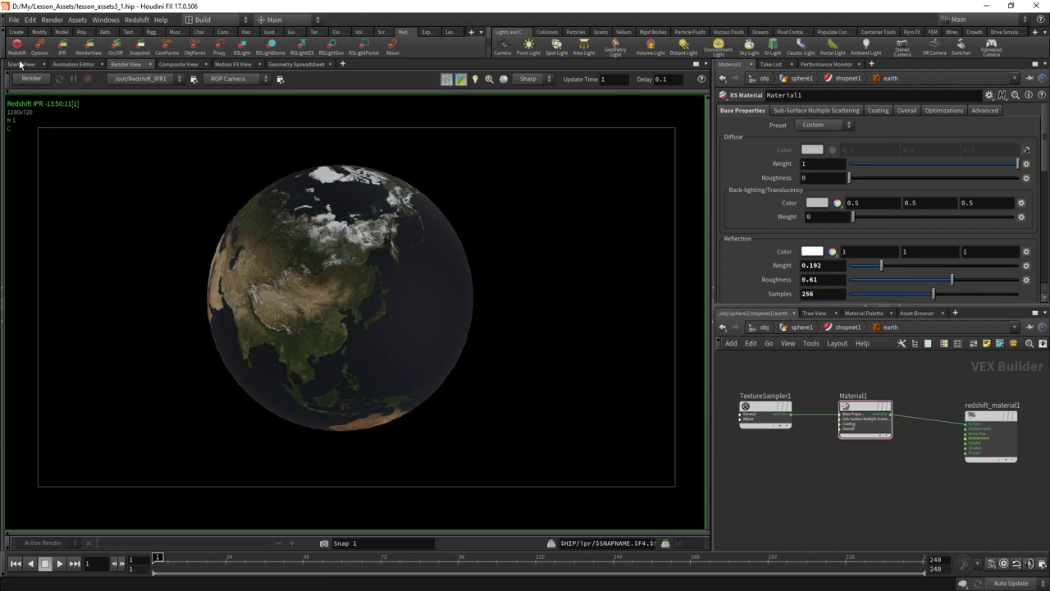
pyautogui.click(21, 64)
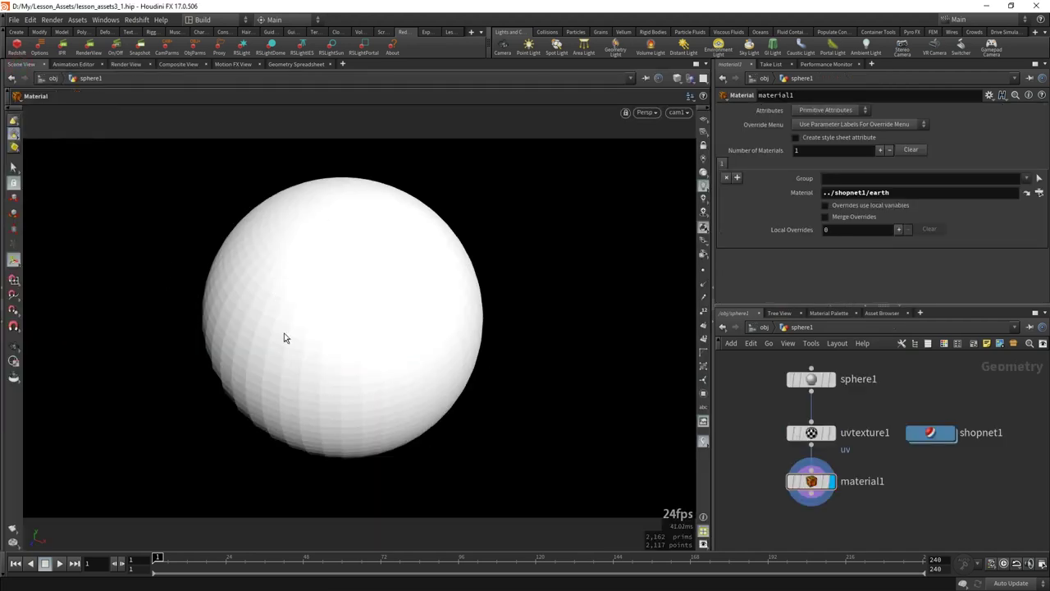
# Enter shopnet1, peek inside earth, return and select the earth node's parameter options.
pyautogui.click(931, 435)
pyautogui.doubleClick(931, 435)
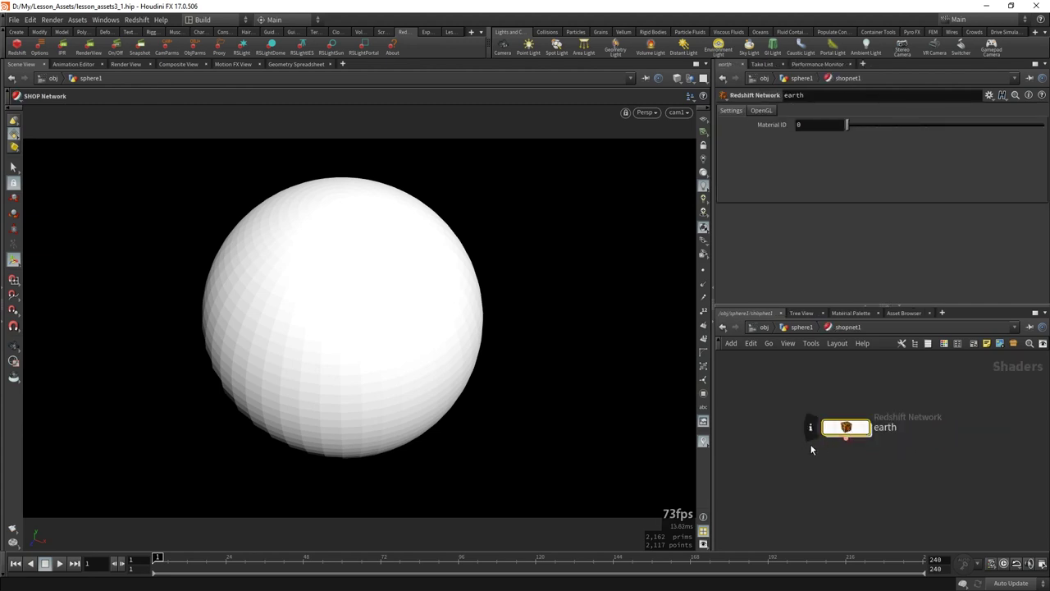
pyautogui.doubleClick(856, 431)
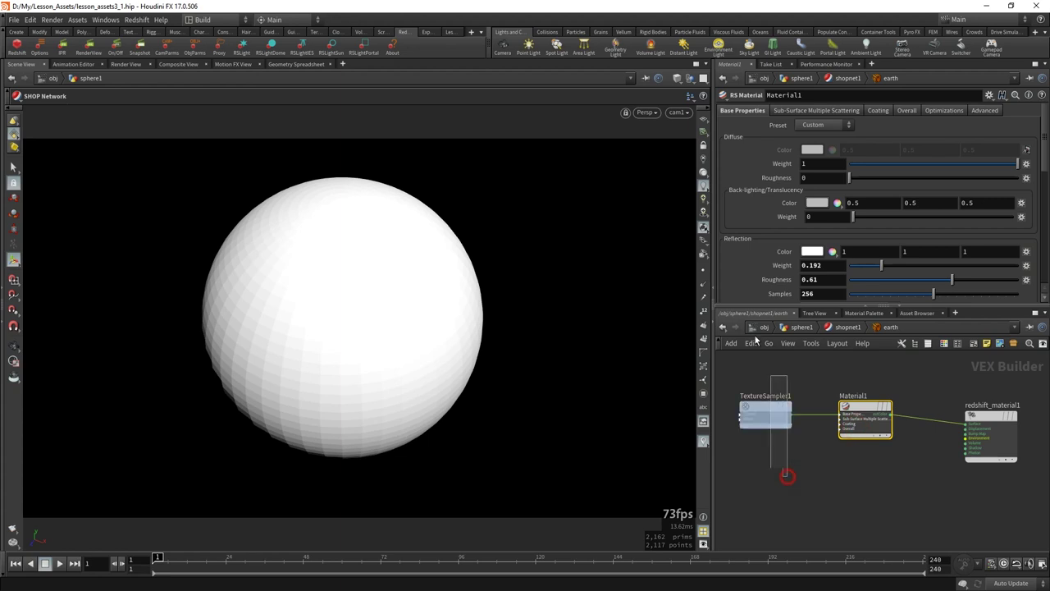
pyautogui.click(843, 327)
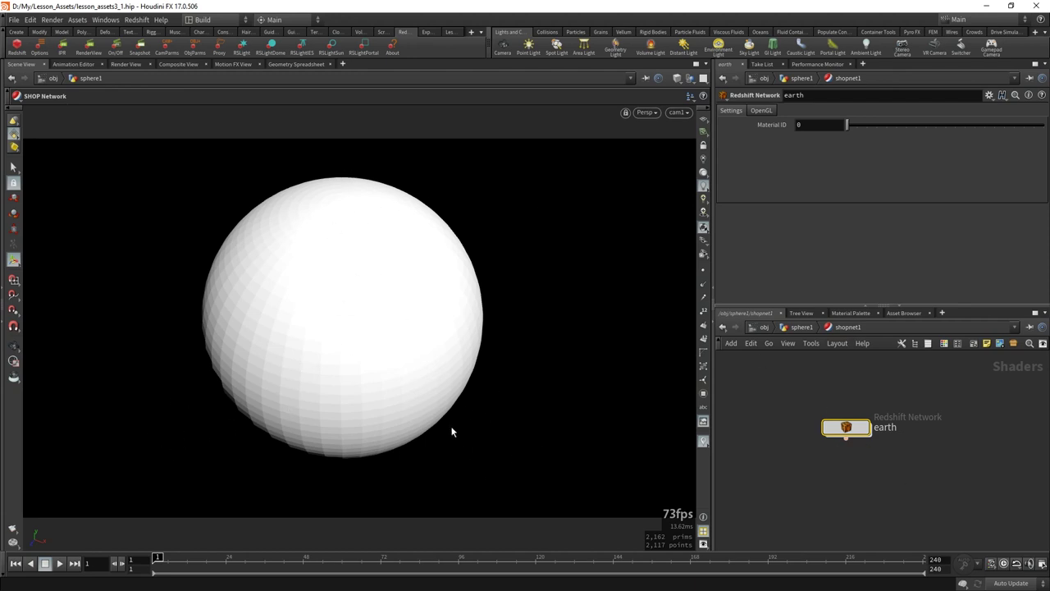
pyautogui.moveTo(781, 397); pyautogui.dragTo(917, 453)
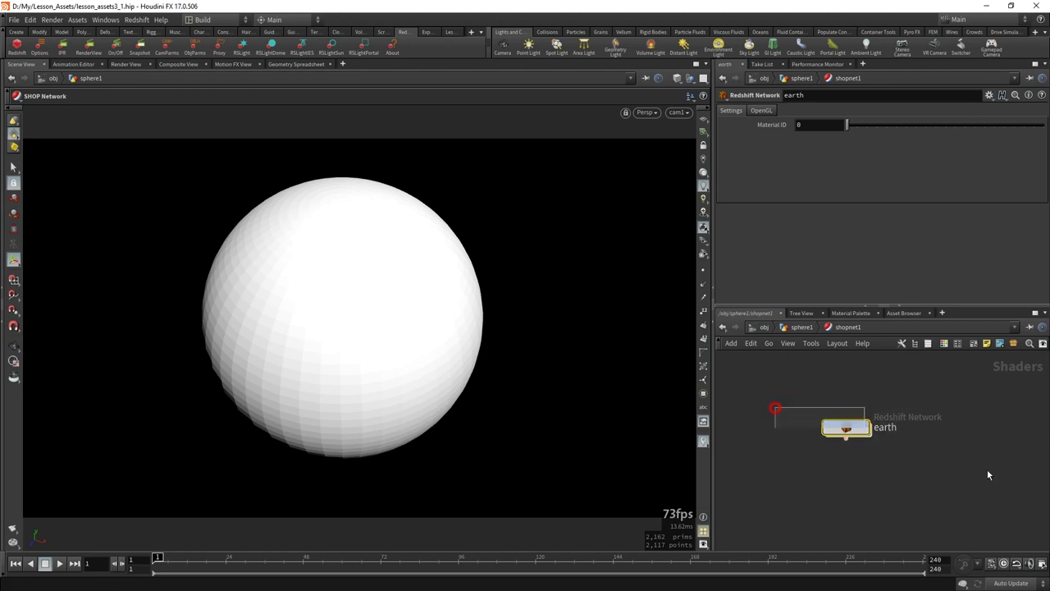
pyautogui.click(988, 96)
# Promote TextureSampler1's Filename onto the earth node's parameter interface and apply.
pyautogui.click(953, 110)
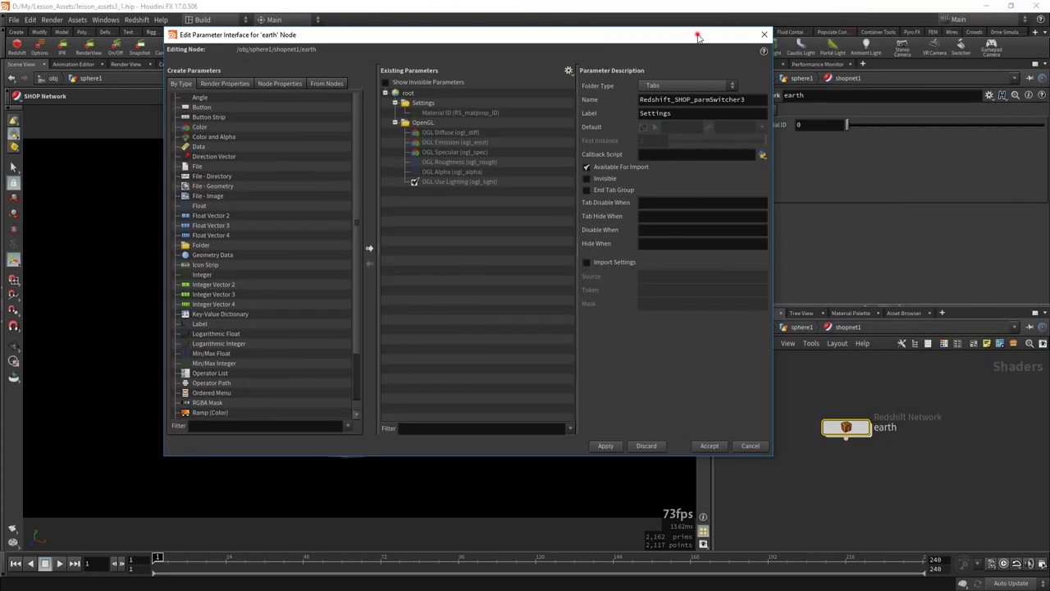
pyautogui.moveTo(697, 34); pyautogui.dragTo(608, 72)
pyautogui.doubleClick(856, 432)
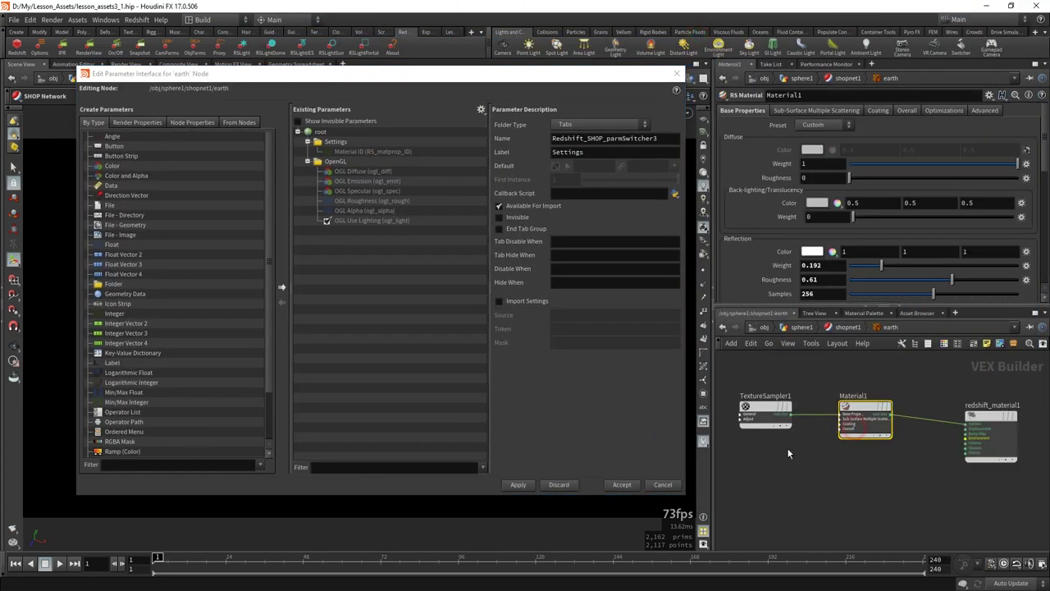
pyautogui.moveTo(730, 386); pyautogui.dragTo(800, 434)
pyautogui.moveTo(771, 137); pyautogui.dragTo(337, 145)
pyautogui.click(518, 484)
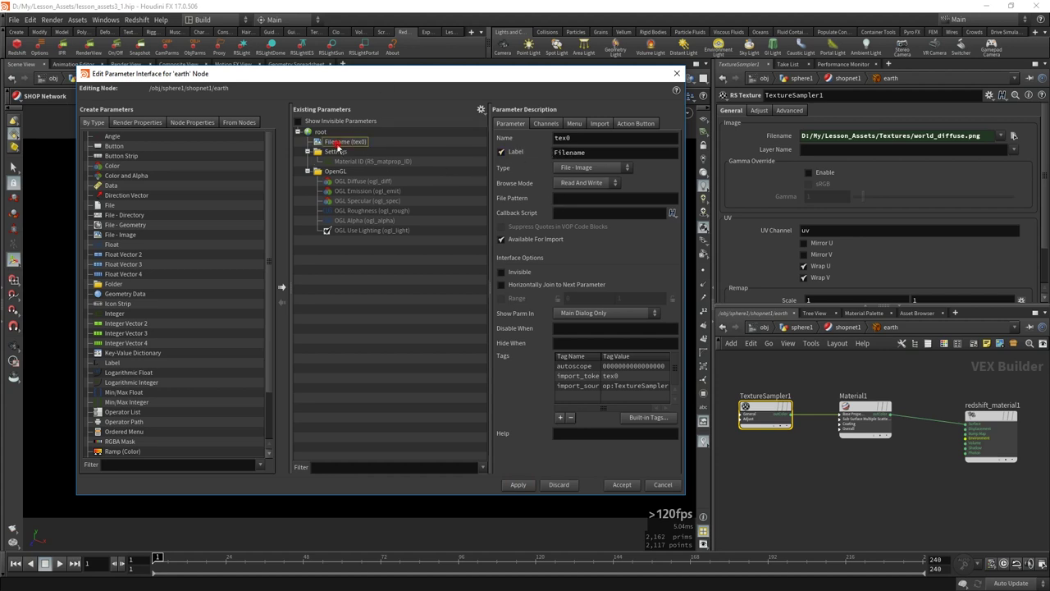
# Tag Filename (tex0) as the Diffuse Texture Layers texture, accept, and view the textured globe.
pyautogui.click(318, 144)
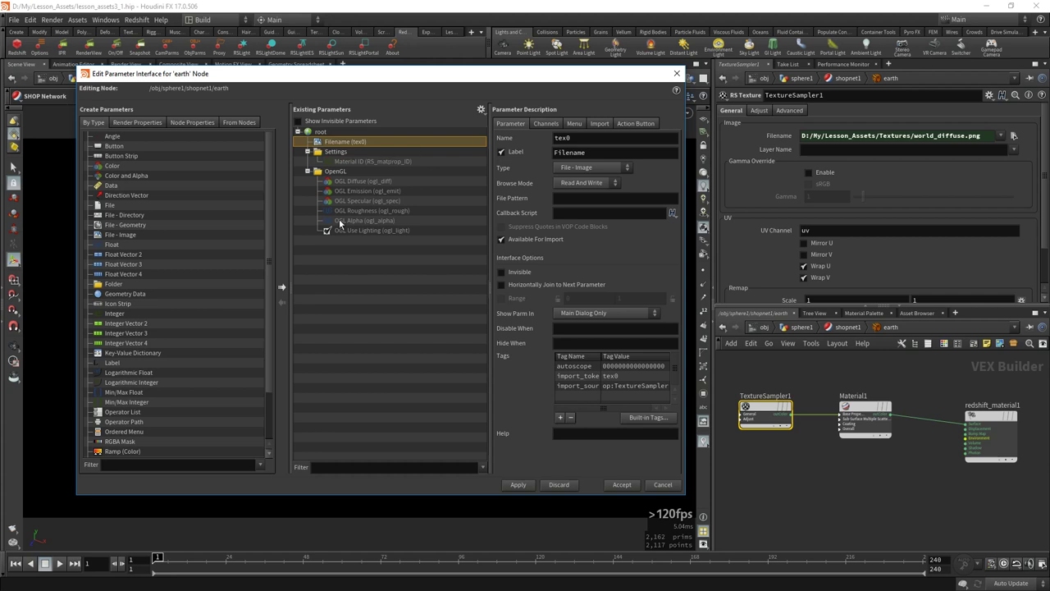
pyautogui.click(642, 418)
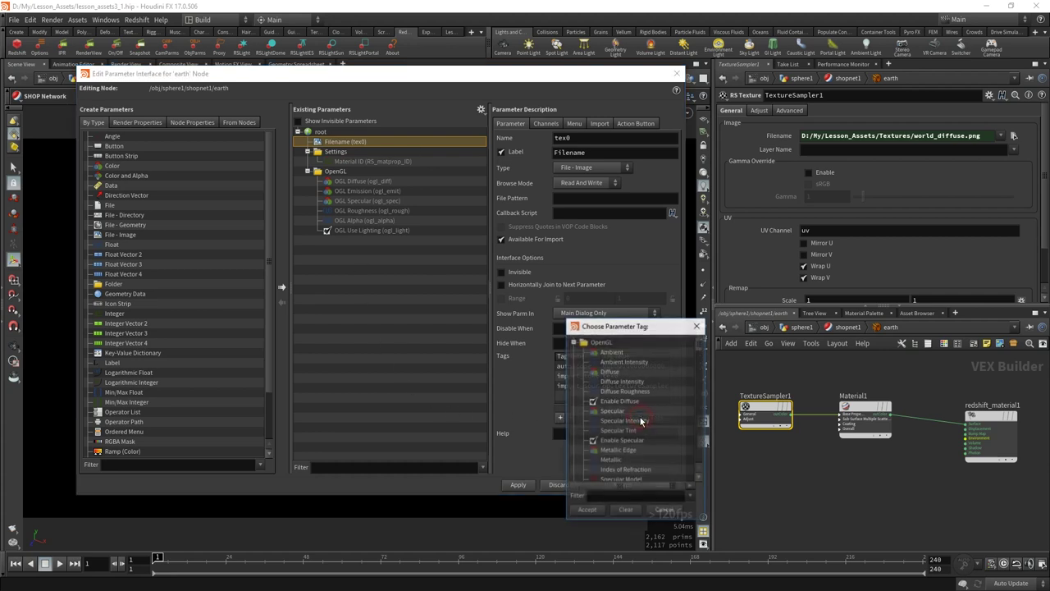
pyautogui.click(616, 496)
pyautogui.write('diffus')
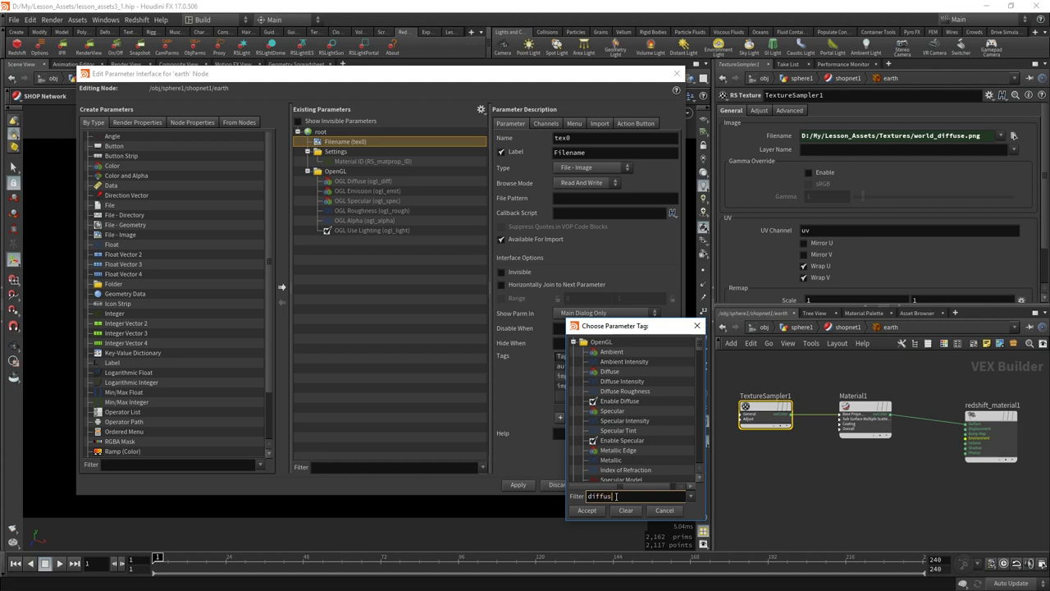
pyautogui.write('e')
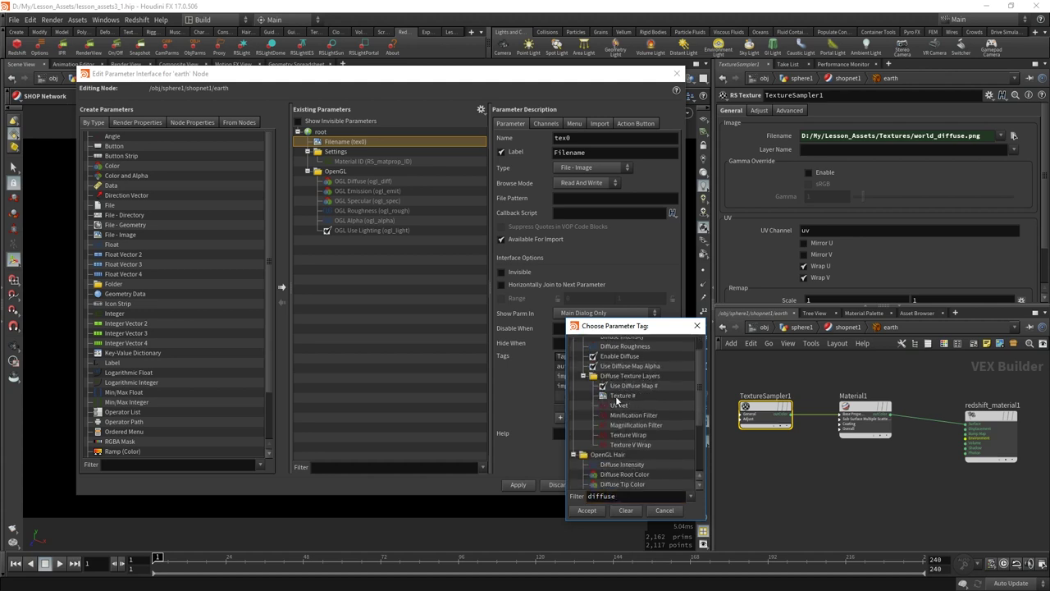
pyautogui.doubleClick(617, 397)
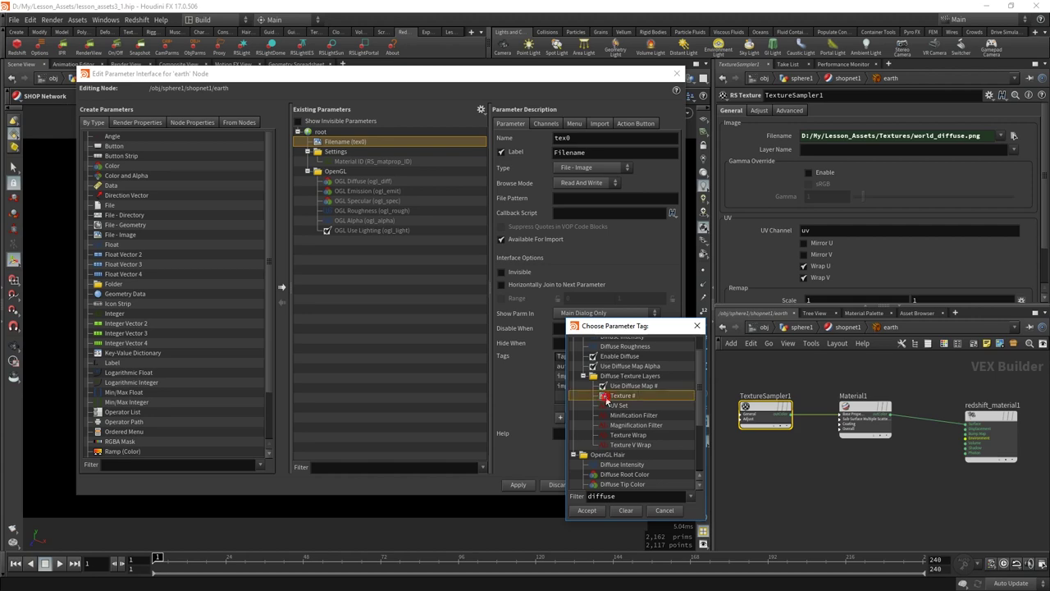
pyautogui.click(522, 485)
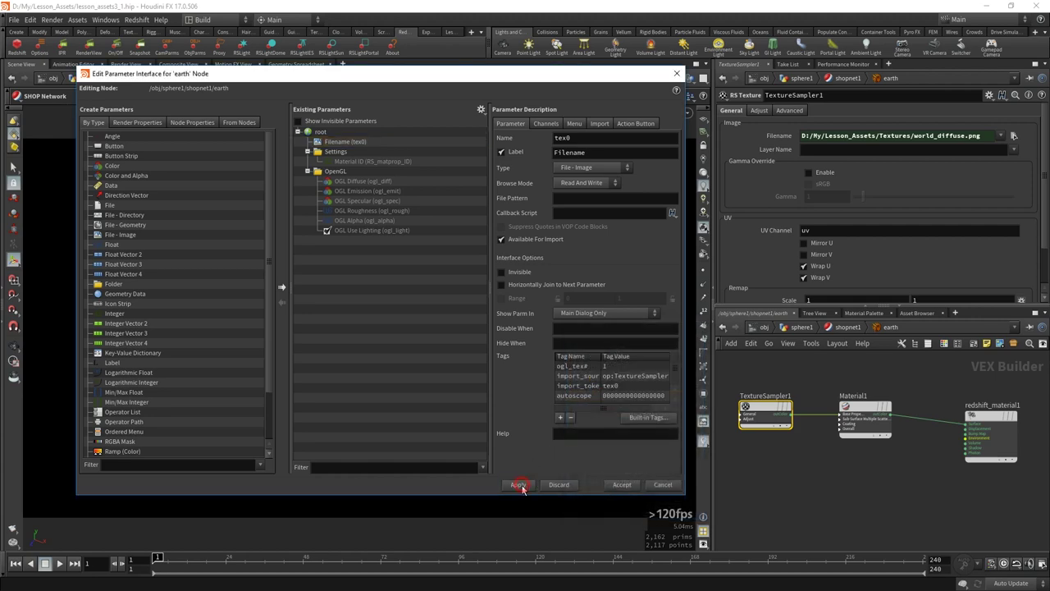
pyautogui.click(619, 486)
pyautogui.moveTo(411, 310)
pyautogui.mouseDown()
pyautogui.moveTo(386, 304)
pyautogui.moveTo(436, 324)
pyautogui.moveTo(436, 342)
pyautogui.moveTo(372, 336)
pyautogui.moveTo(419, 386)
pyautogui.moveTo(475, 301)
pyautogui.mouseUp()
pyautogui.moveTo(819, 446); pyautogui.dragTo(863, 469, button='middle')
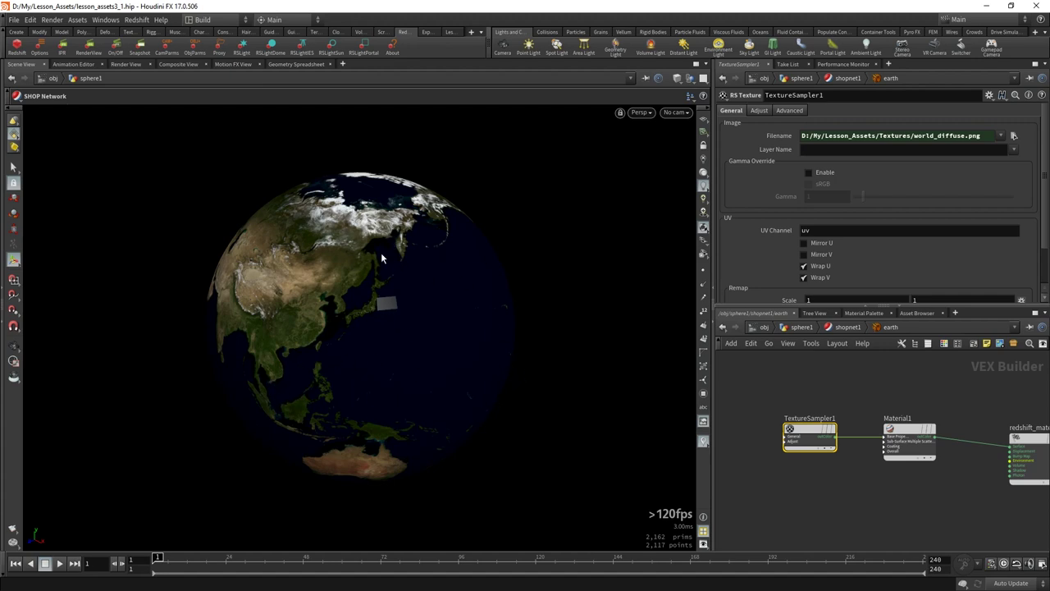
# Orbit the globe toward East Asia, then open ocean_map_CLEAN.png in IrfanView.
pyautogui.moveTo(381, 257); pyautogui.dragTo(468, 229)
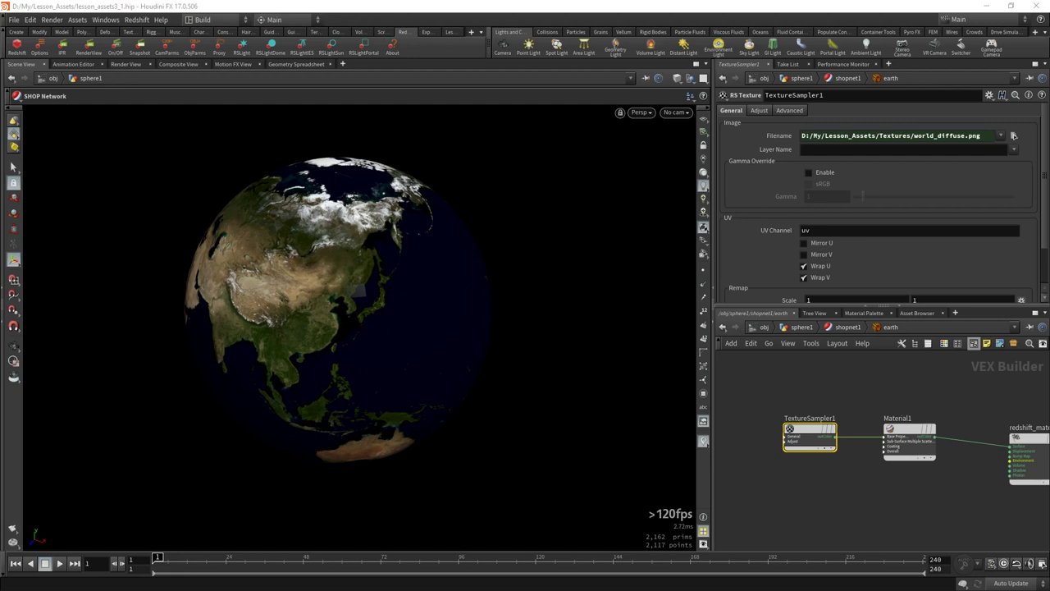
pyautogui.doubleClick(435, 85)
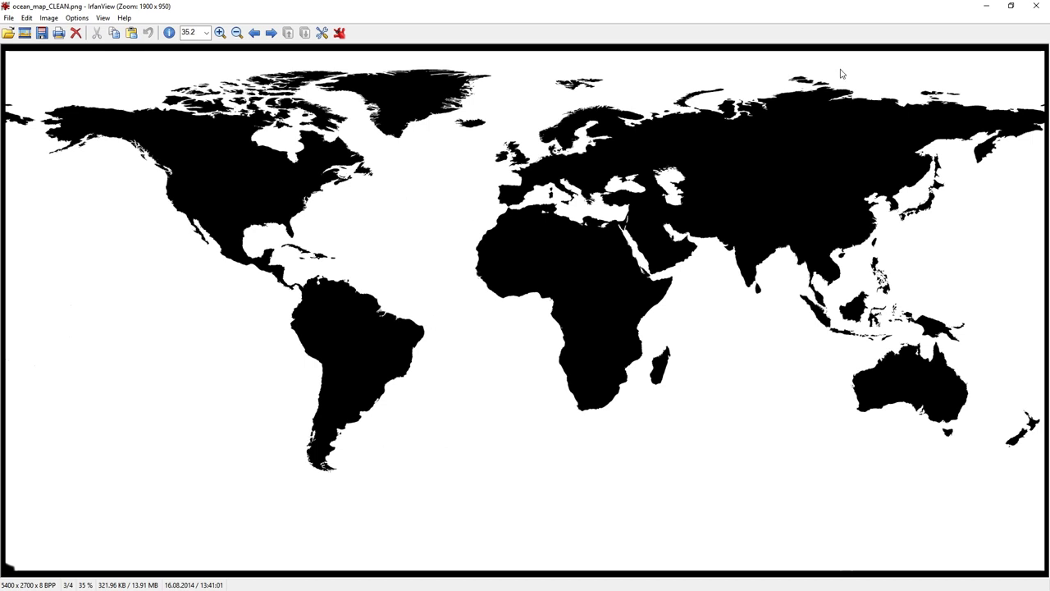
# Close the IrfanView window showing ocean_map_CLEAN.png.
pyautogui.click(1025, 10)
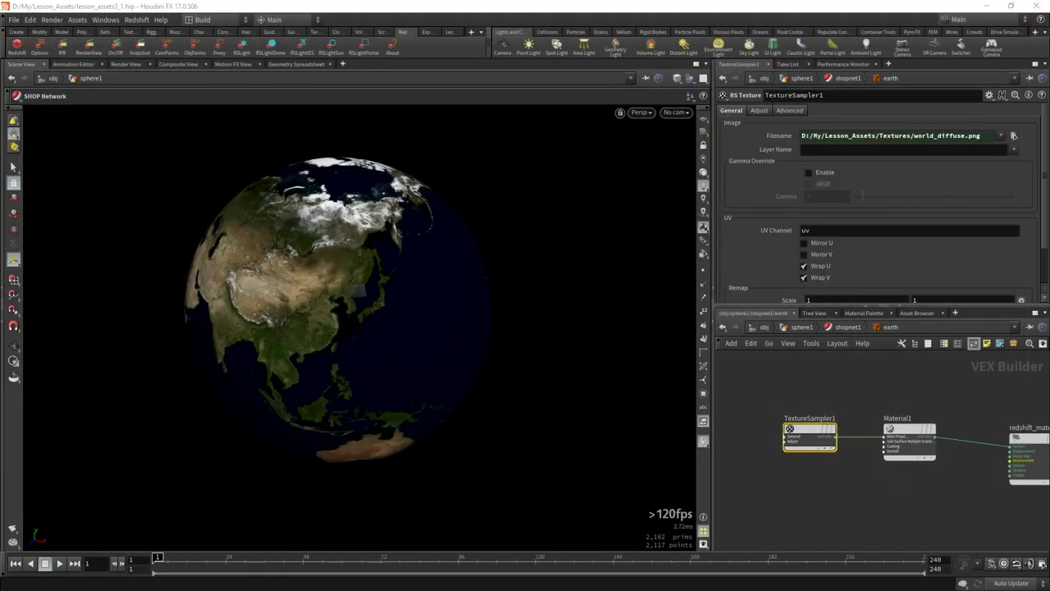
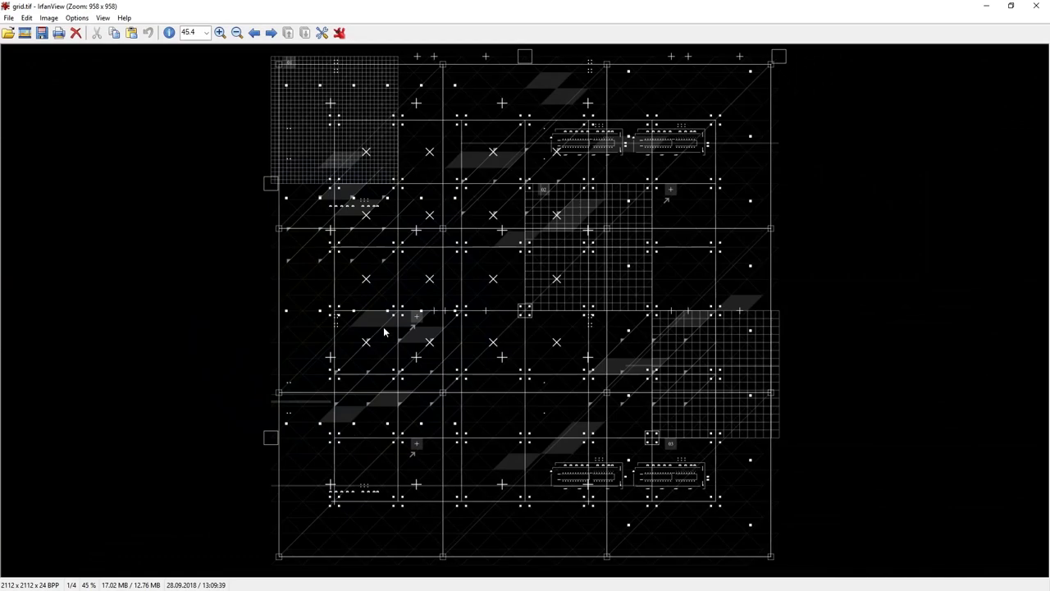
# Close the IrfanView grid.tif preview to return to the Houdini earth scene.
pyautogui.click(1036, 6)
# Add TextureSampler2 loading ocean_map_CLEAN.png from $HIP/Textures, and widen the parameter and network panes.
pyautogui.moveTo(840, 460); pyautogui.dragTo(819, 478, button='middle')
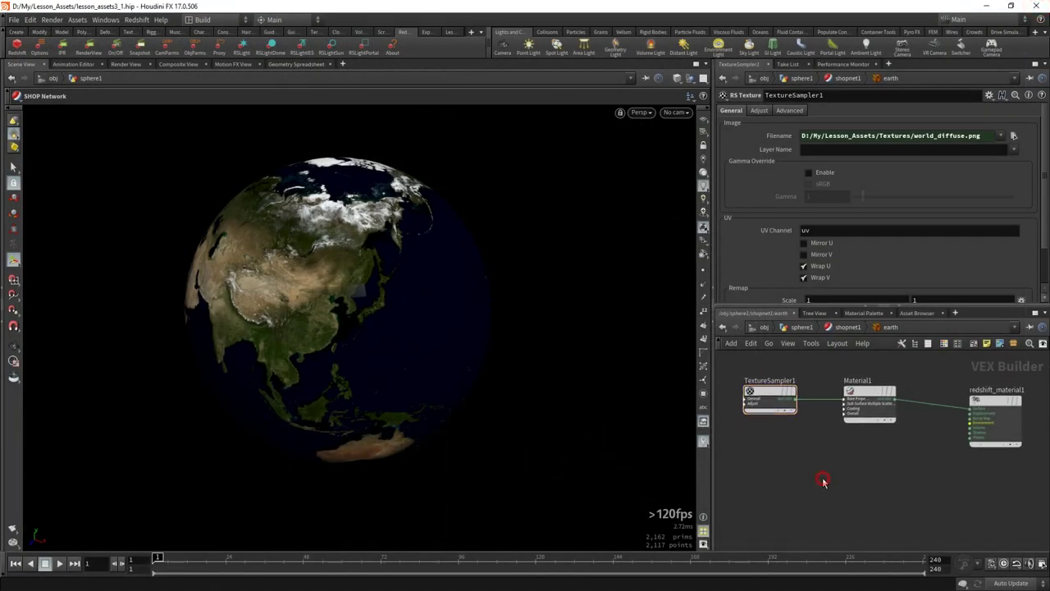
pyautogui.click(811, 485)
pyautogui.press('Tab')
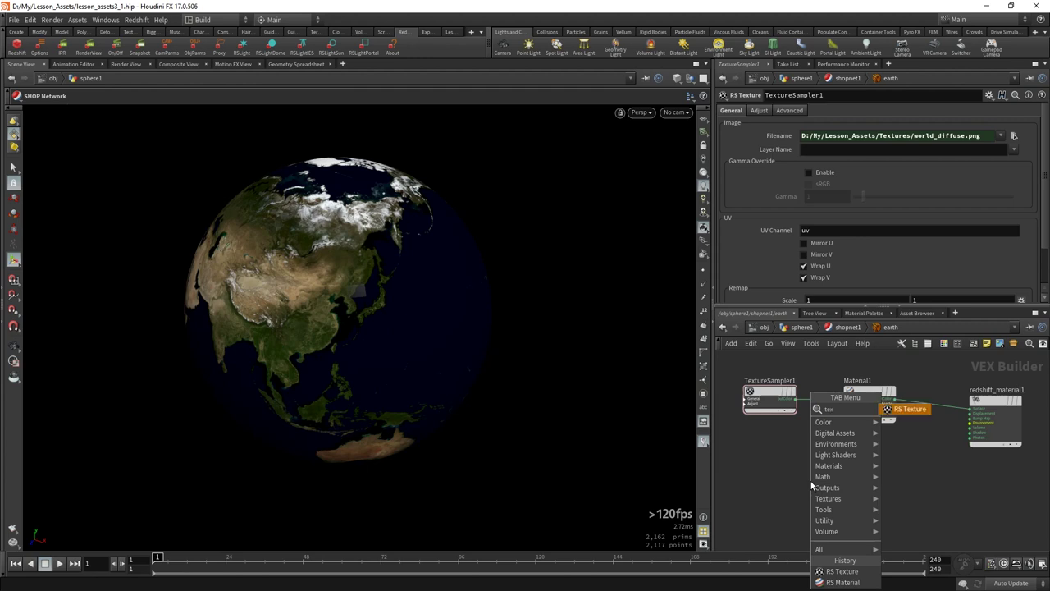
pyautogui.click(842, 571)
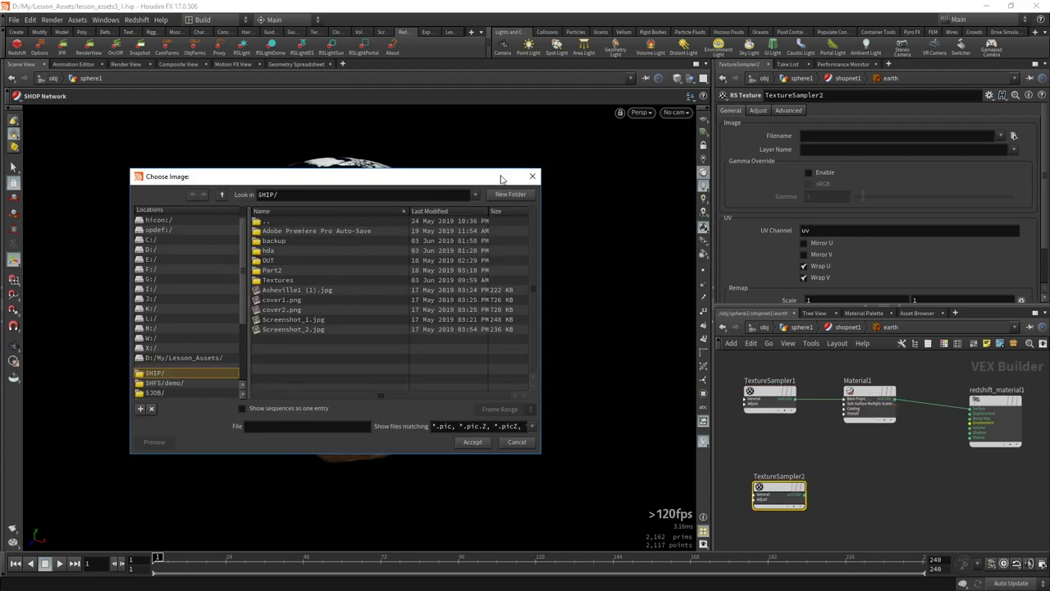
pyautogui.doubleClick(276, 281)
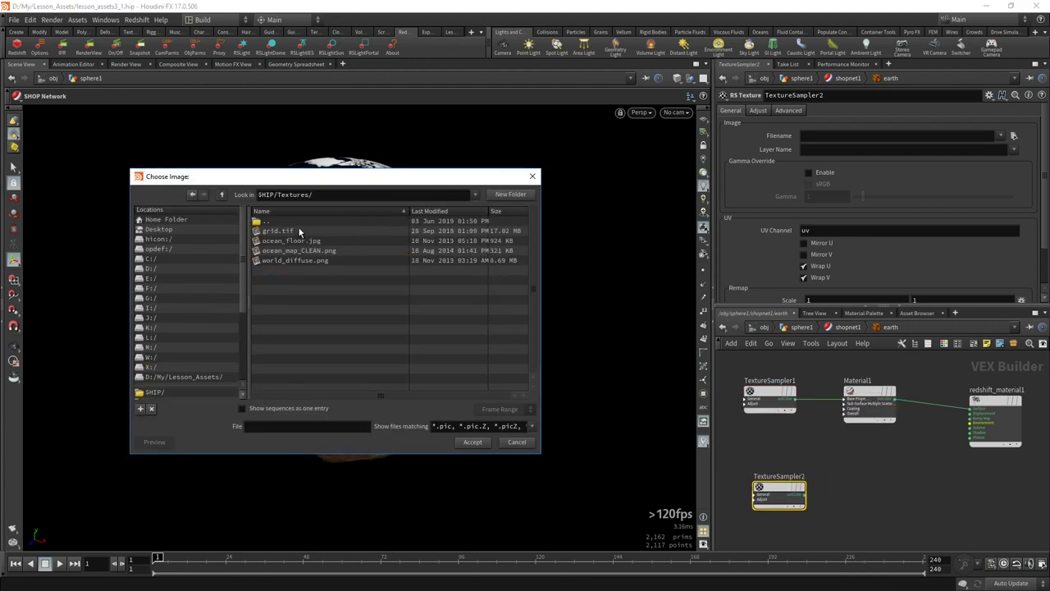
pyautogui.doubleClick(304, 253)
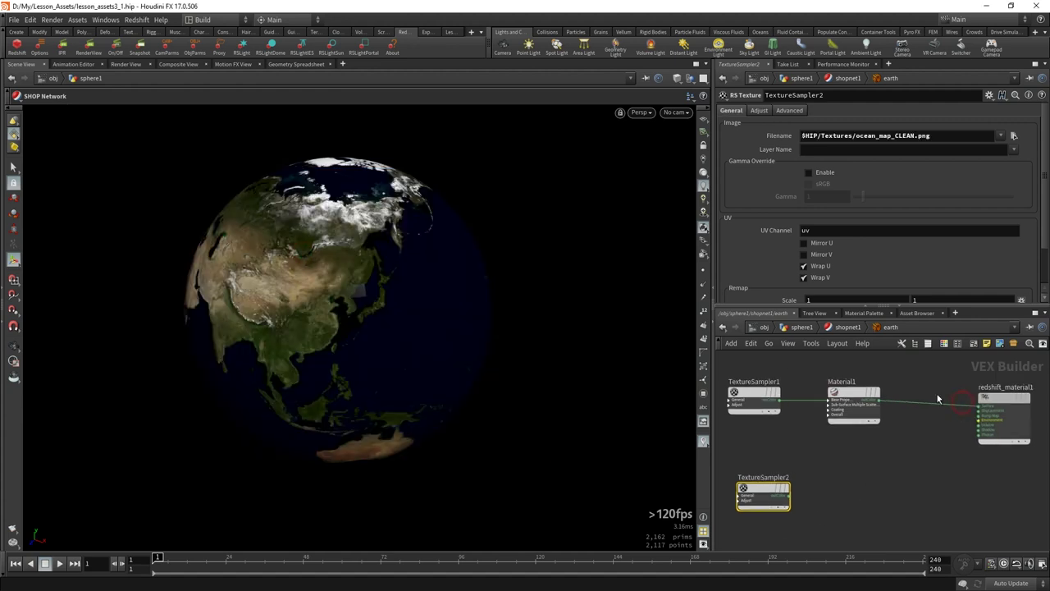
pyautogui.moveTo(712, 276); pyautogui.dragTo(437, 275)
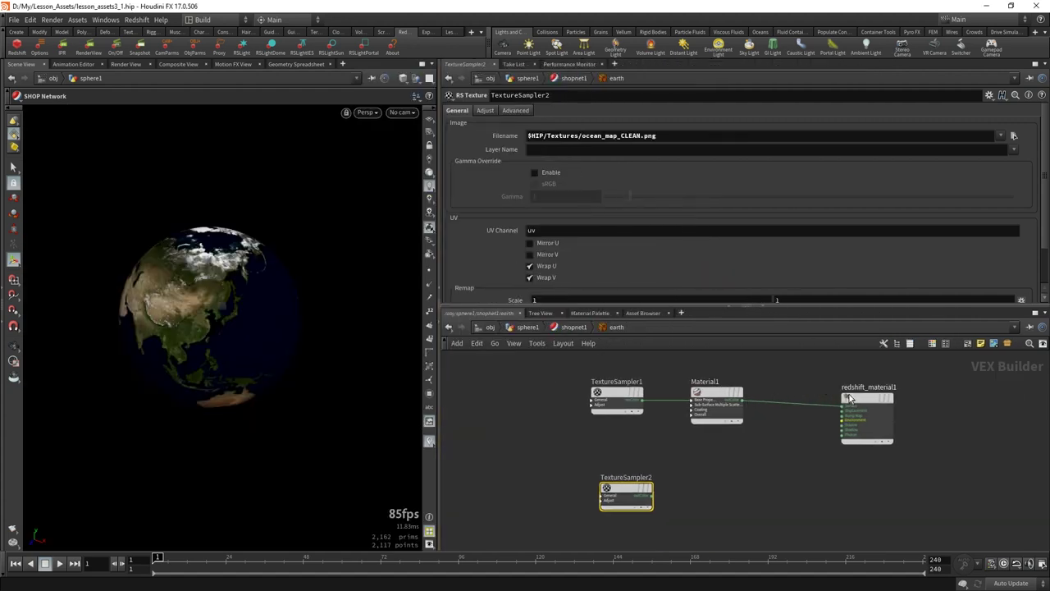
# Insert MaterialBlender1 on the Material1 wire and connect TextureSampler2 to Layer 1's blendColor1.
pyautogui.press('Tab')
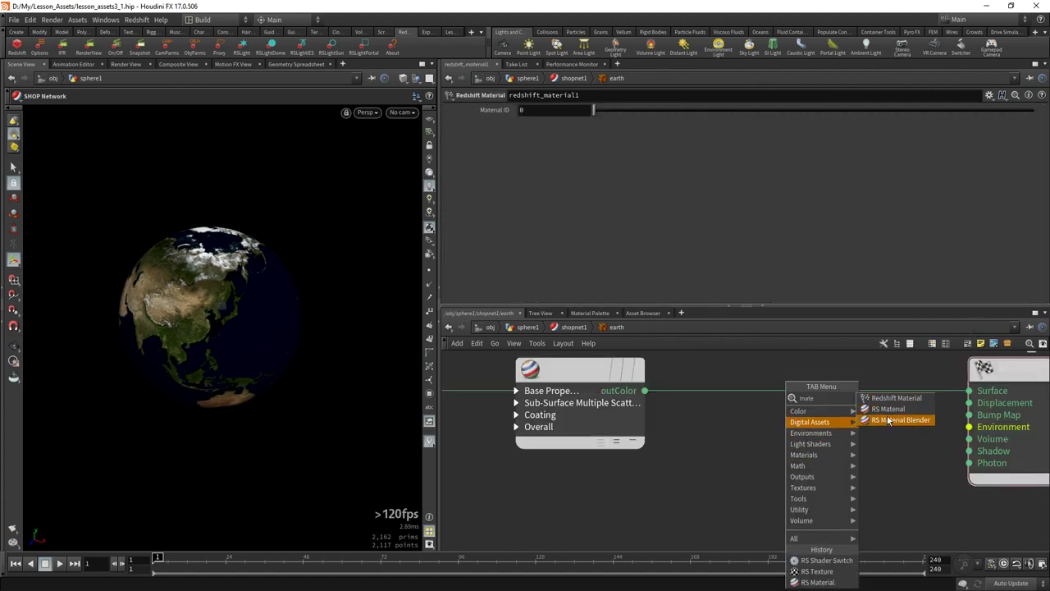
pyautogui.click(902, 421)
pyautogui.click(821, 419)
pyautogui.scroll(-3, 783, 467)
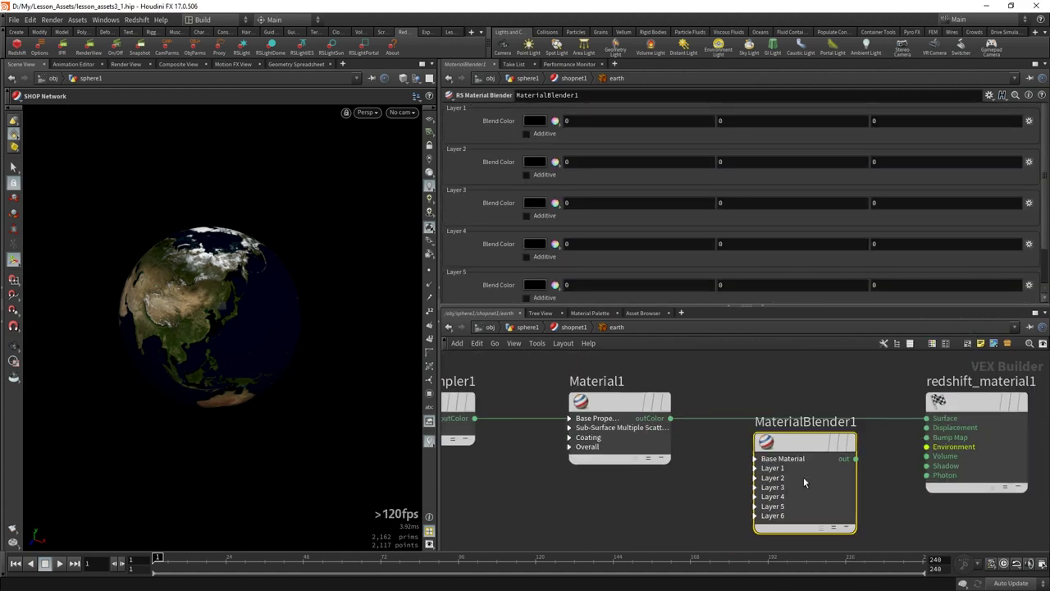
pyautogui.moveTo(803, 476); pyautogui.dragTo(811, 444)
pyautogui.click(763, 427)
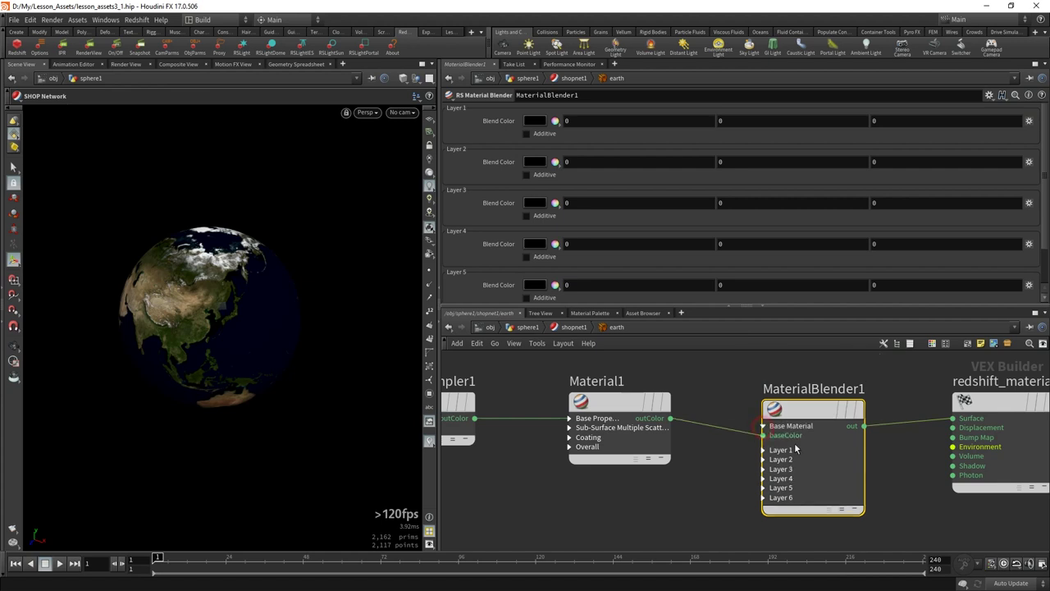
pyautogui.scroll(-2, 779, 459)
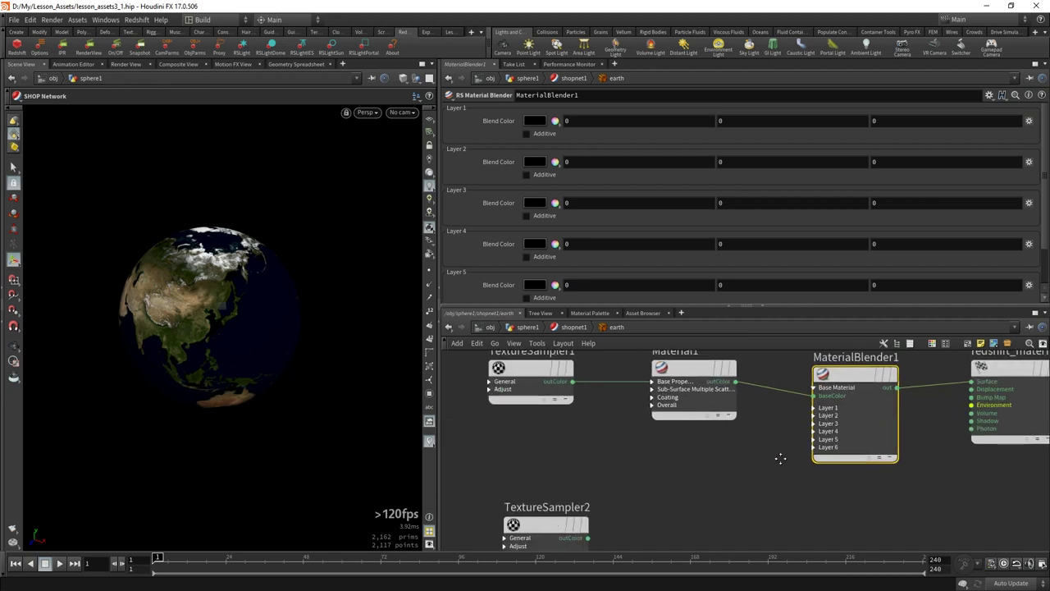
pyautogui.click(808, 420)
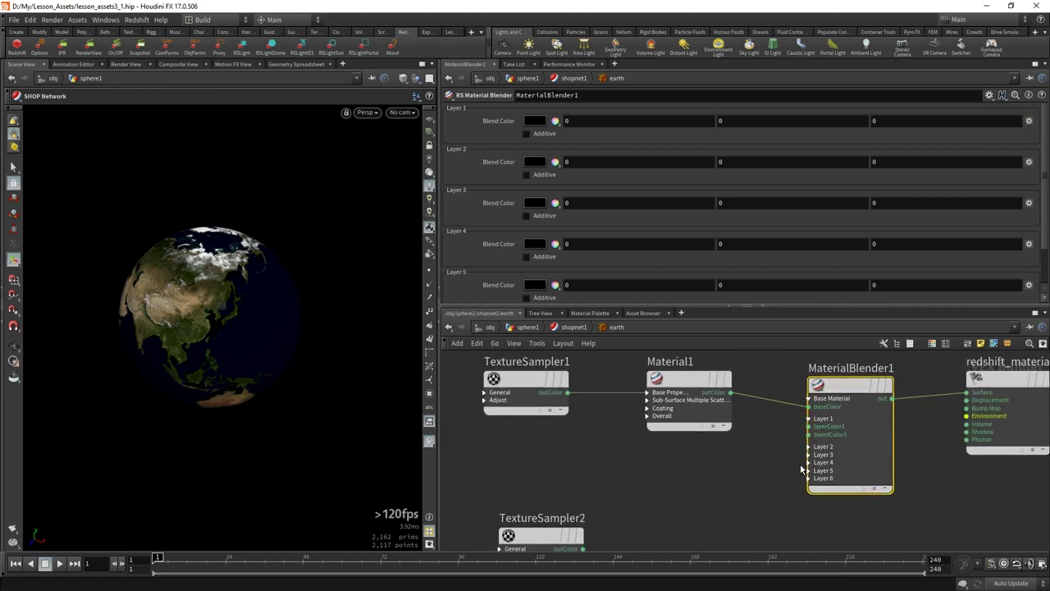
pyautogui.scroll(2, 838, 426)
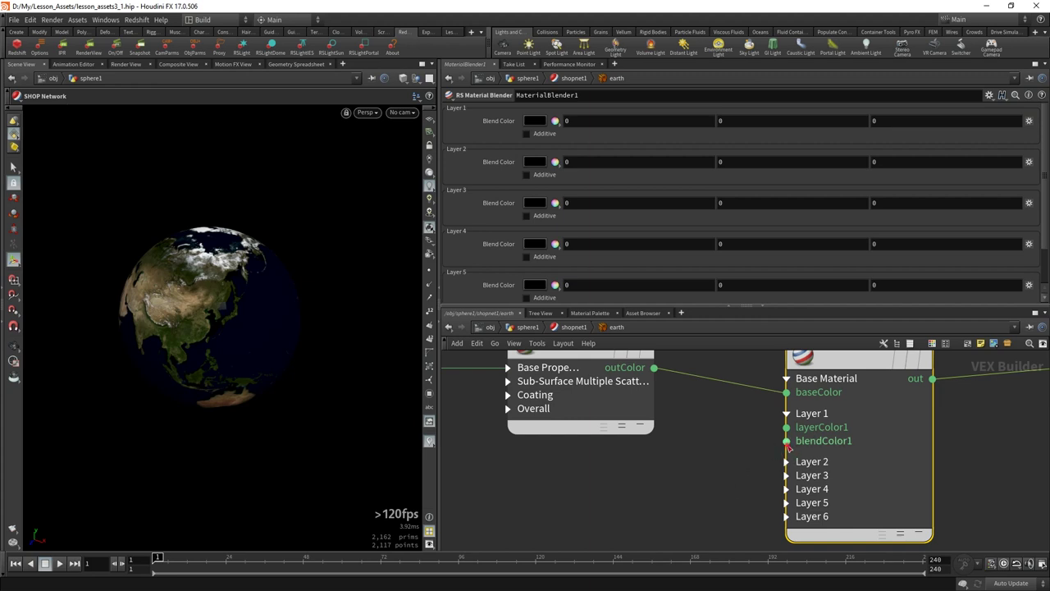
pyautogui.moveTo(787, 450); pyautogui.dragTo(718, 513)
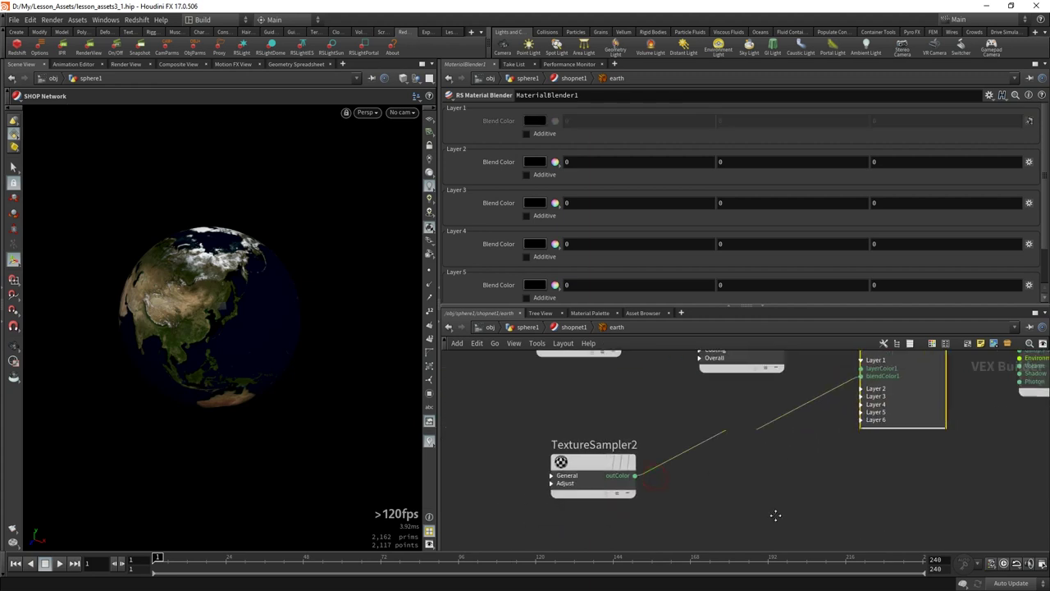
pyautogui.scroll(2, 776, 514)
# Add a new RS Material node, Material2, to the earth network.
pyautogui.press('Tab')
pyautogui.write('mater')
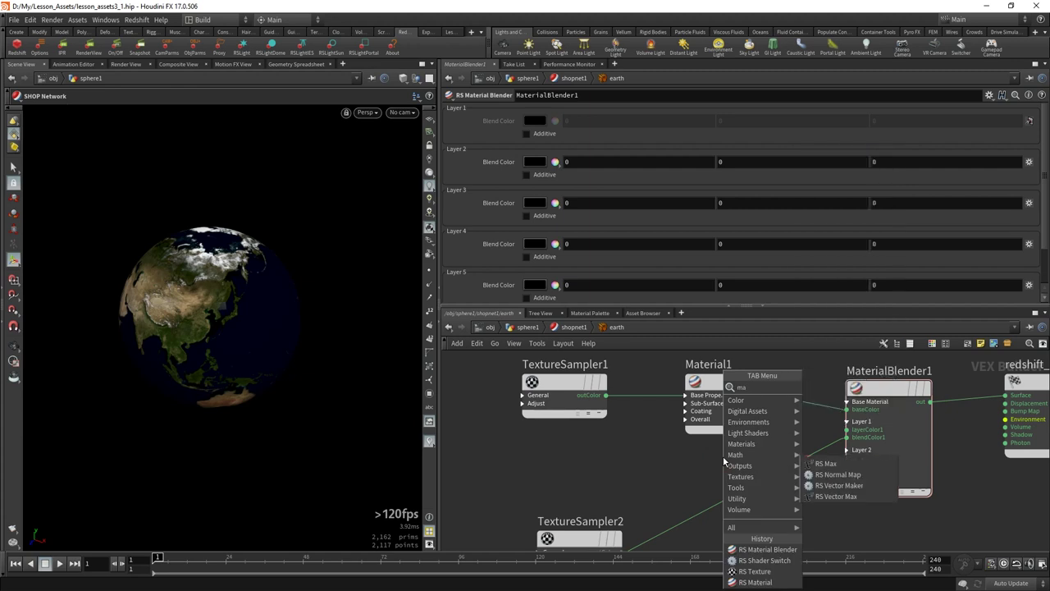
pyautogui.press('Return')
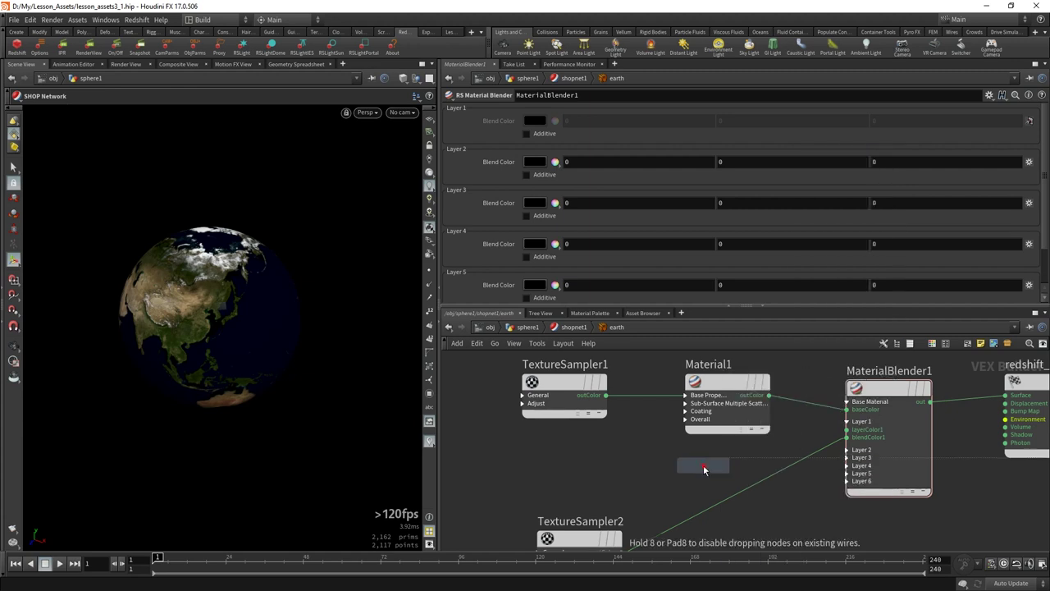
pyautogui.click(703, 465)
# Start the Redshift IPR render and make Material2's diffuse colour blue (0.145, 0.204, 0.647).
pyautogui.scroll(-3, 798, 457)
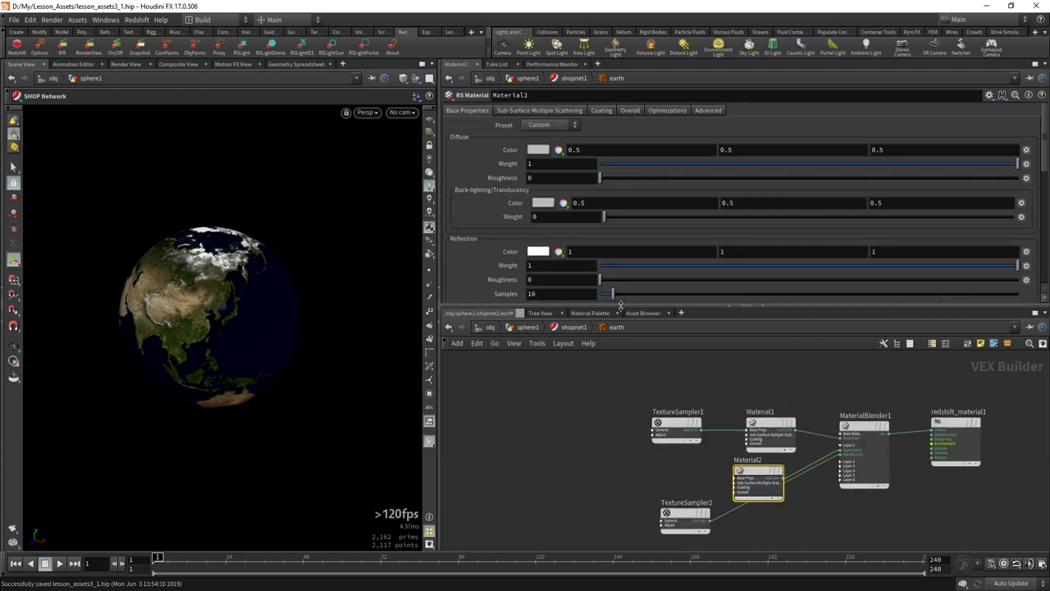
pyautogui.click(126, 64)
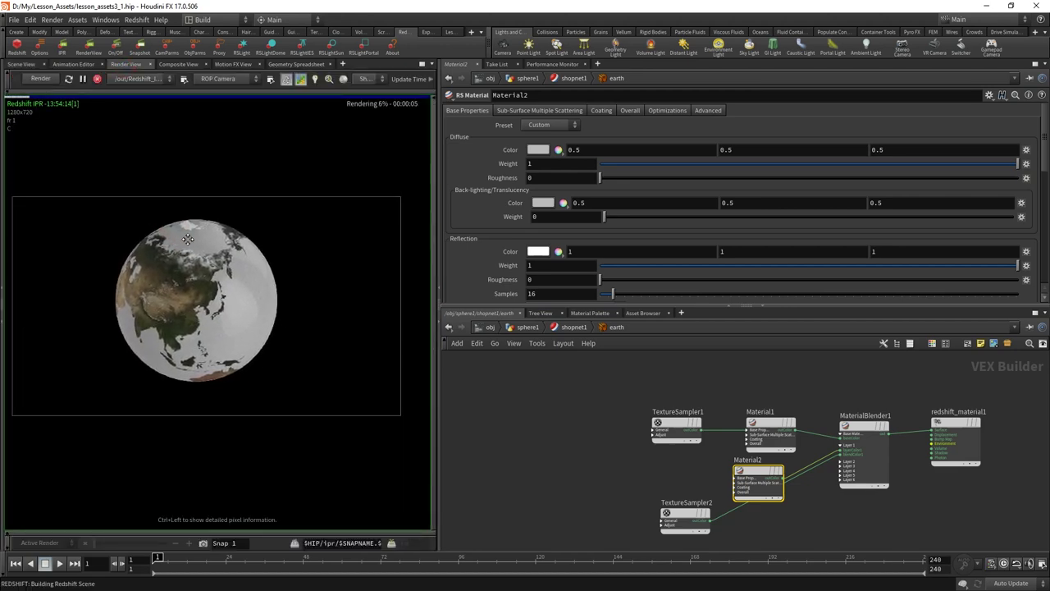
pyautogui.click(538, 150)
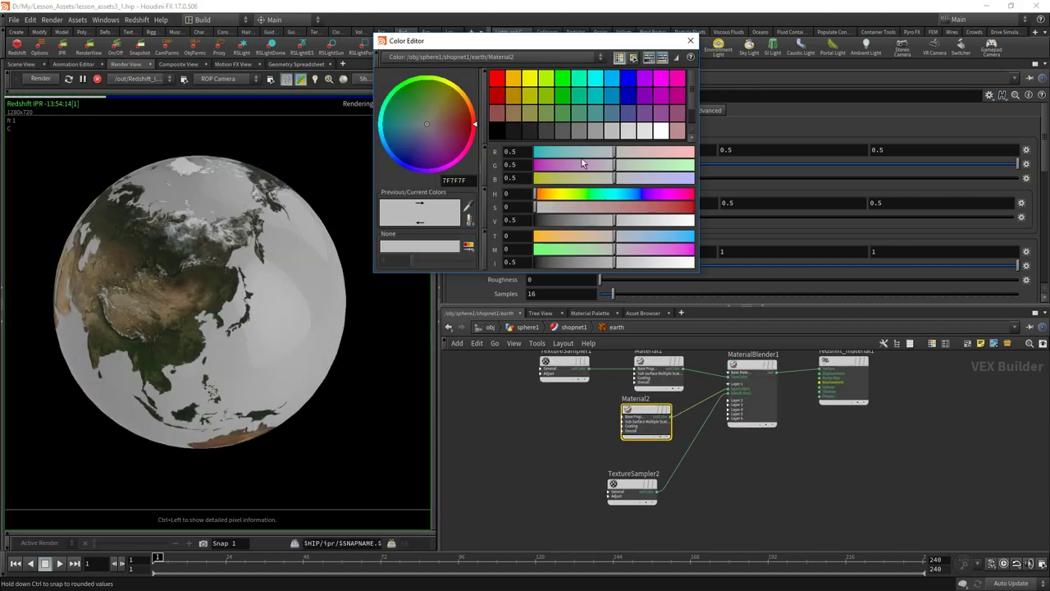
pyautogui.moveTo(582, 152); pyautogui.dragTo(558, 152)
pyautogui.moveTo(605, 179)
pyautogui.mouseDown()
pyautogui.moveTo(638, 178)
pyautogui.moveTo(637, 193)
pyautogui.mouseUp()
pyautogui.click(689, 40)
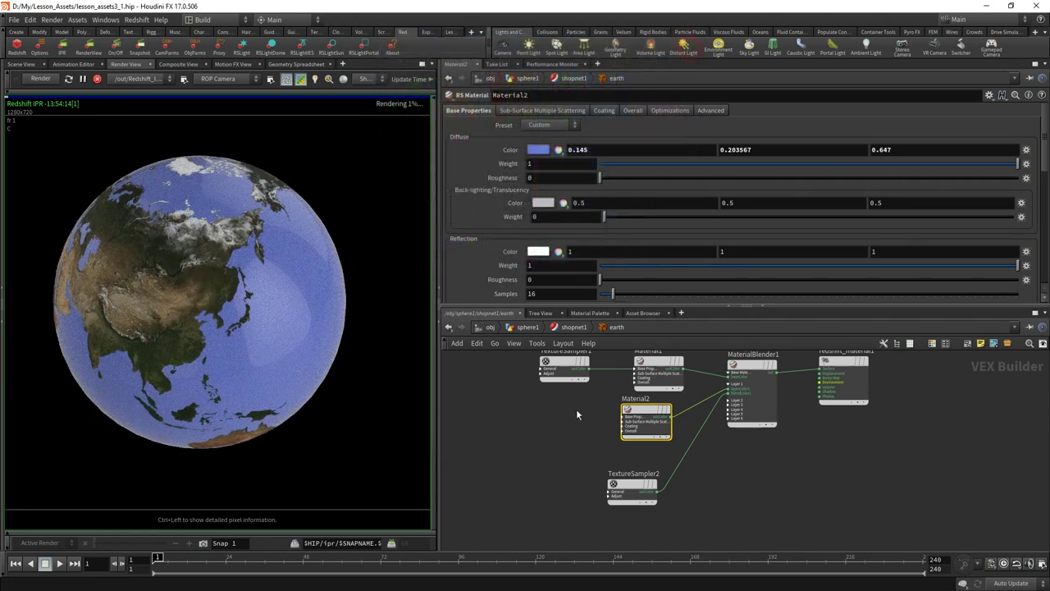
pyautogui.moveTo(610, 426); pyautogui.dragTo(646, 435, button='middle')
pyautogui.press('Tab')
# Wire a new TextureSampler3 loading ocean_floor.jpg into Material2's diffuse colour.
pyautogui.write('t')
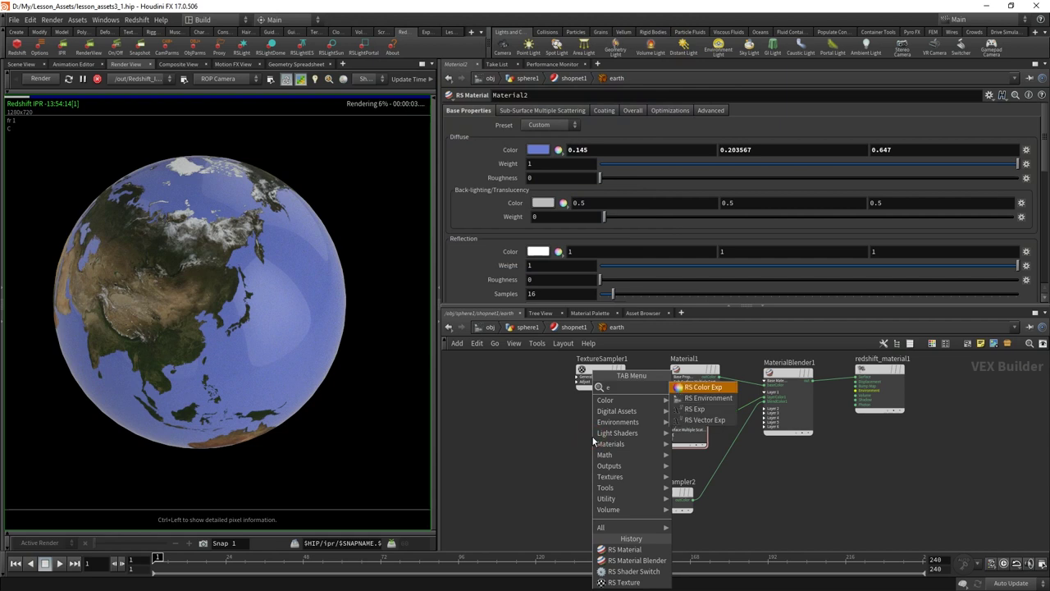
pyautogui.write('extu')
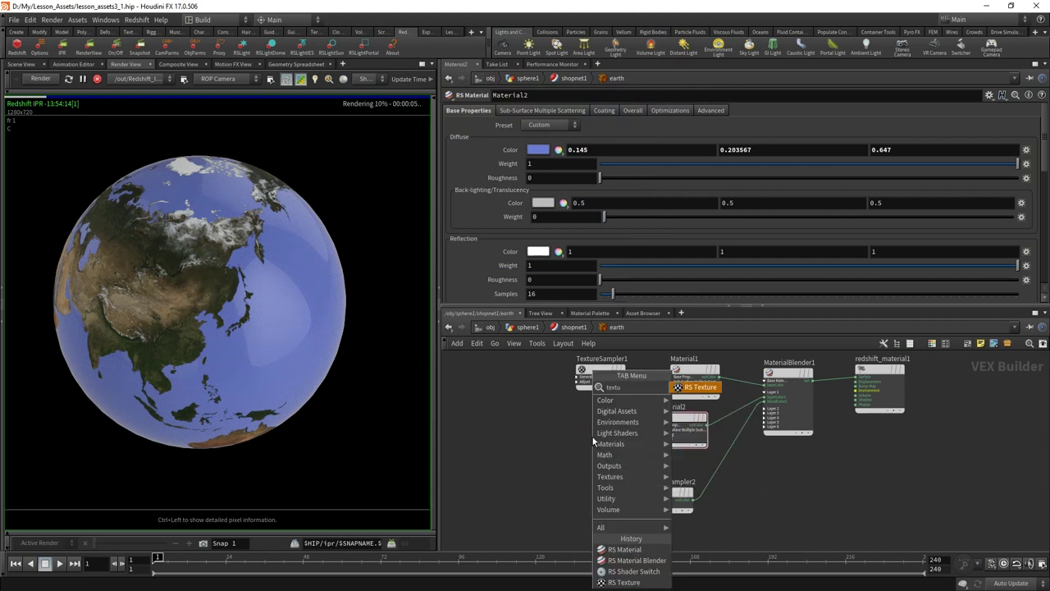
pyautogui.press('Return')
pyautogui.click(584, 438)
pyautogui.scroll(2, 648, 427)
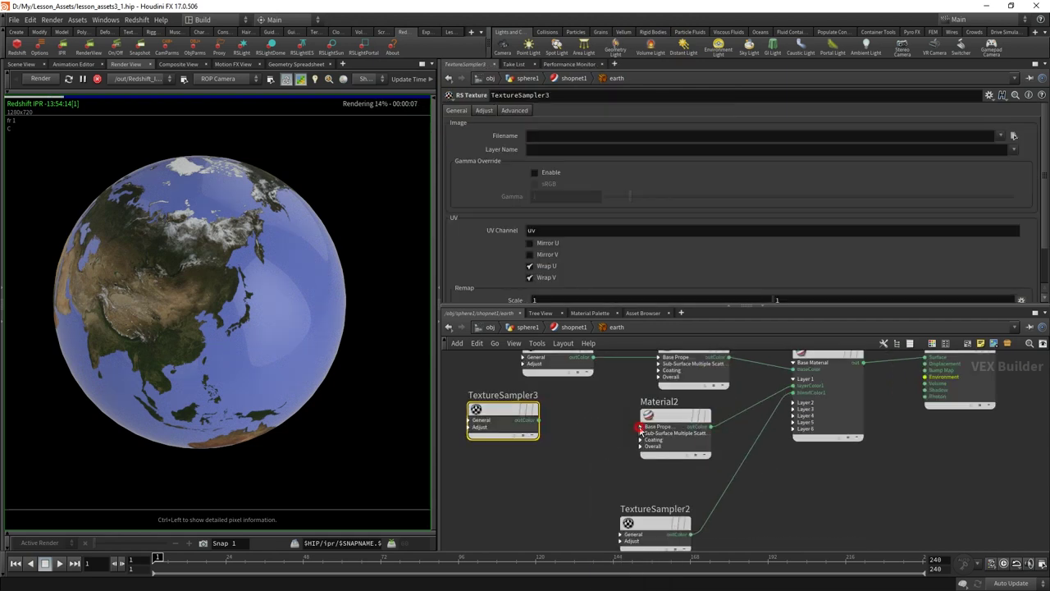
pyautogui.moveTo(639, 428); pyautogui.dragTo(553, 421)
pyautogui.click(1013, 136)
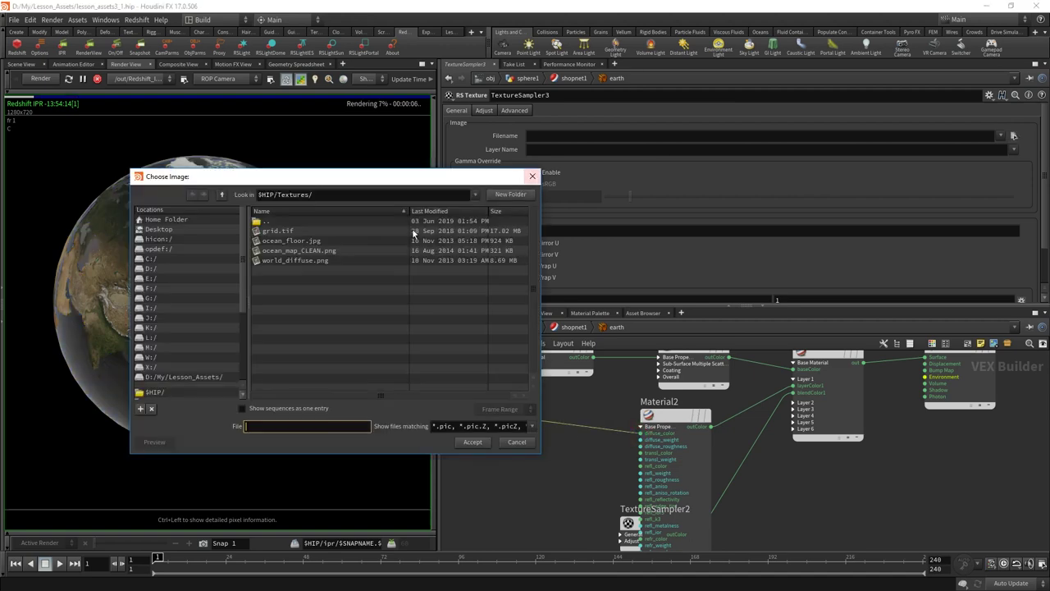
pyautogui.doubleClick(292, 245)
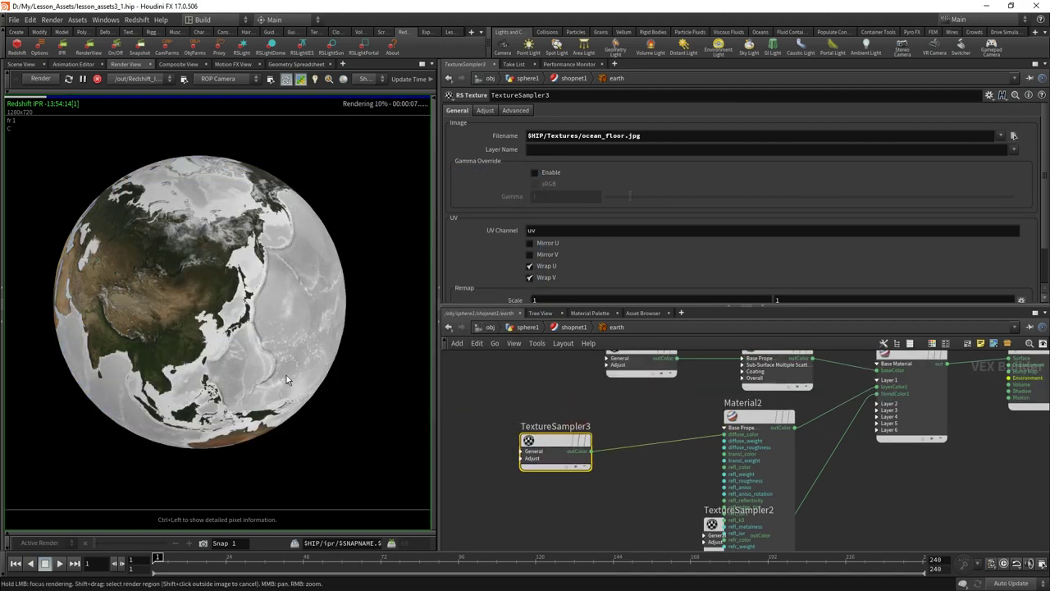
# Set TextureSampler3's Color Multiplier to dark blue (0.042, 0.089, 0.17).
pyautogui.click(484, 112)
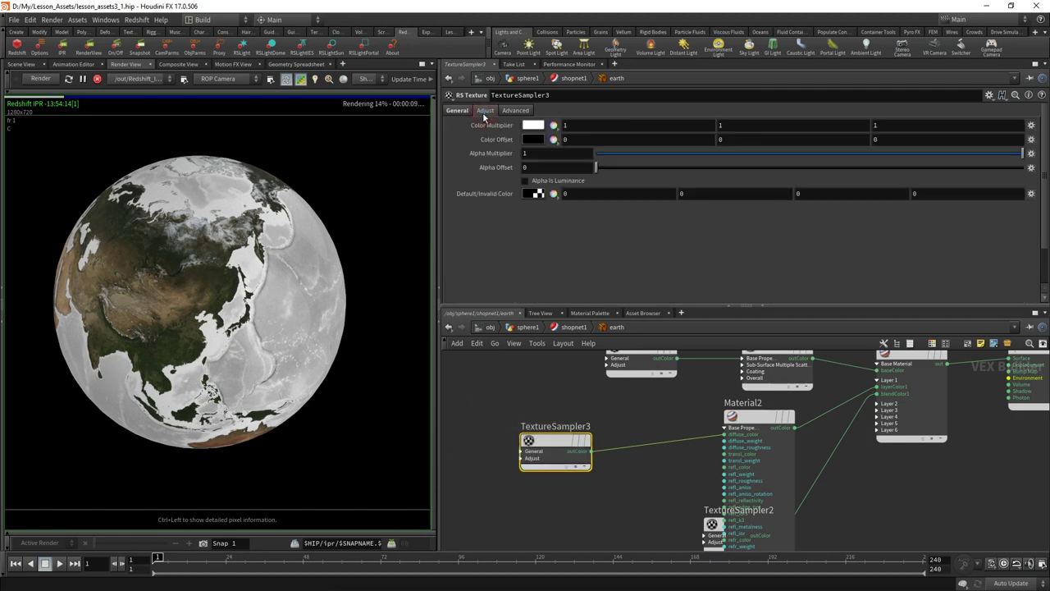
pyautogui.click(533, 127)
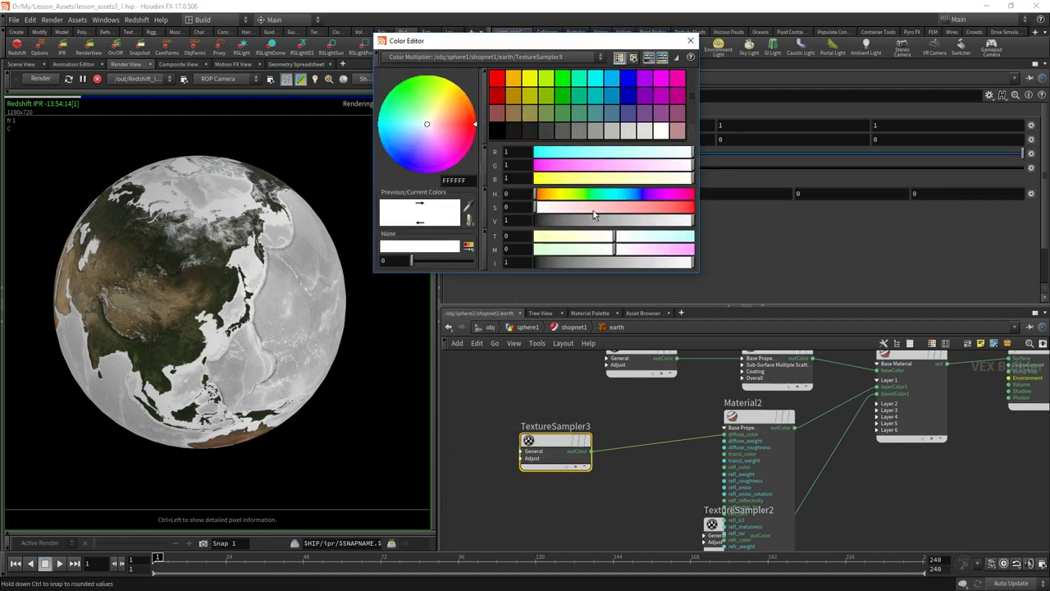
pyautogui.moveTo(633, 202); pyautogui.dragTo(653, 210)
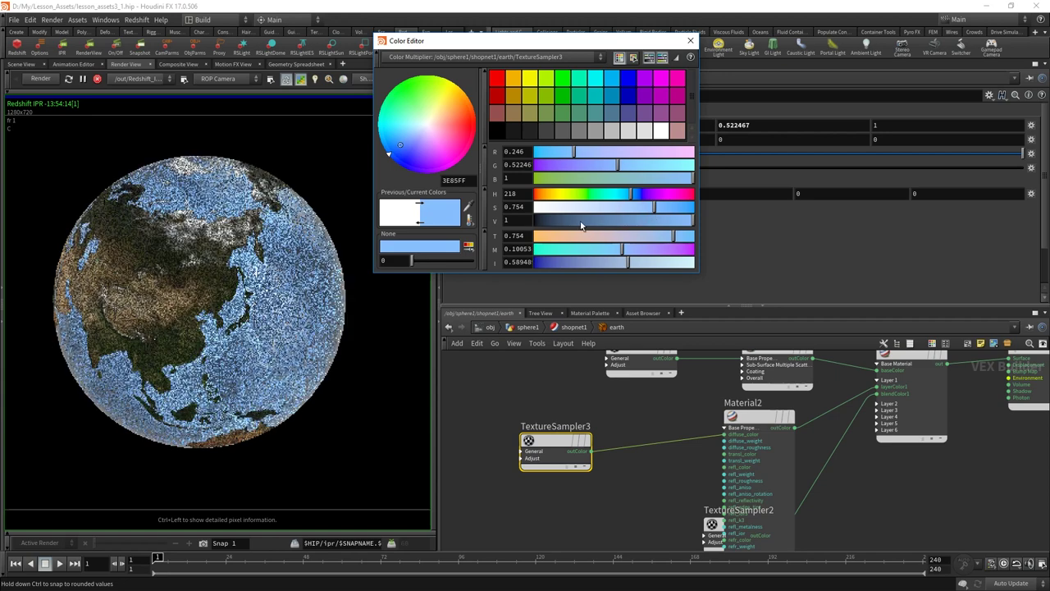
pyautogui.moveTo(572, 226); pyautogui.dragTo(562, 223)
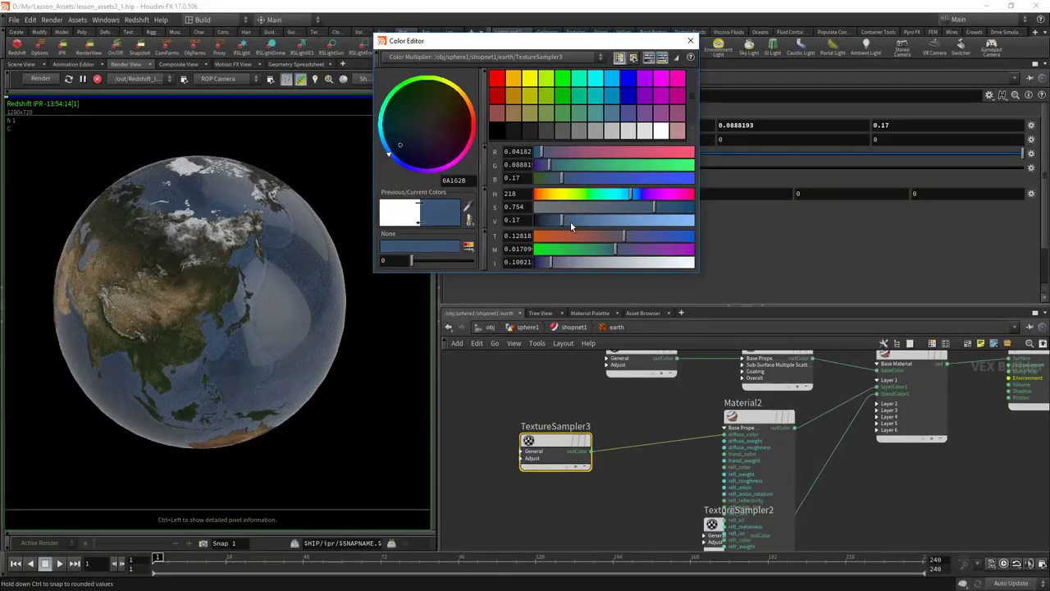
pyautogui.press('Tab')
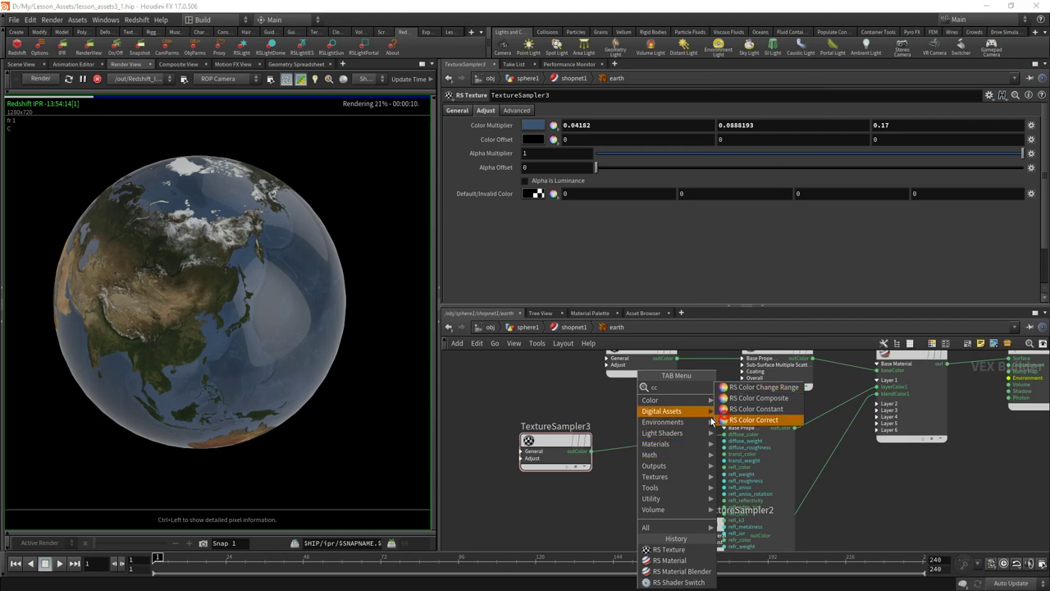
# Insert RSColorCorrection1 between TextureSampler3 and Material2 with contrast 0.245 and gamma 0.528.
pyautogui.click(763, 418)
pyautogui.click(659, 442)
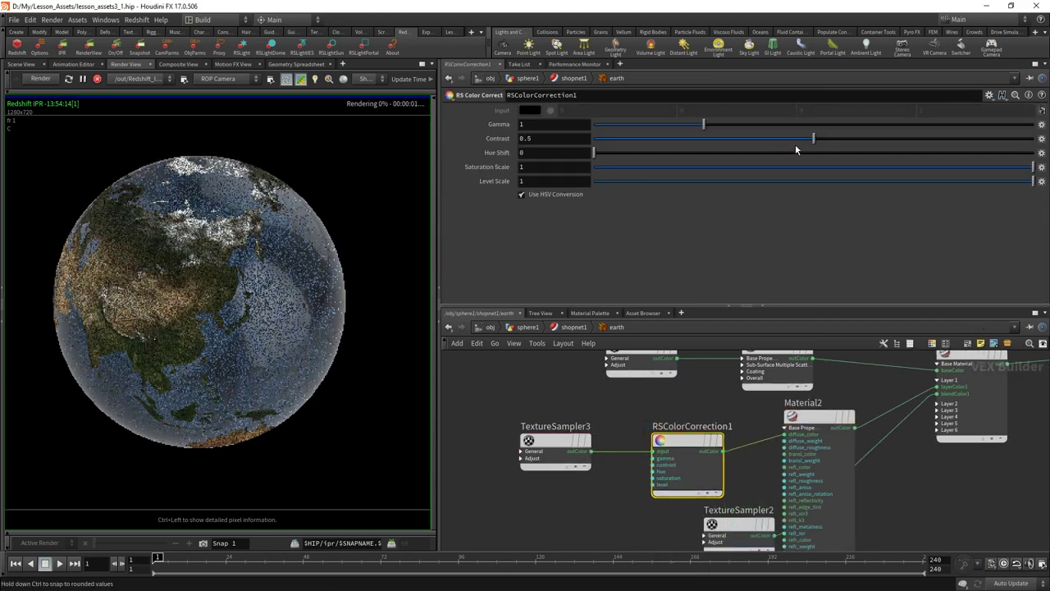
pyautogui.click(701, 142)
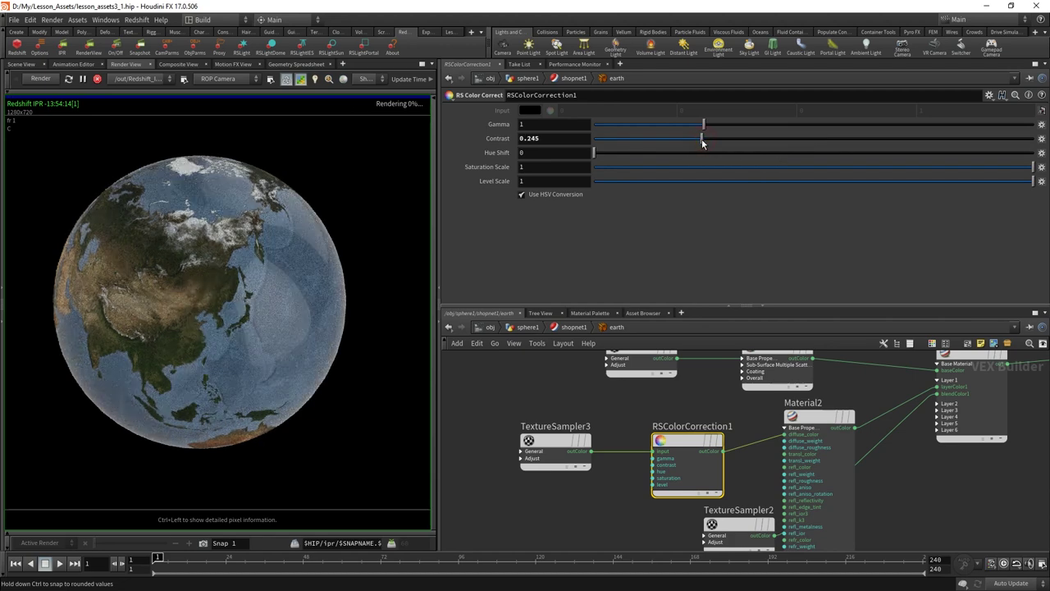
pyautogui.click(781, 124)
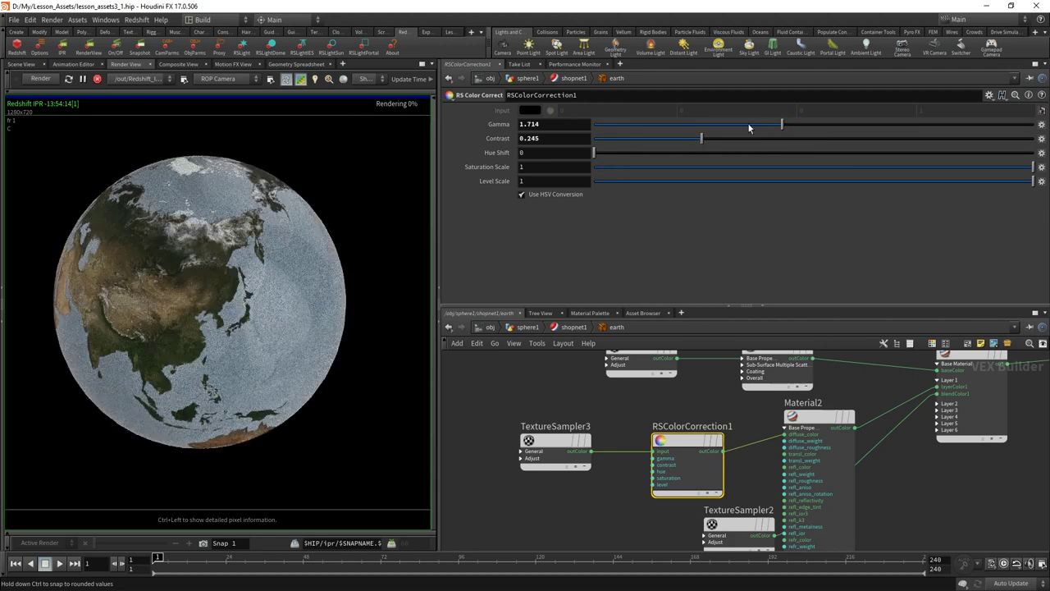
pyautogui.click(641, 127)
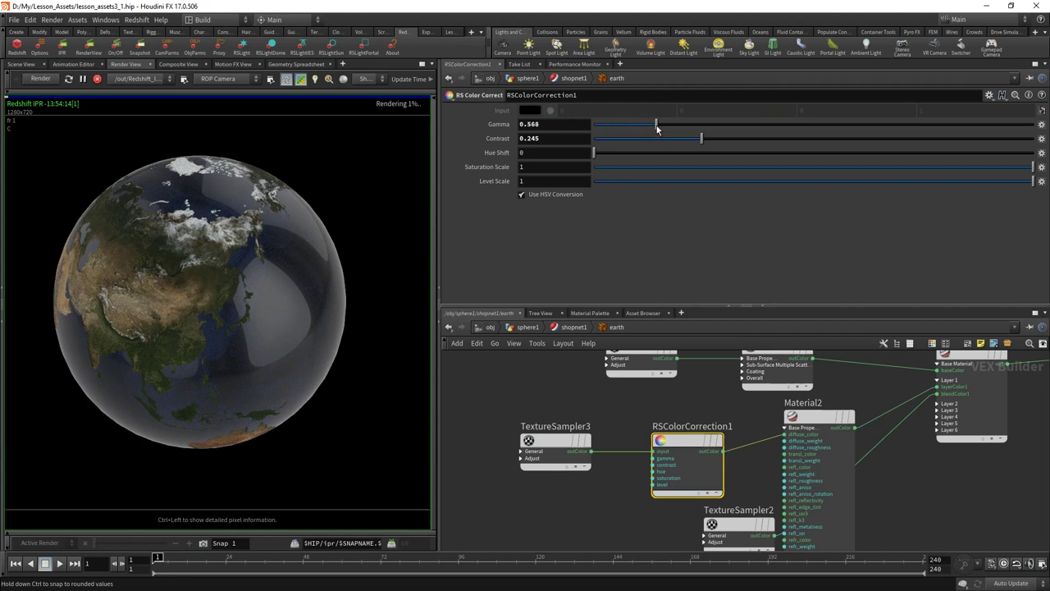
pyautogui.moveTo(656, 129); pyautogui.dragTo(650, 132)
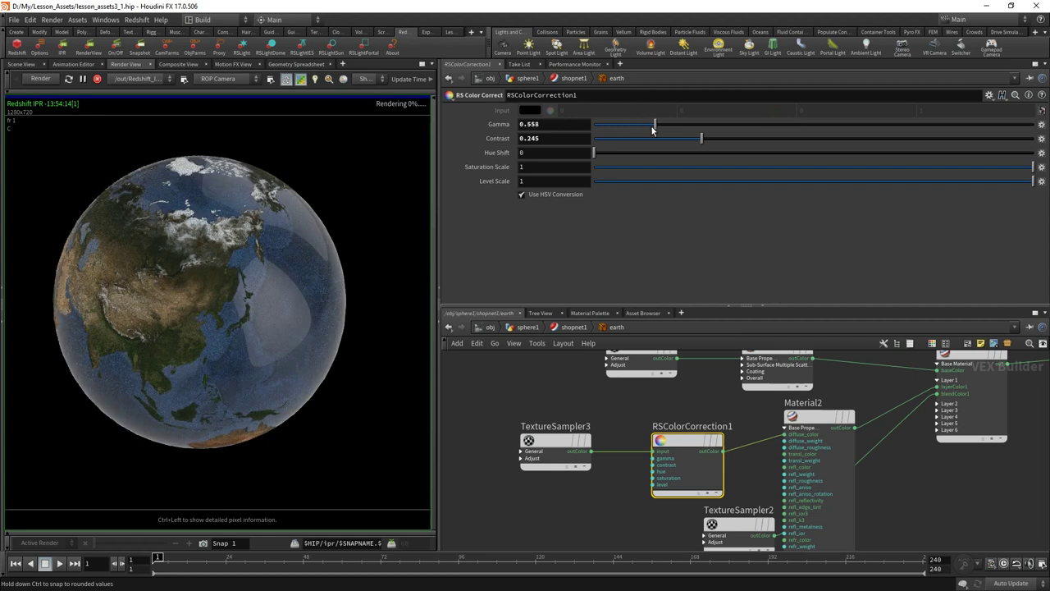
# Set Material2's reflection weight to 0.355 and reflection roughness to 0.156.
pyautogui.click(819, 417)
pyautogui.scroll(-3, 538, 279)
pyautogui.click(746, 222)
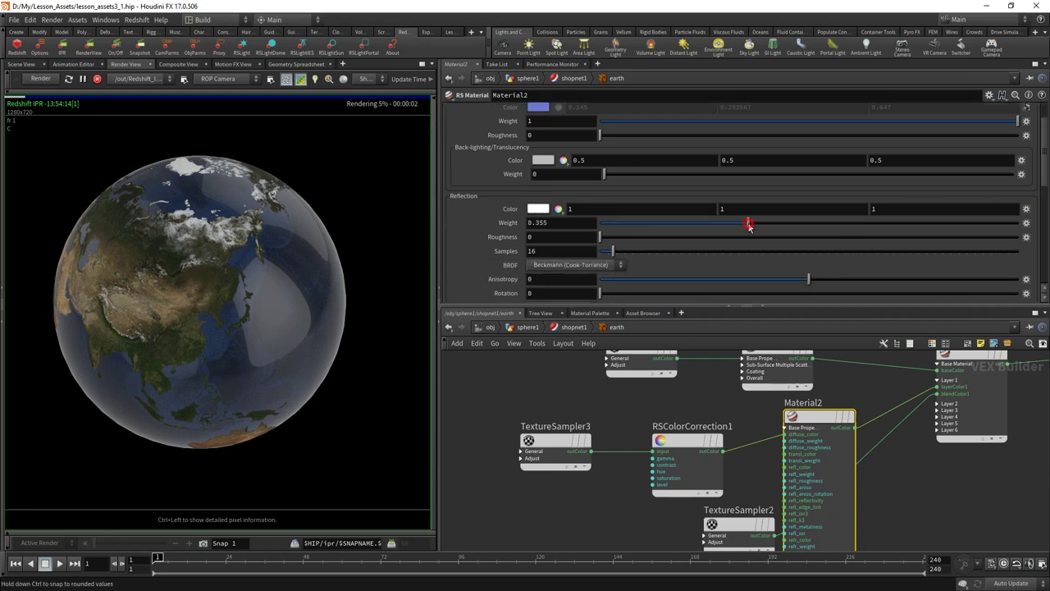
pyautogui.moveTo(645, 236)
pyautogui.mouseDown()
pyautogui.moveTo(692, 238)
pyautogui.moveTo(666, 236)
pyautogui.mouseUp()
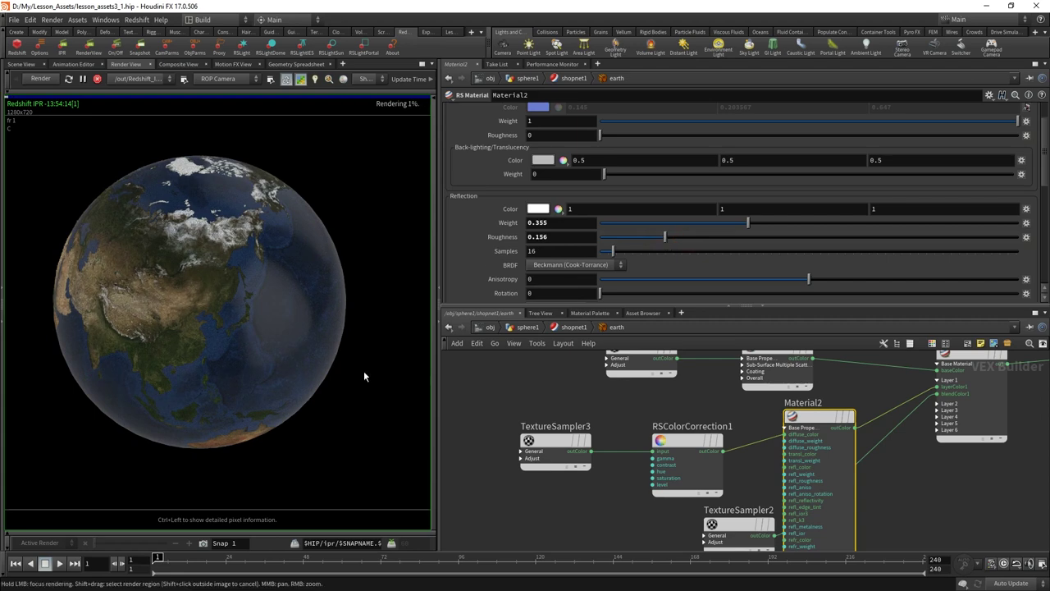
pyautogui.scroll(-3, 704, 510)
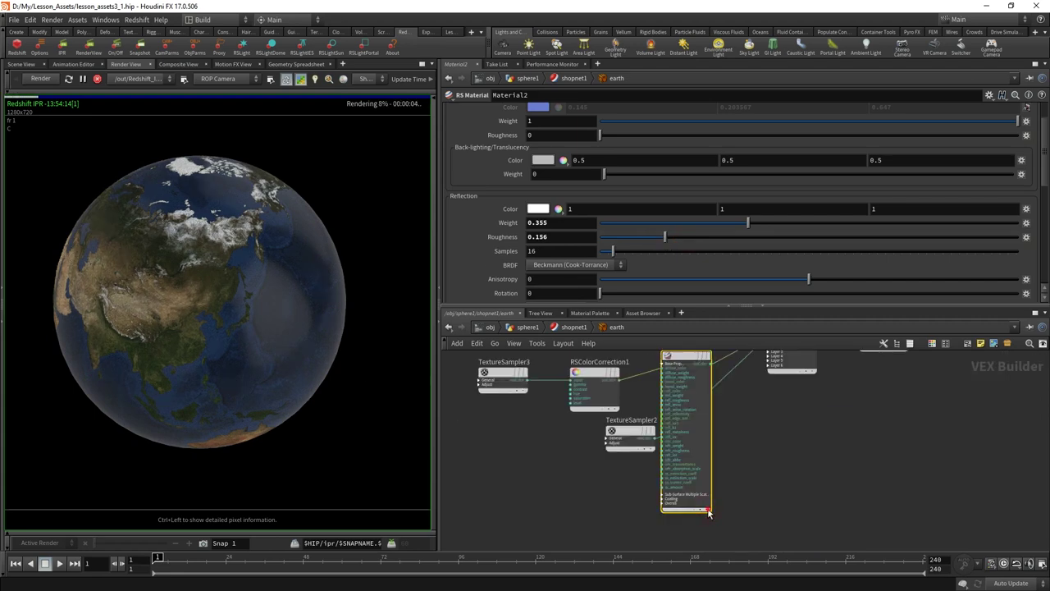
pyautogui.click(708, 511)
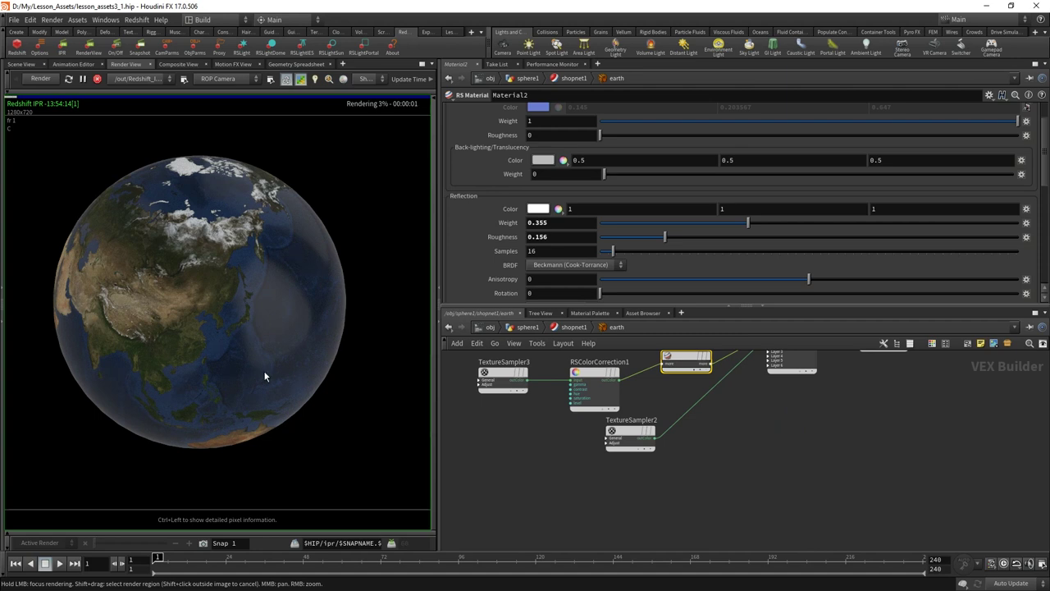
pyautogui.moveTo(435, 180); pyautogui.dragTo(562, 181)
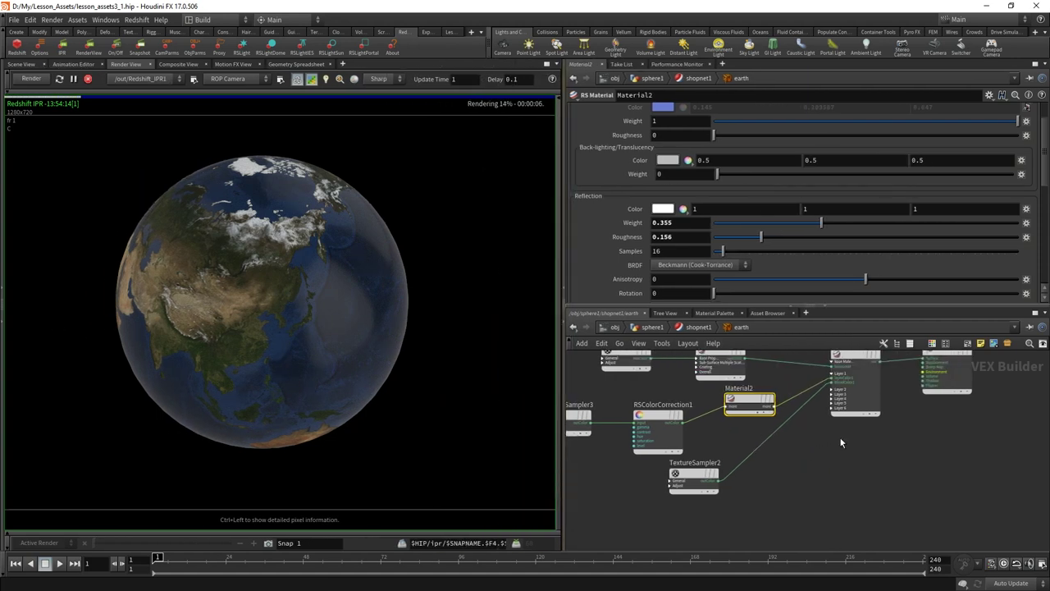
# Place an unwired RS Noise node, RSNoise1, in the earth network using 'rsn'.
pyautogui.press('Tab')
pyautogui.write('rsn')
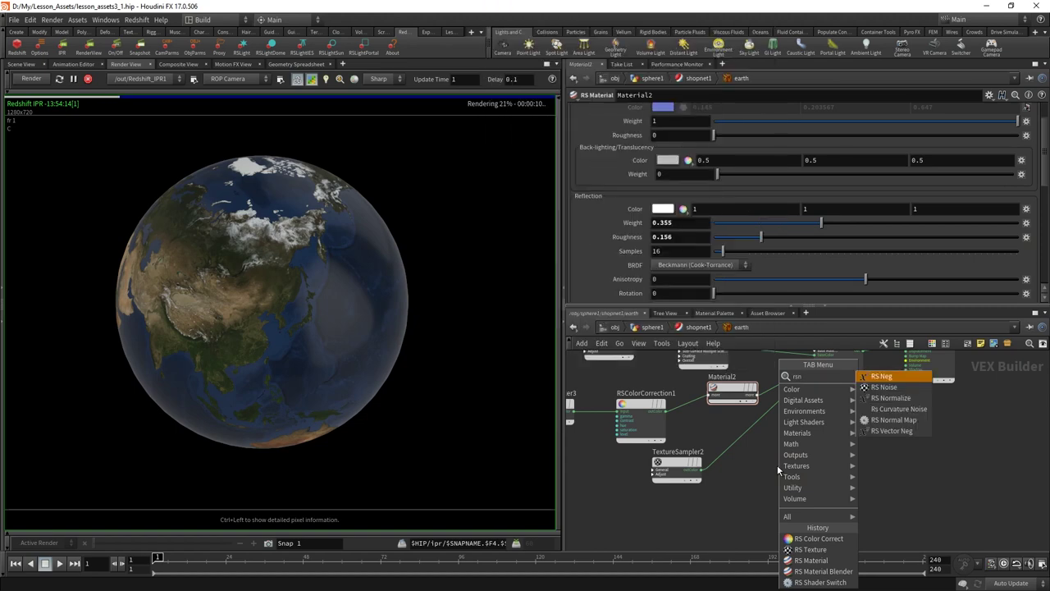
pyautogui.press('Down')
pyautogui.press('Return')
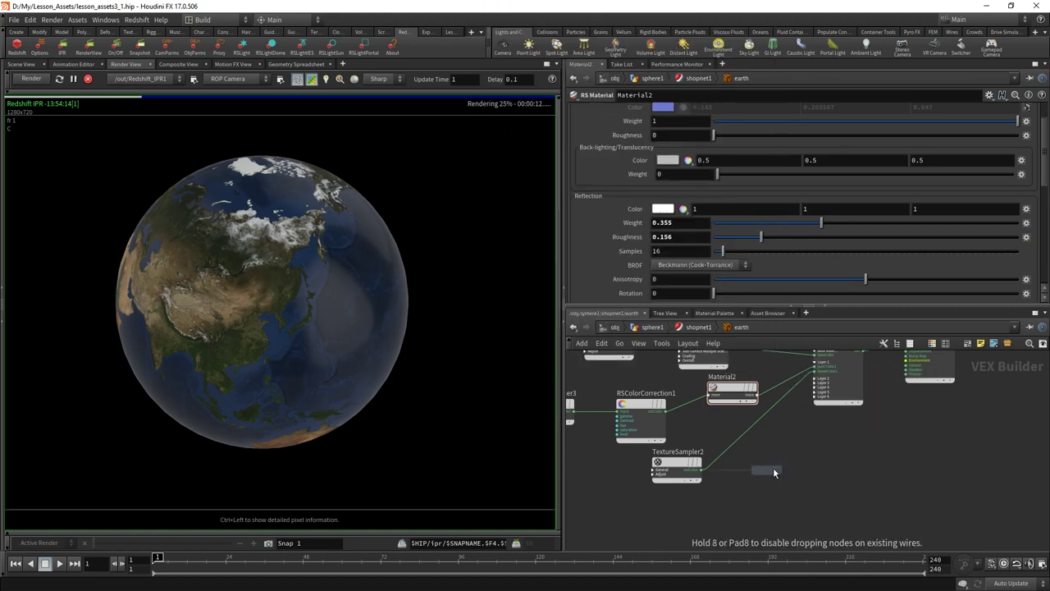
pyautogui.click(772, 467)
pyautogui.click(86, 80)
pyautogui.moveTo(812, 412); pyautogui.dragTo(726, 446, button='middle')
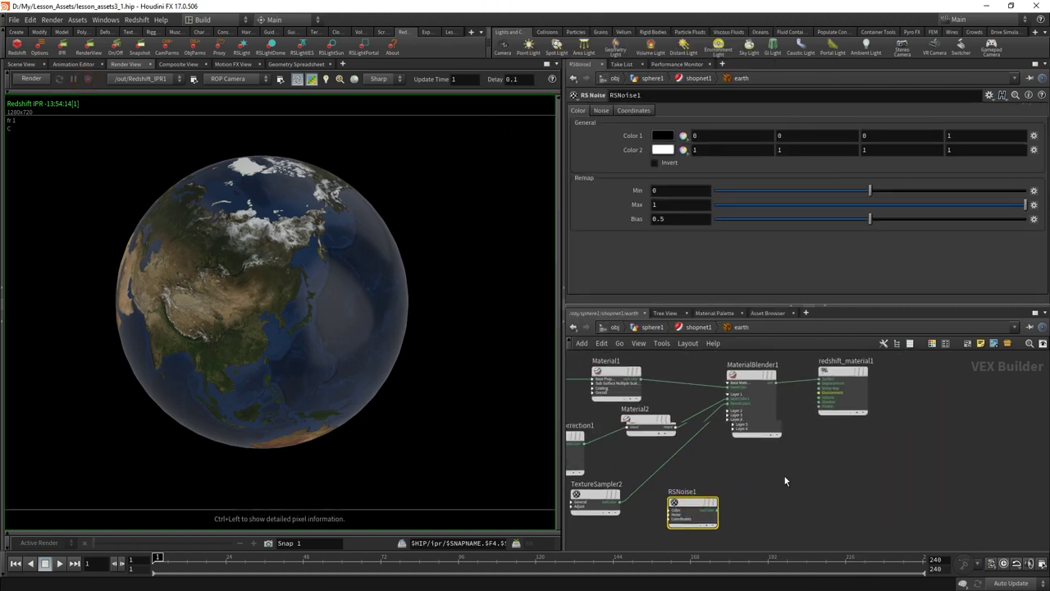
pyautogui.click(740, 493)
pyautogui.press('Tab')
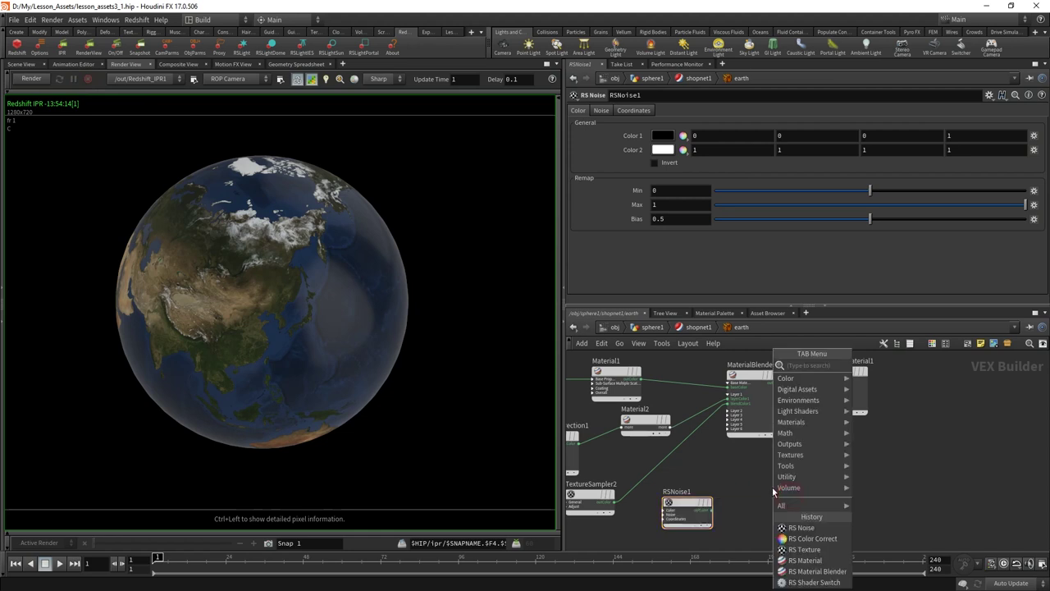
# Add BumpMap1 fed by RSNoise1's colour and wire it into redshift_material1's Bump Map input.
pyautogui.write('bump')
pyautogui.press('Down')
pyautogui.press('Return')
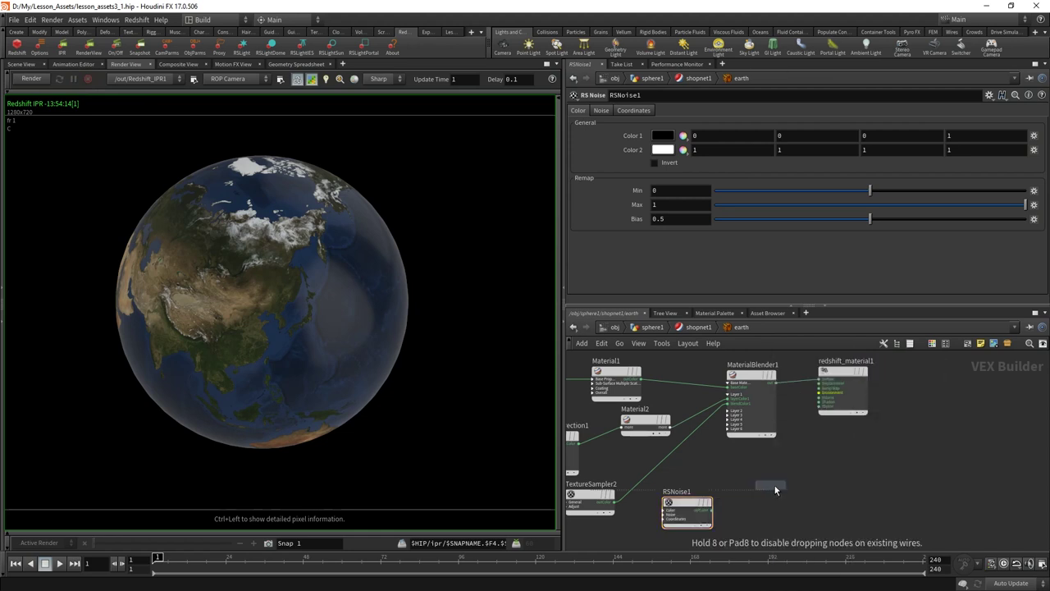
pyautogui.click(742, 488)
pyautogui.scroll(5, 707, 492)
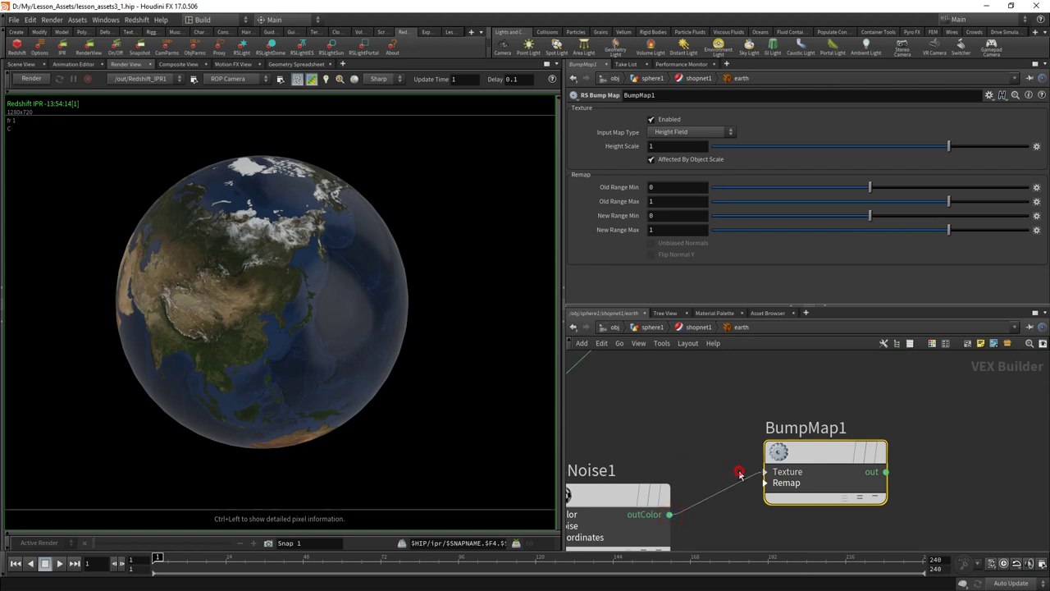
pyautogui.click(741, 474)
pyautogui.click(759, 492)
pyautogui.scroll(-1, 849, 471)
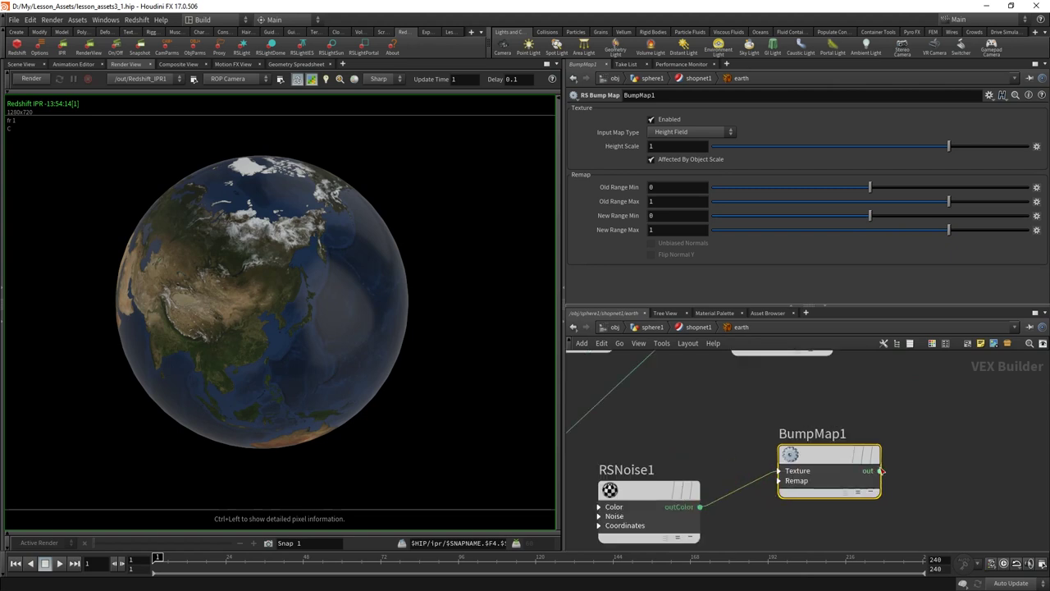
pyautogui.moveTo(907, 422); pyautogui.dragTo(808, 524, button='middle')
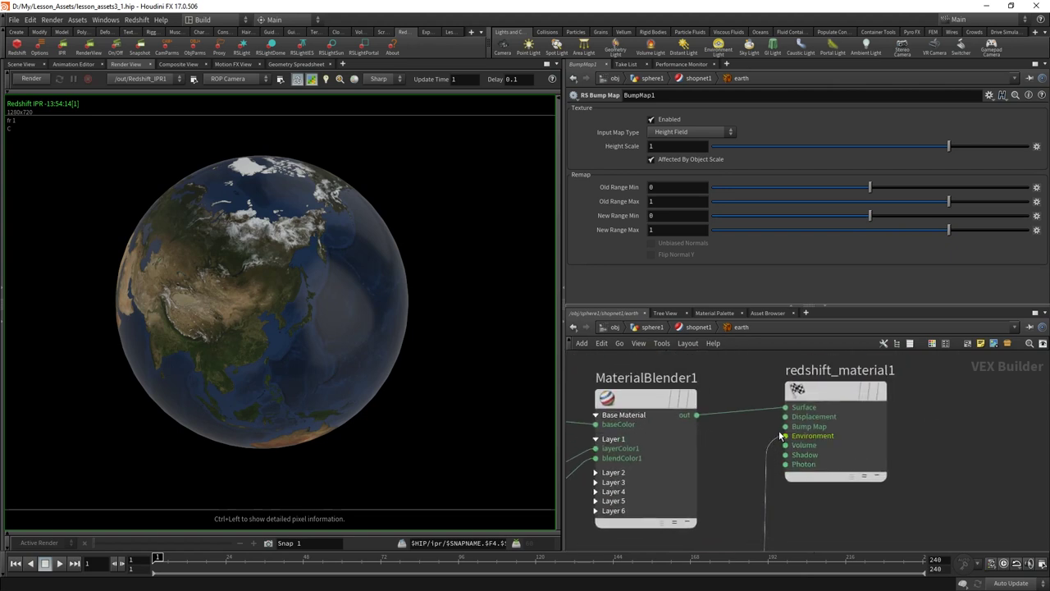
pyautogui.click(783, 427)
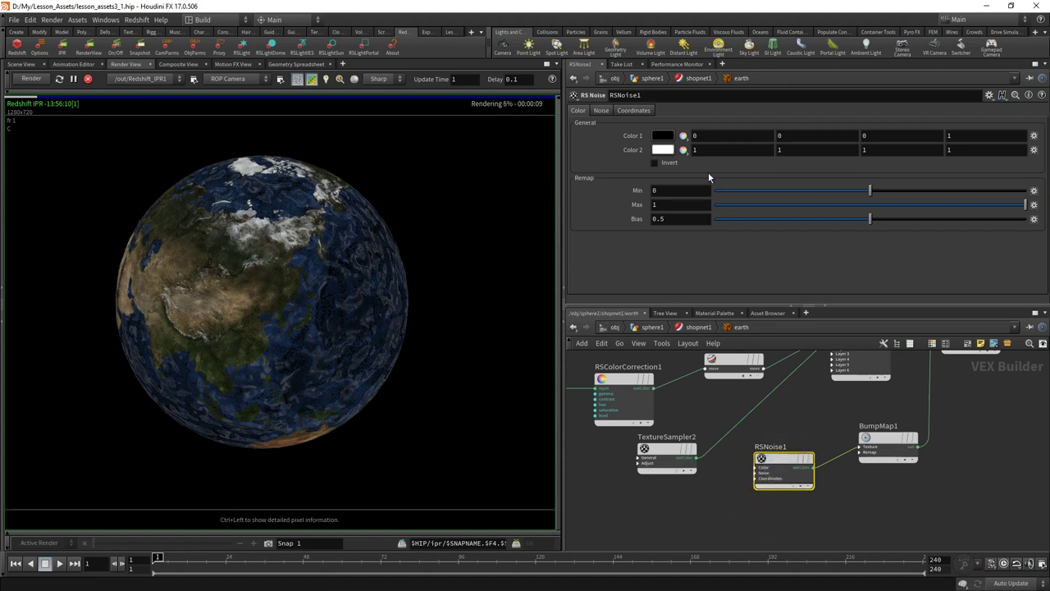
# Set RSNoise1's Overall Scale to 150 on the Coordinates tab.
pyautogui.click(633, 110)
pyautogui.click(675, 164)
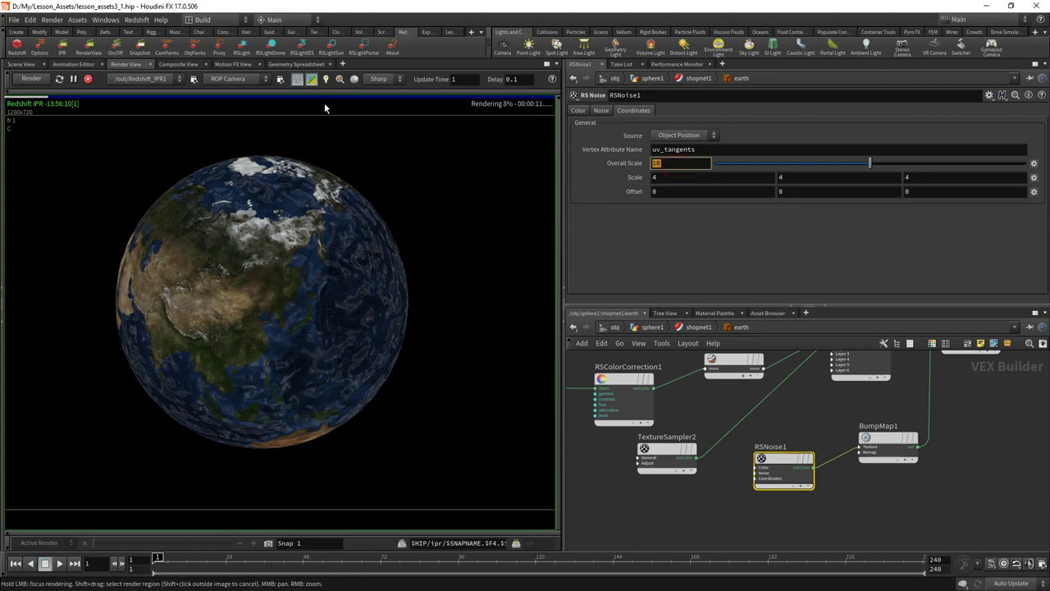
pyautogui.press('Return')
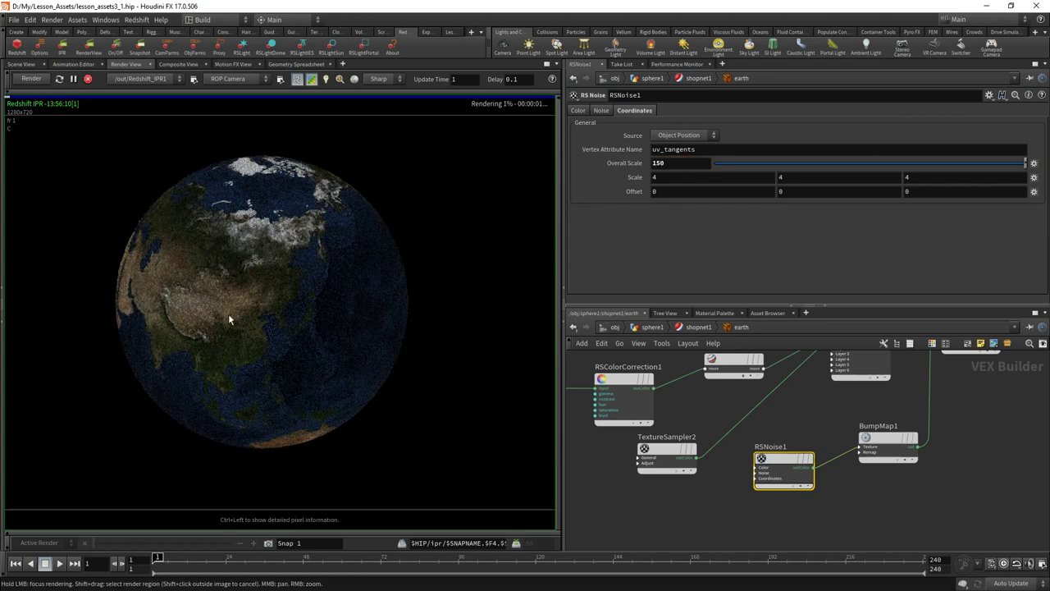
pyautogui.scroll(3, 230, 315)
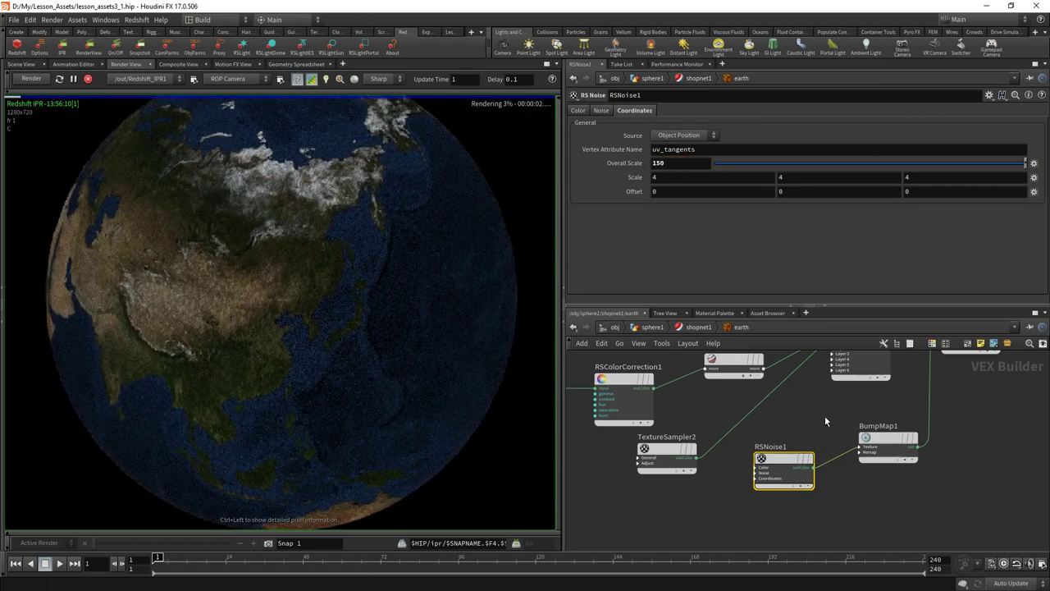
# Set BumpMap1's Height Scale to 0.1.
pyautogui.click(890, 447)
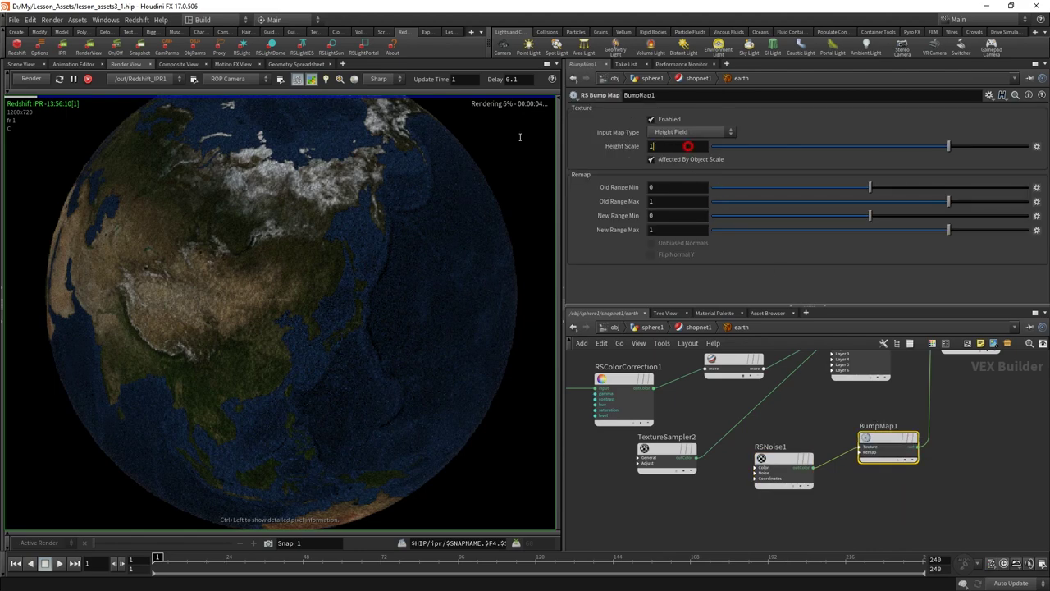
pyautogui.doubleClick(687, 146)
pyautogui.write('0.')
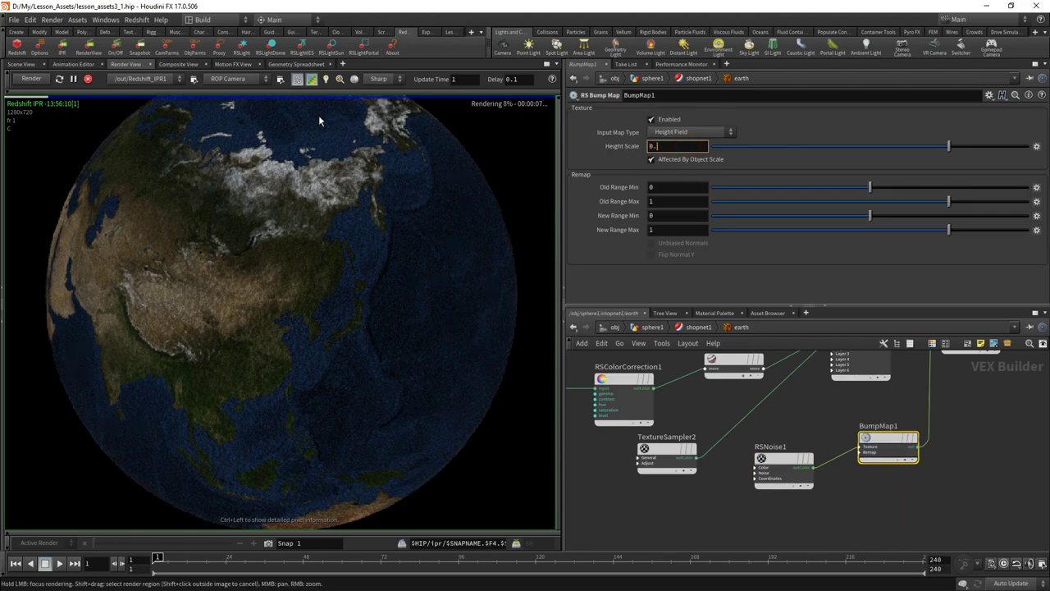
pyautogui.write('1')
pyautogui.press('Return')
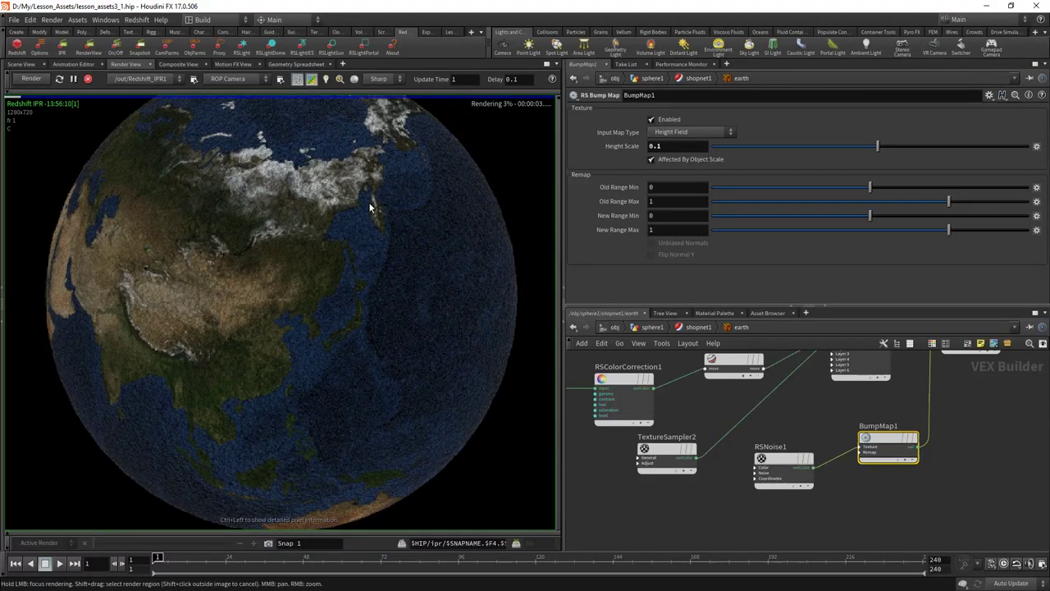
pyautogui.scroll(-2, 727, 459)
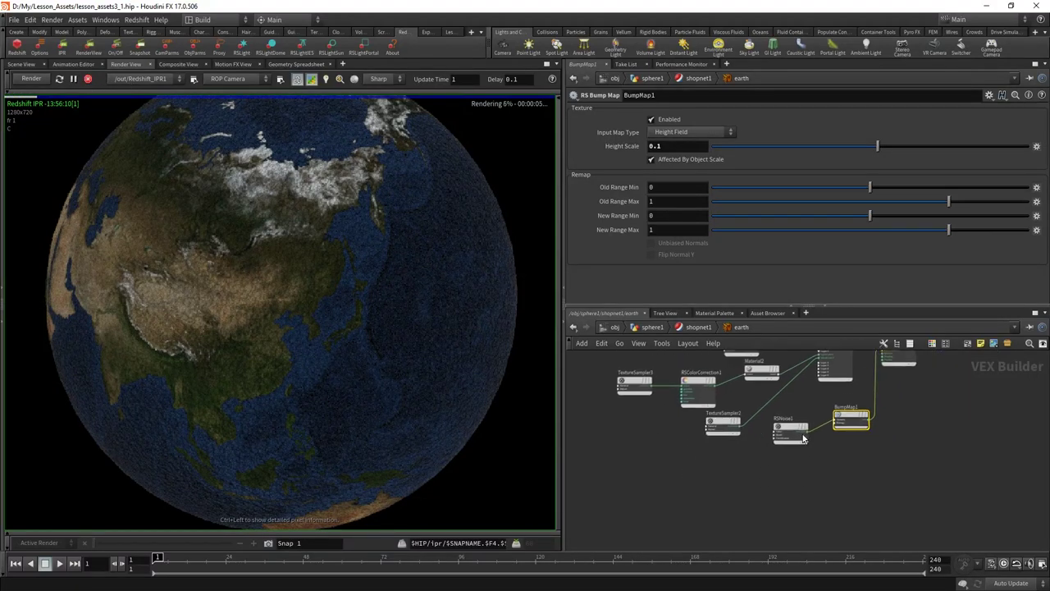
# Insert an RS Mul node (RSMathMulVector1) into the wire from RSNoise1 to BumpMap1.
pyautogui.moveTo(800, 427); pyautogui.dragTo(725, 466)
pyautogui.click(860, 400)
pyautogui.press('Tab')
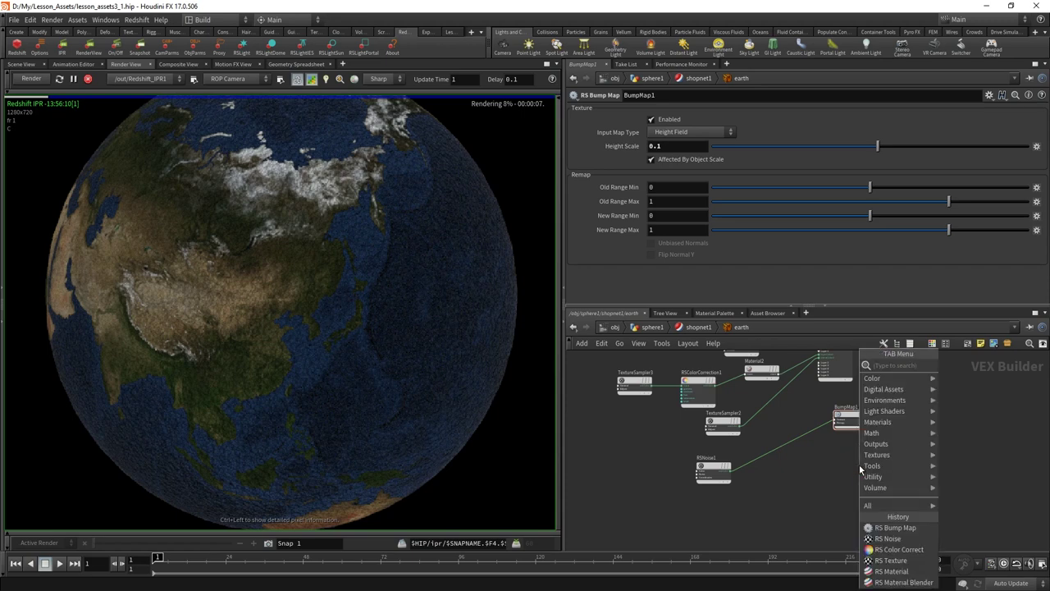
pyautogui.write('mul')
pyautogui.press('Return')
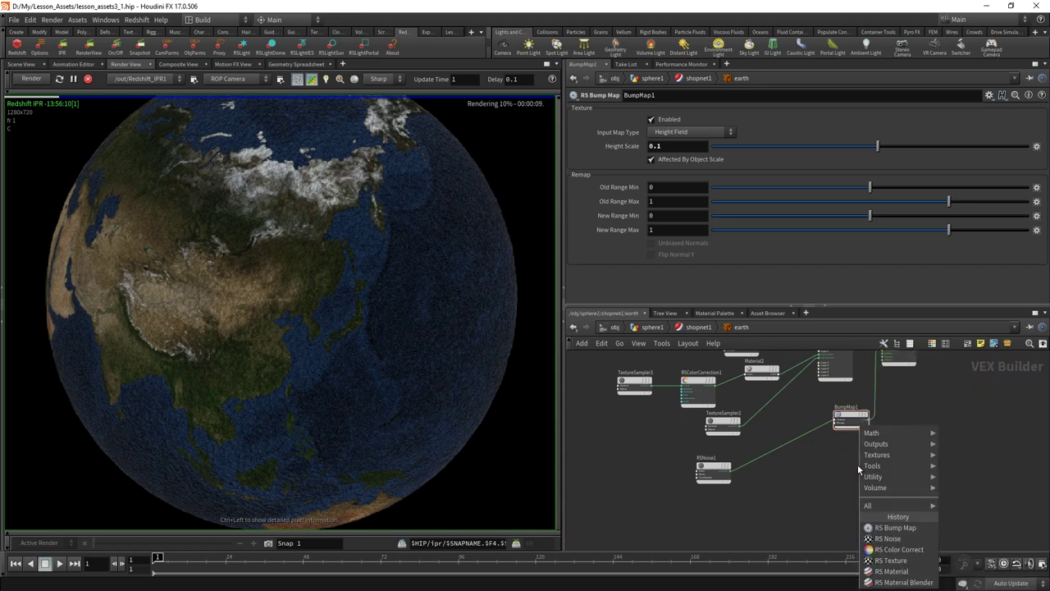
pyautogui.click(789, 439)
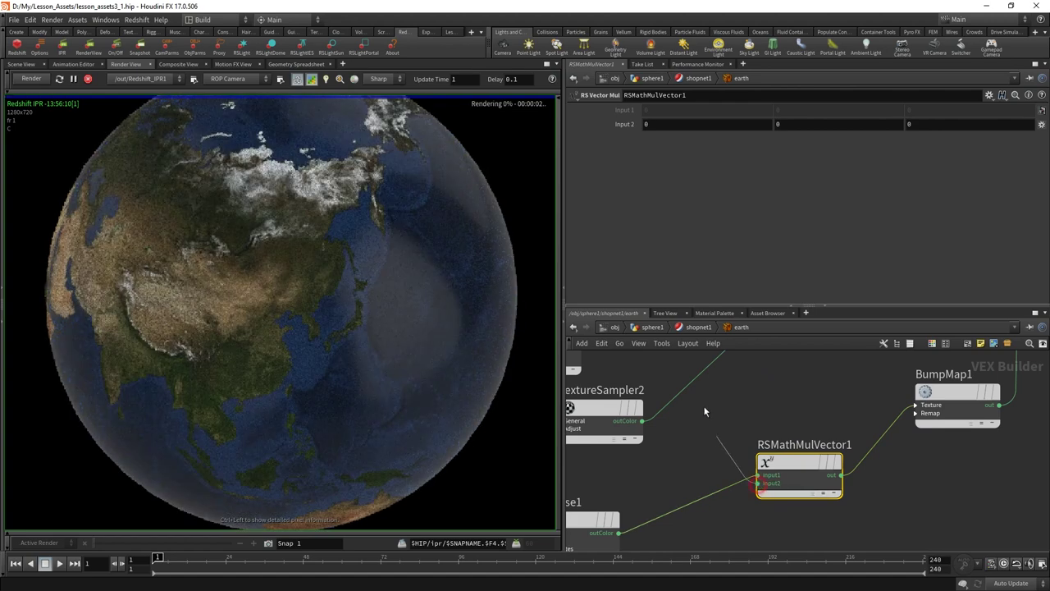
pyautogui.scroll(-5, 785, 487)
pyautogui.scroll(-2, 808, 428)
pyautogui.moveTo(696, 542); pyautogui.dragTo(725, 431, button='middle')
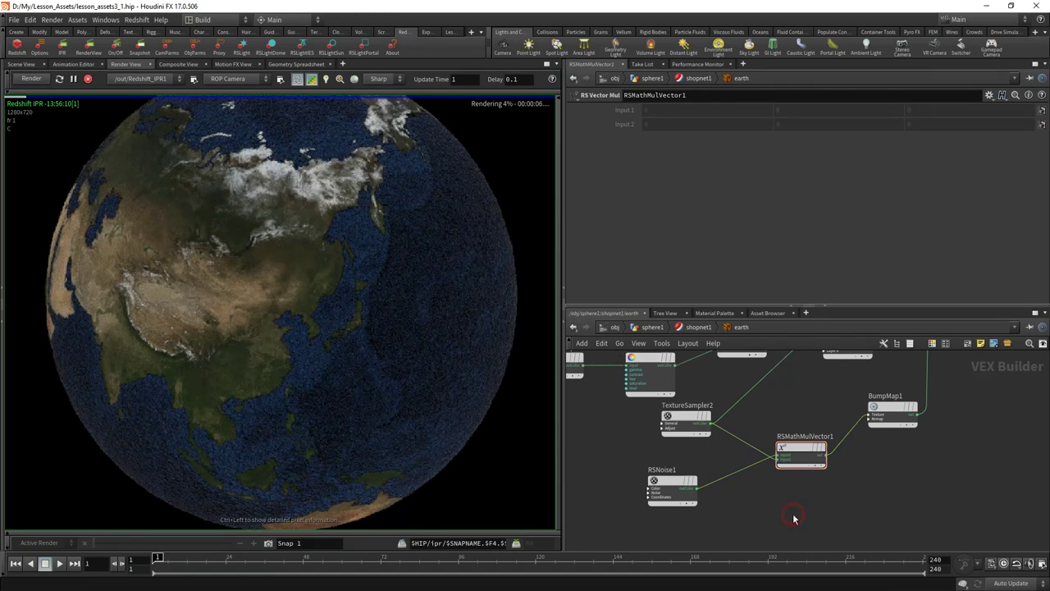
# Add an RS Color Invert node (RSMathInvColor1) to the material network.
pyautogui.press('Tab')
pyautogui.write('nver')
pyautogui.press('Return')
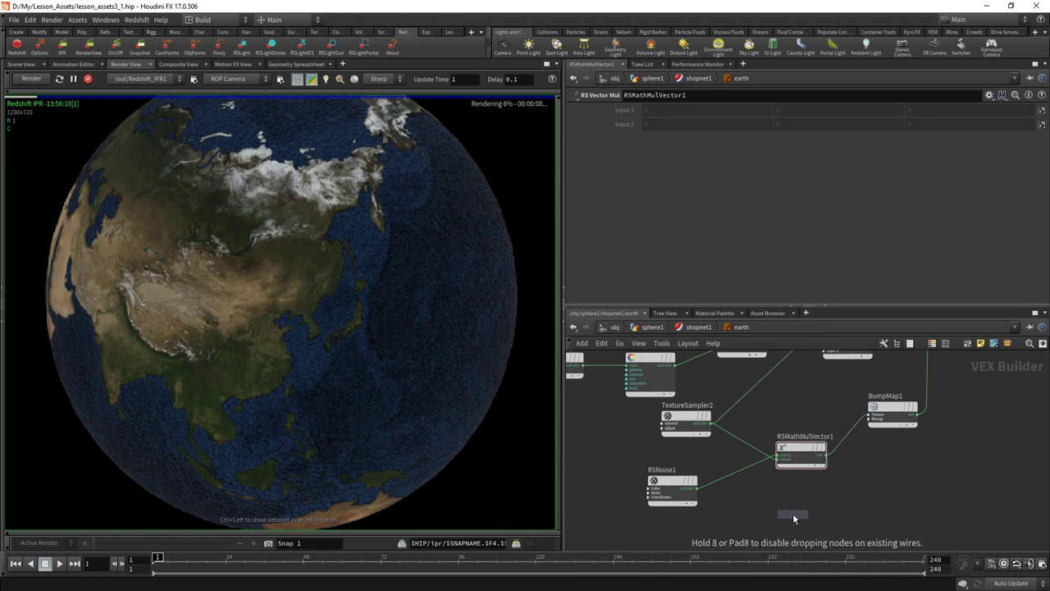
pyautogui.click(734, 436)
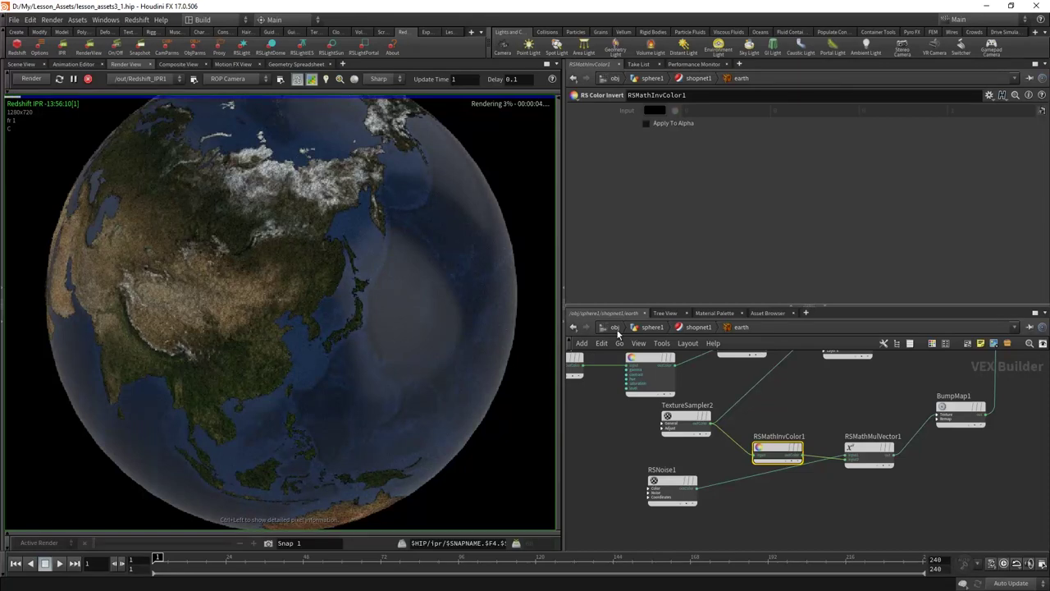
pyautogui.moveTo(682, 379); pyautogui.dragTo(780, 491, button='middle')
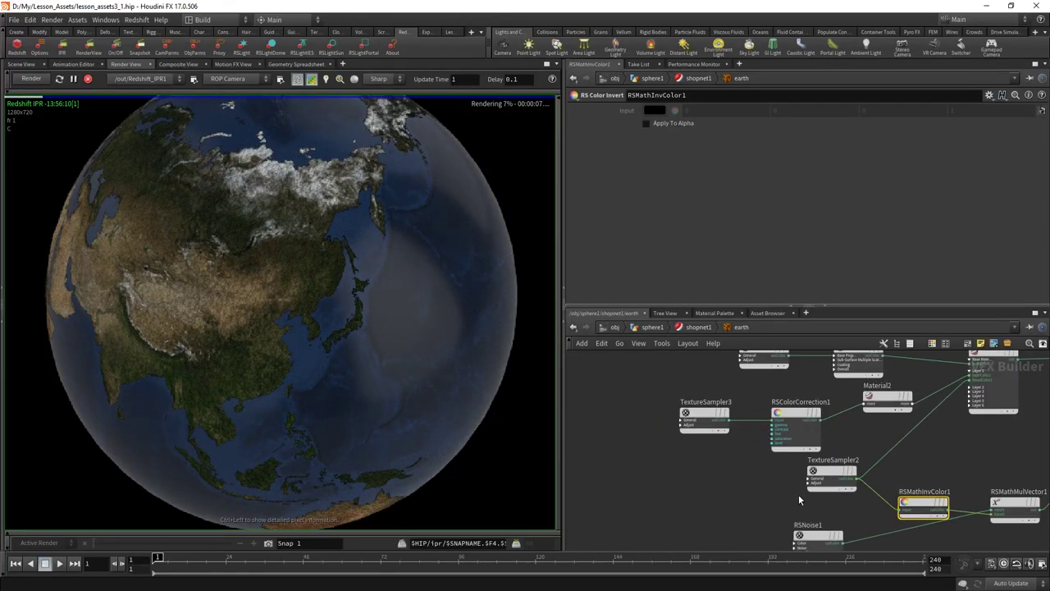
pyautogui.moveTo(939, 451)
pyautogui.mouseDown(button='middle')
pyautogui.moveTo(873, 482)
pyautogui.moveTo(820, 469)
pyautogui.mouseUp(button='middle')
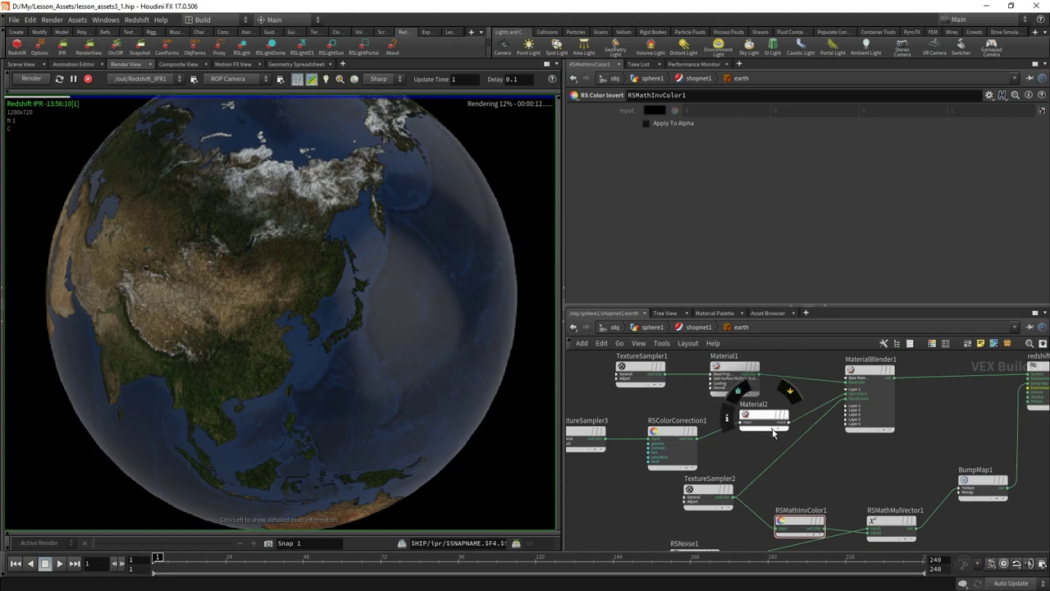
# Add a texture sampler loading grid.tif and wire it into Material2's emission_color.
pyautogui.click(772, 434)
pyautogui.press('Tab')
pyautogui.write('t')
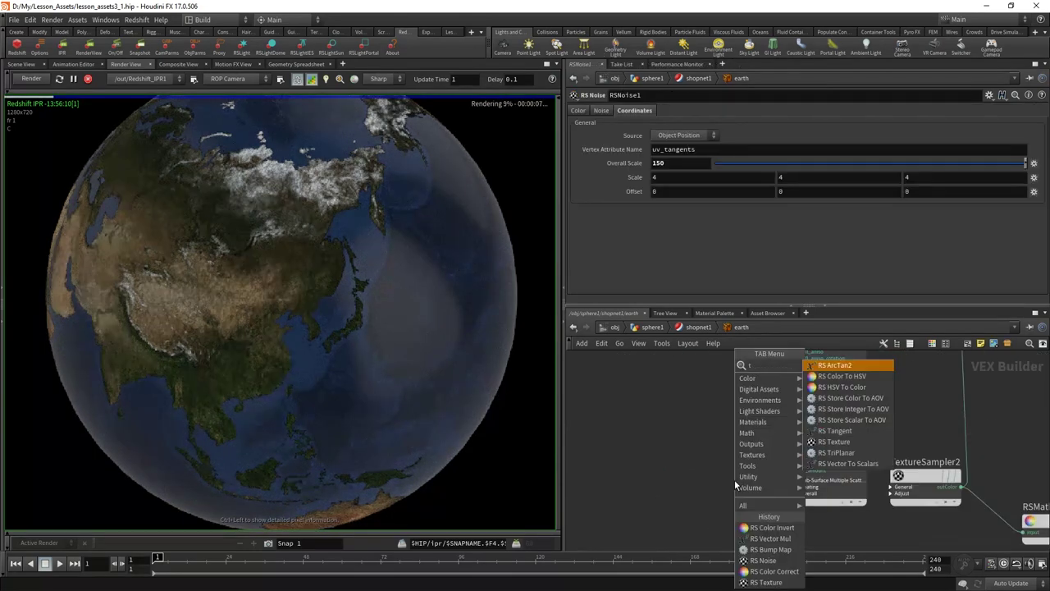
pyautogui.write('exture')
pyautogui.press('Return')
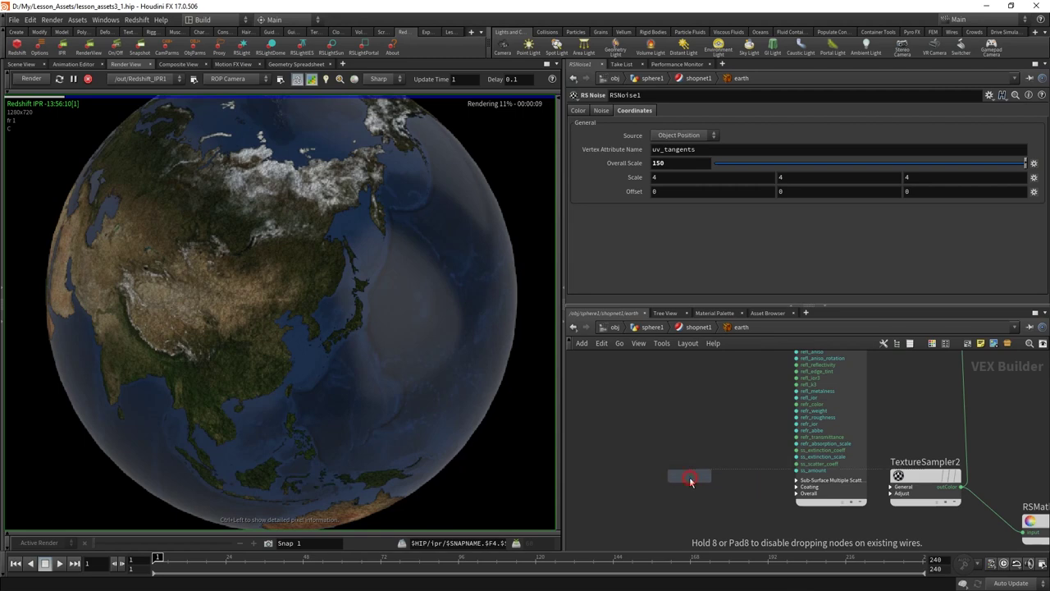
pyautogui.click(689, 482)
pyautogui.click(797, 494)
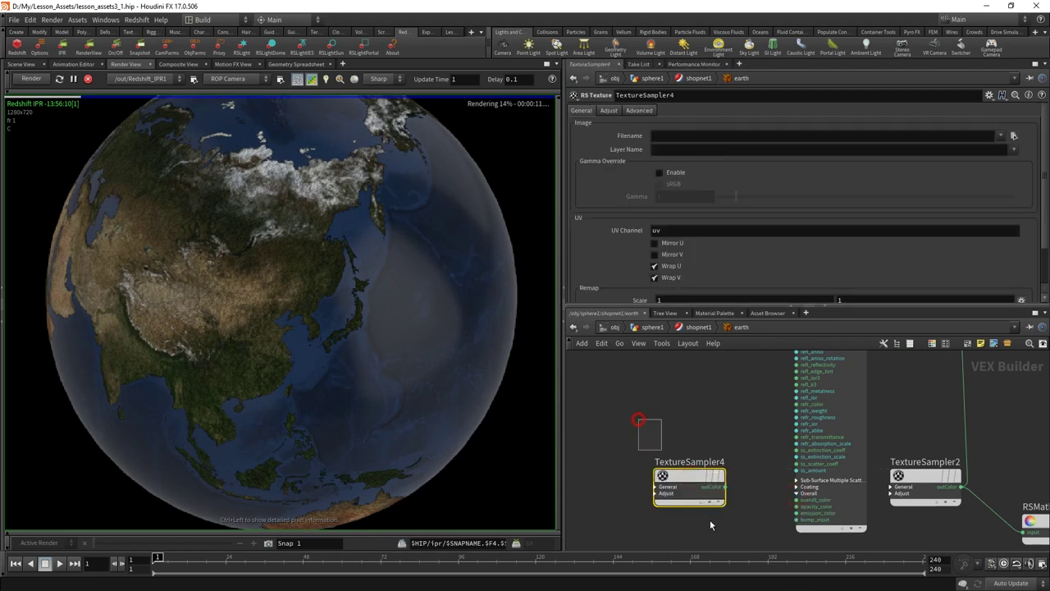
pyautogui.click(1013, 136)
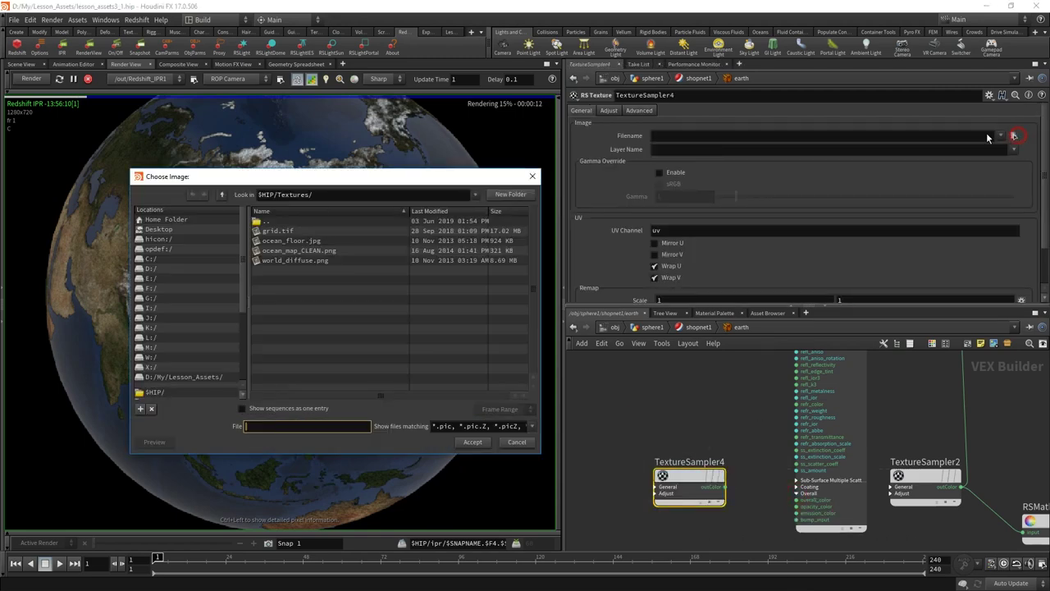
pyautogui.doubleClick(282, 232)
pyautogui.scroll(3, 795, 508)
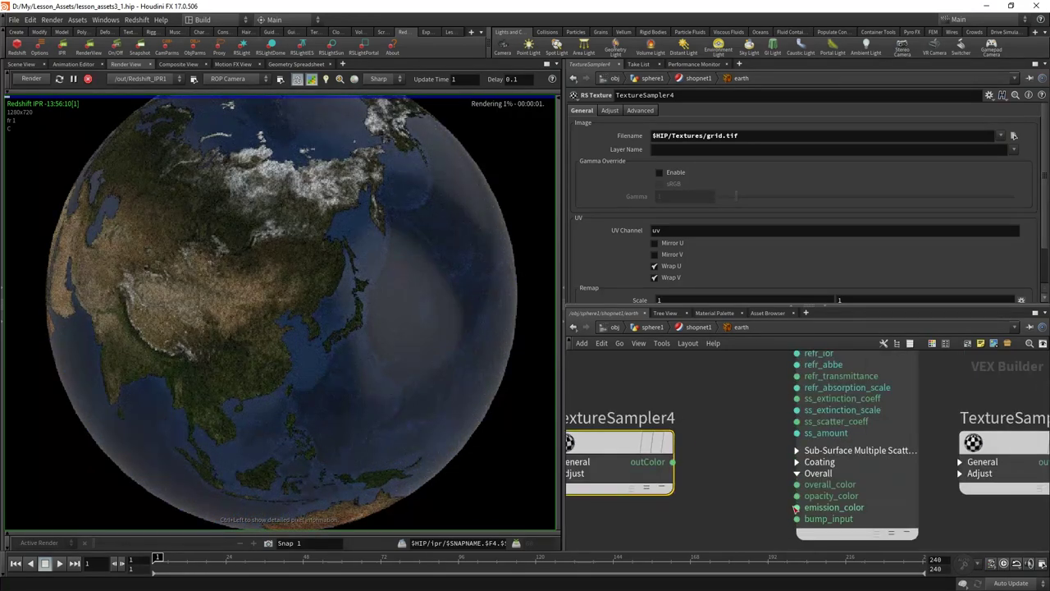
pyautogui.moveTo(795, 508); pyautogui.dragTo(672, 462)
# Set Material2's Emission Weight on the Overall tab to about 0.087.
pyautogui.click(839, 462)
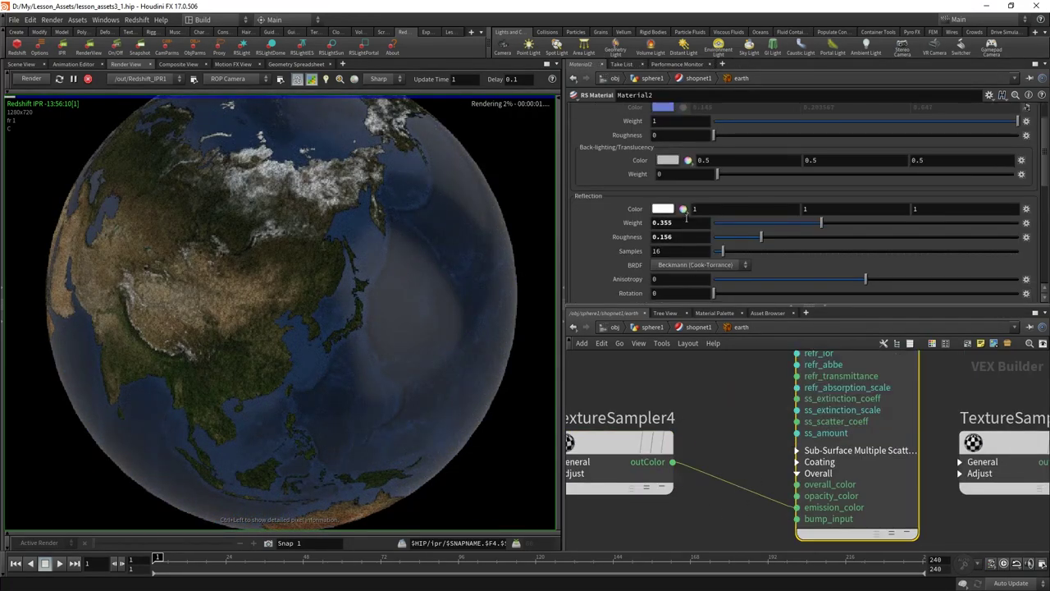
pyautogui.scroll(-3, 777, 395)
pyautogui.scroll(-3, 777, 394)
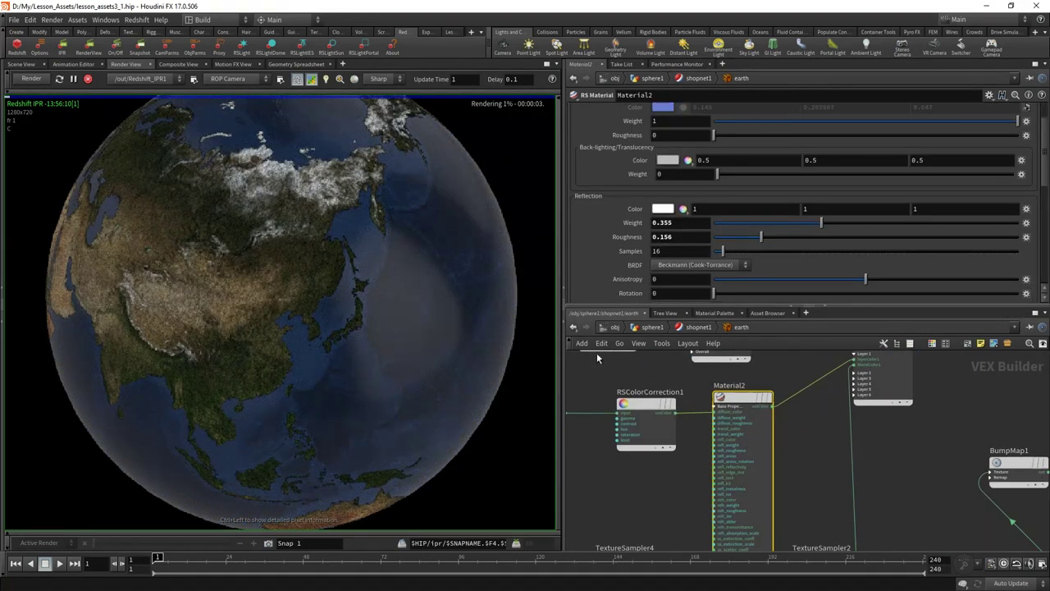
pyautogui.scroll(3, 705, 205)
pyautogui.click(758, 111)
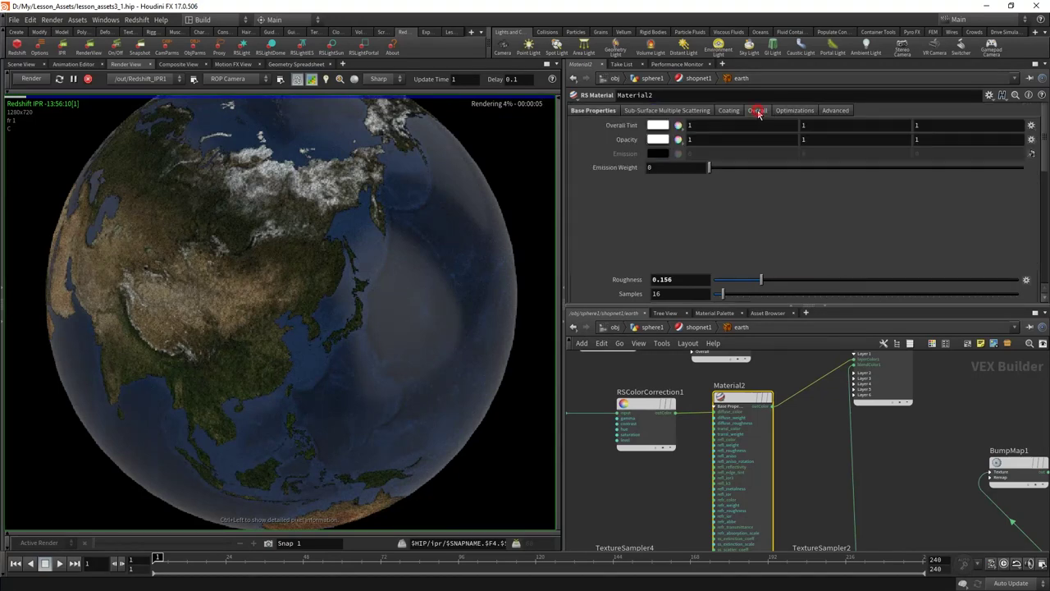
pyautogui.click(731, 167)
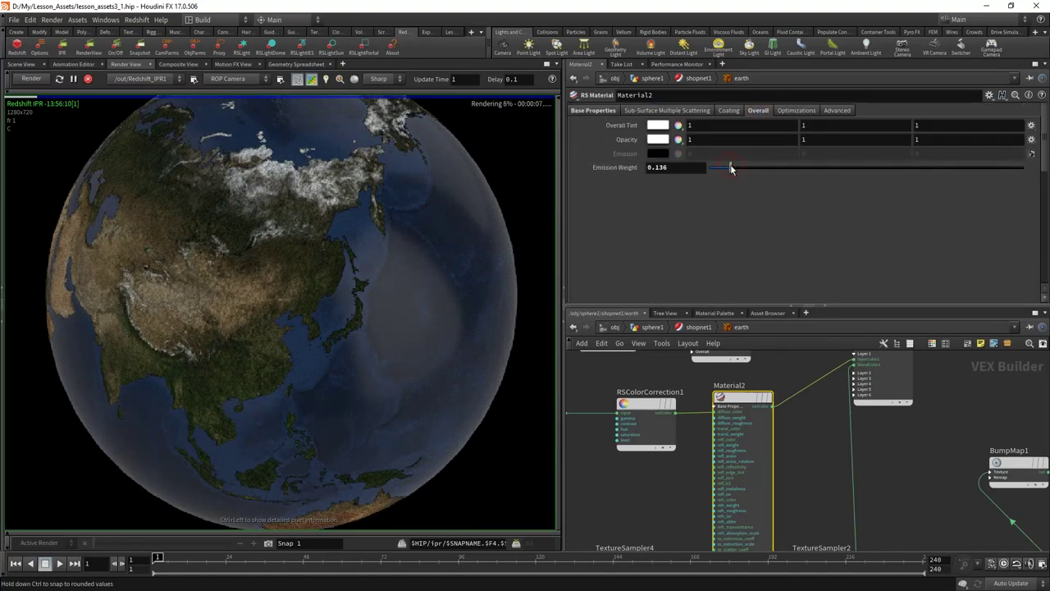
pyautogui.moveTo(724, 170); pyautogui.dragTo(712, 169)
pyautogui.scroll(-4, 648, 443)
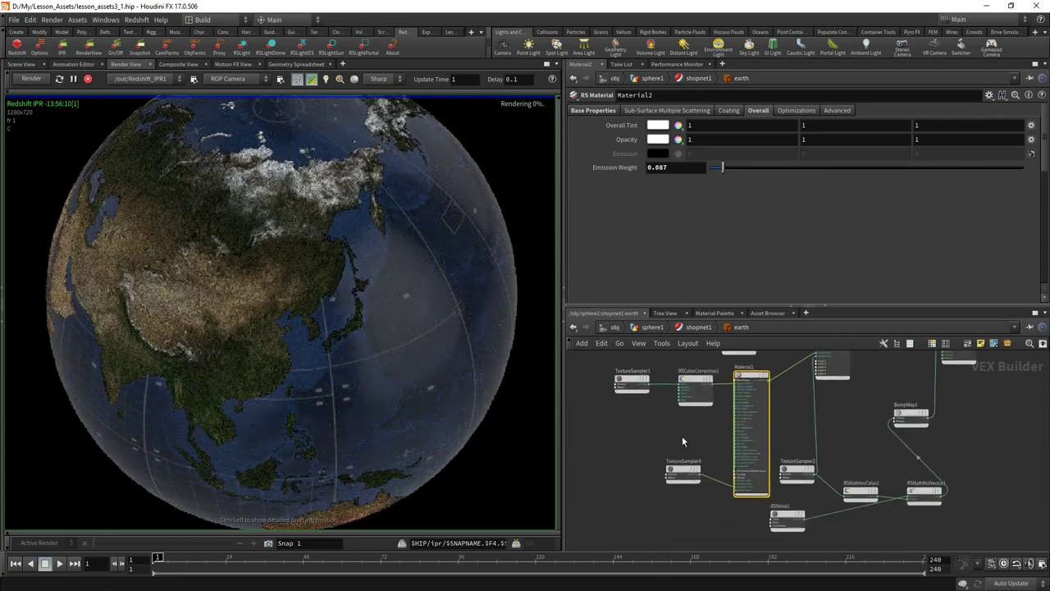
pyautogui.click(694, 461)
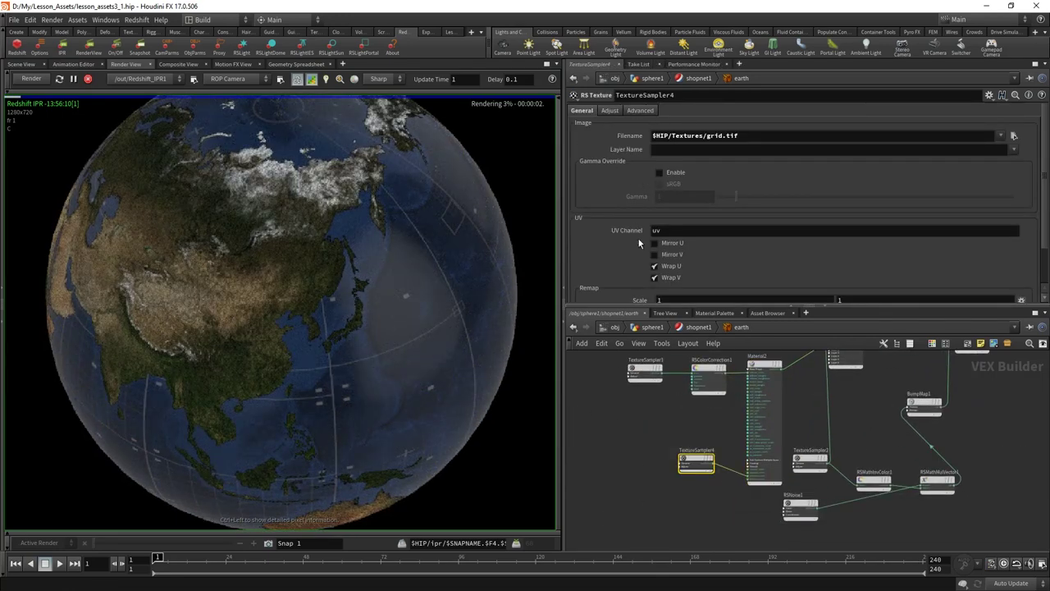
# Set TextureSampler4's Remap Scale to 4 and 2.5, correcting an earlier 5 by 3.
pyautogui.scroll(-2, 639, 242)
pyautogui.write('5')
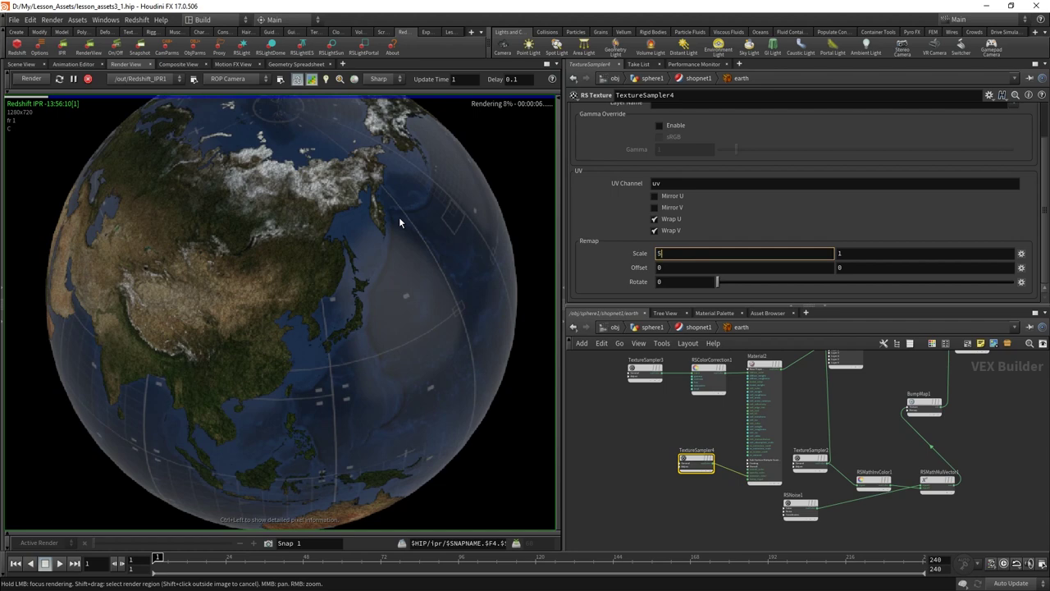
pyautogui.press('Tab')
pyautogui.write('3')
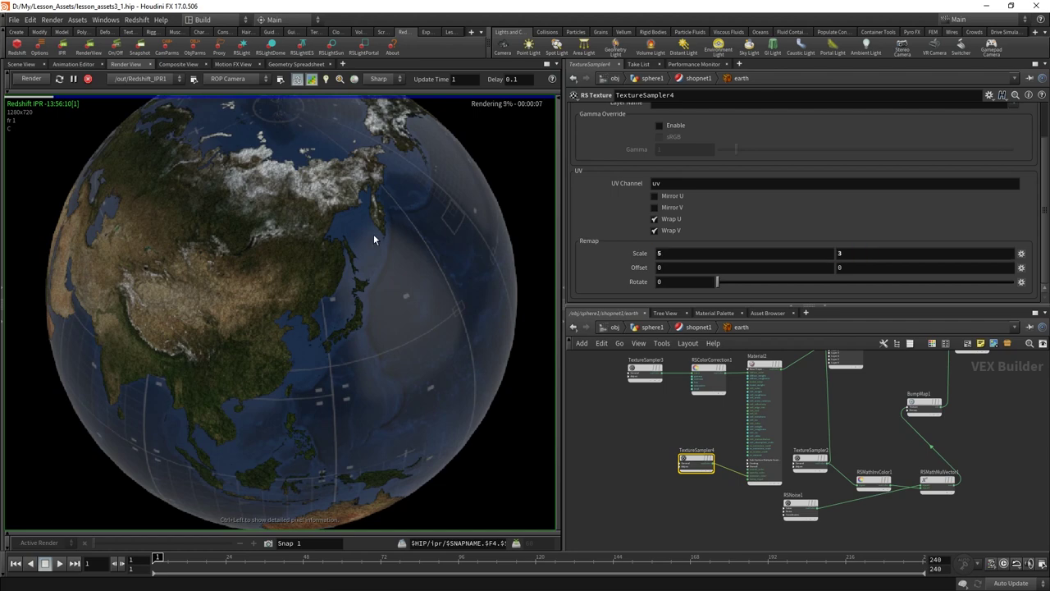
pyautogui.press('Return')
pyautogui.click(395, 405)
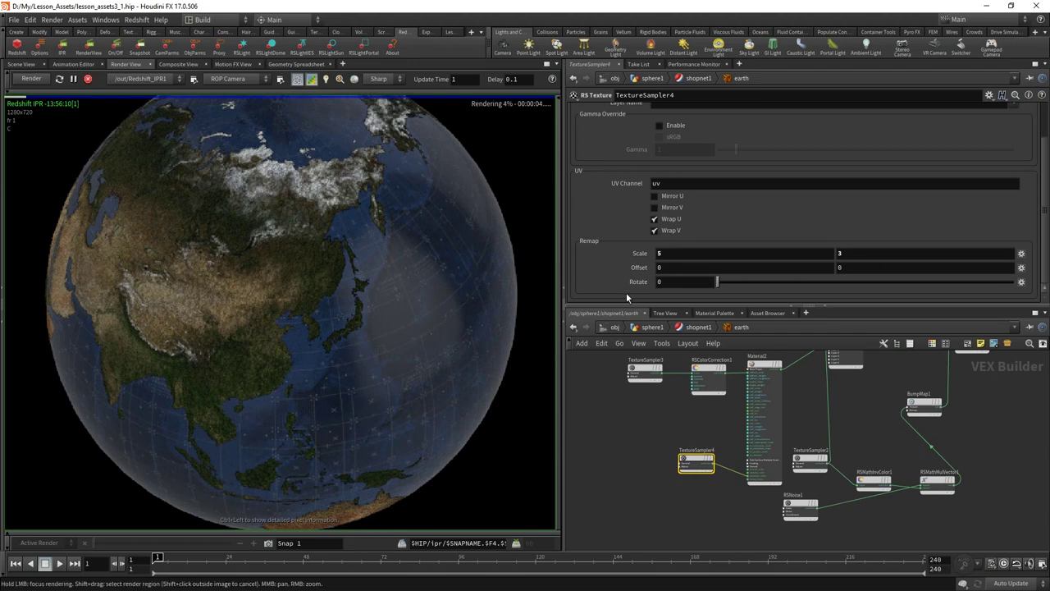
pyautogui.click(689, 252)
pyautogui.press('Tab')
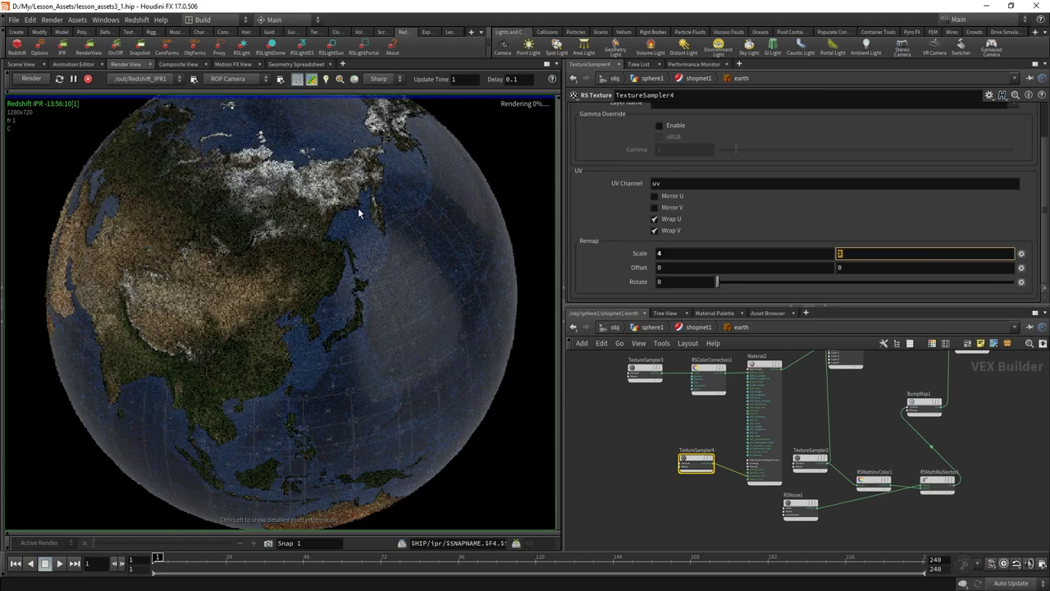
pyautogui.write('2.5')
pyautogui.press('Return')
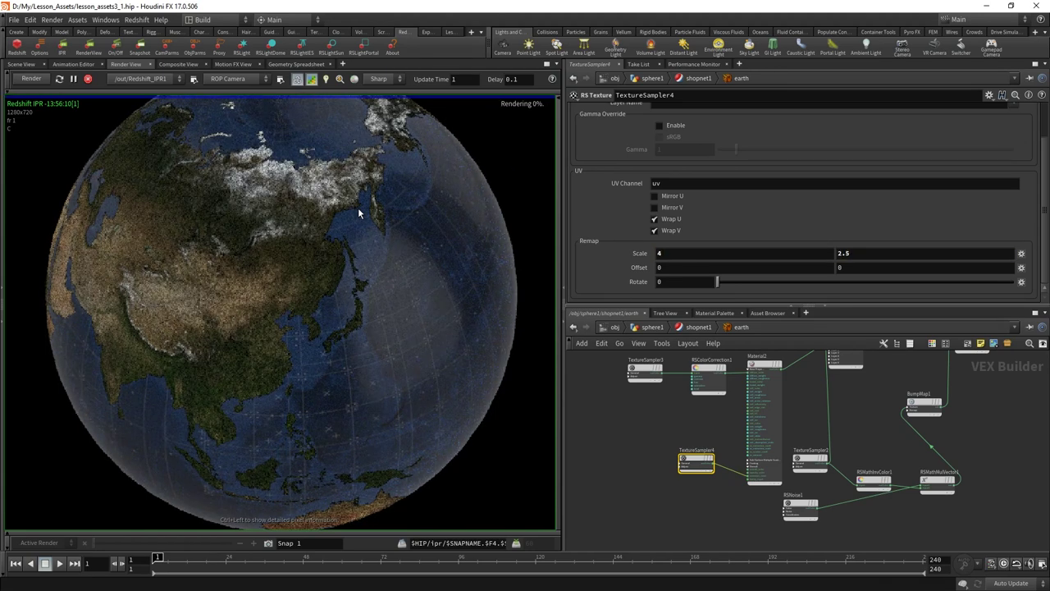
# Raise Material2's emission weight and tint TextureSampler4's Color Multiplier blue (0, 0.45, 0.9).
pyautogui.click(762, 435)
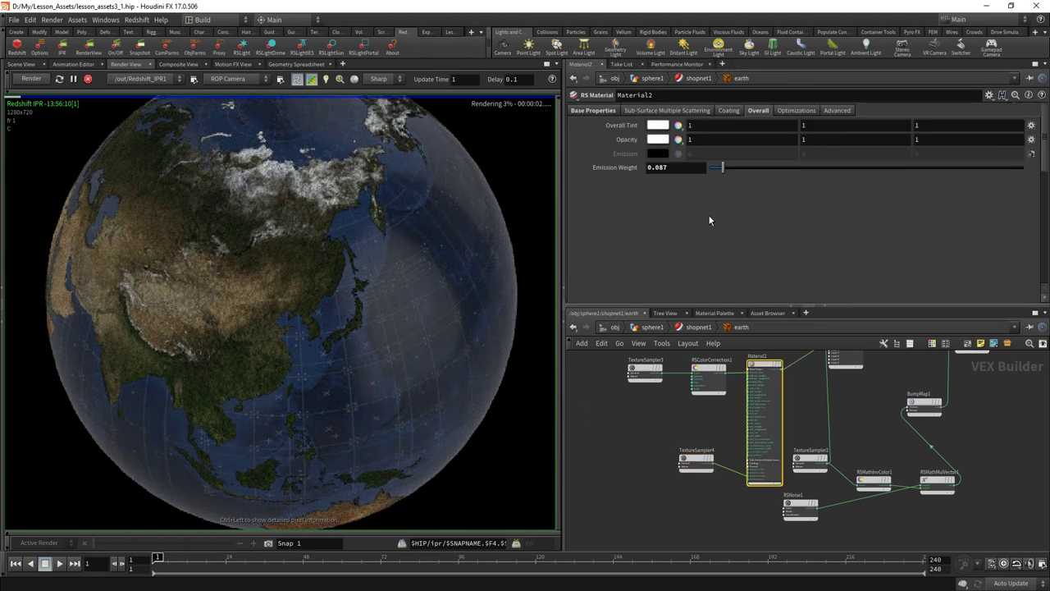
pyautogui.moveTo(726, 167); pyautogui.dragTo(747, 168)
pyautogui.click(694, 459)
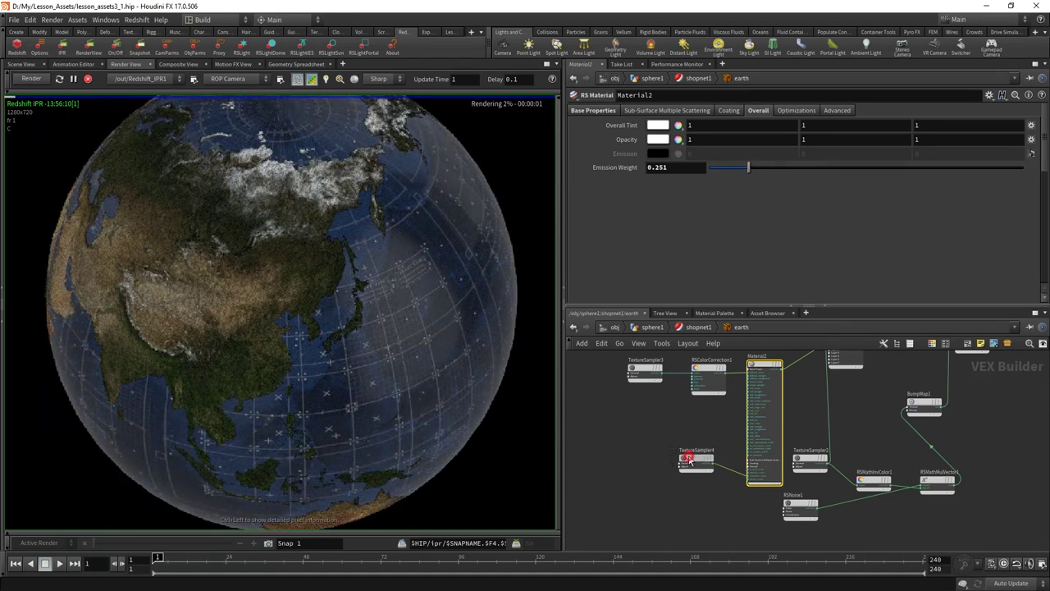
pyautogui.click(615, 110)
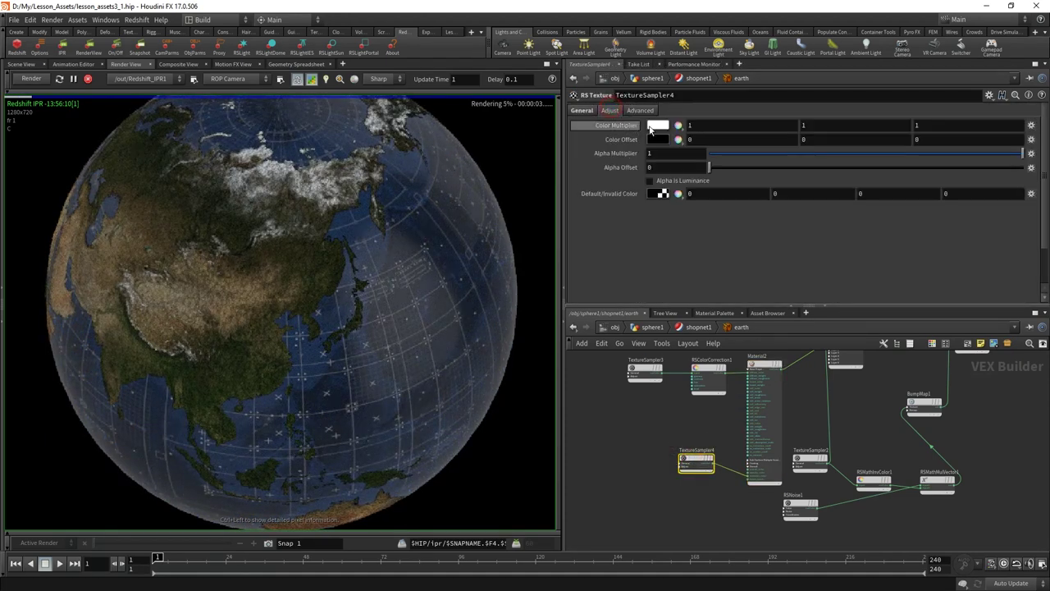
pyautogui.click(652, 125)
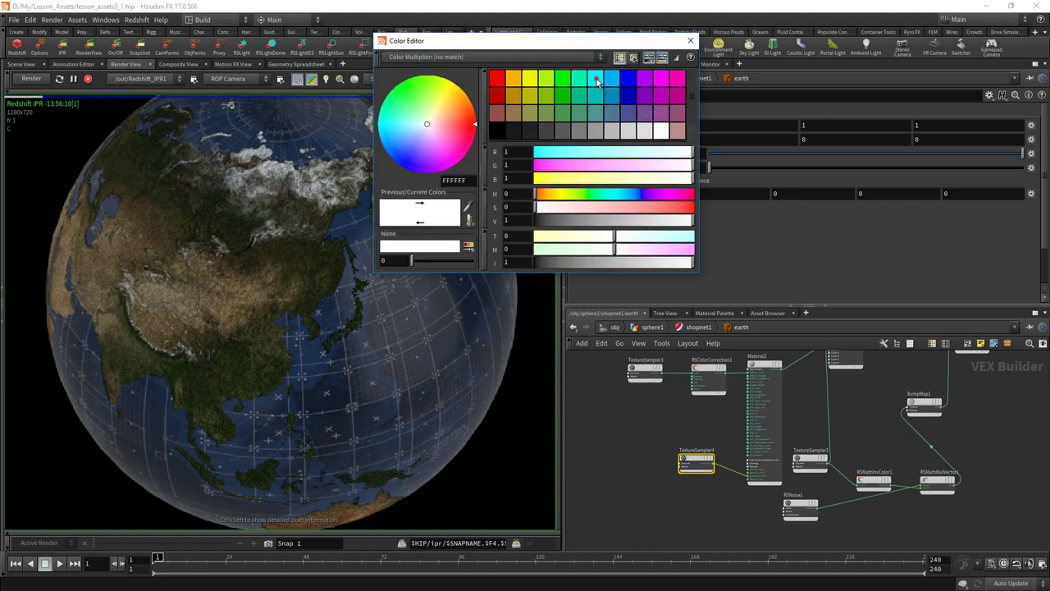
pyautogui.click(612, 78)
pyautogui.click(692, 43)
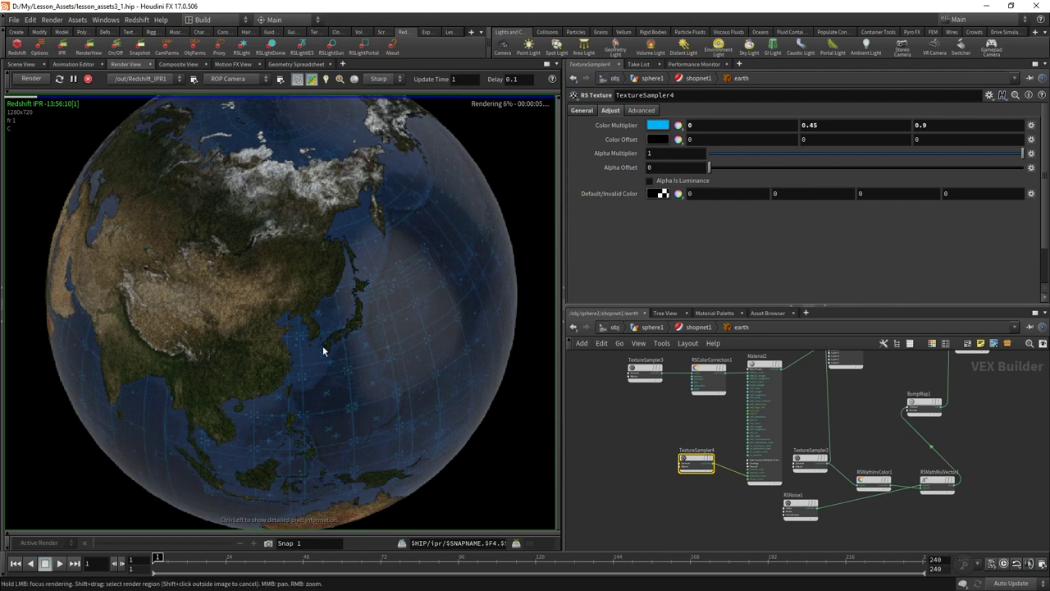
# Rearrange the bump-mask nodes, stop the live Redshift render and return to /obj.
pyautogui.scroll(-2, 323, 351)
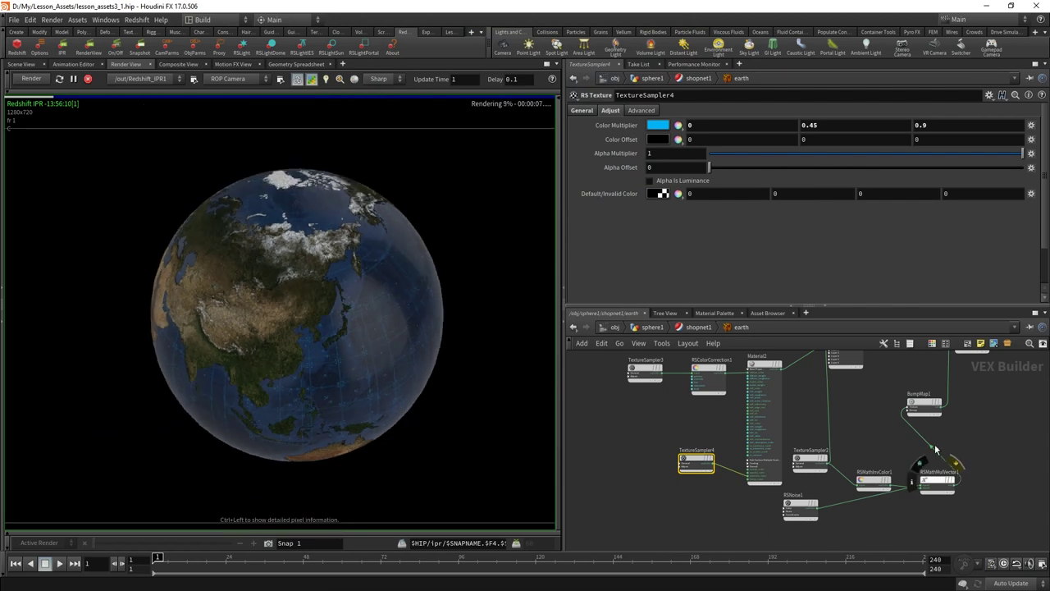
pyautogui.moveTo(924, 404); pyautogui.dragTo(946, 400)
pyautogui.moveTo(882, 482); pyautogui.dragTo(872, 418)
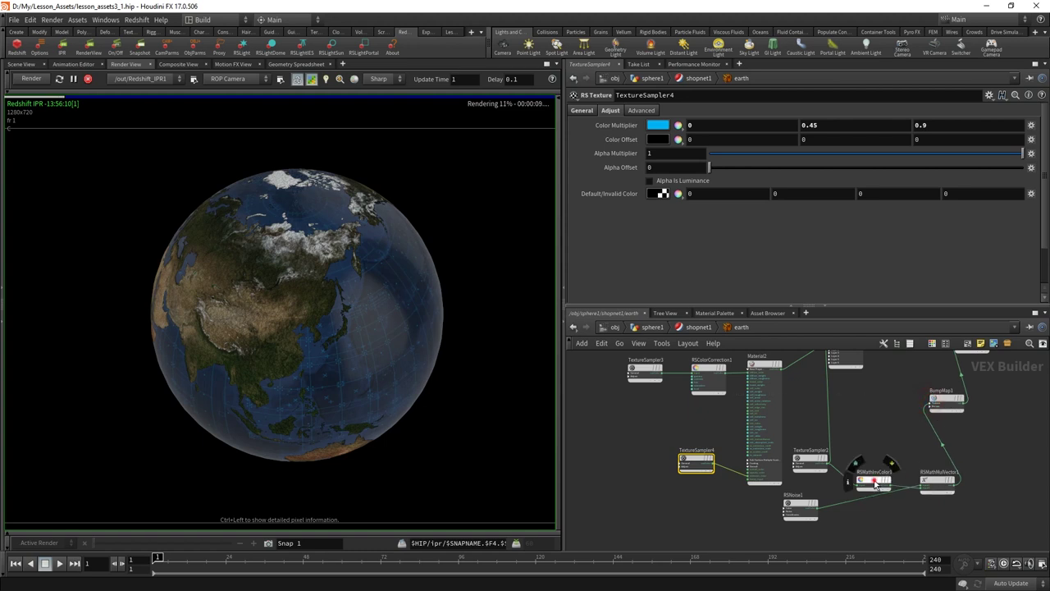
pyautogui.click(806, 458)
pyautogui.moveTo(796, 418); pyautogui.dragTo(794, 404)
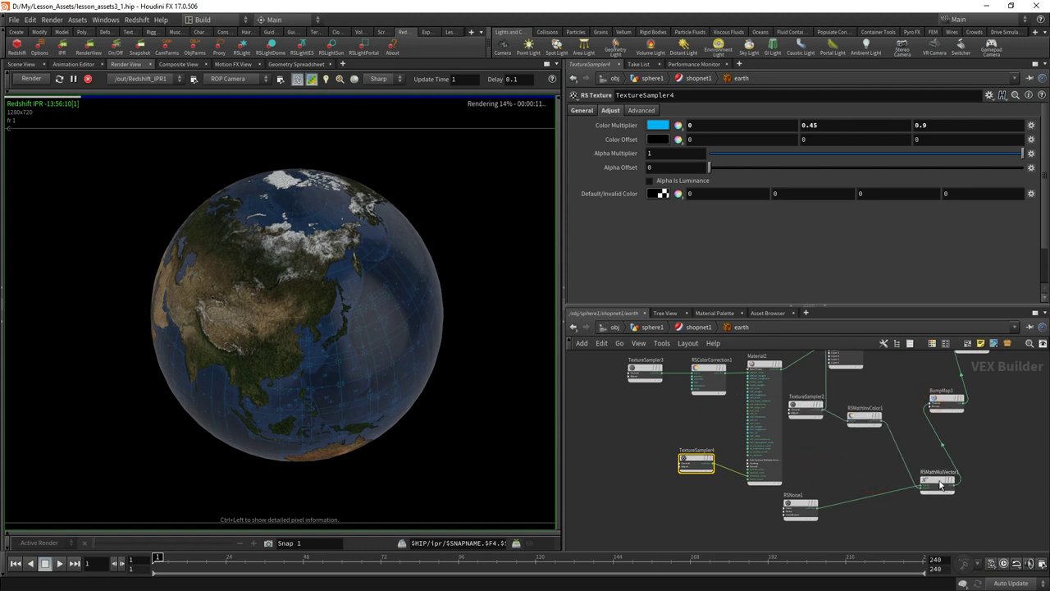
pyautogui.moveTo(938, 480); pyautogui.dragTo(913, 445)
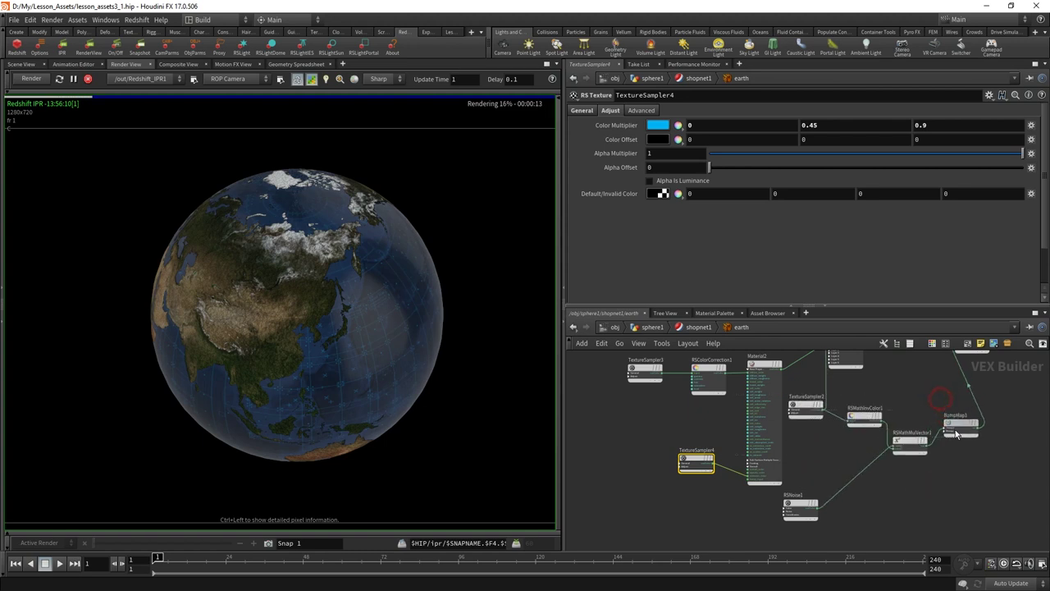
pyautogui.moveTo(918, 391); pyautogui.dragTo(851, 361, button='middle')
pyautogui.click(88, 78)
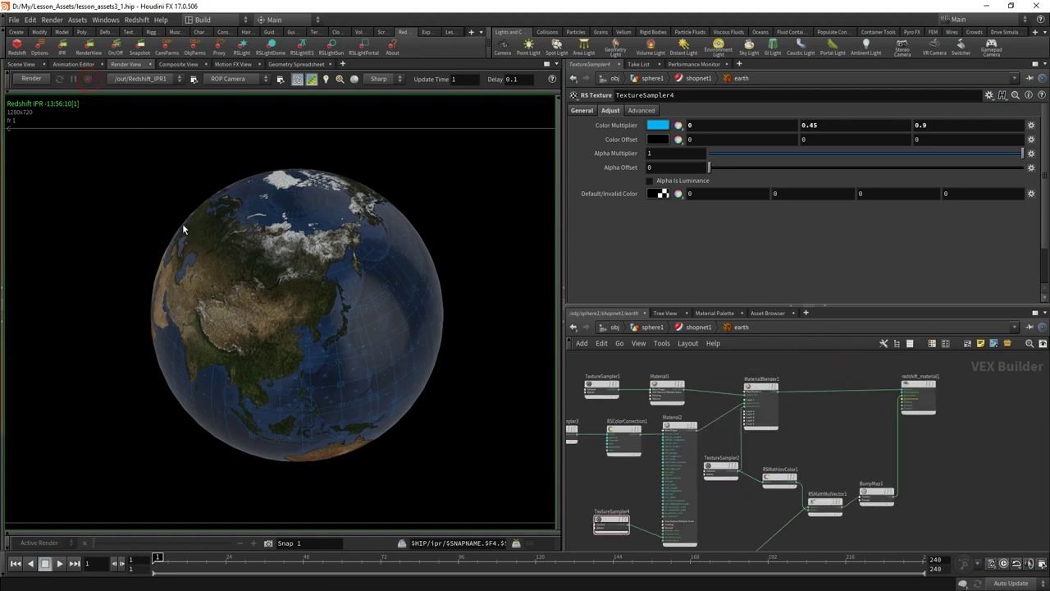
pyautogui.click(611, 327)
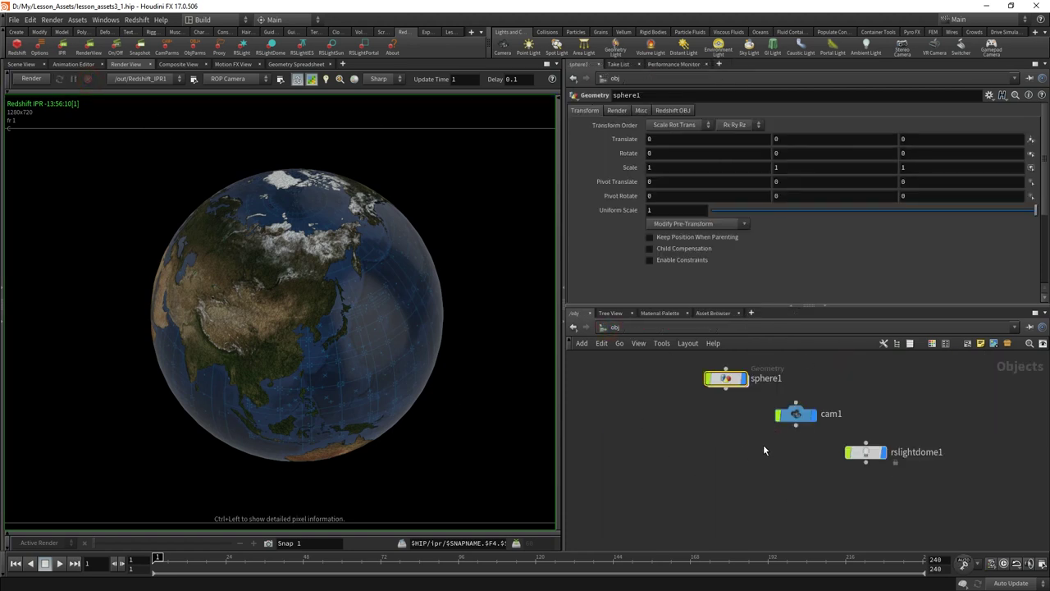
pyautogui.doubleClick(730, 449)
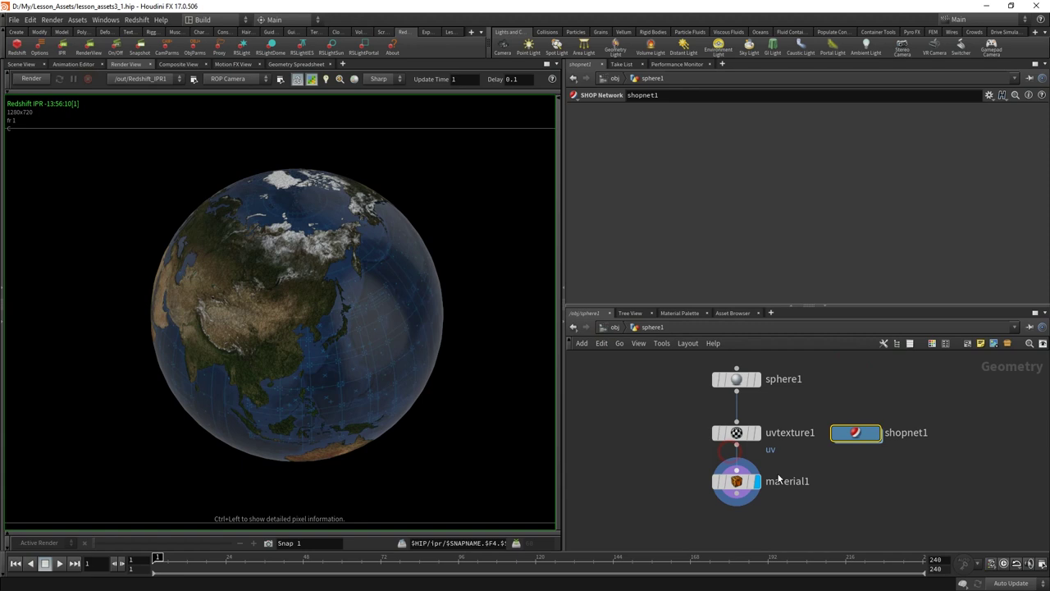
pyautogui.doubleClick(857, 433)
pyautogui.moveTo(865, 490); pyautogui.dragTo(740, 422)
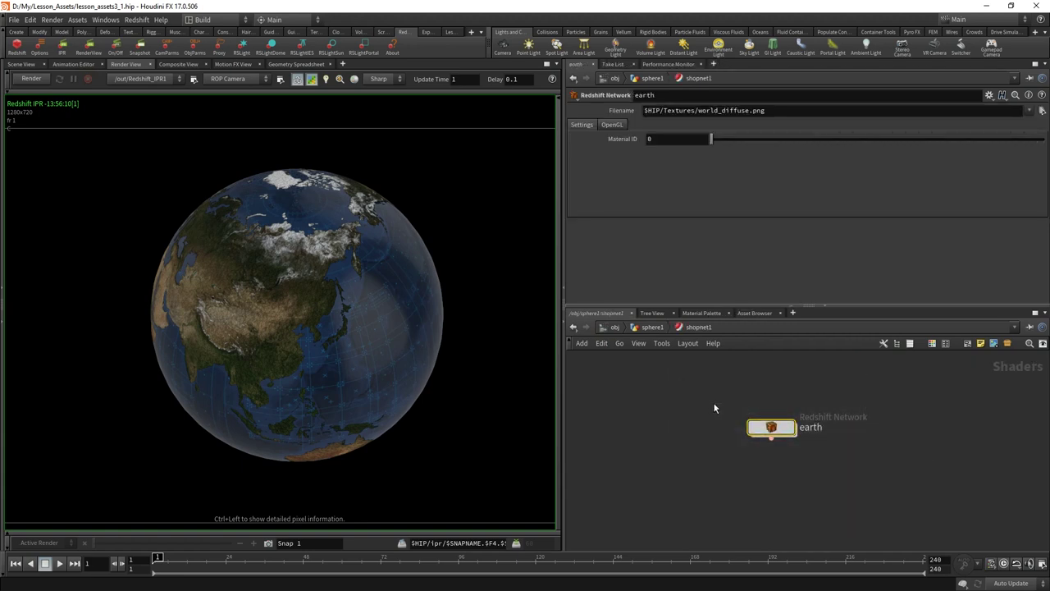
pyautogui.moveTo(713, 407); pyautogui.dragTo(934, 456)
pyautogui.click(643, 329)
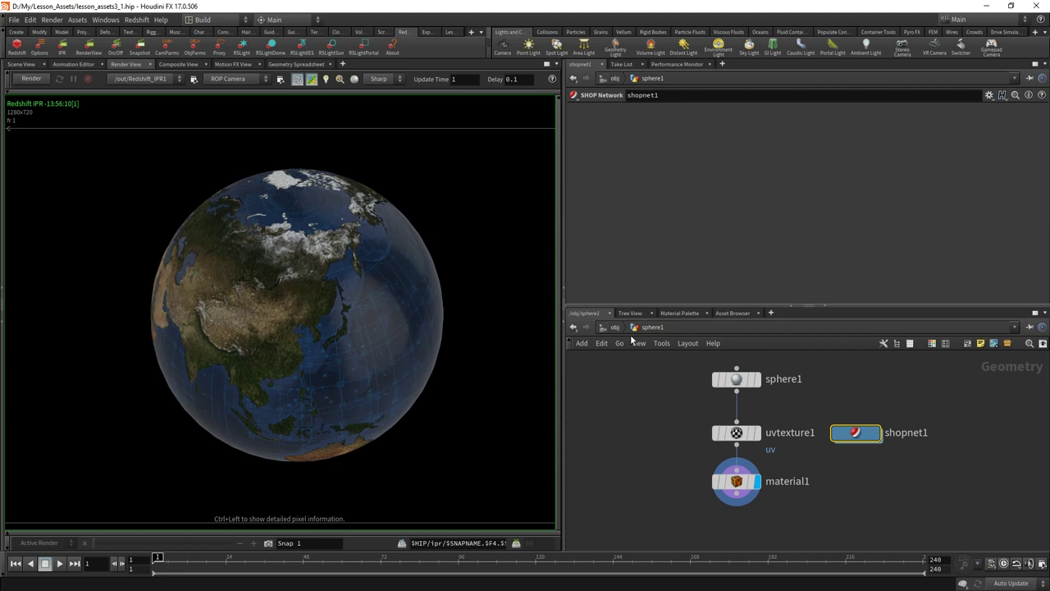
pyautogui.click(614, 327)
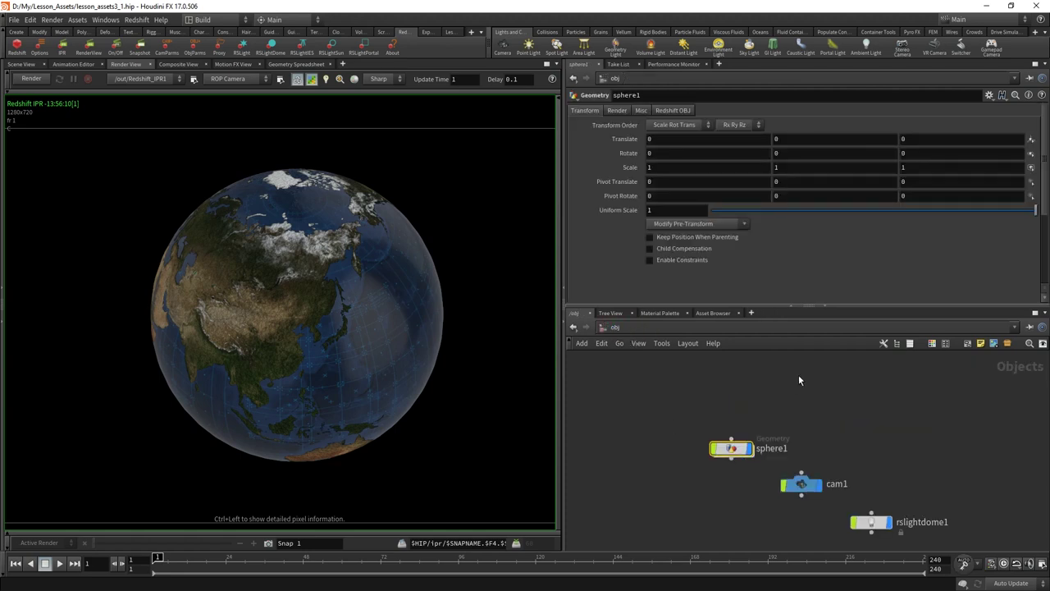
# Rename the sphere1 object to earth.
pyautogui.moveTo(763, 449); pyautogui.dragTo(704, 427)
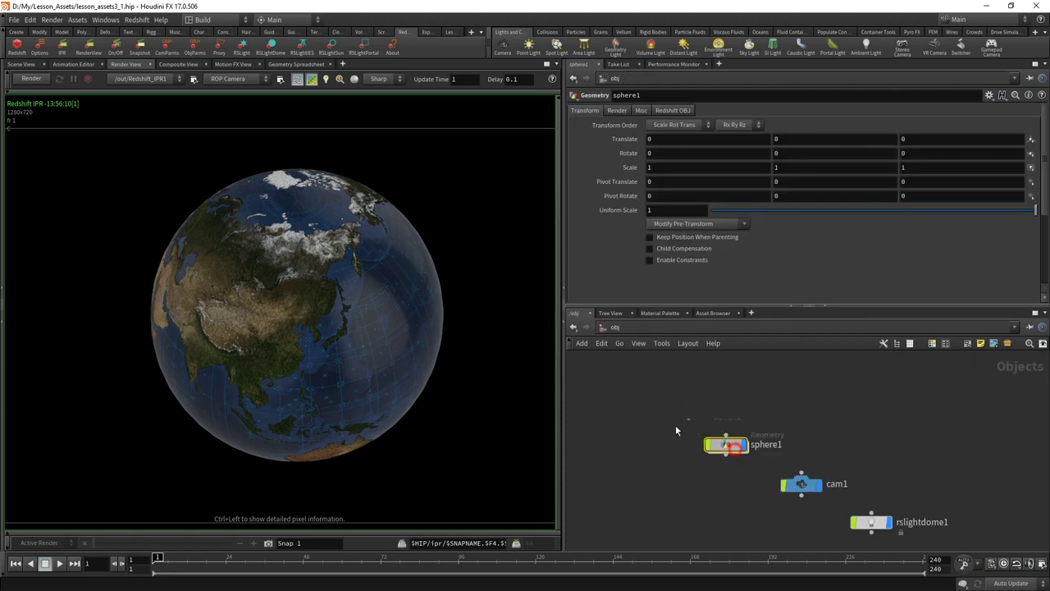
pyautogui.doubleClick(704, 426)
pyautogui.write('earth')
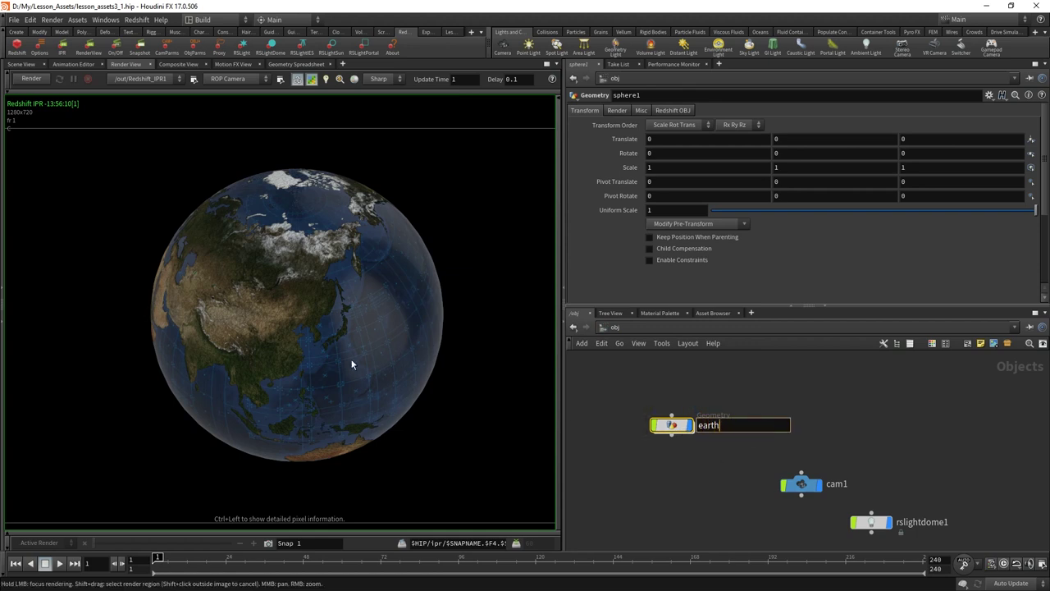
pyautogui.press('Return')
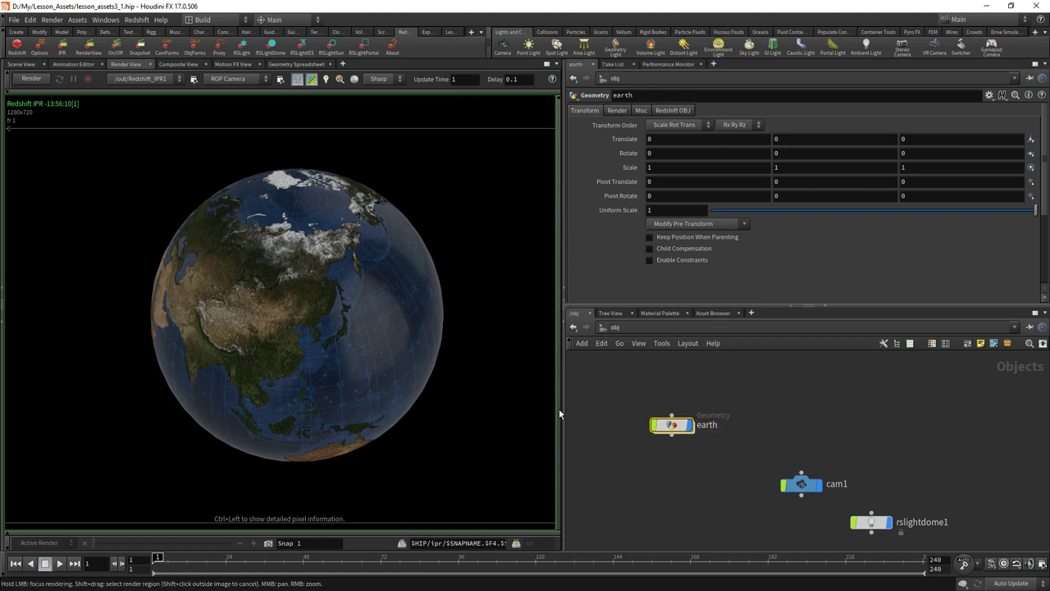
# Create a digital asset named earth stored in $HIP/hda/earth.hda.
pyautogui.rightClick(671, 418)
pyautogui.click(715, 546)
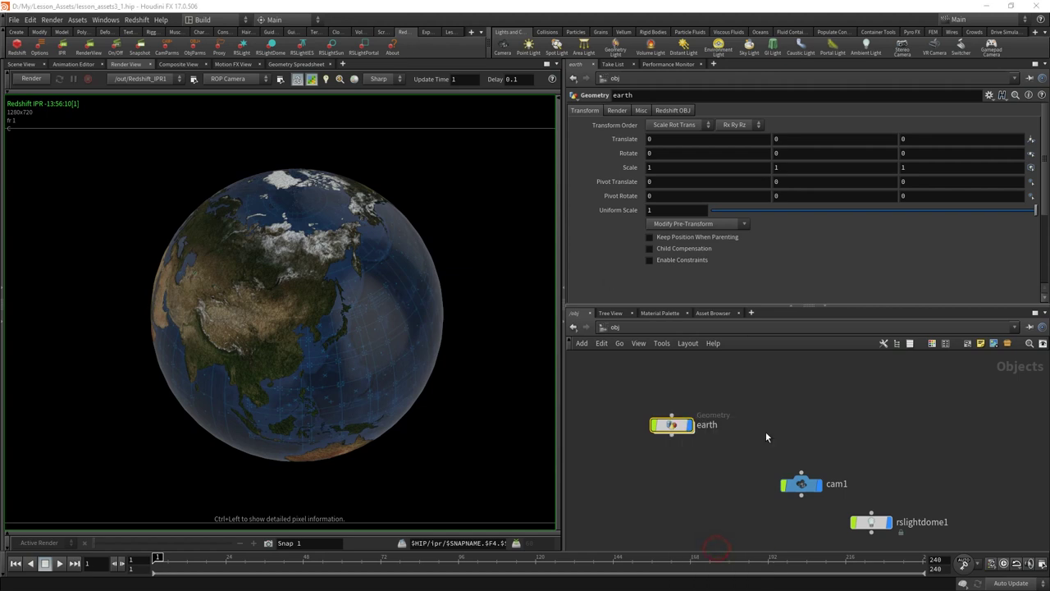
pyautogui.write('$HI/Stas_earth.hda')
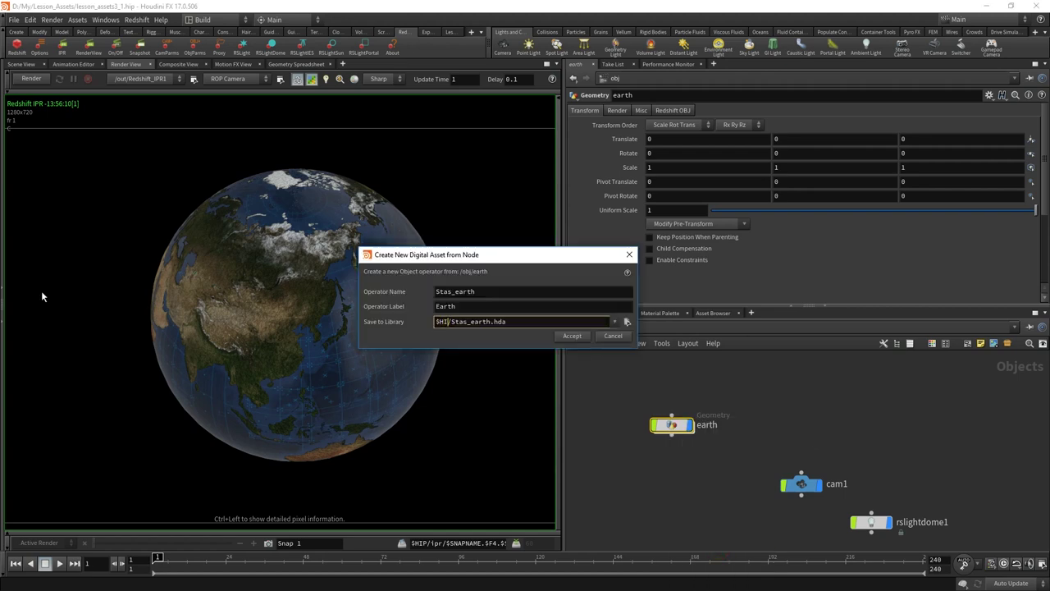
pyautogui.write('P/hda')
pyautogui.press('Delete')
pyautogui.press('Delete')
pyautogui.press('Delete')
pyautogui.press('Delete')
pyautogui.press('Delete')
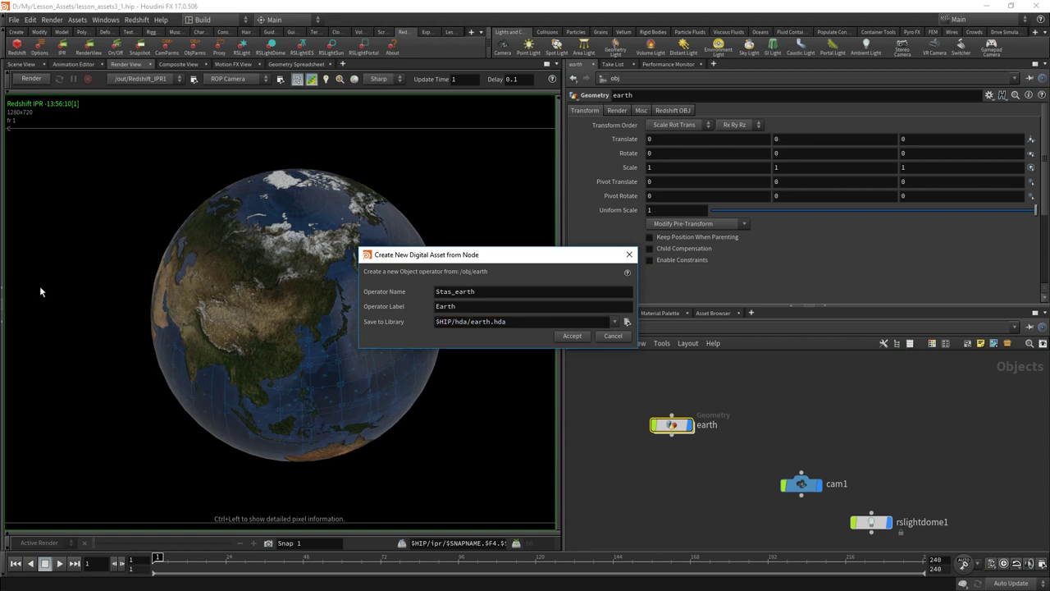
pyautogui.click(452, 292)
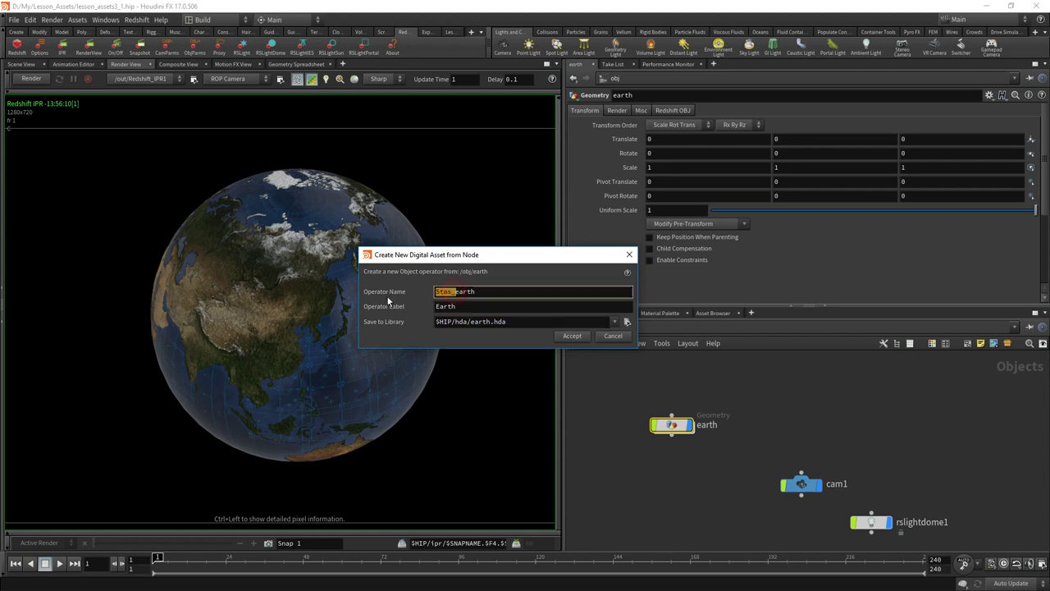
pyautogui.press('BackSpace')
pyautogui.press('BackSpace')
pyautogui.press('BackSpace')
pyautogui.click(574, 337)
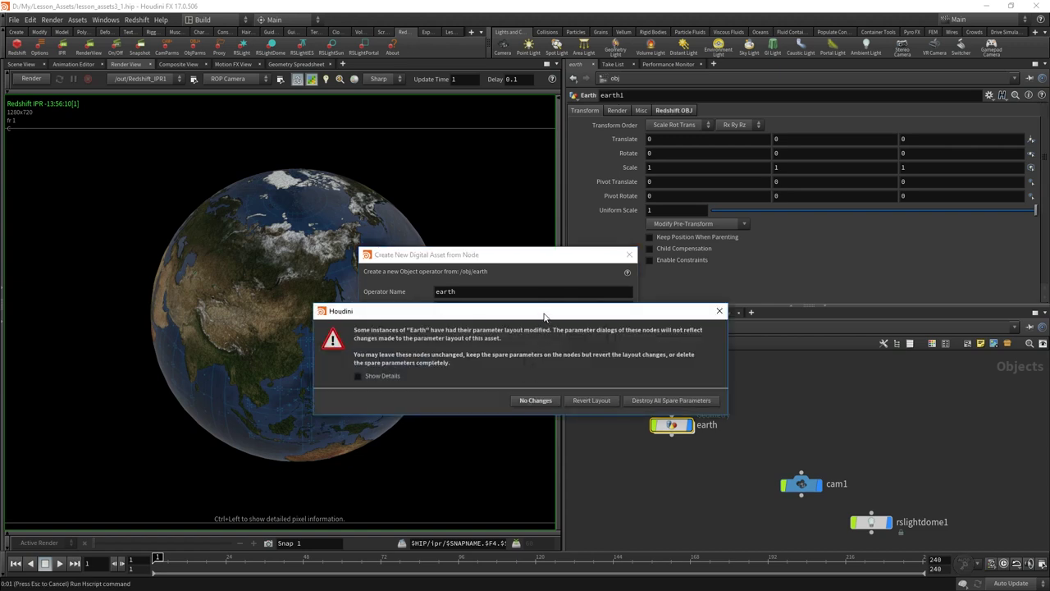
pyautogui.moveTo(544, 317); pyautogui.dragTo(470, 321)
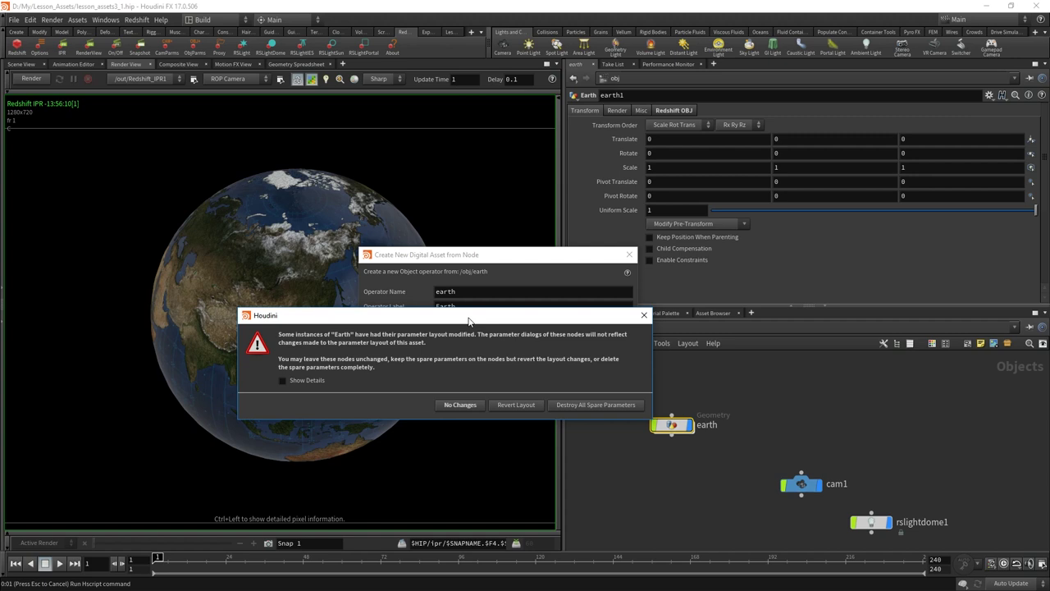
pyautogui.click(294, 381)
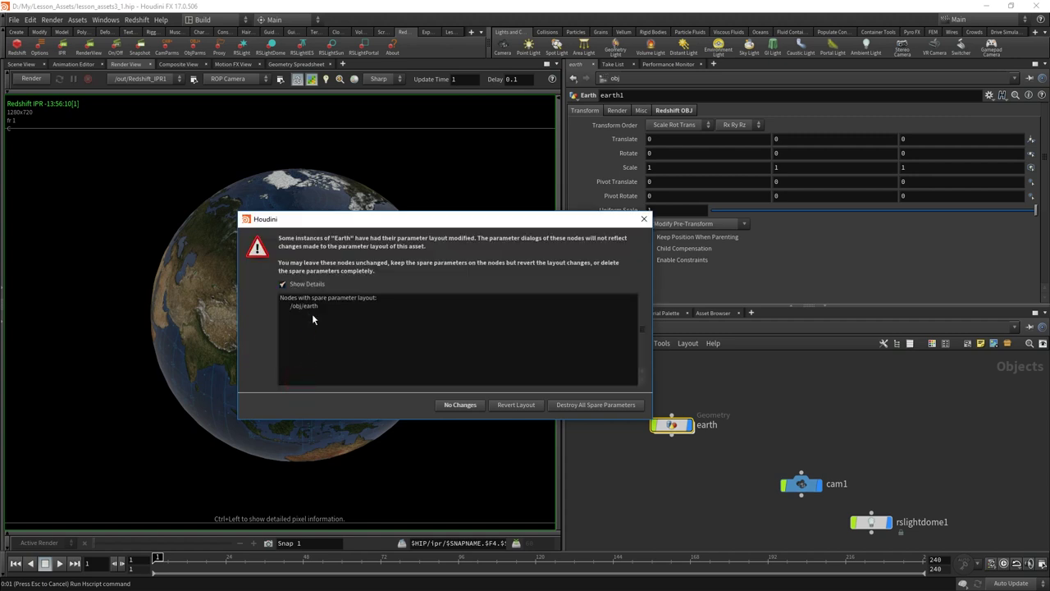
# Dismiss the spare-parameter warning with No Changes and collapse the existing parameter folders.
pyautogui.click(461, 404)
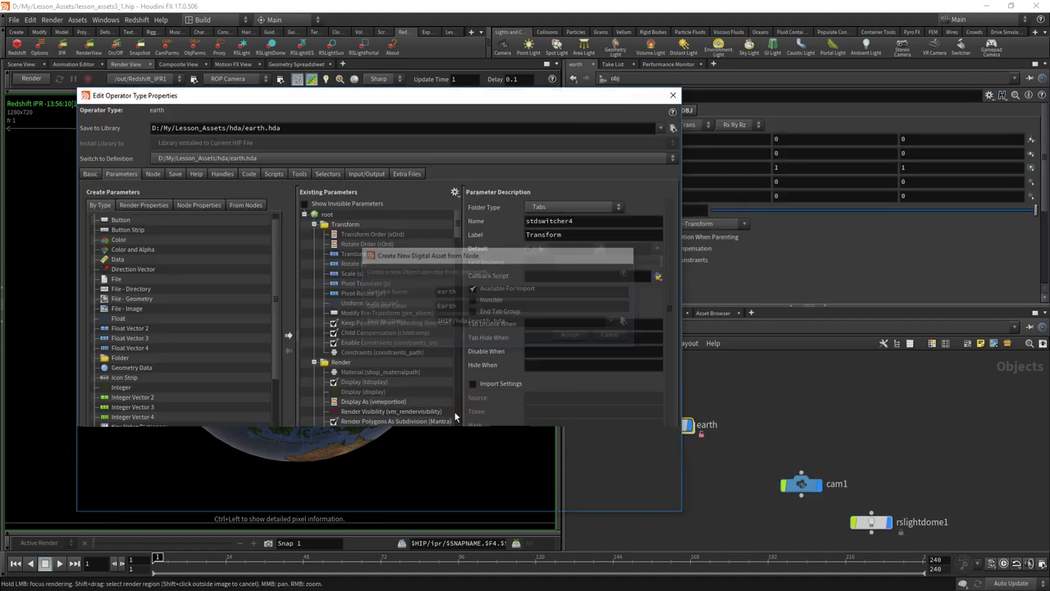
pyautogui.moveTo(556, 97); pyautogui.dragTo(483, 82)
pyautogui.moveTo(697, 408); pyautogui.dragTo(800, 369, button='middle')
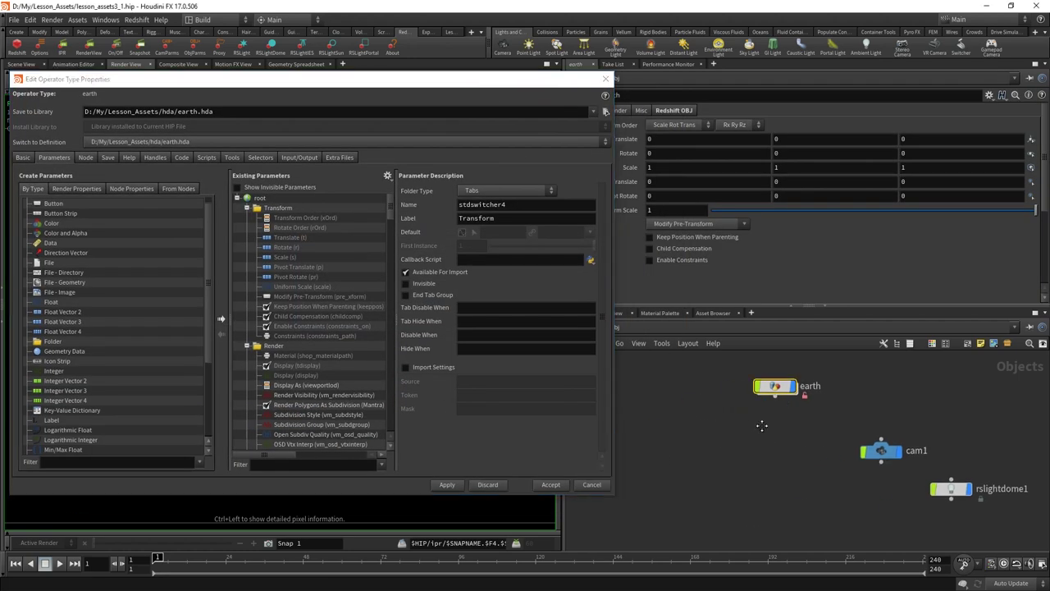
pyautogui.click(246, 207)
pyautogui.click(247, 217)
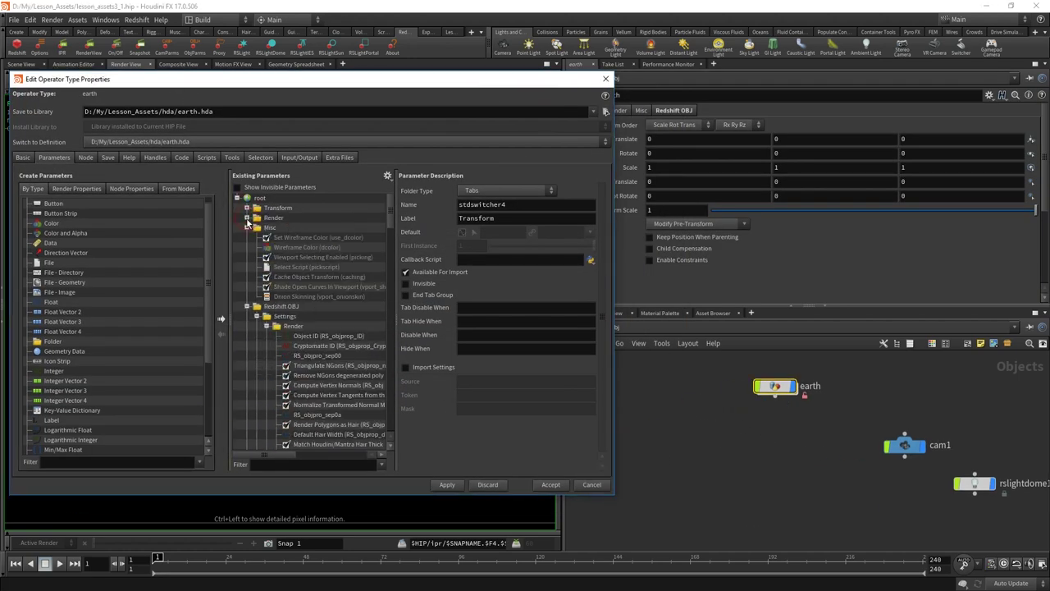
pyautogui.click(247, 237)
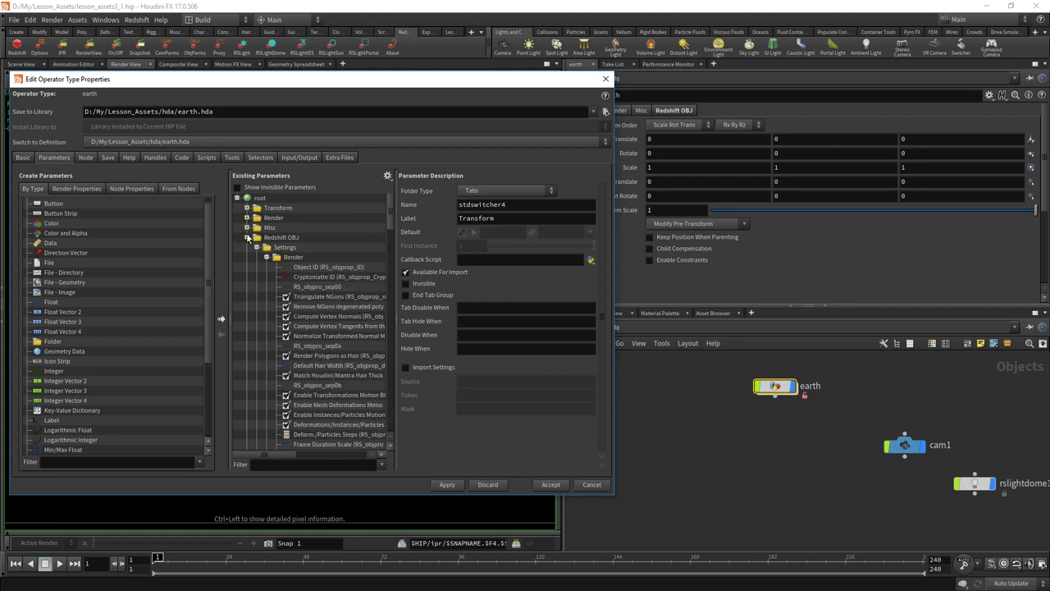
pyautogui.click(247, 237)
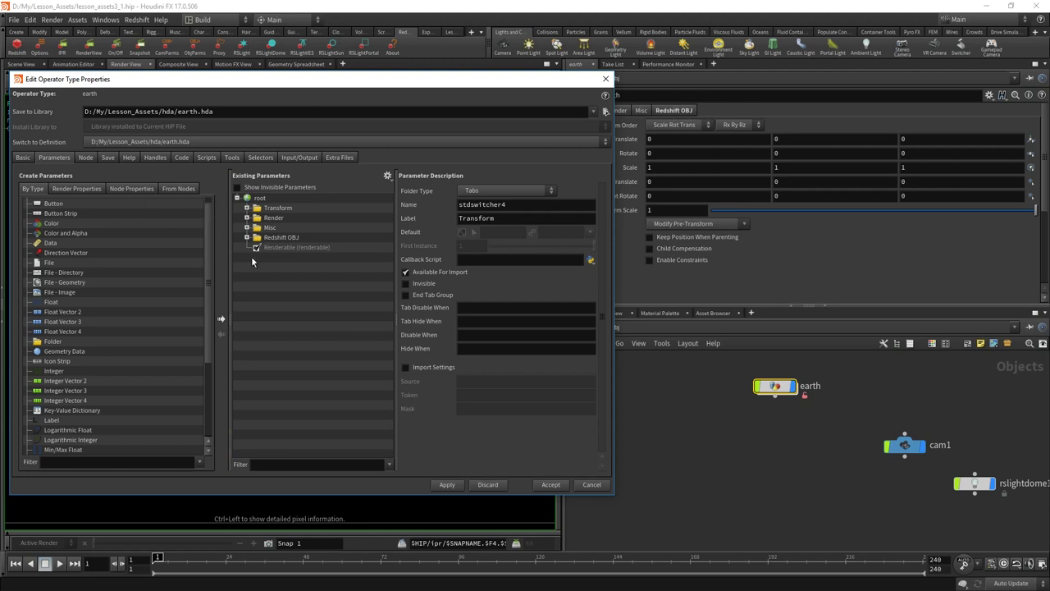
# Delete the Misc and Render folders, keeping Transform and Redshift OBJ.
pyautogui.click(256, 228)
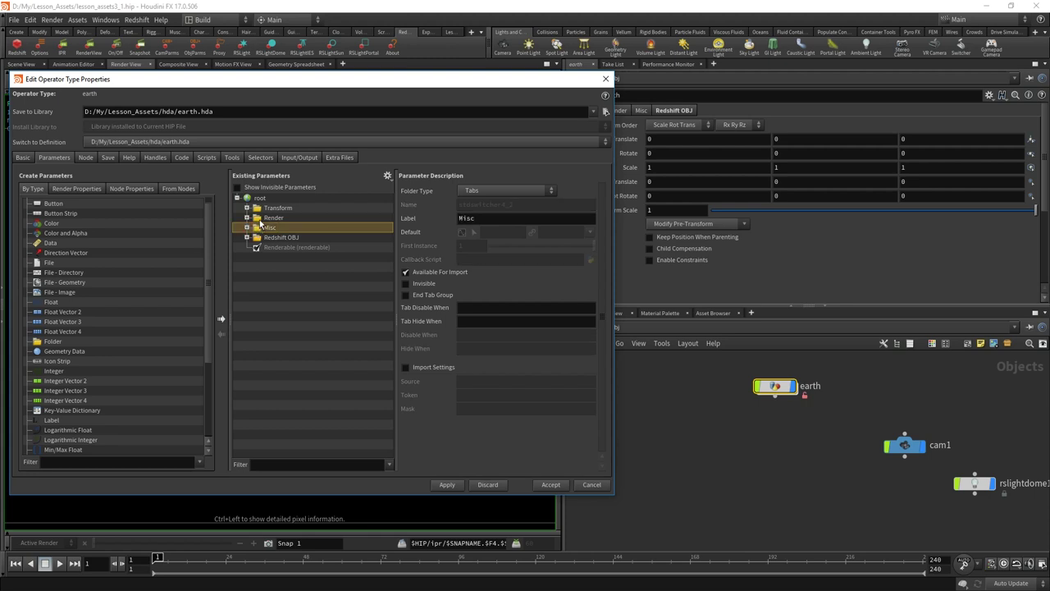
pyautogui.click(247, 227)
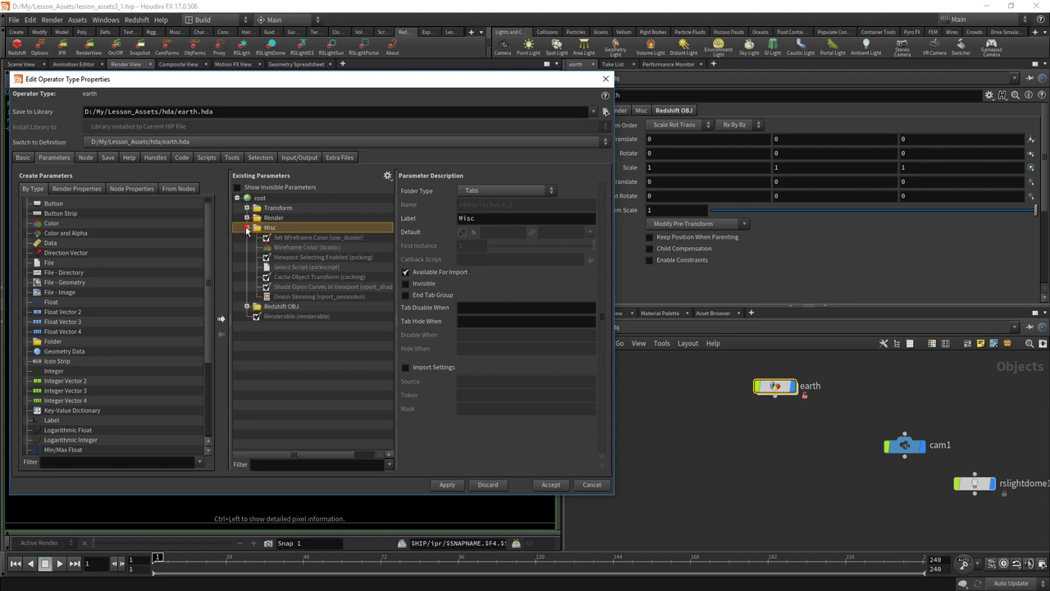
pyautogui.click(247, 227)
pyautogui.keyDown('shift'); pyautogui.click(259, 218); pyautogui.keyUp('shift')
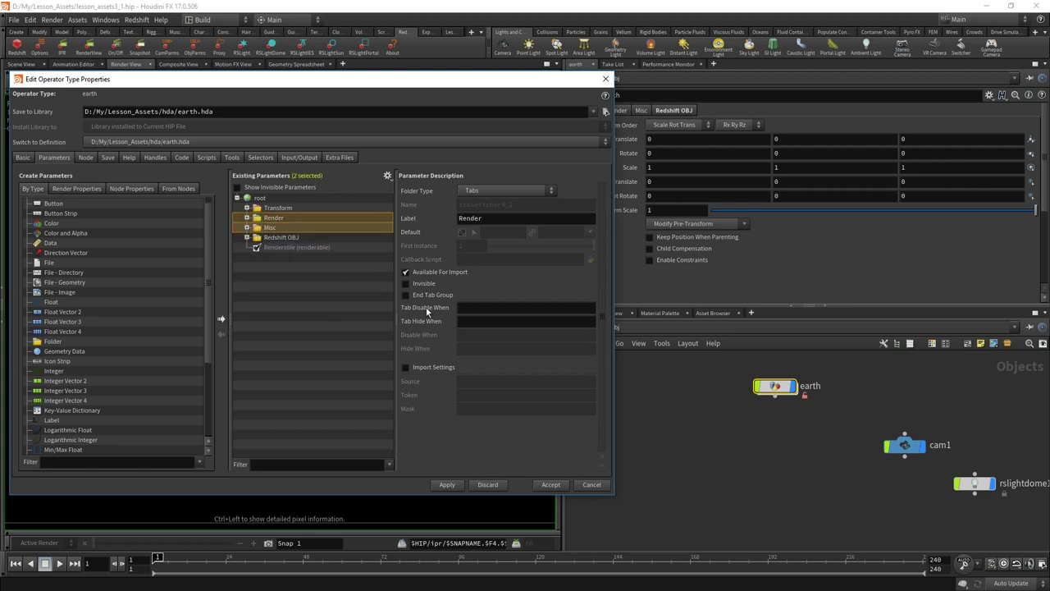
pyautogui.press('Delete')
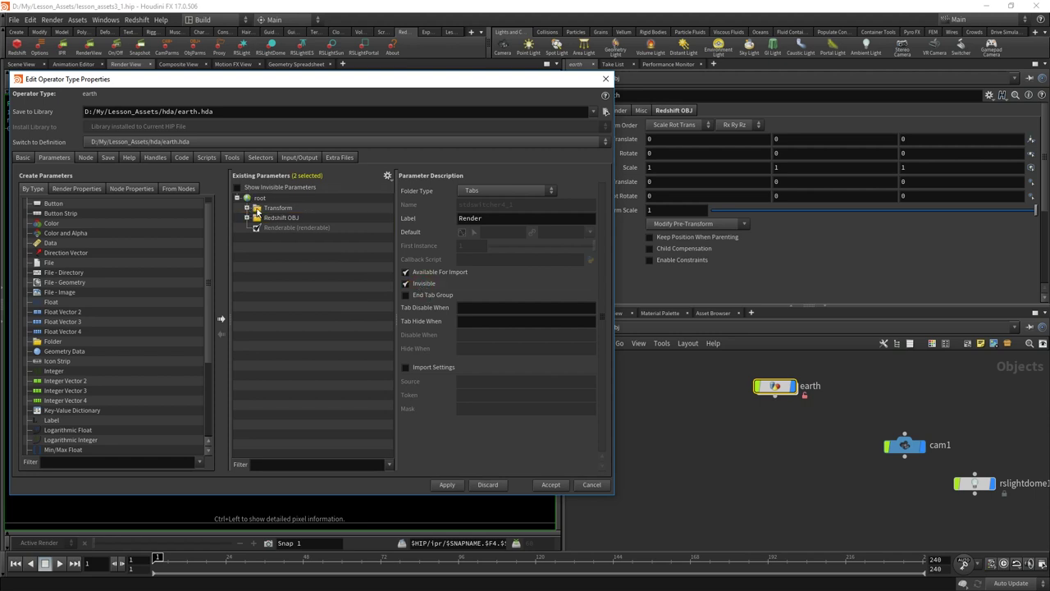
pyautogui.click(252, 210)
pyautogui.click(246, 207)
pyautogui.click(247, 207)
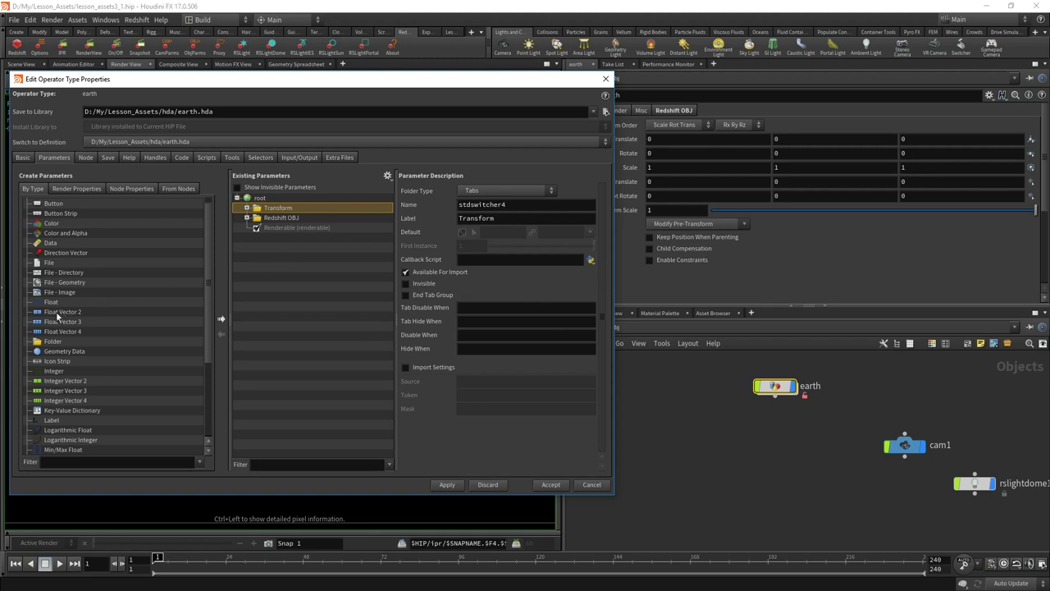
# Add a new folder labelled Earth at the top of the asset's parameters.
pyautogui.moveTo(53, 341); pyautogui.dragTo(263, 212)
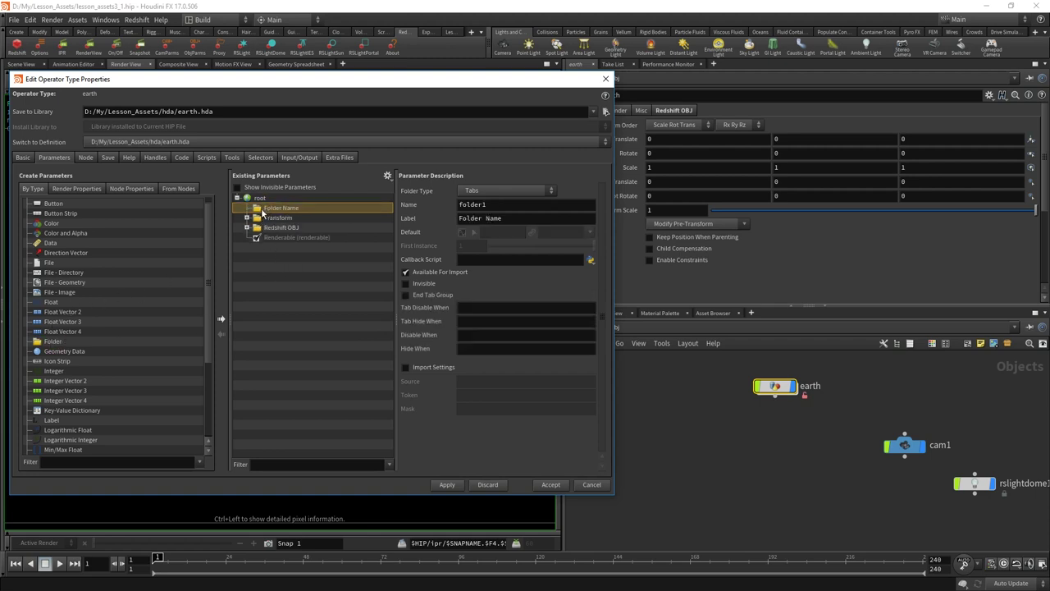
pyautogui.tripleClick(509, 217)
pyautogui.write('Eart')
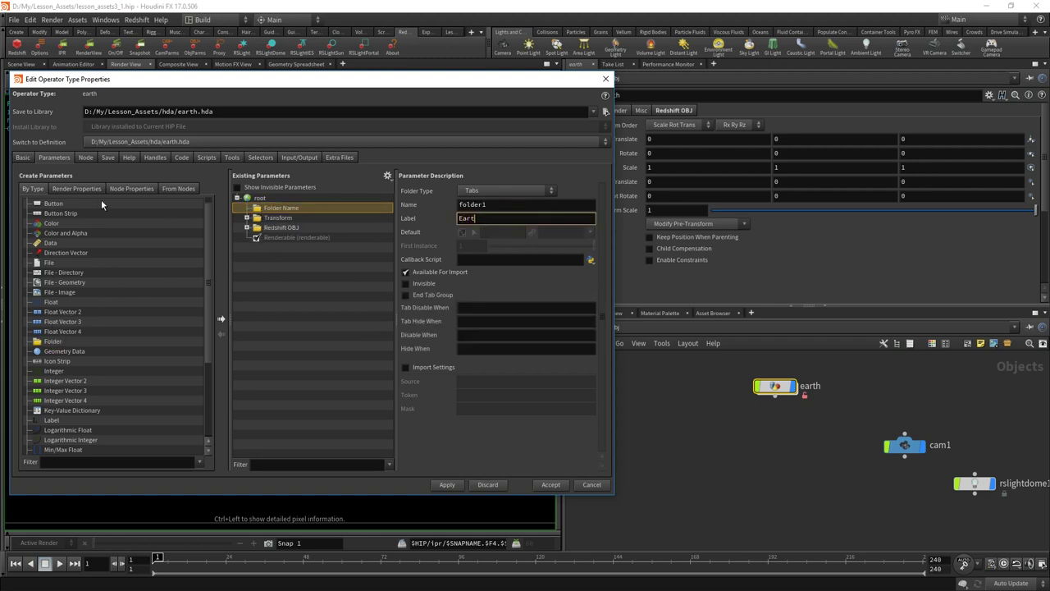
pyautogui.write('h')
# Drag sphere1's Rows and Columns into the Earth folder and accept without node changes.
pyautogui.doubleClick(774, 385)
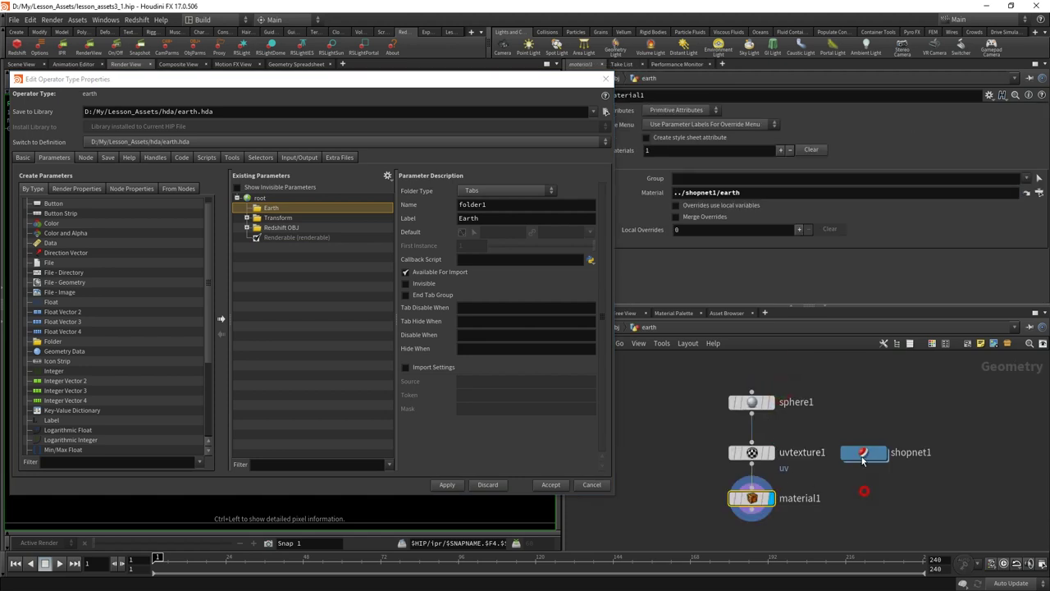
pyautogui.click(862, 458)
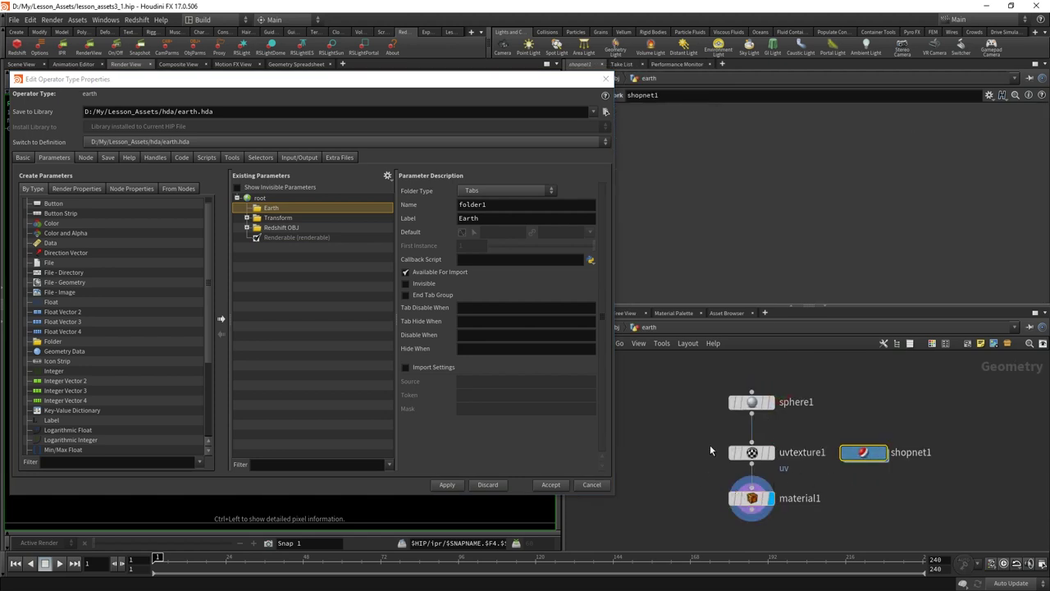
pyautogui.click(751, 402)
pyautogui.moveTo(567, 83); pyautogui.dragTo(534, 76)
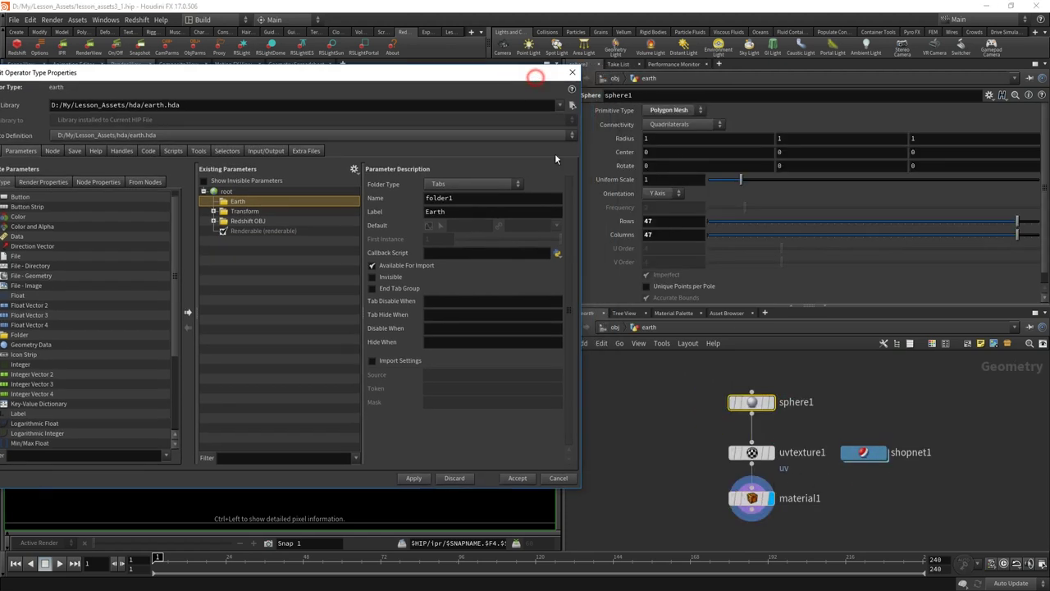
pyautogui.moveTo(626, 221); pyautogui.dragTo(238, 203)
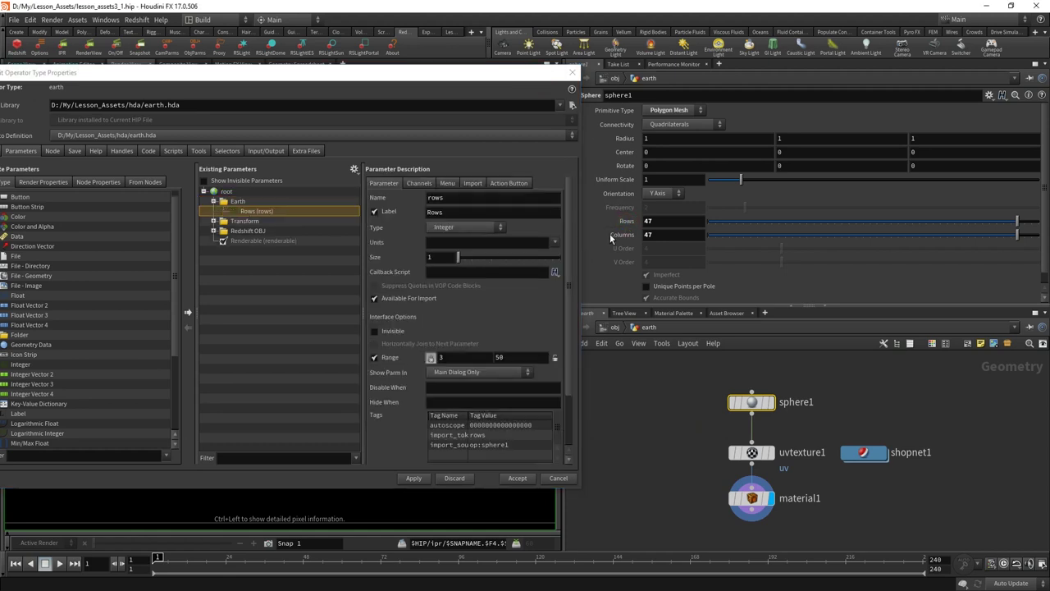
pyautogui.moveTo(610, 237); pyautogui.dragTo(238, 205)
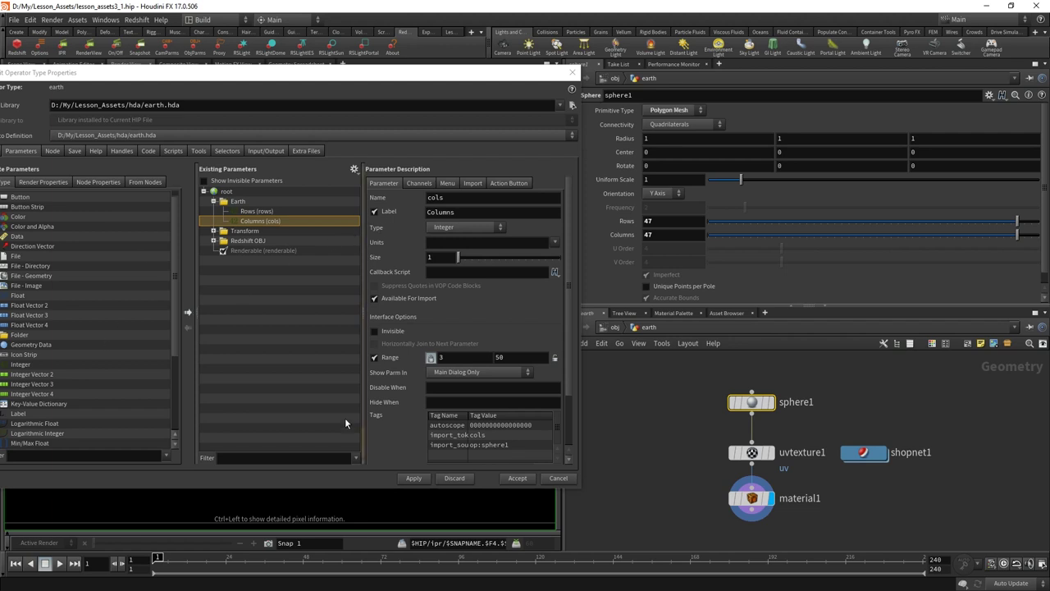
pyautogui.click(515, 478)
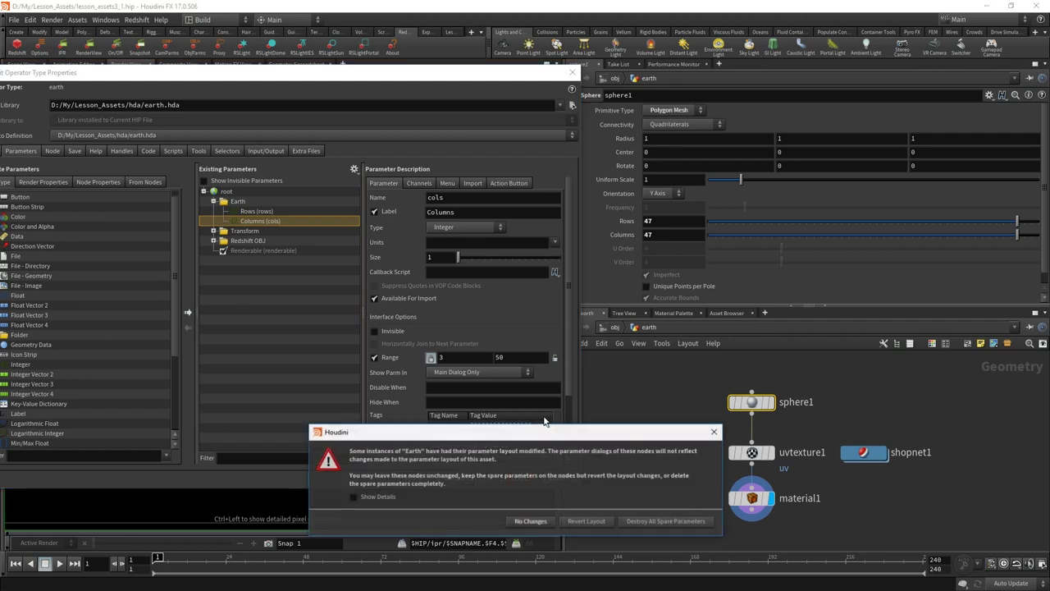
pyautogui.click(672, 520)
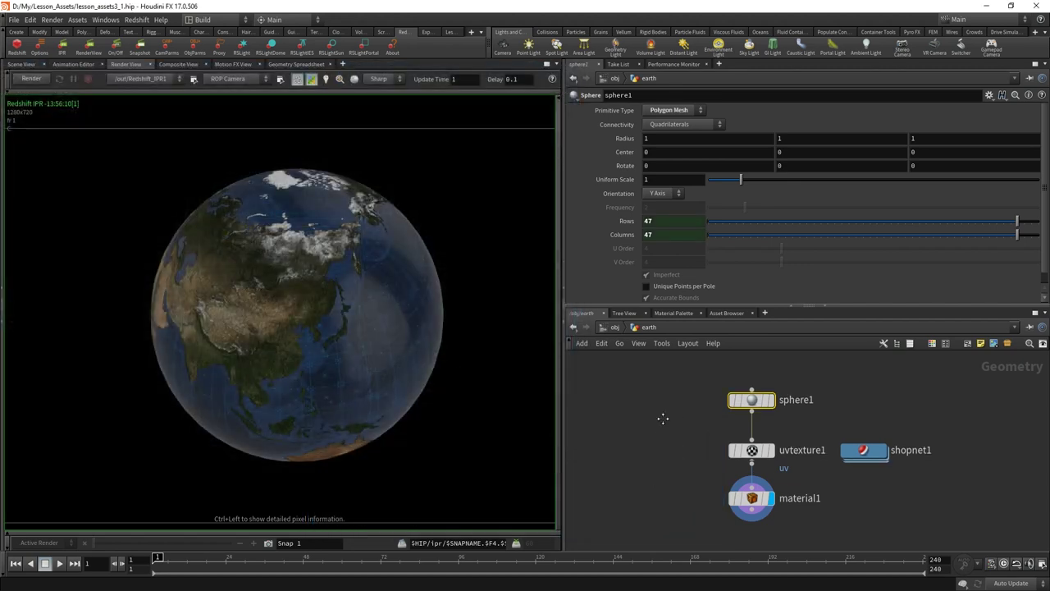
# Set the earth asset's sphere to 37 rows and 49 columns.
pyautogui.press('u')
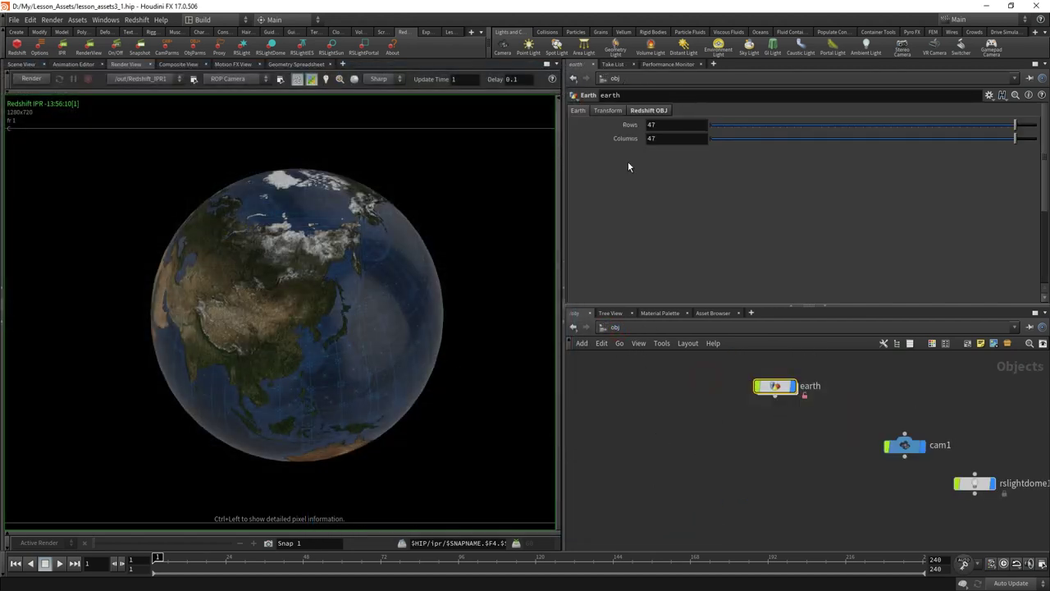
pyautogui.click(615, 110)
pyautogui.click(578, 110)
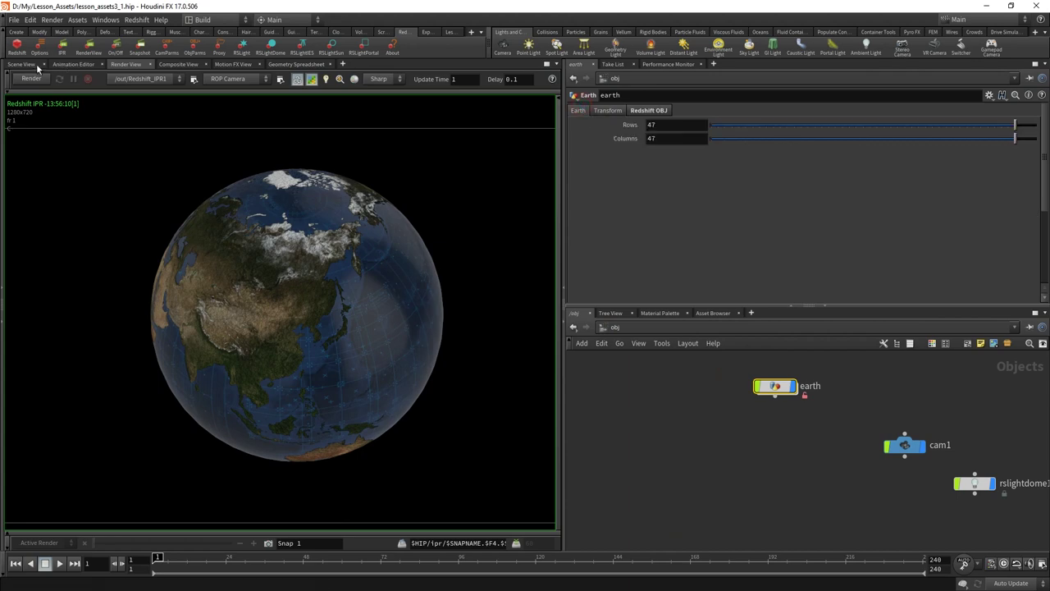
pyautogui.click(33, 66)
pyautogui.press('w')
pyautogui.press('w')
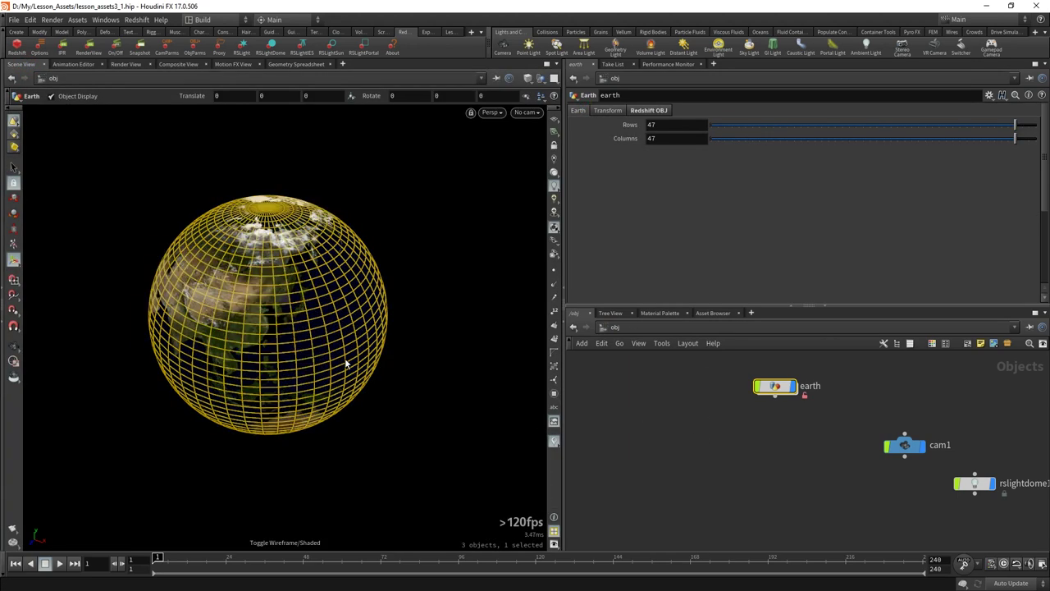
pyautogui.click(679, 407)
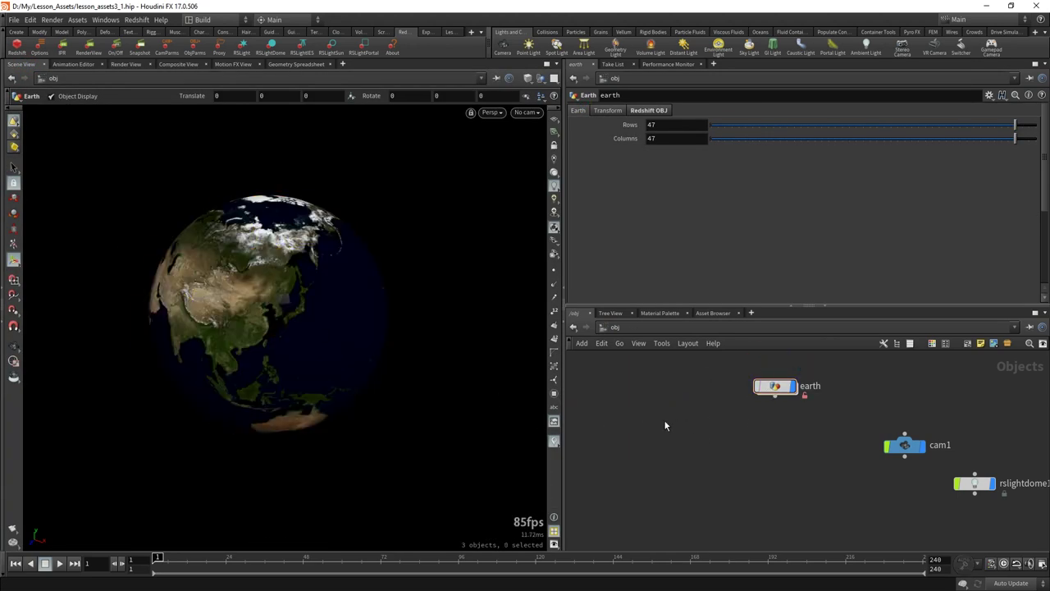
pyautogui.click(801, 393)
pyautogui.moveTo(1015, 124); pyautogui.dragTo(744, 131)
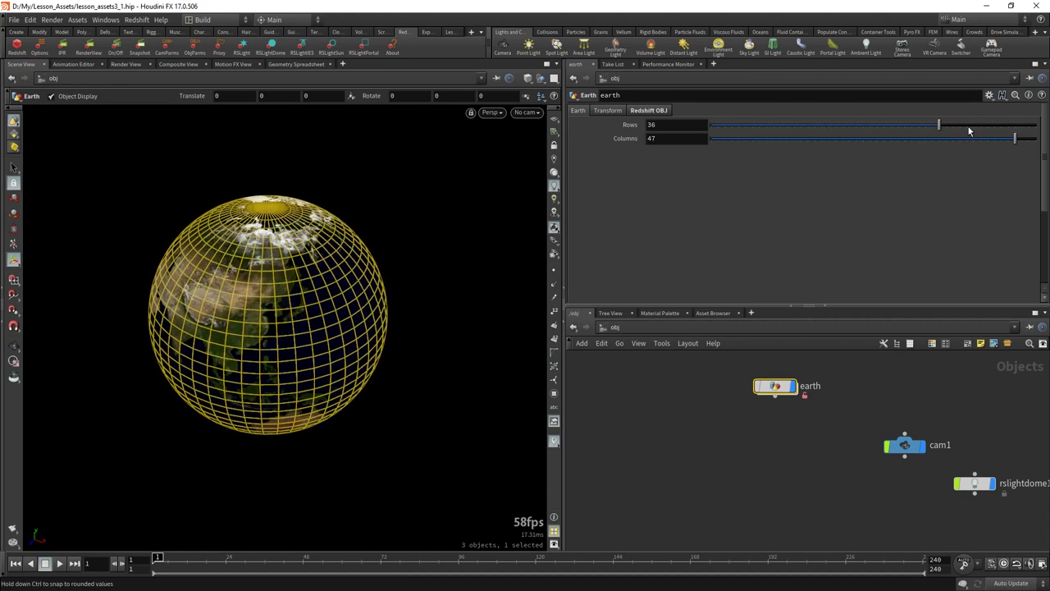
pyautogui.moveTo(745, 131)
pyautogui.mouseDown()
pyautogui.moveTo(972, 125)
pyautogui.moveTo(945, 125)
pyautogui.mouseUp()
pyautogui.moveTo(1014, 138); pyautogui.dragTo(1028, 137)
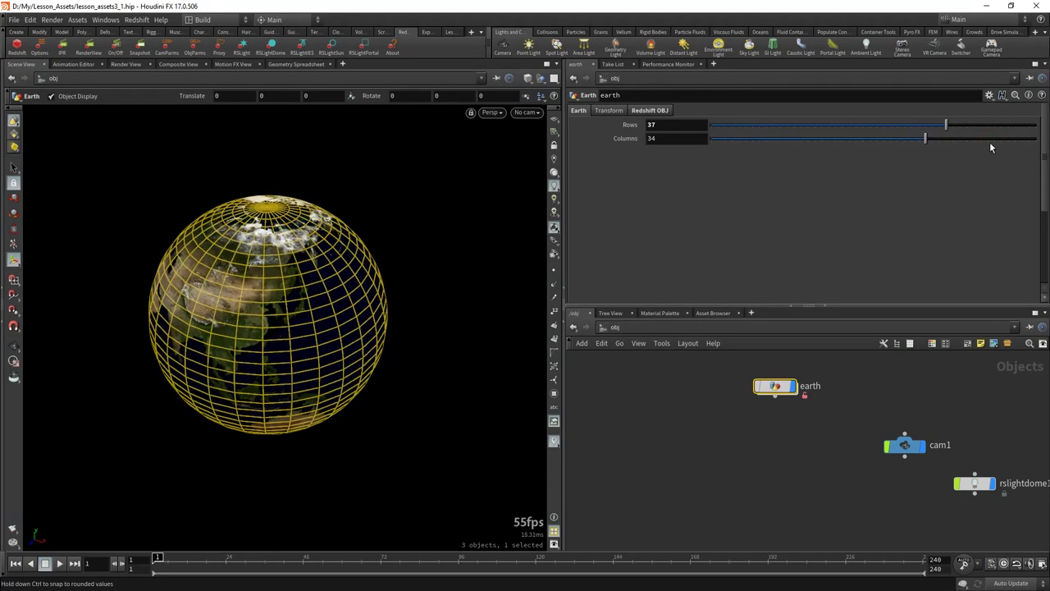
# Save the earth node type definition to earth.hda.
pyautogui.click(623, 427)
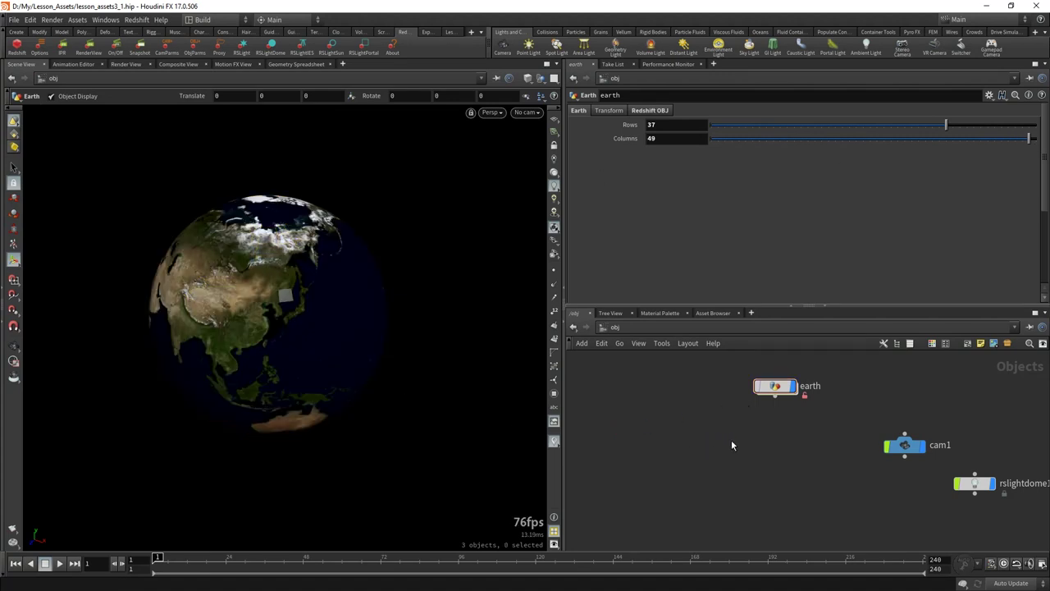
pyautogui.moveTo(779, 411); pyautogui.dragTo(698, 421, button='middle')
pyautogui.rightClick(699, 397)
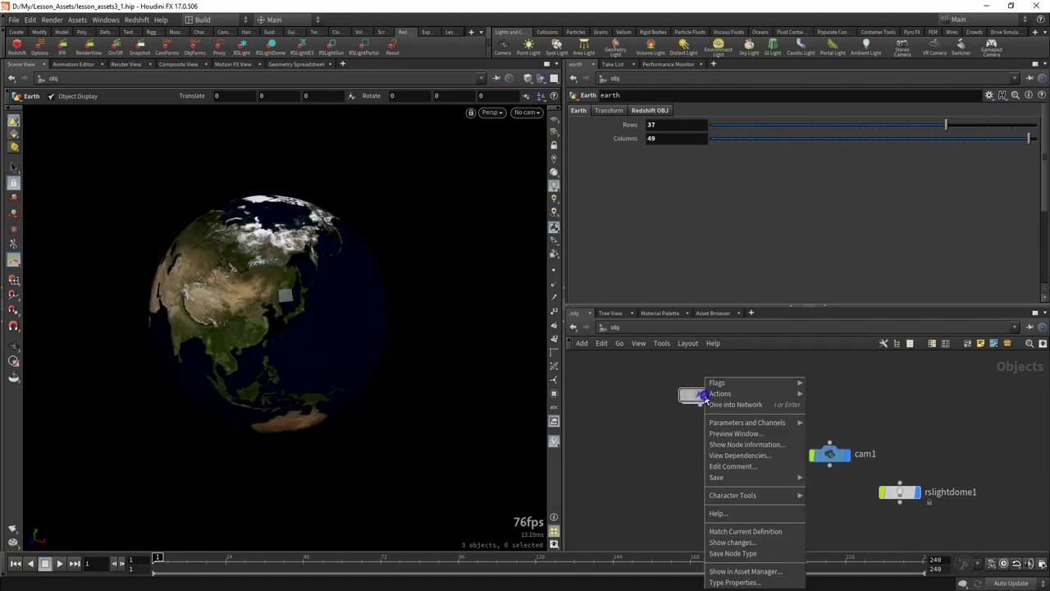
pyautogui.click(733, 553)
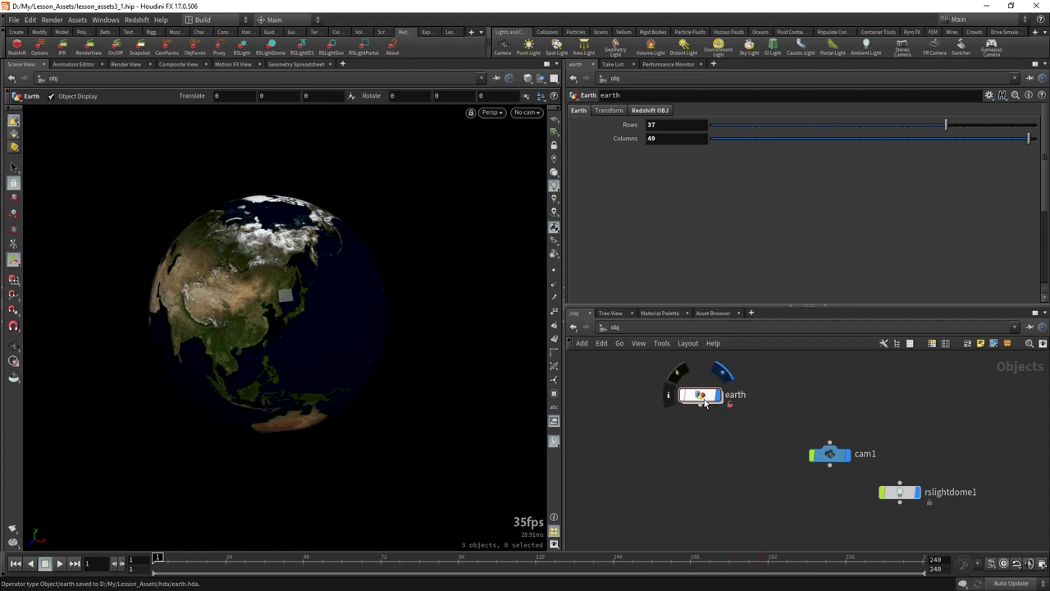
pyautogui.doubleClick(699, 396)
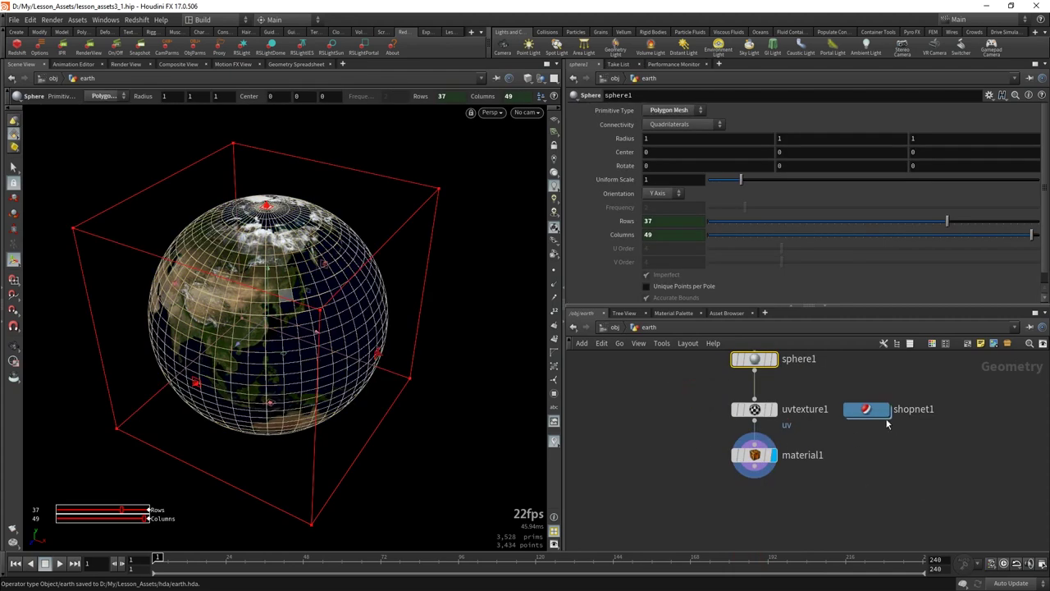
pyautogui.doubleClick(872, 412)
pyautogui.click(858, 399)
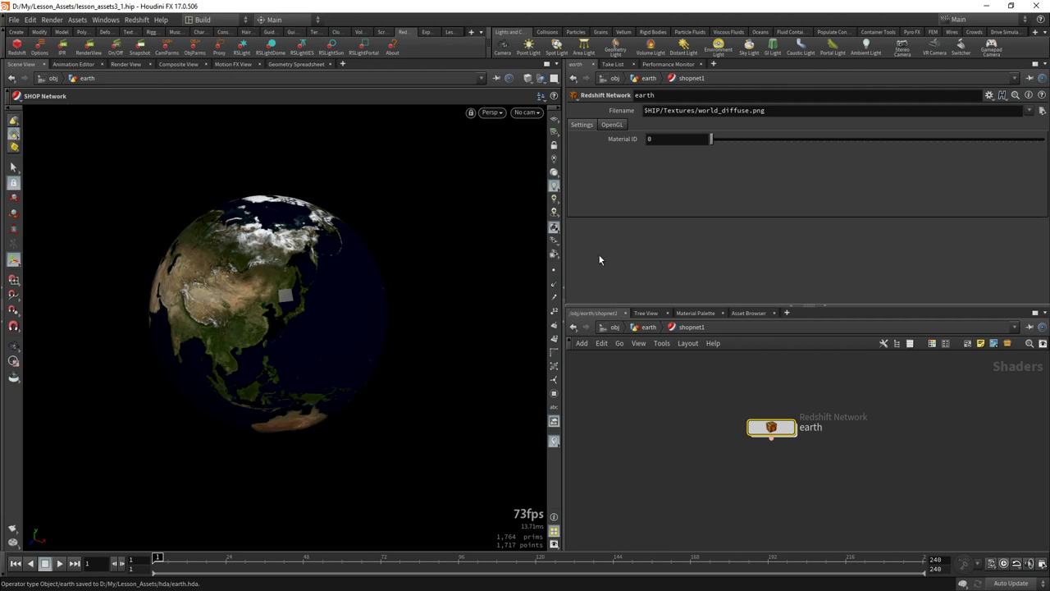
pyautogui.click(615, 328)
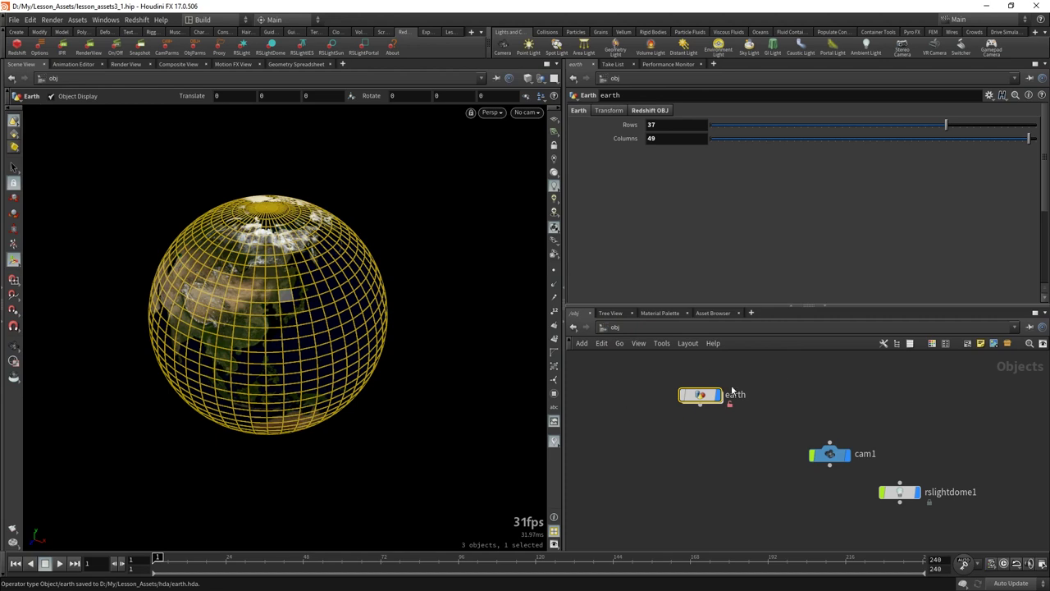
# Open the earth asset's Type Properties on the Extra Files page.
pyautogui.rightClick(701, 393)
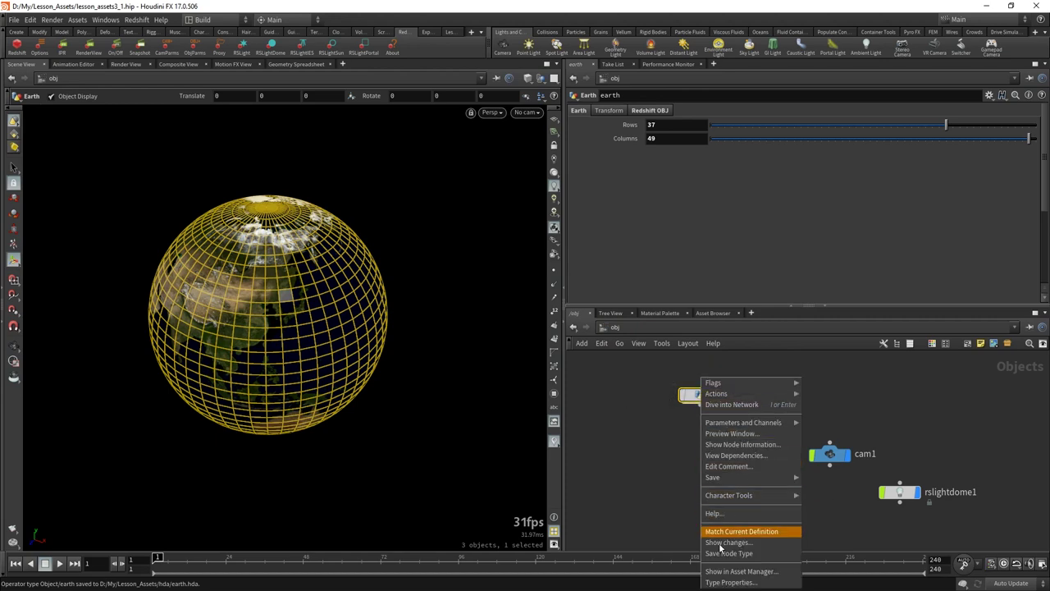
pyautogui.click(730, 582)
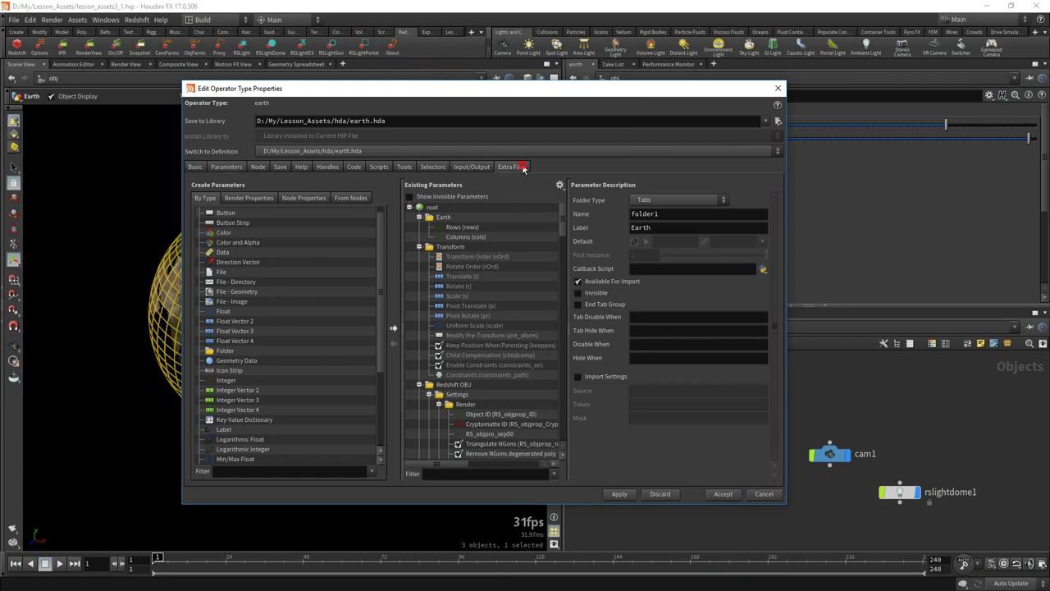
pyautogui.click(512, 166)
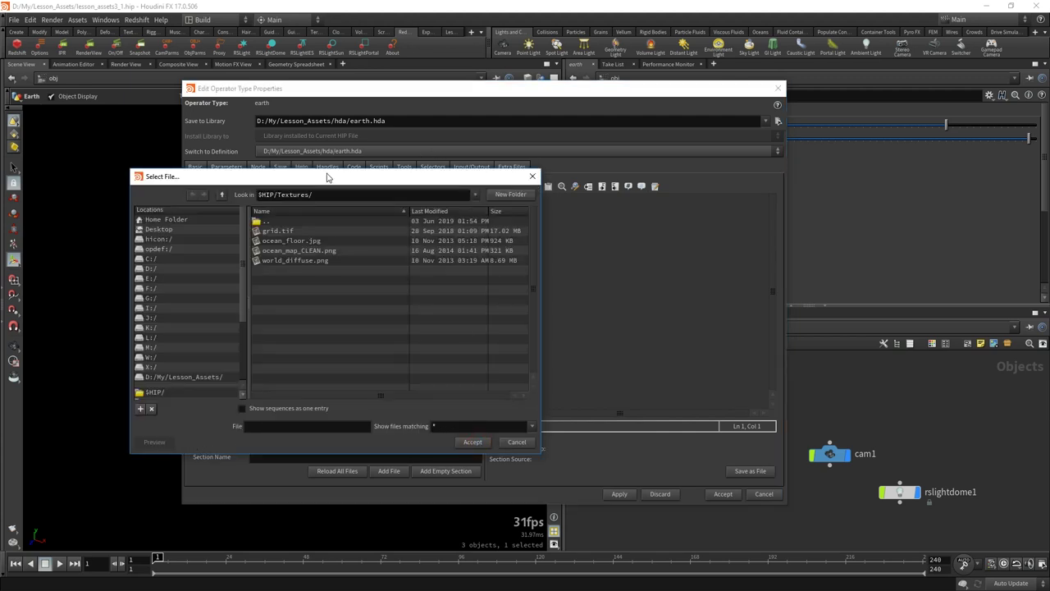
# Add grid.tif, ocean_floor.jpg, ocean_map_CLEAN.png and world_diffuse.png as extra files and apply.
pyautogui.click(279, 232)
pyautogui.keyDown('shift'); pyautogui.click(281, 263); pyautogui.keyUp('shift')
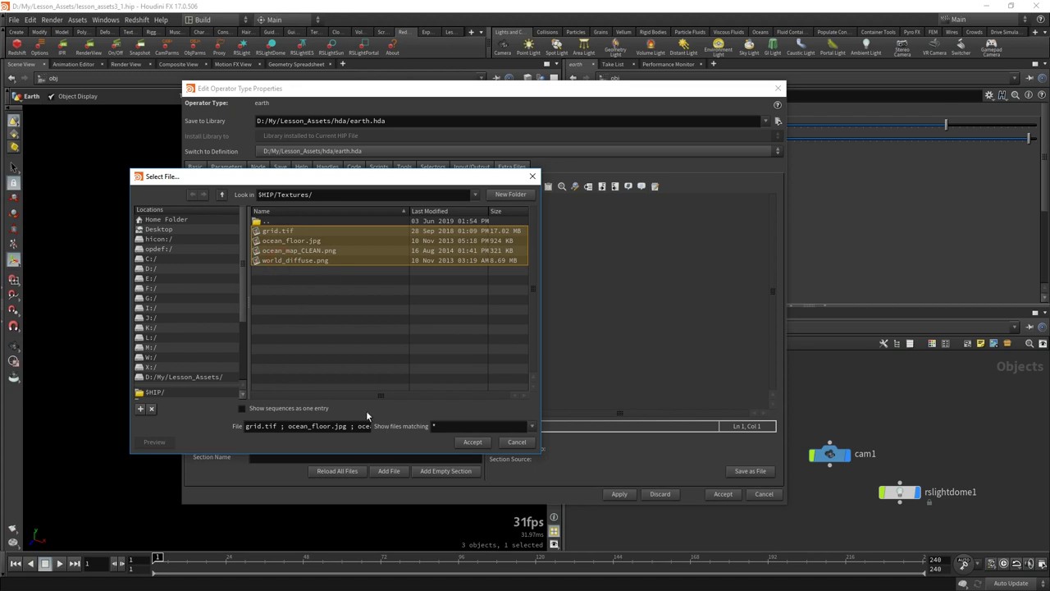
pyautogui.click(473, 443)
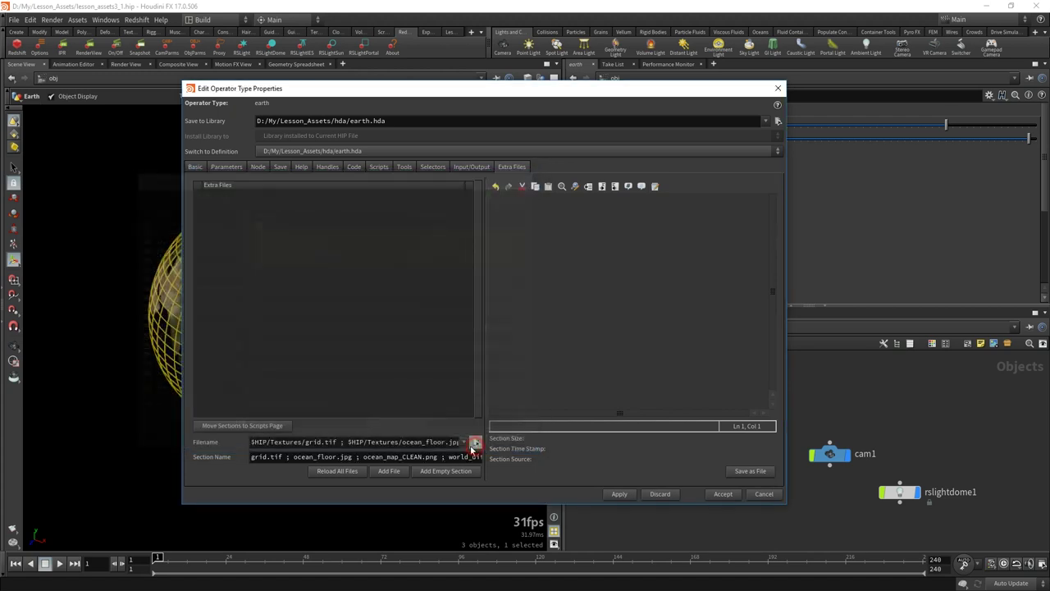
pyautogui.click(391, 472)
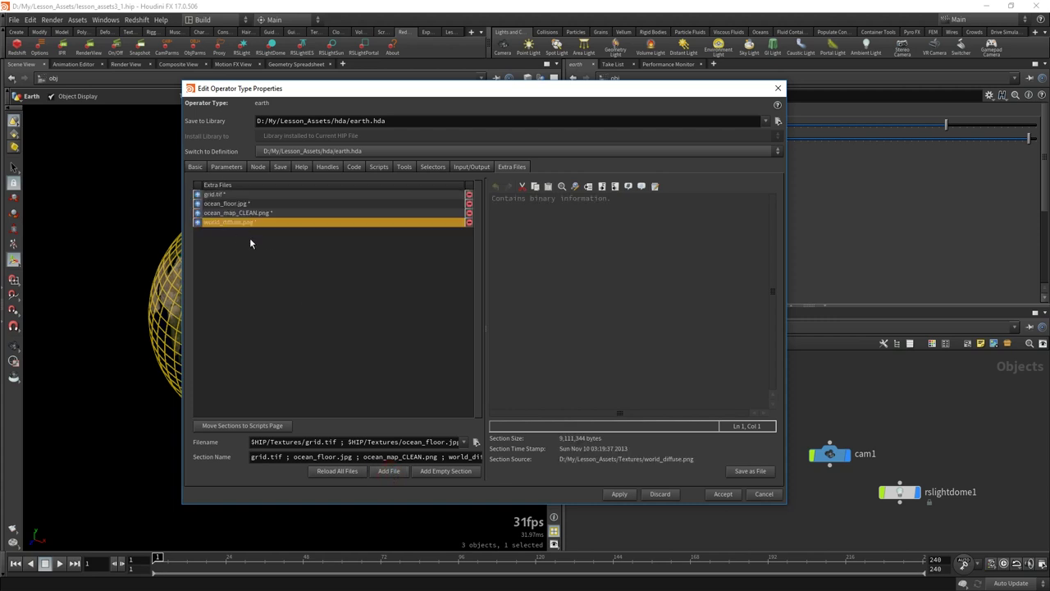
pyautogui.doubleClick(216, 195)
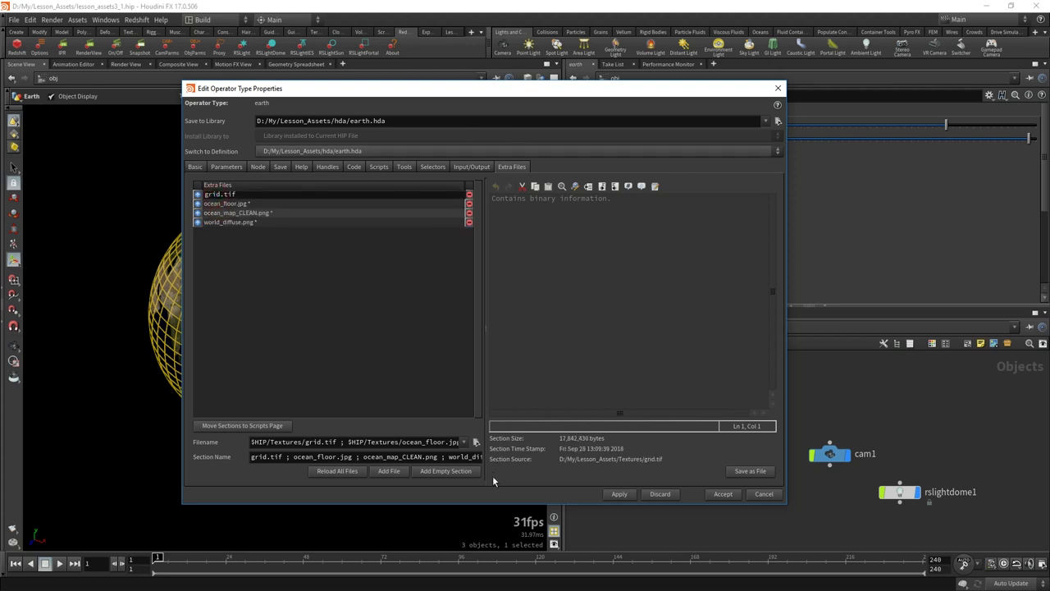
pyautogui.click(619, 494)
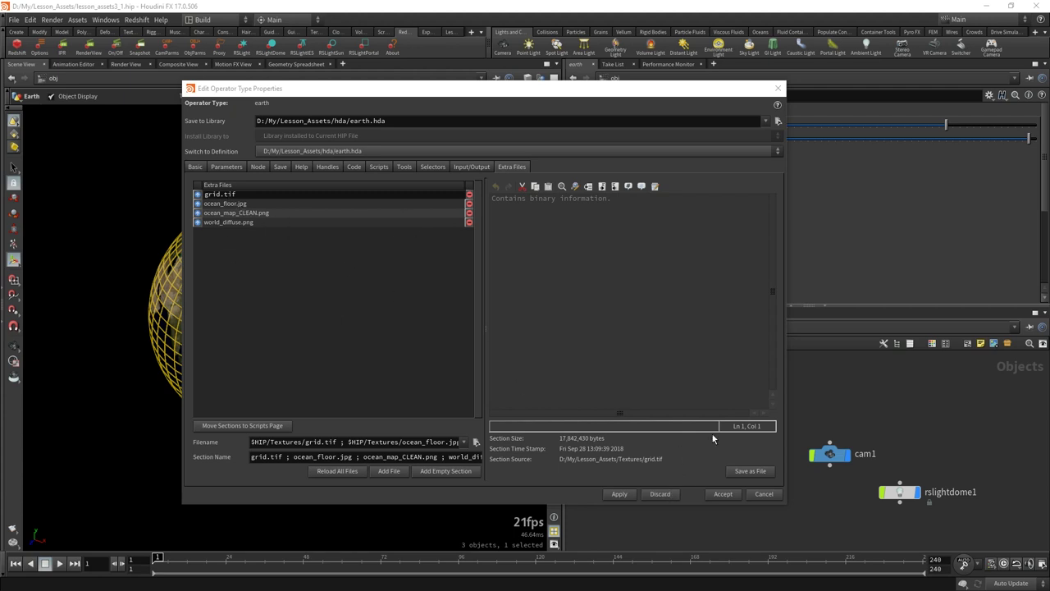
pyautogui.moveTo(662, 92); pyautogui.dragTo(518, 105)
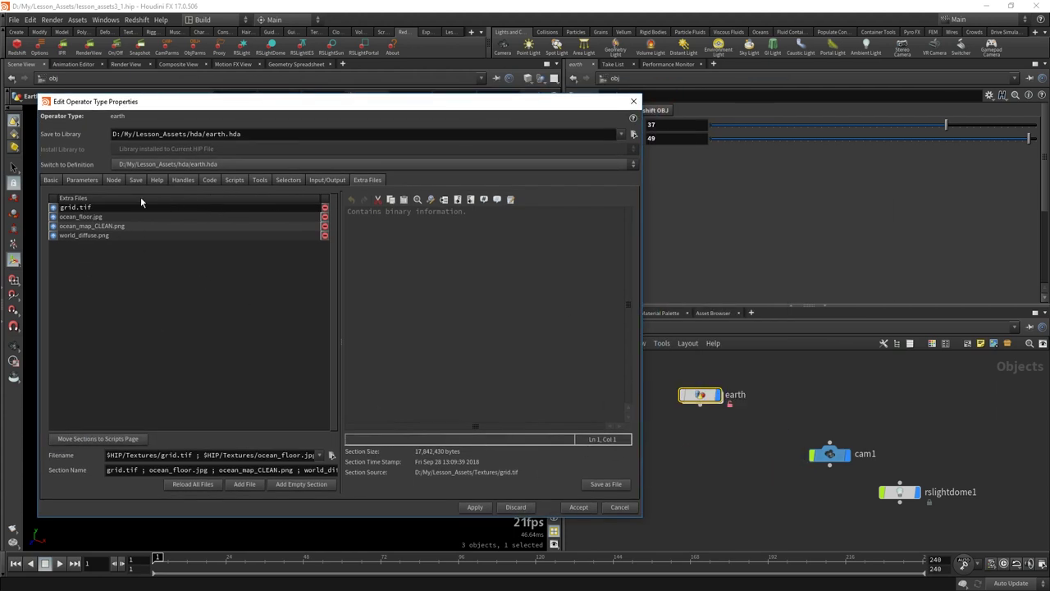
# Enter earth/shopnet1 and browse the texture Filename to the opdef:/ asset data location.
pyautogui.doubleClick(710, 396)
pyautogui.doubleClick(866, 408)
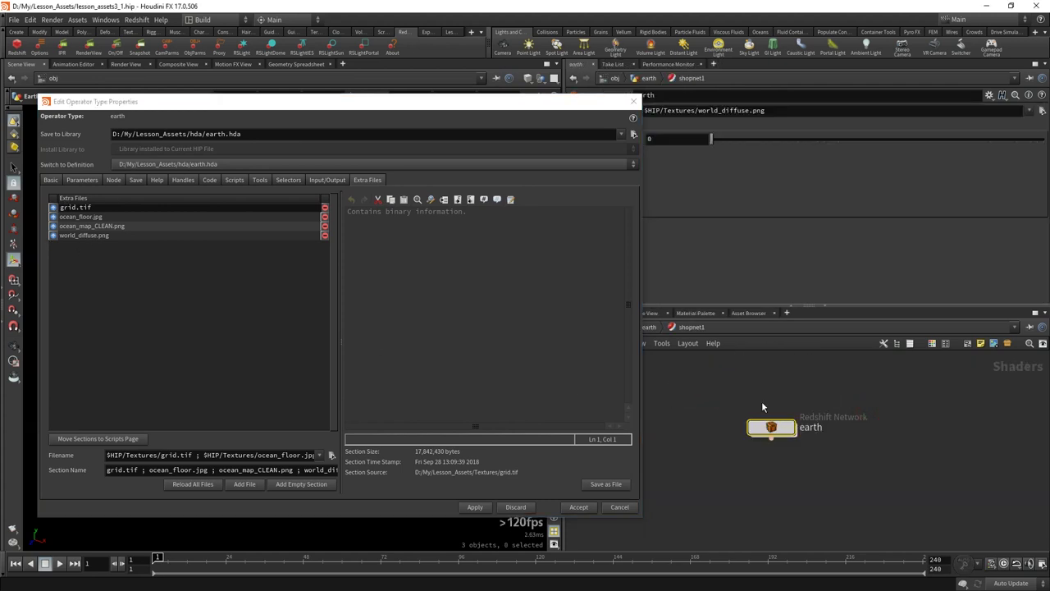
pyautogui.moveTo(535, 123); pyautogui.dragTo(491, 173)
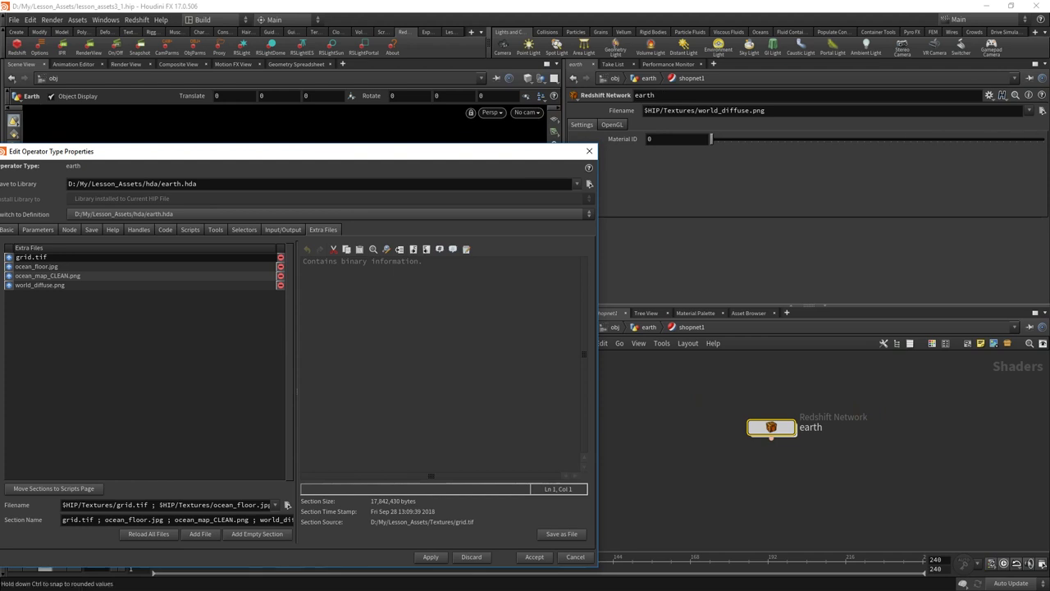
pyautogui.click(1040, 111)
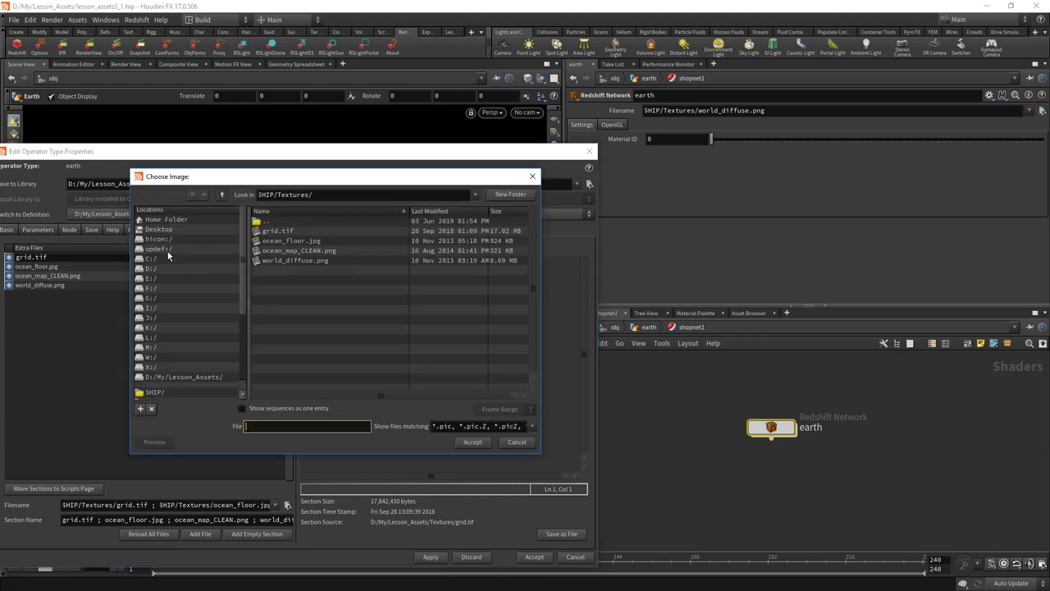
pyautogui.click(158, 249)
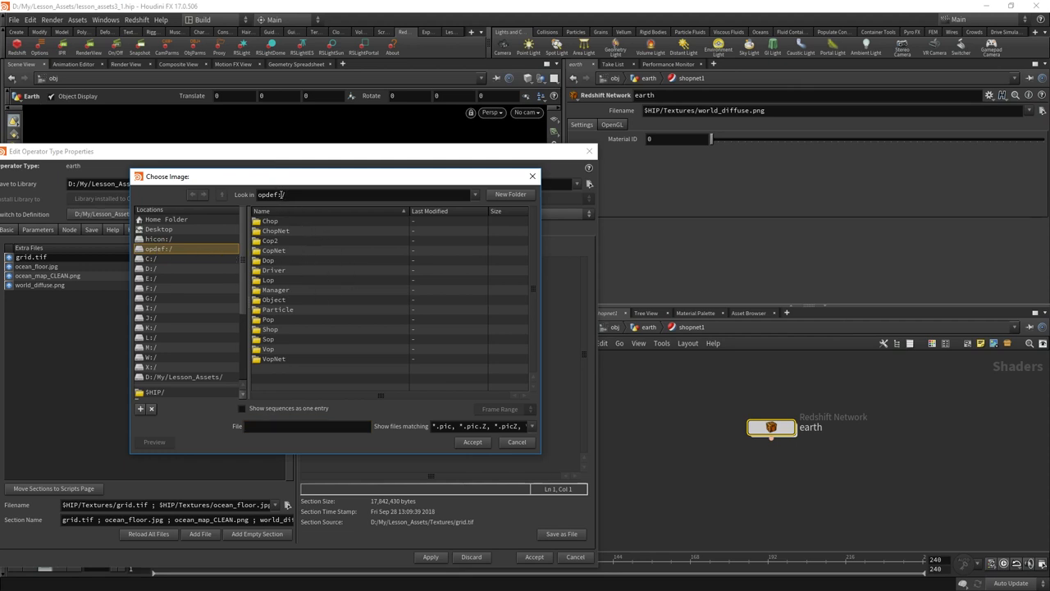
pyautogui.hotkey('ctrl', 'a')
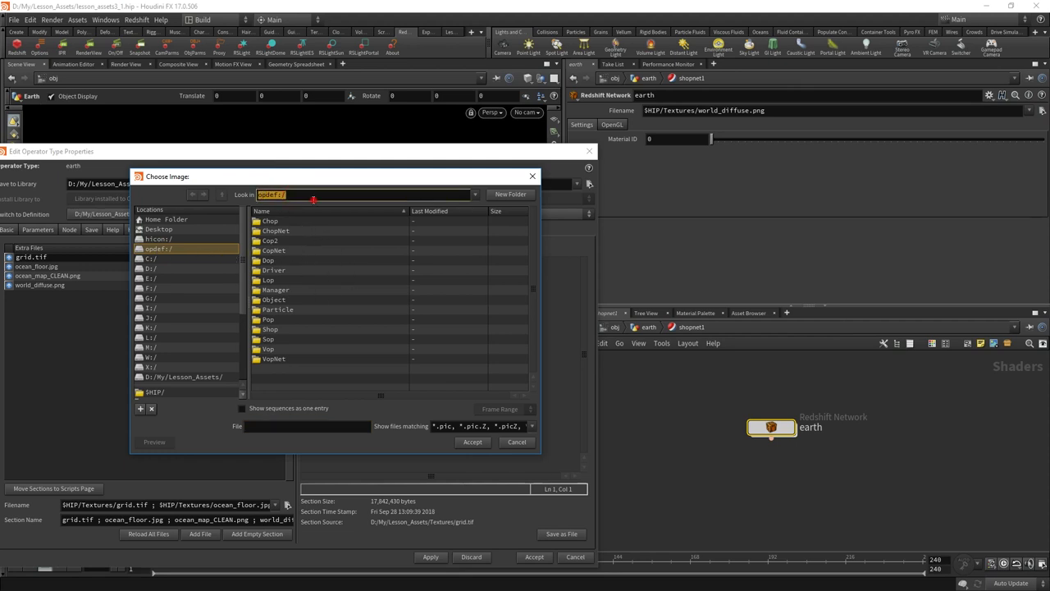
pyautogui.click(314, 199)
pyautogui.press('Return')
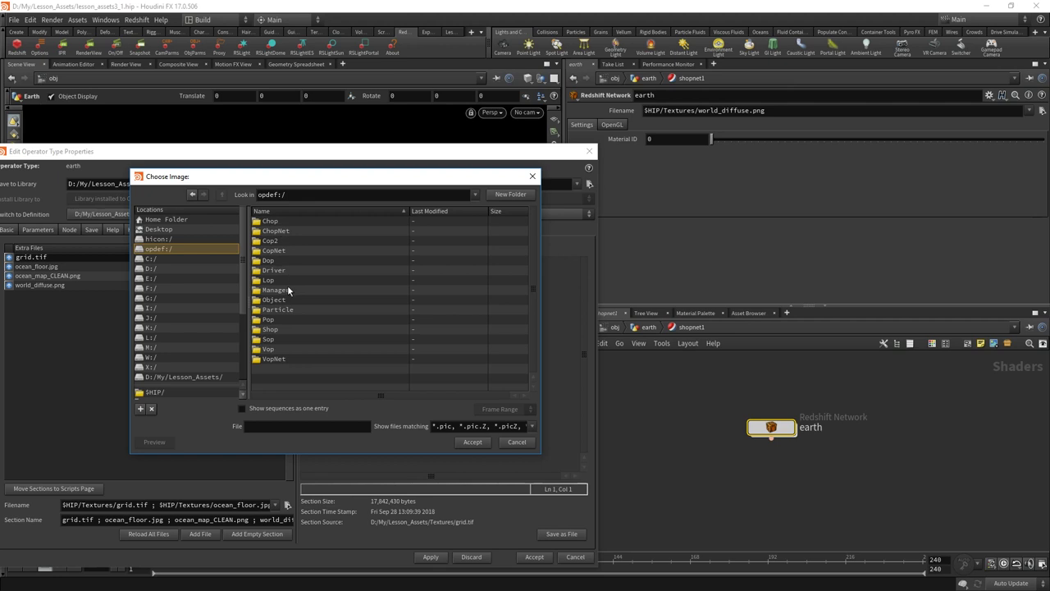
# Pick world_diffuse.png from opdef:/Object/earth? as the material's texture.
pyautogui.doubleClick(286, 299)
pyautogui.scroll(-1, 316, 261)
pyautogui.scroll(-3, 316, 263)
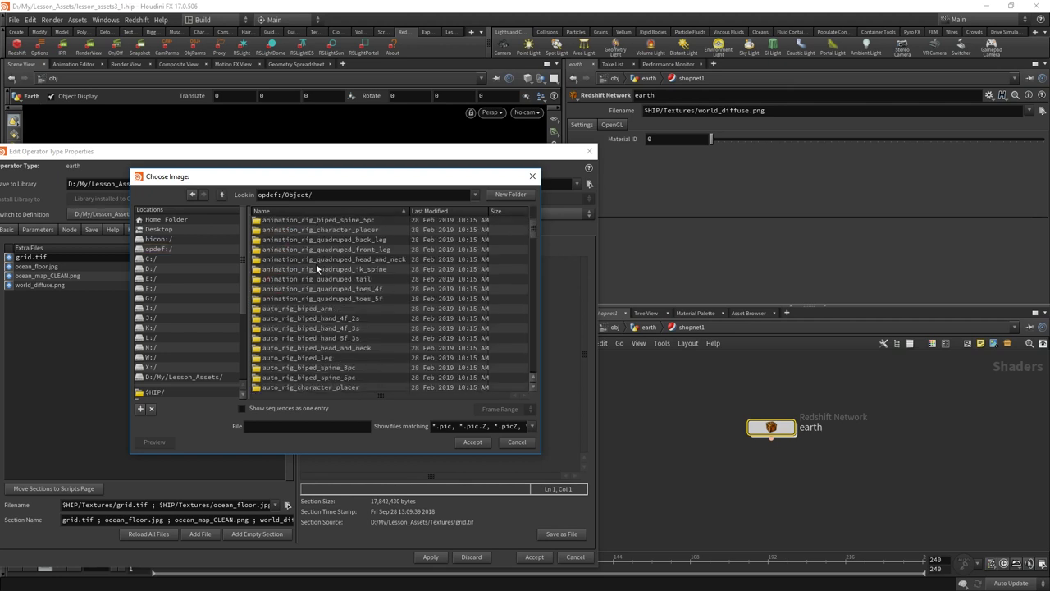
pyautogui.scroll(-3, 316, 263)
pyautogui.scroll(-2, 315, 265)
pyautogui.scroll(-2, 315, 273)
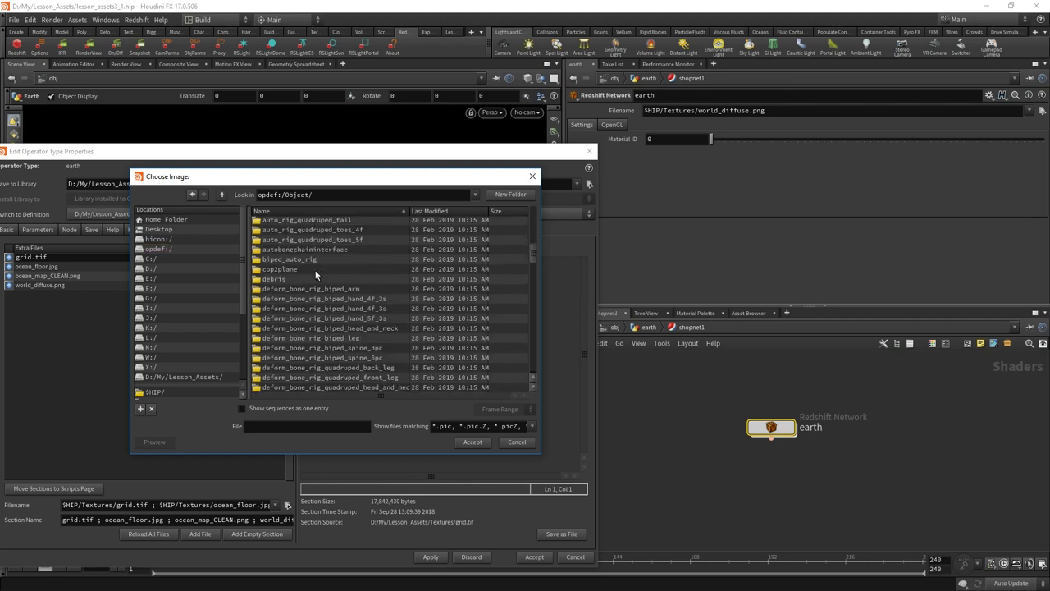
pyautogui.scroll(-2, 312, 277)
pyautogui.scroll(-3, 305, 287)
pyautogui.scroll(-2, 300, 296)
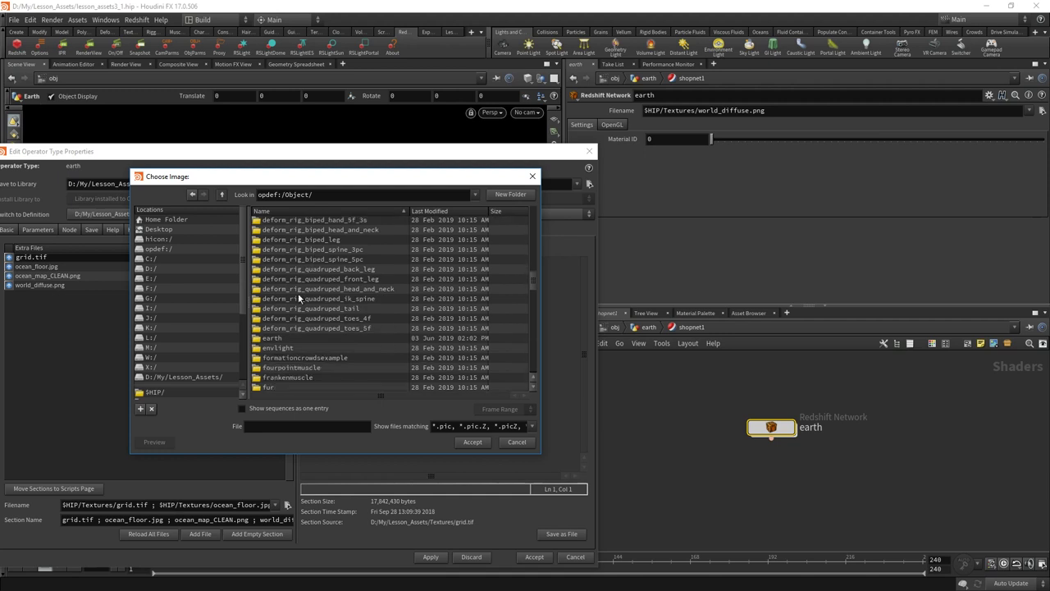
pyautogui.doubleClick(265, 342)
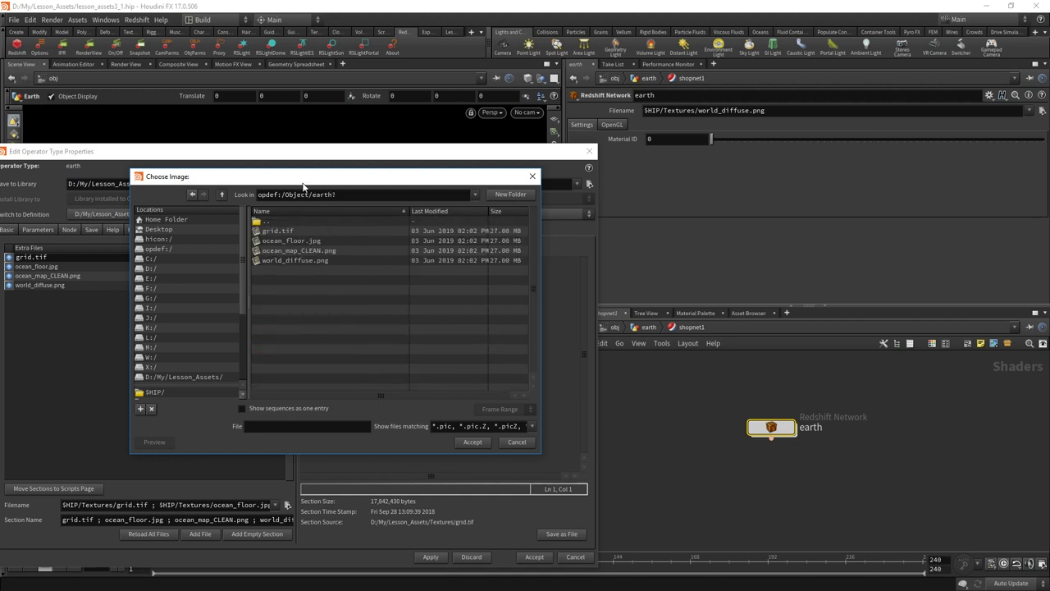
pyautogui.moveTo(302, 184); pyautogui.dragTo(312, 221)
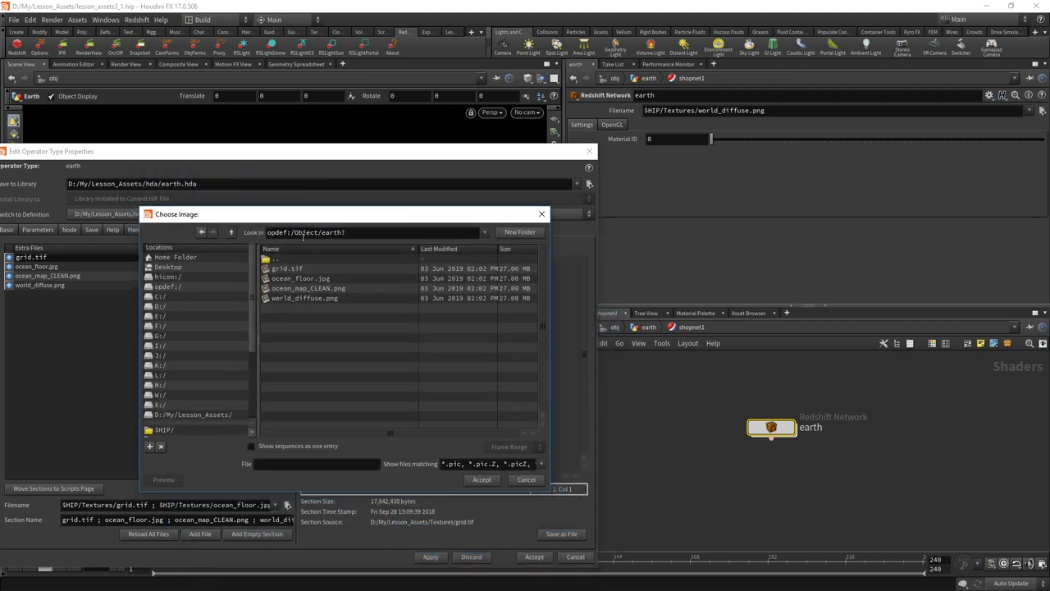
pyautogui.doubleClick(281, 298)
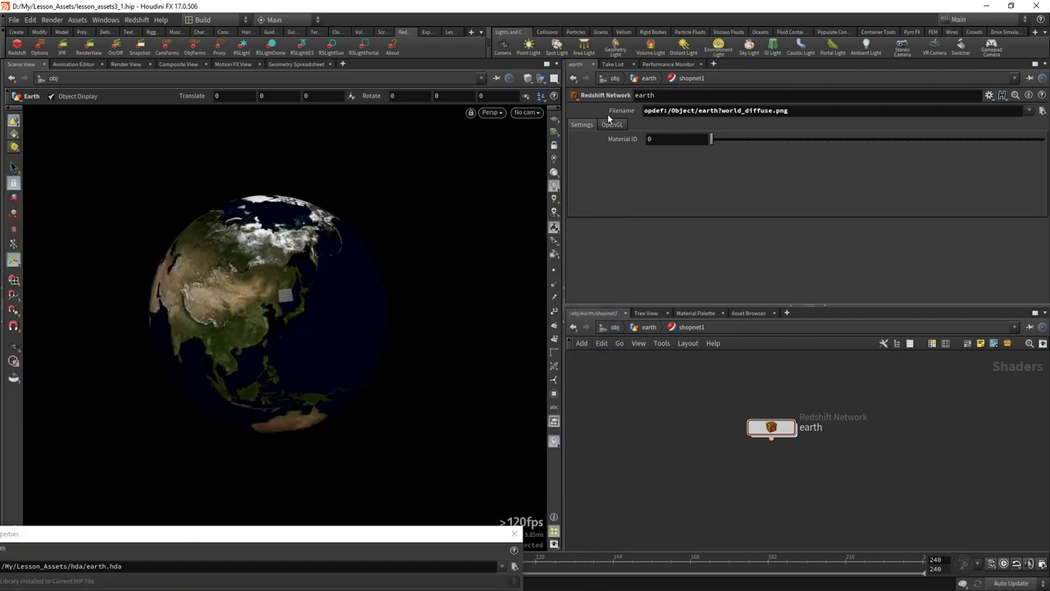
# Change the texture path to the relative opdef:../..?world_diffuse.png.
pyautogui.click(669, 110)
pyautogui.moveTo(669, 110); pyautogui.dragTo(719, 110)
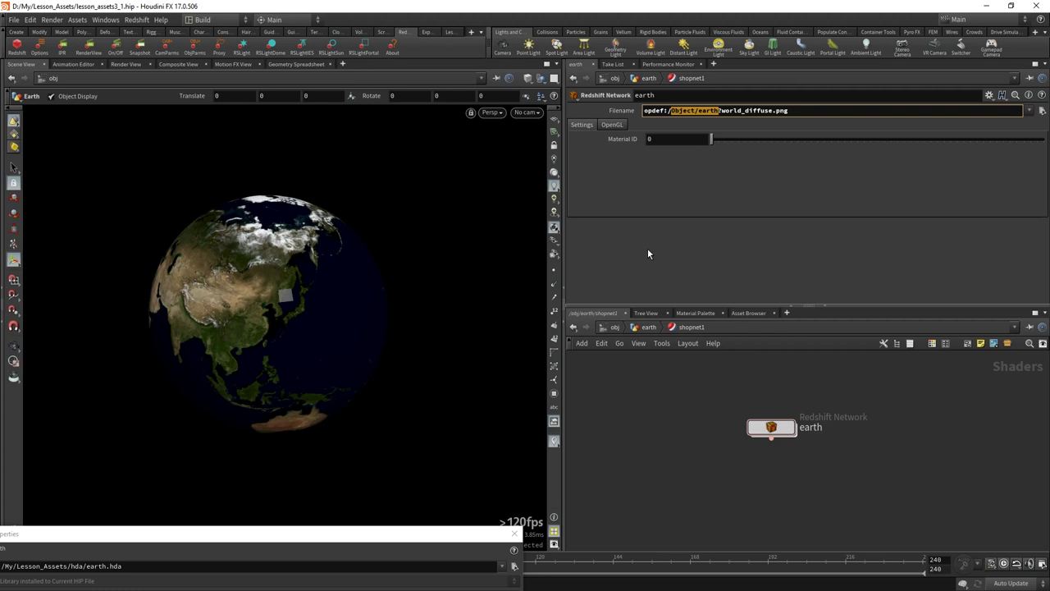
pyautogui.click(696, 110)
pyautogui.moveTo(670, 110); pyautogui.dragTo(695, 109)
pyautogui.write('..')
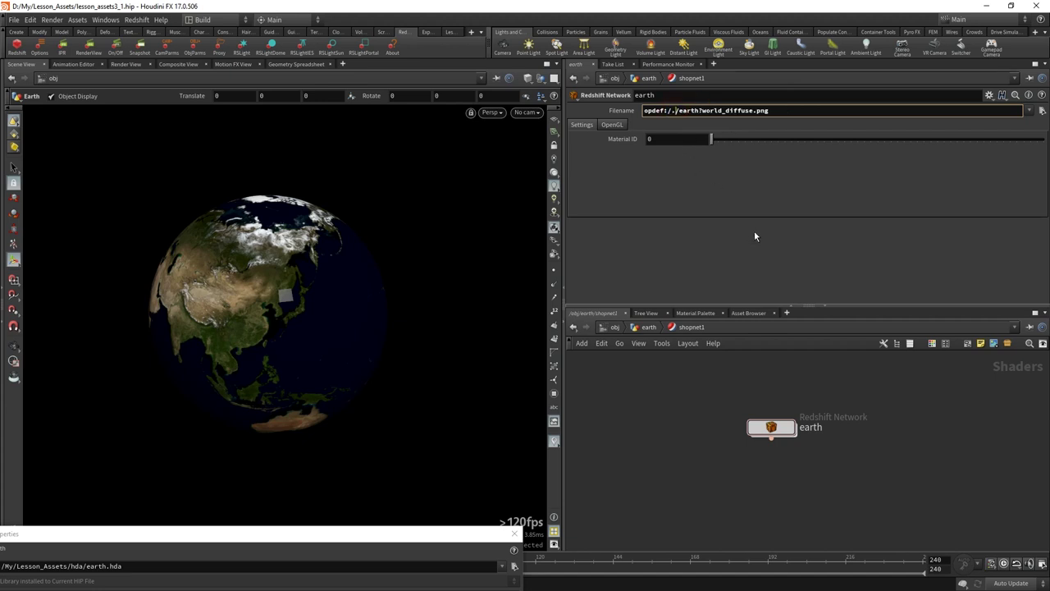
pyautogui.click(681, 112)
pyautogui.moveTo(681, 112); pyautogui.dragTo(703, 110)
pyautogui.write('..')
pyautogui.click(662, 427)
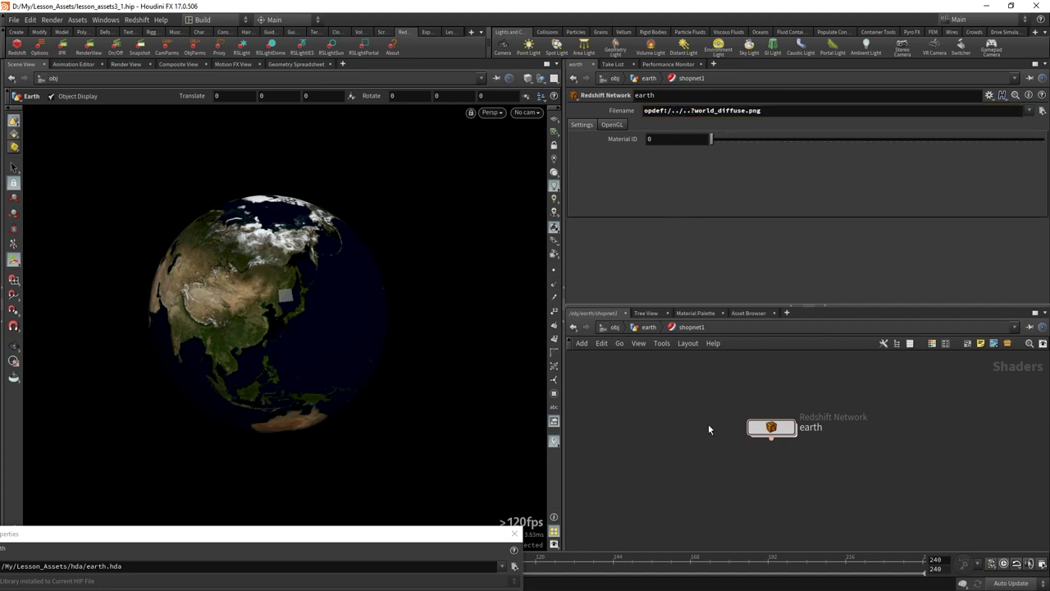
# Re-enter shopnet1 and the earth Redshift material network.
pyautogui.click(645, 327)
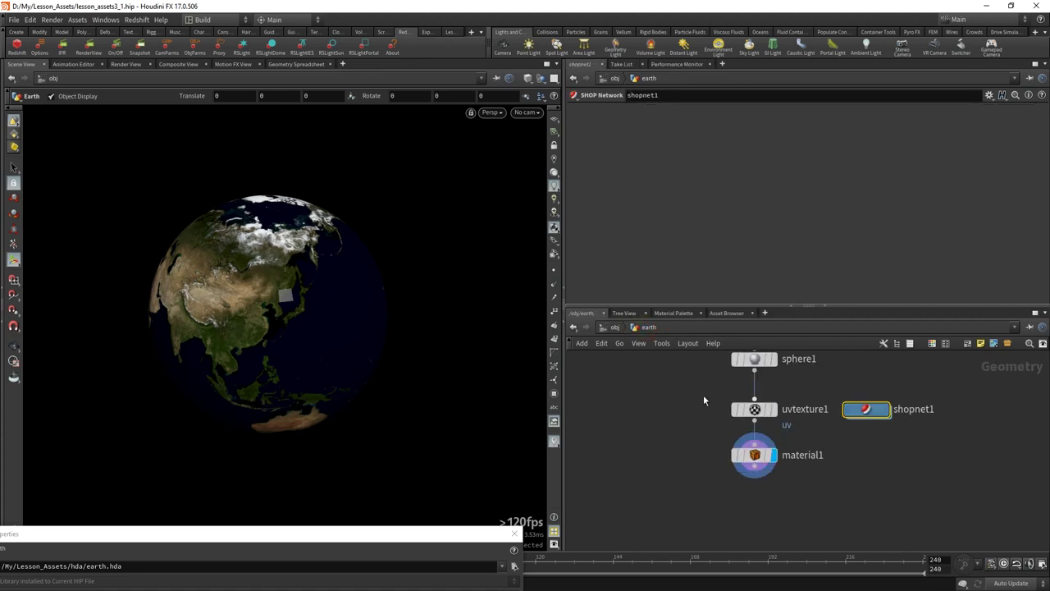
pyautogui.doubleClick(858, 408)
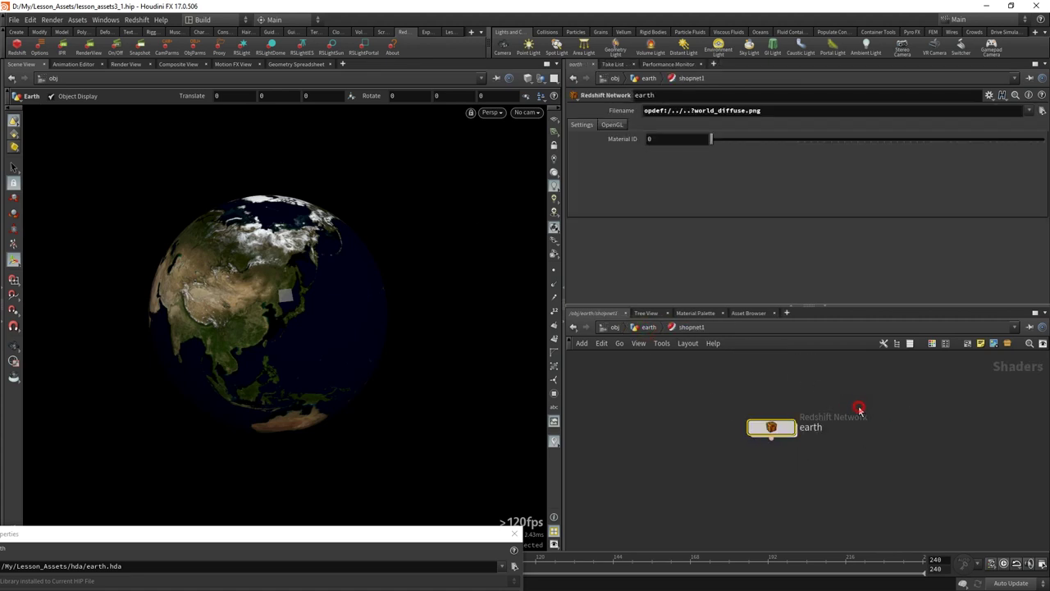
pyautogui.click(688, 384)
pyautogui.doubleClick(771, 427)
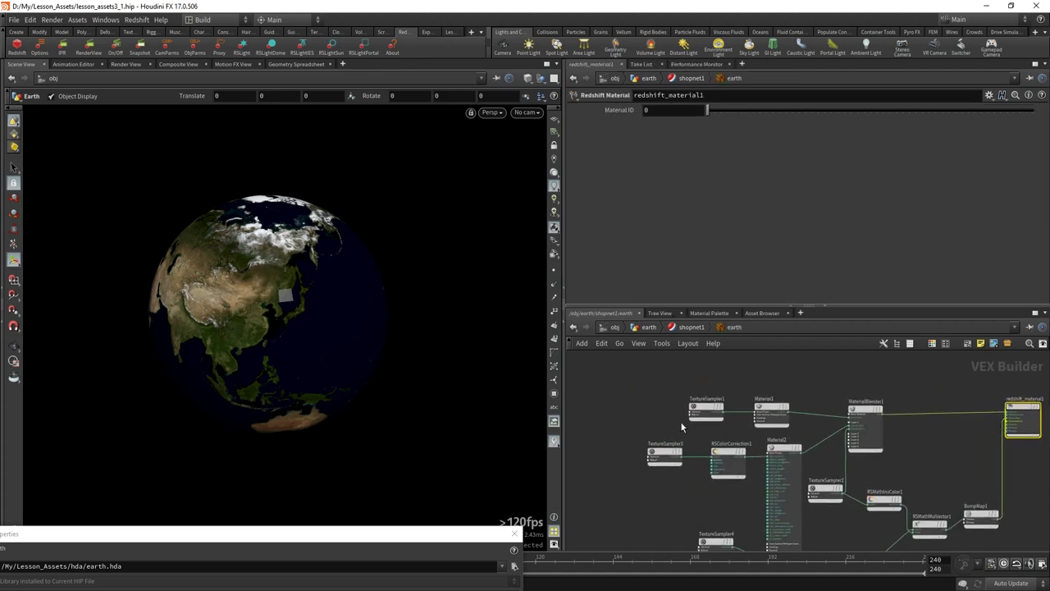
# Set TextureSampler3's Filename to the embedded opdef:/Object/earth?ocean_floor.jpg.
pyautogui.click(703, 408)
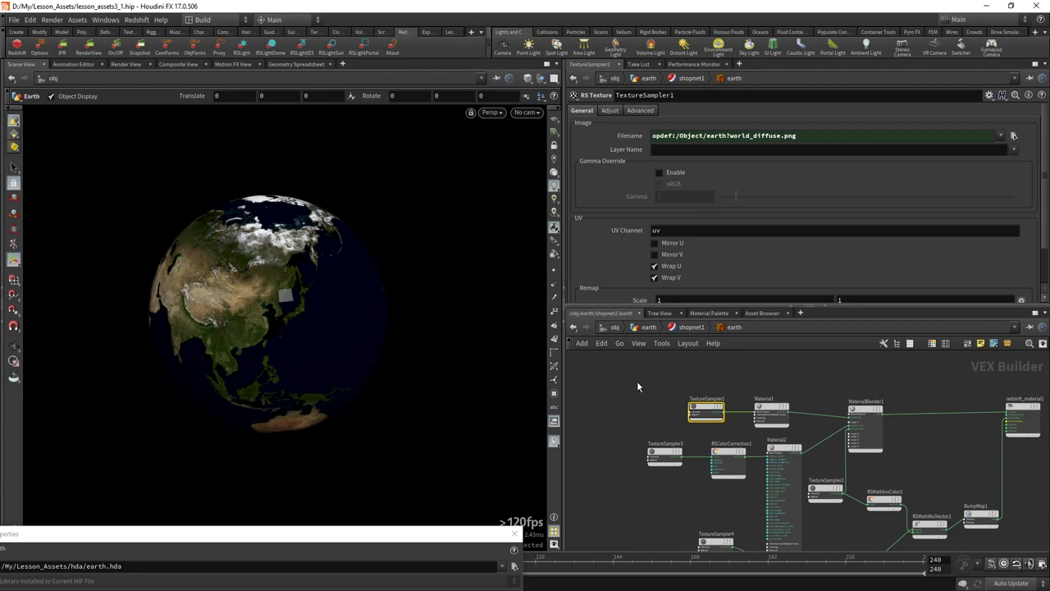
pyautogui.moveTo(620, 414); pyautogui.dragTo(683, 476)
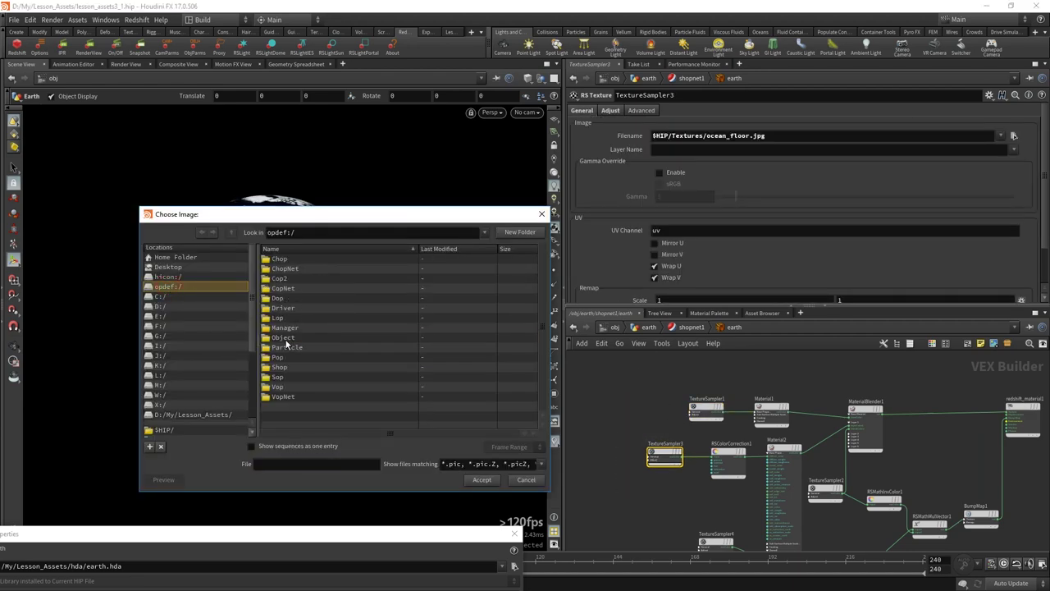
pyautogui.doubleClick(286, 344)
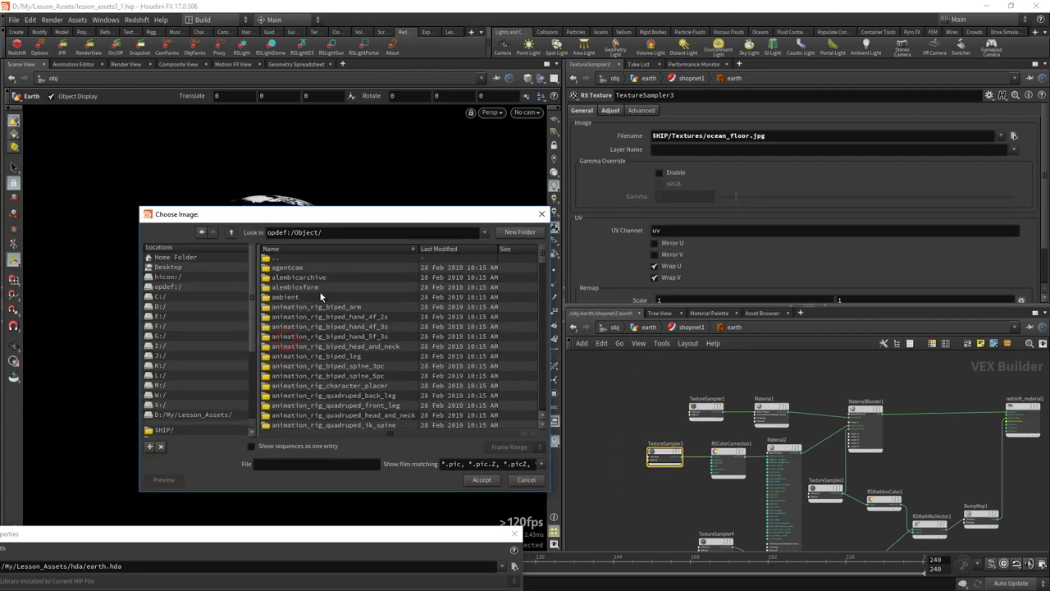
pyautogui.doubleClick(293, 342)
pyautogui.doubleClick(292, 279)
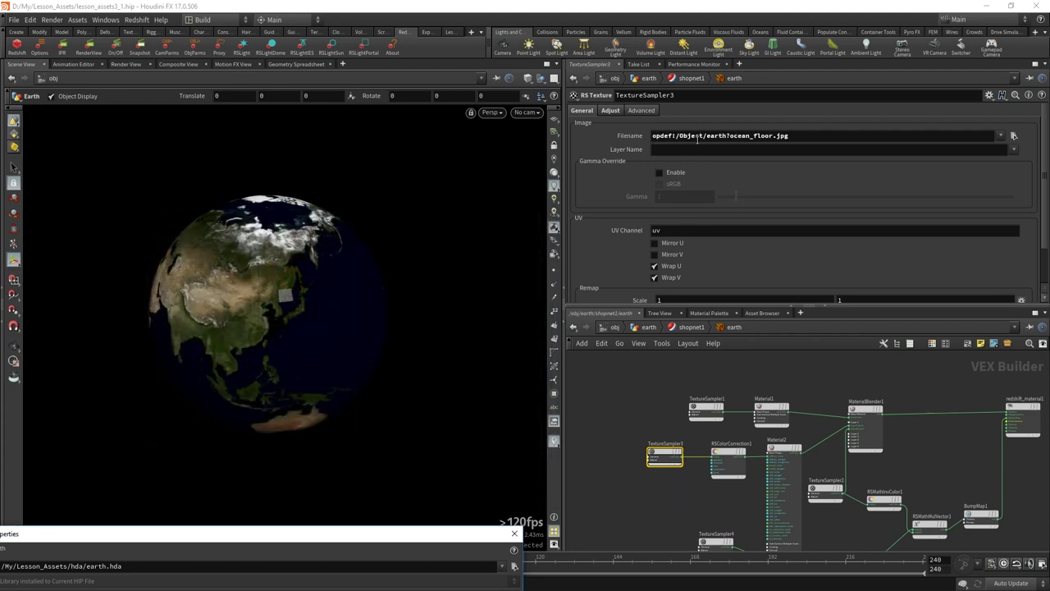
# Replace 'Object/earth' with '../../..' in TextureSampler3's Filename path.
pyautogui.click(627, 407)
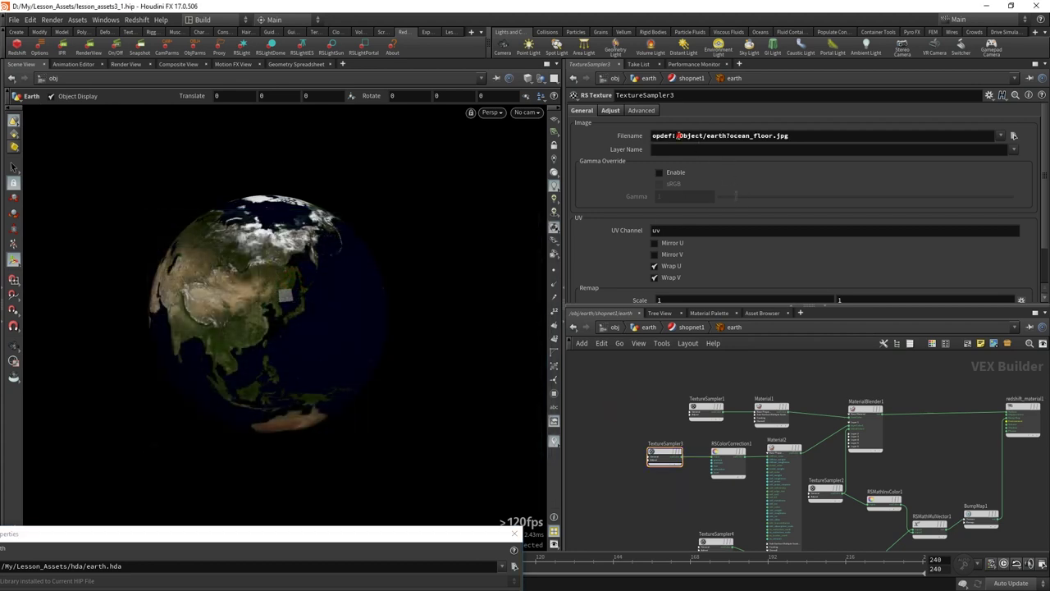
pyautogui.moveTo(678, 135); pyautogui.dragTo(713, 135)
pyautogui.write('../..')
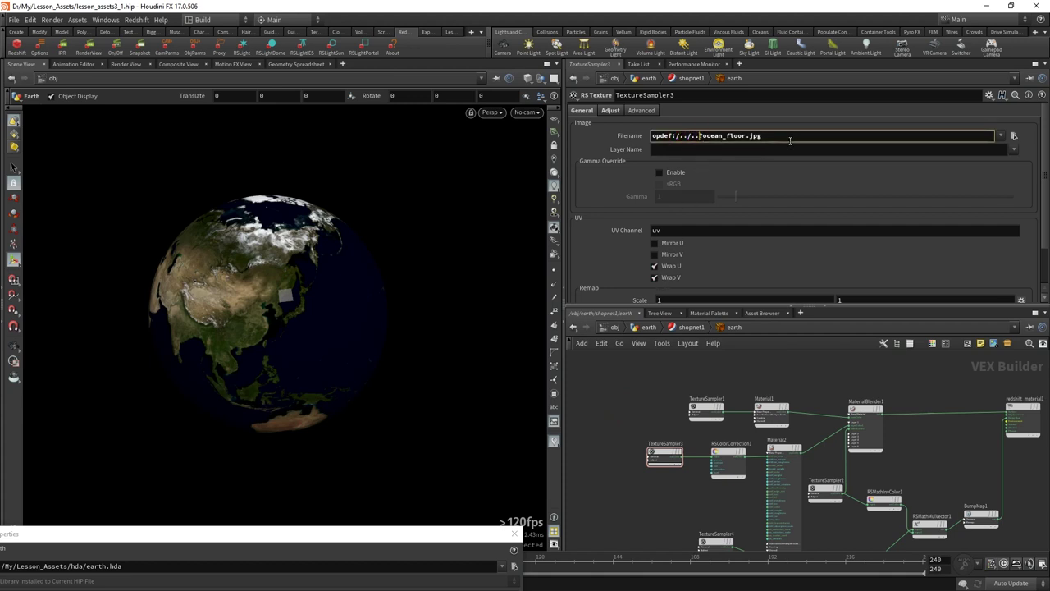
pyautogui.write('/..')
pyautogui.click(599, 413)
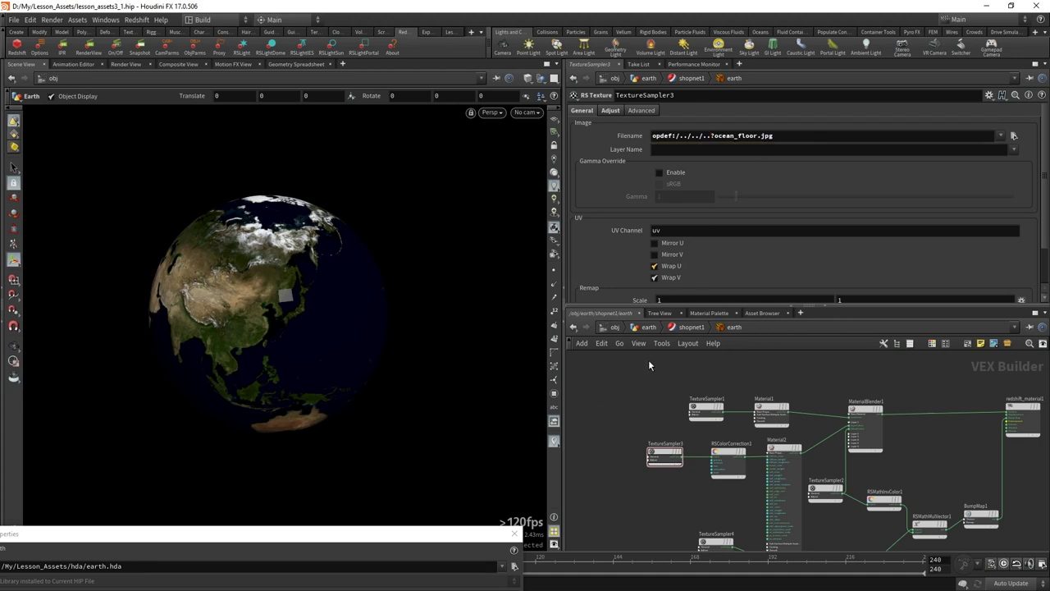
# Show the Redshift Render View and copy TextureSampler3's opdef:/../../.. Filename path.
pyautogui.click(125, 64)
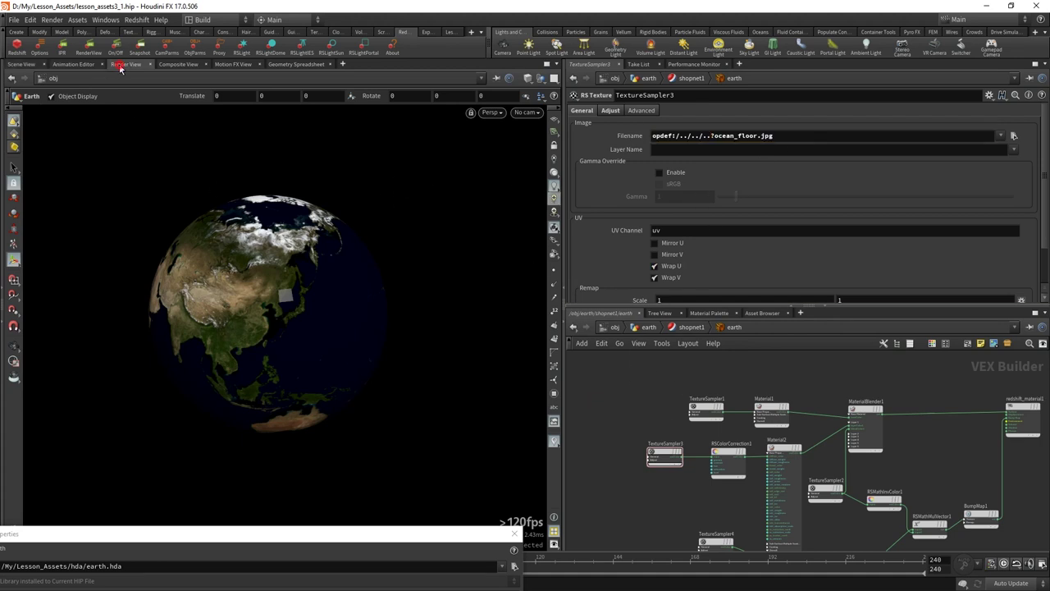
pyautogui.click(31, 78)
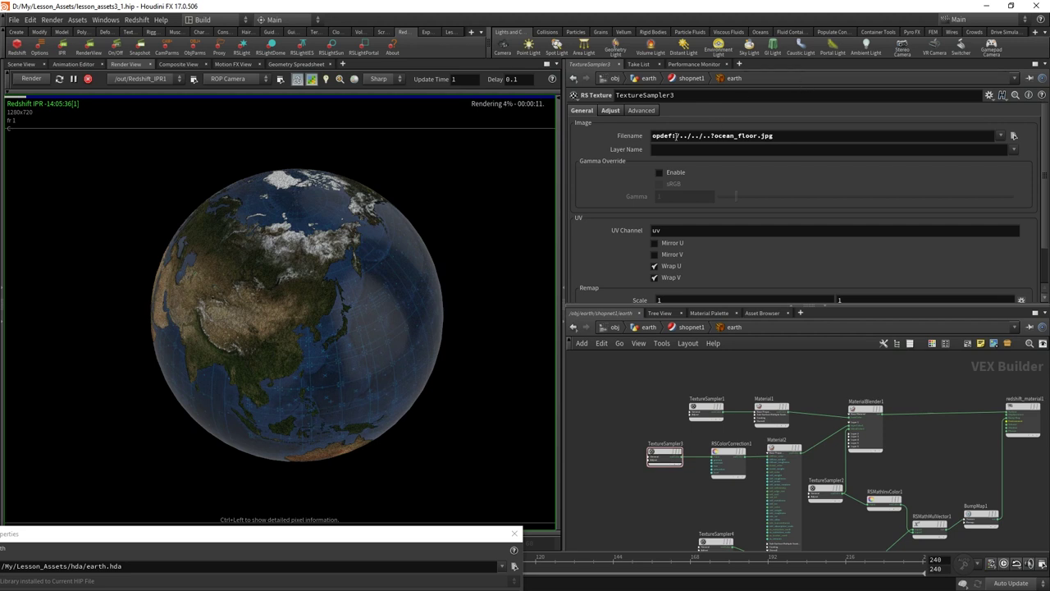
pyautogui.click(781, 135)
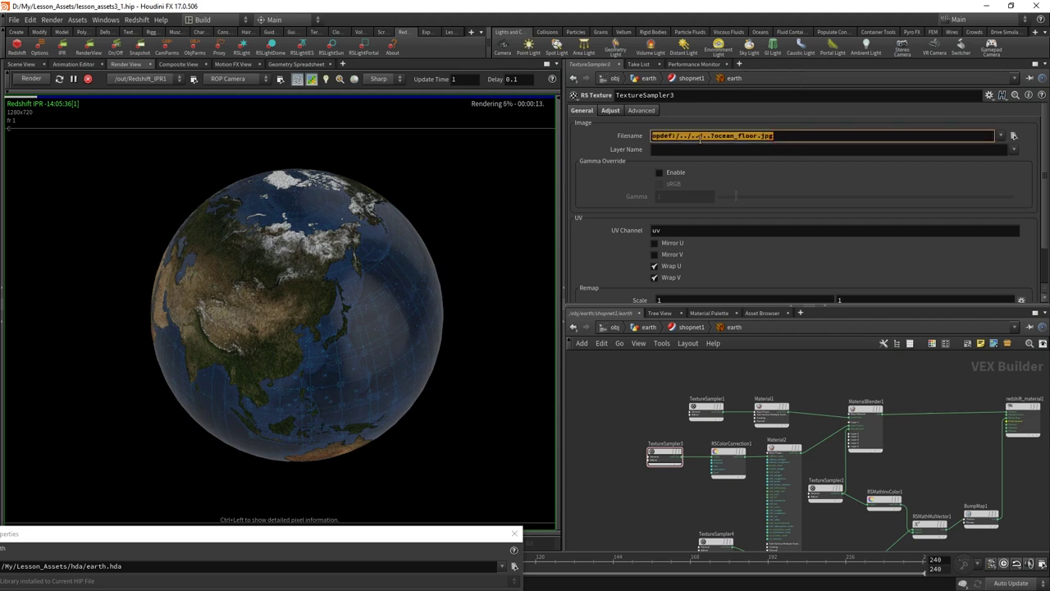
pyautogui.click(732, 136)
pyautogui.doubleClick(732, 136)
pyautogui.hotkey('ctrl', 'a')
# Point TextureSampler4 at opdef:/../../..?grid.tif instead of $HIP/Textures/.
pyautogui.moveTo(628, 376); pyautogui.dragTo(624, 318, button='middle')
pyautogui.hotkey('ctrl', 'c')
pyautogui.click(719, 468)
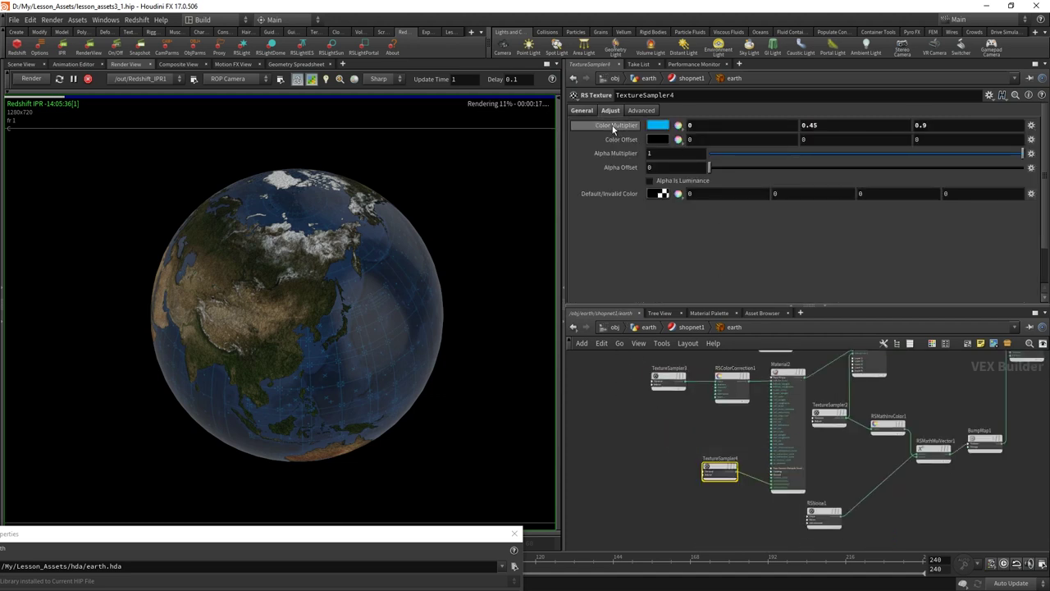
pyautogui.click(582, 110)
pyautogui.click(88, 79)
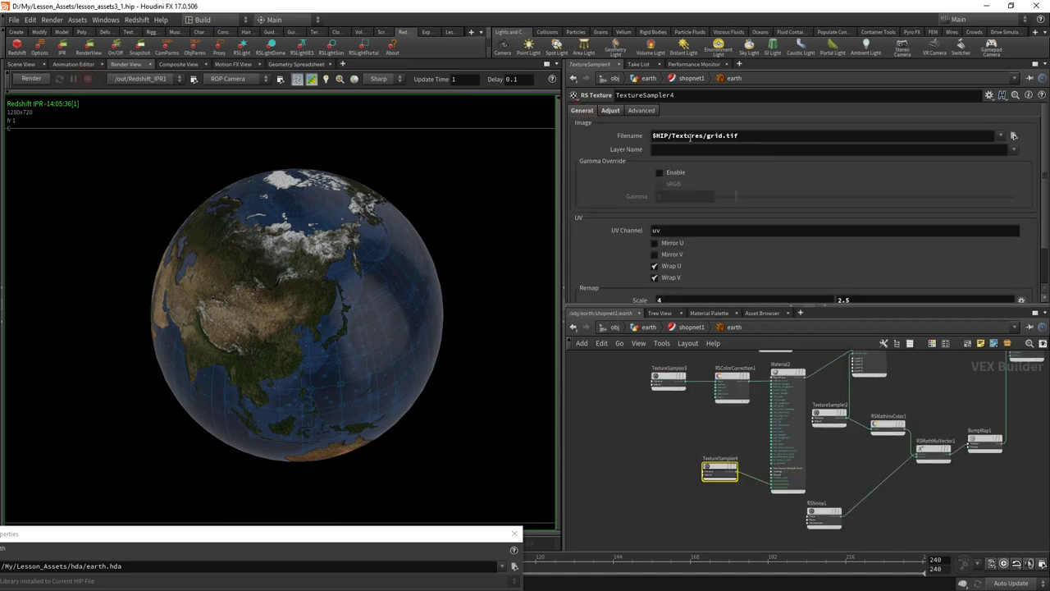
pyautogui.moveTo(699, 135); pyautogui.dragTo(559, 136)
pyautogui.hotkey('ctrl', 'v')
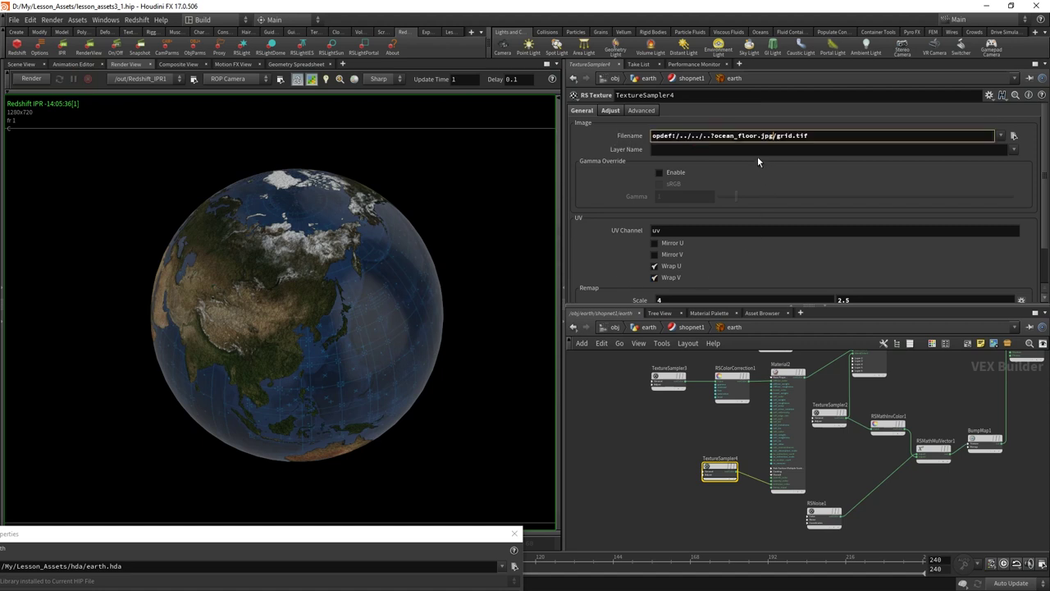
pyautogui.moveTo(776, 135); pyautogui.dragTo(711, 156)
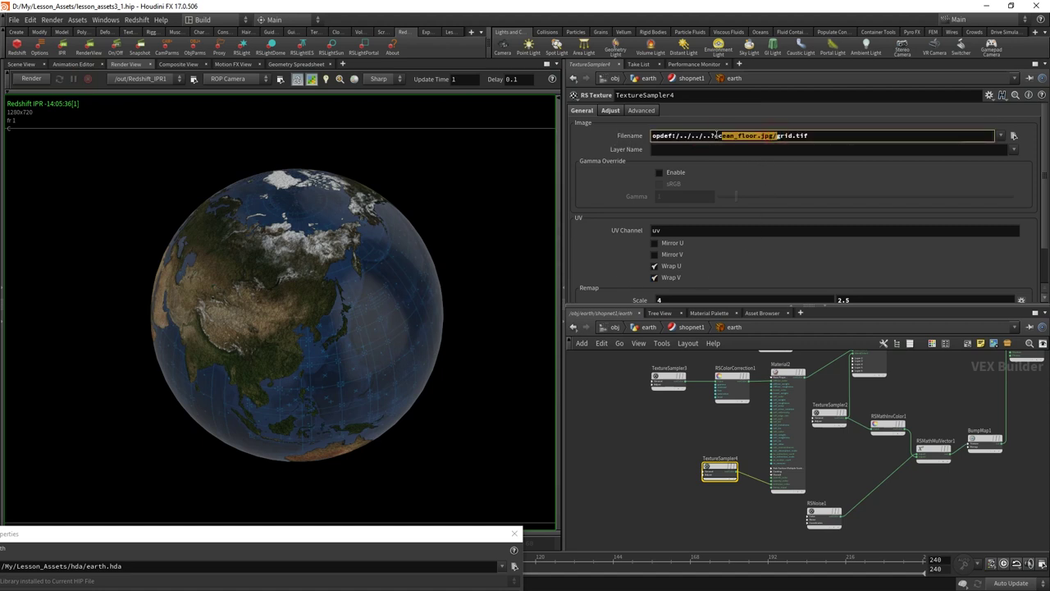
pyautogui.press('BackSpace')
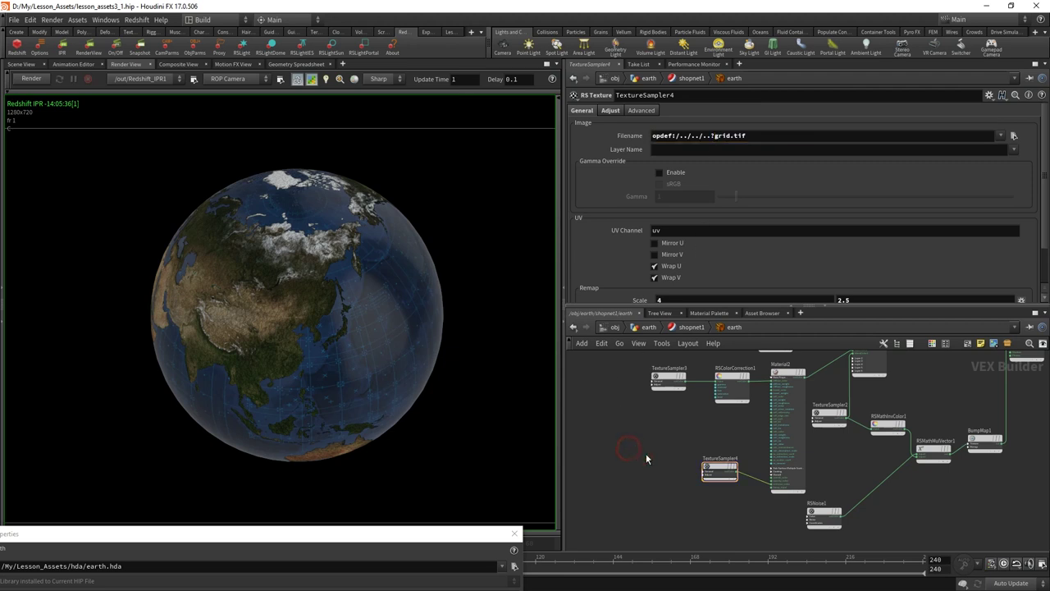
# Point TextureSampler2 at opdef:/../../..?ocean_map_CLEAN.png instead of $HIP/Textures/.
pyautogui.moveTo(838, 478); pyautogui.dragTo(819, 503, button='middle')
pyautogui.click(810, 445)
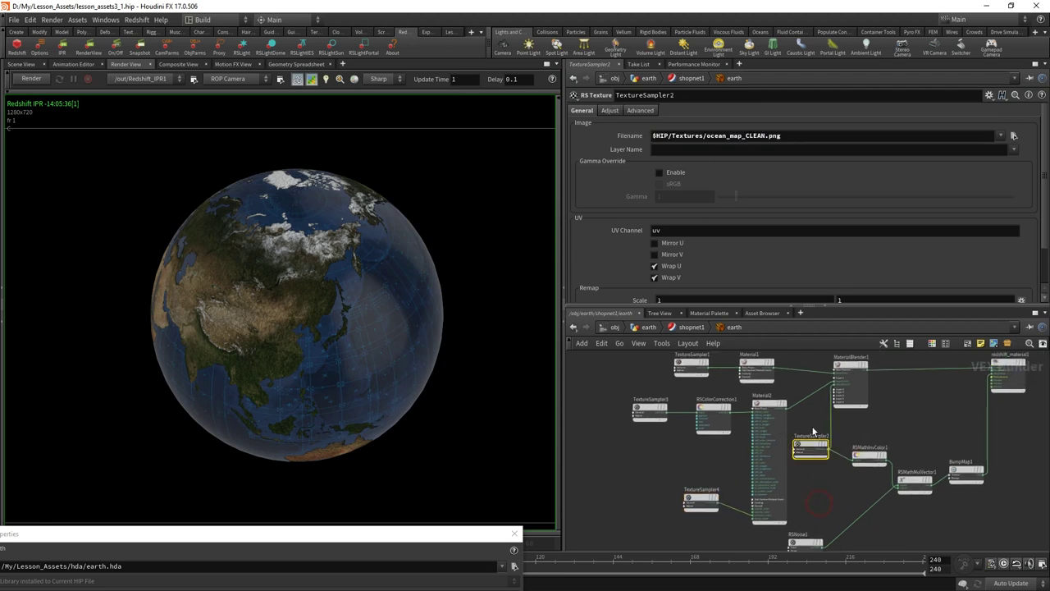
pyautogui.moveTo(706, 136); pyautogui.dragTo(650, 136)
pyautogui.hotkey('ctrl', 'v')
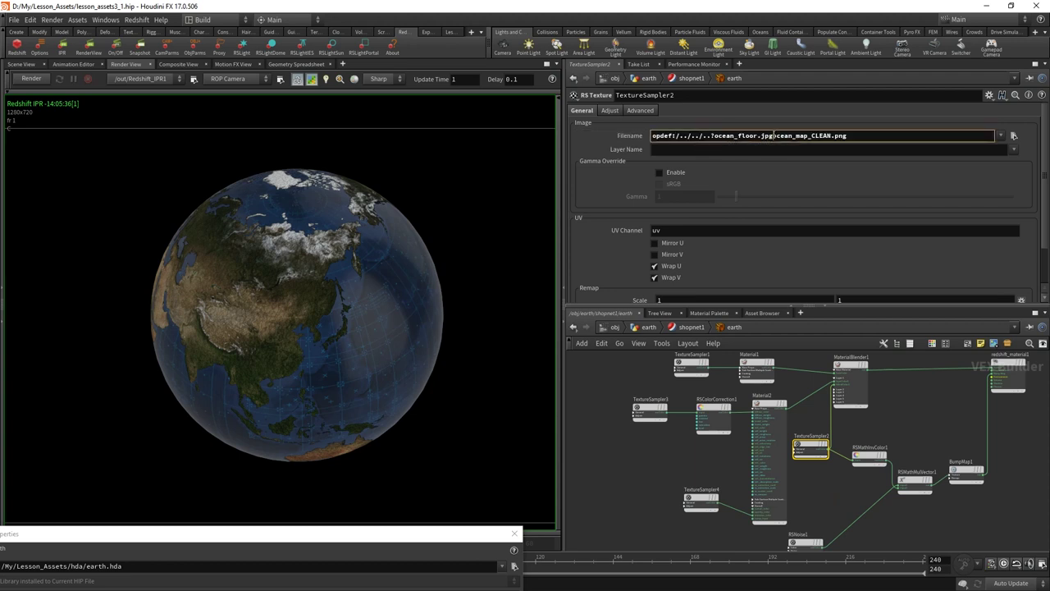
pyautogui.hotkey('shift', 'Left')
pyautogui.hotkey('shift', 'Left')
pyautogui.hotkey('shift', 'Left')
pyautogui.hotkey('shift', 'Left')
pyautogui.hotkey('shift', 'Left')
pyautogui.hotkey('shift', 'Left')
pyautogui.press('BackSpace')
pyautogui.write('o')
pyautogui.click(604, 398)
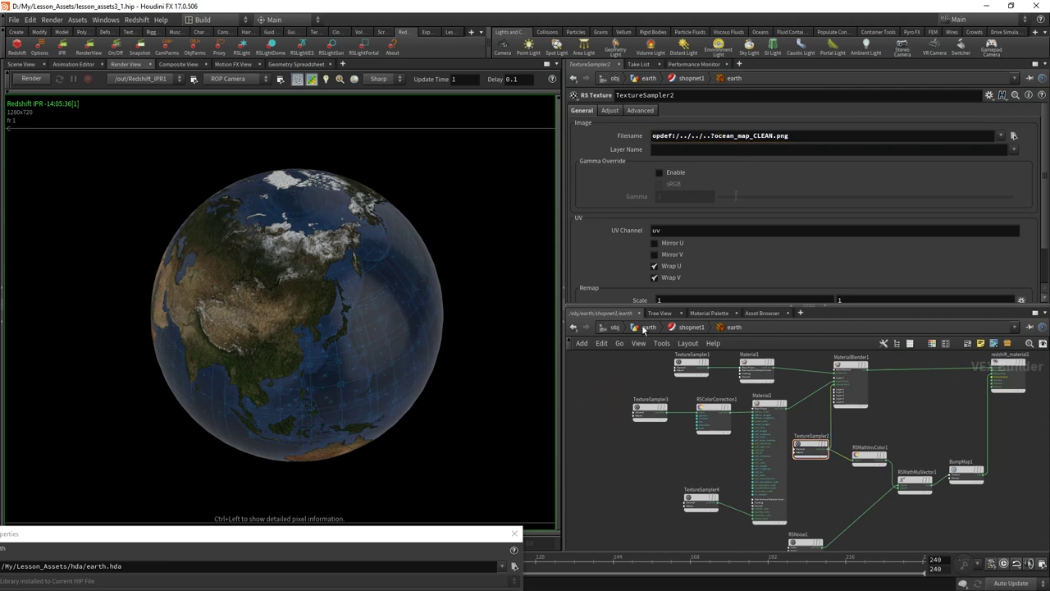
# Save the earth node type from /obj and restart the Redshift IPR.
pyautogui.click(612, 329)
pyautogui.rightClick(703, 401)
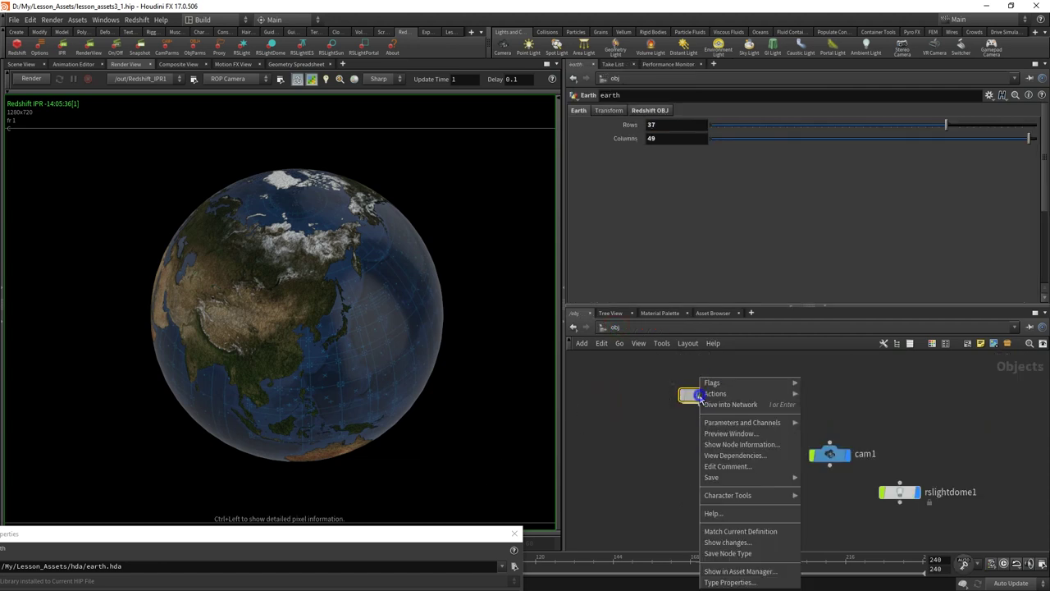
pyautogui.click(743, 558)
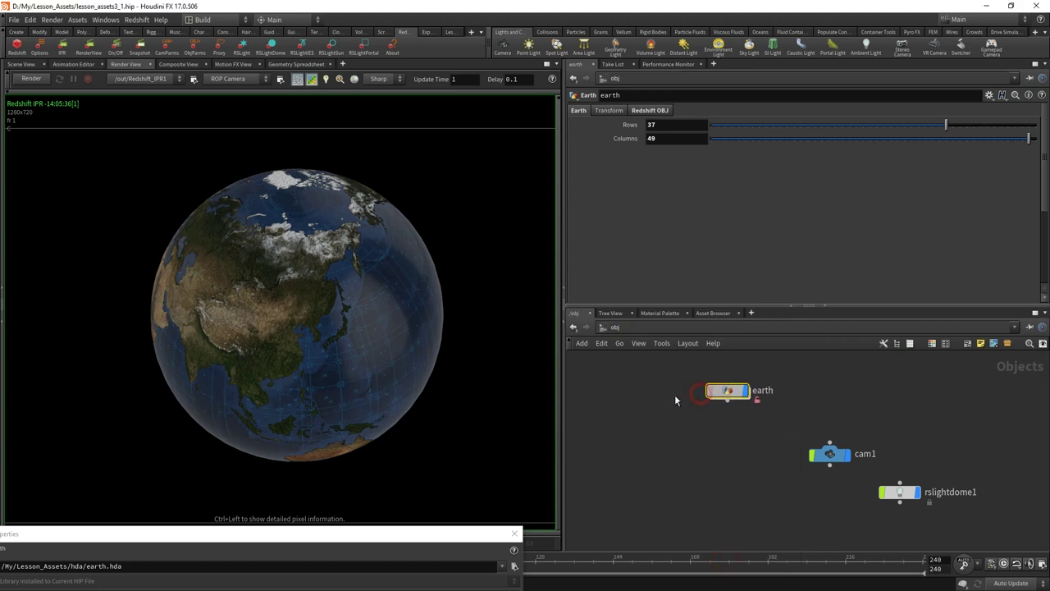
pyautogui.click(32, 79)
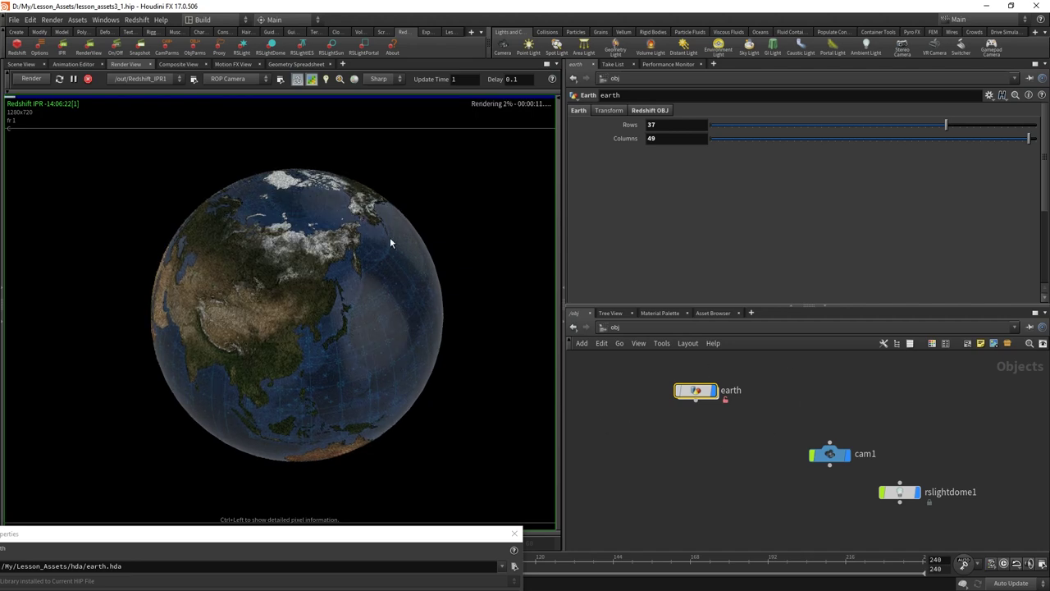
# Look through cam1 and tumble it onto Europe and the Middle East.
pyautogui.click(21, 64)
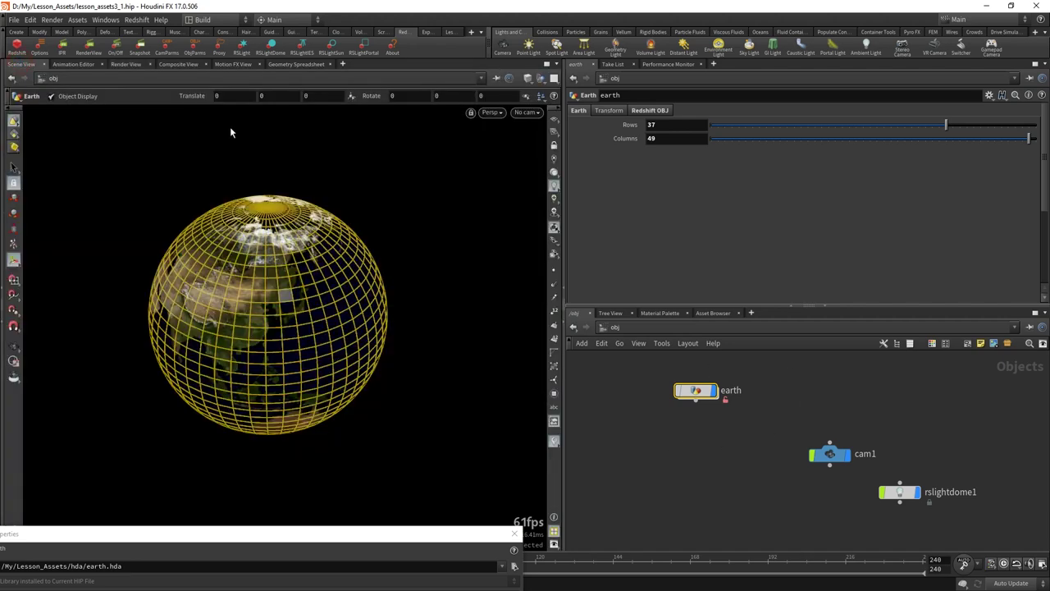
pyautogui.click(526, 112)
pyautogui.click(553, 147)
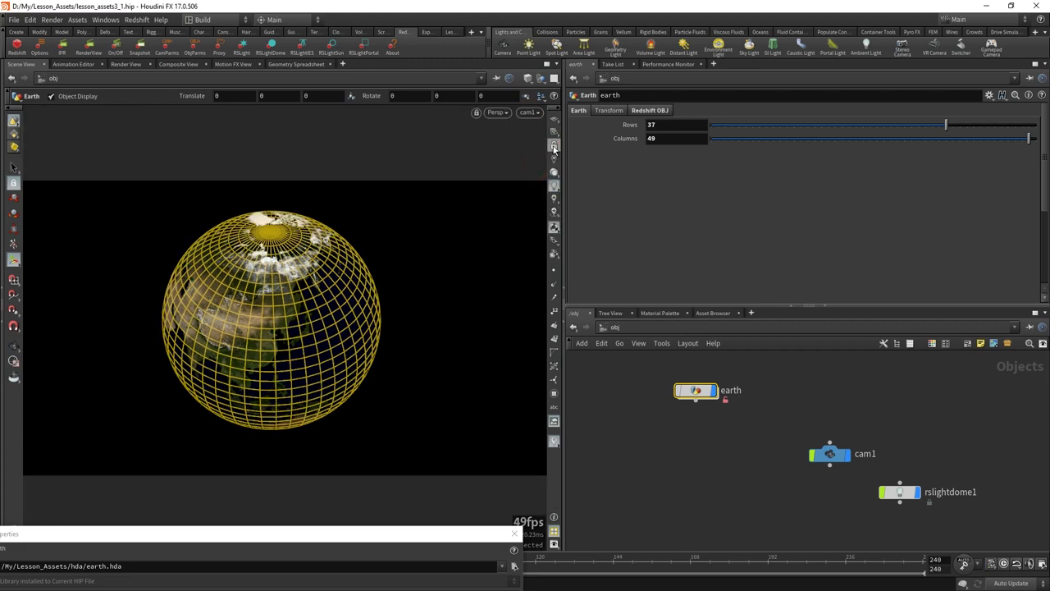
pyautogui.press('Escape')
pyautogui.moveTo(246, 330); pyautogui.dragTo(389, 412)
pyautogui.scroll(5, 370, 281)
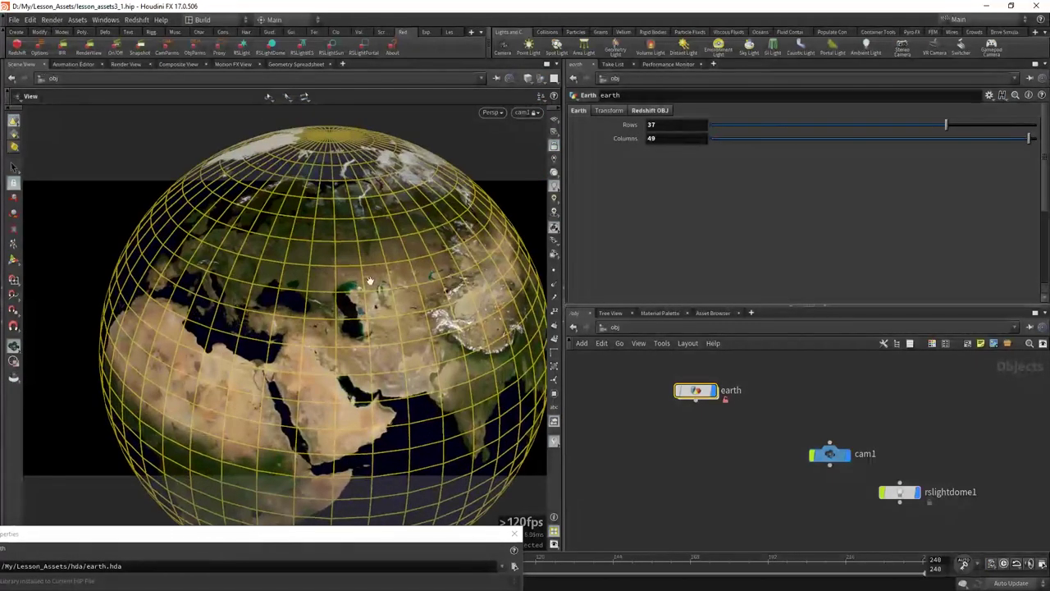
pyautogui.press('Escape')
# Check the Redshift render, stop it, and close the floating asset panel.
pyautogui.click(124, 66)
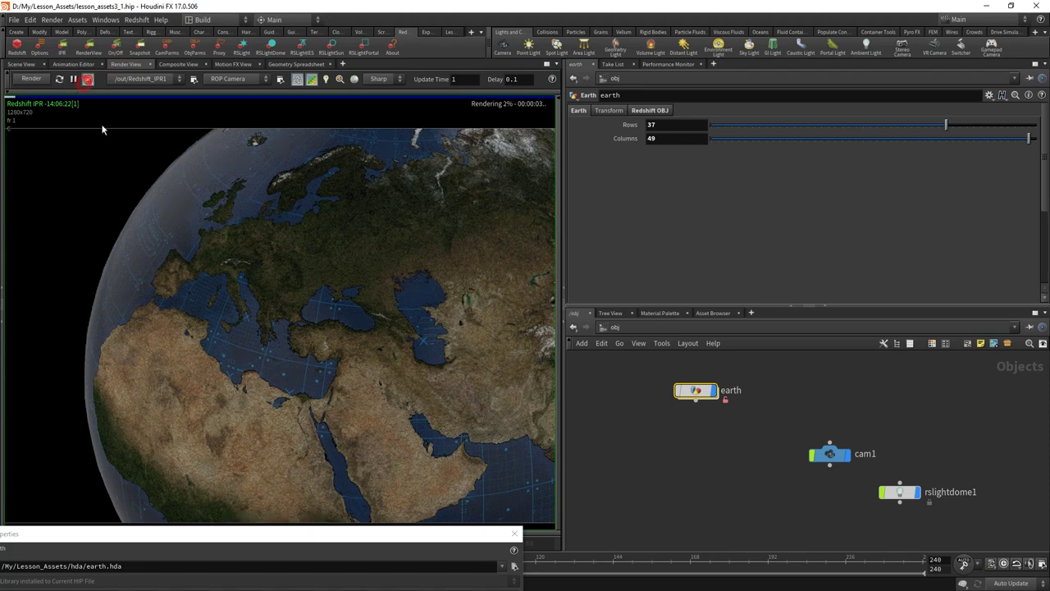
pyautogui.click(88, 79)
pyautogui.rightClick(699, 394)
pyautogui.click(749, 558)
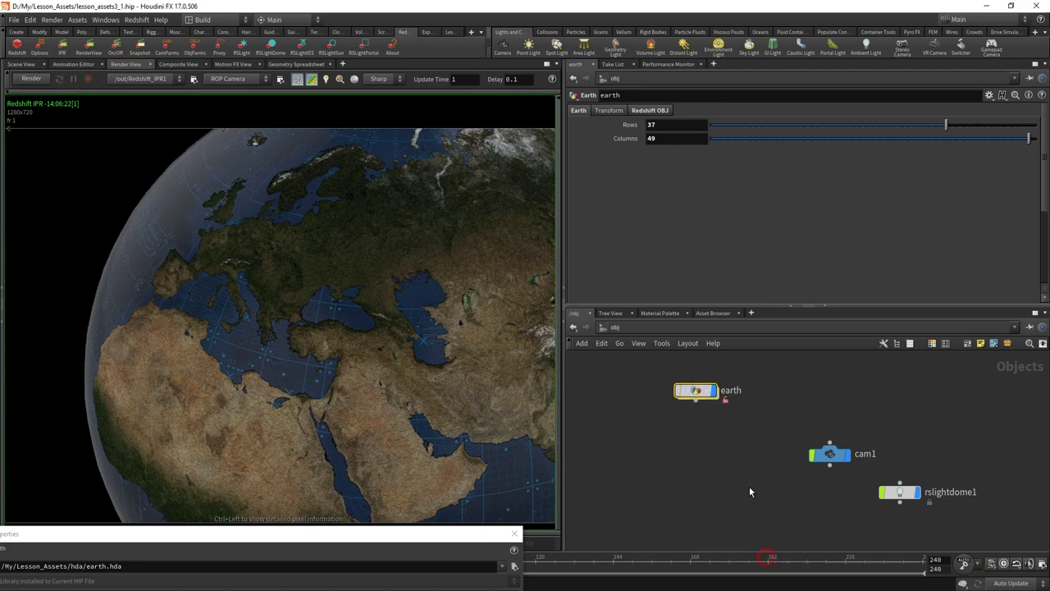
pyautogui.click(513, 534)
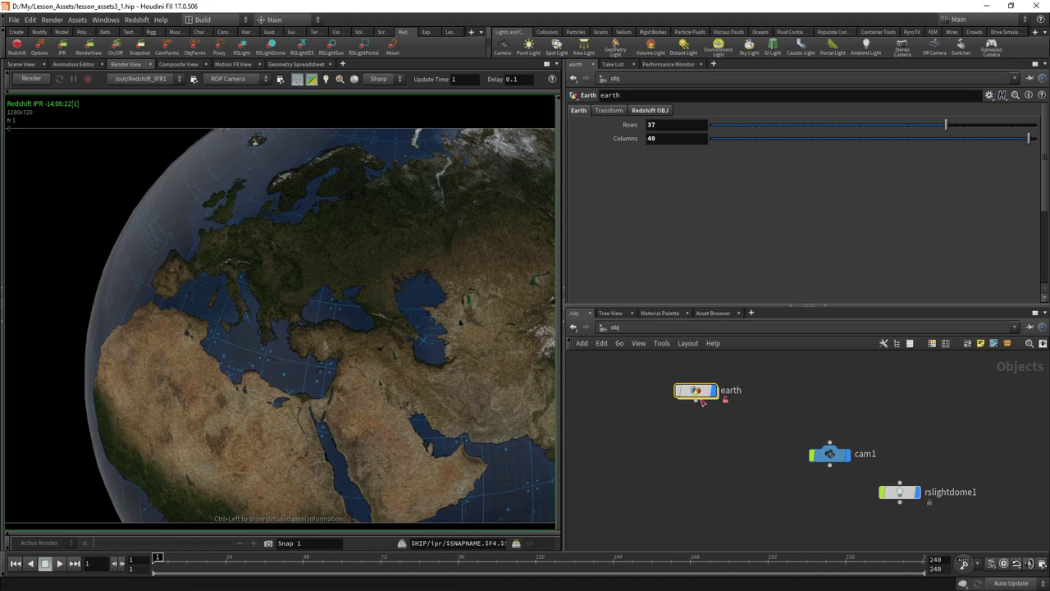
# Start a new scene, discarding unsaved changes.
pyautogui.click(14, 19)
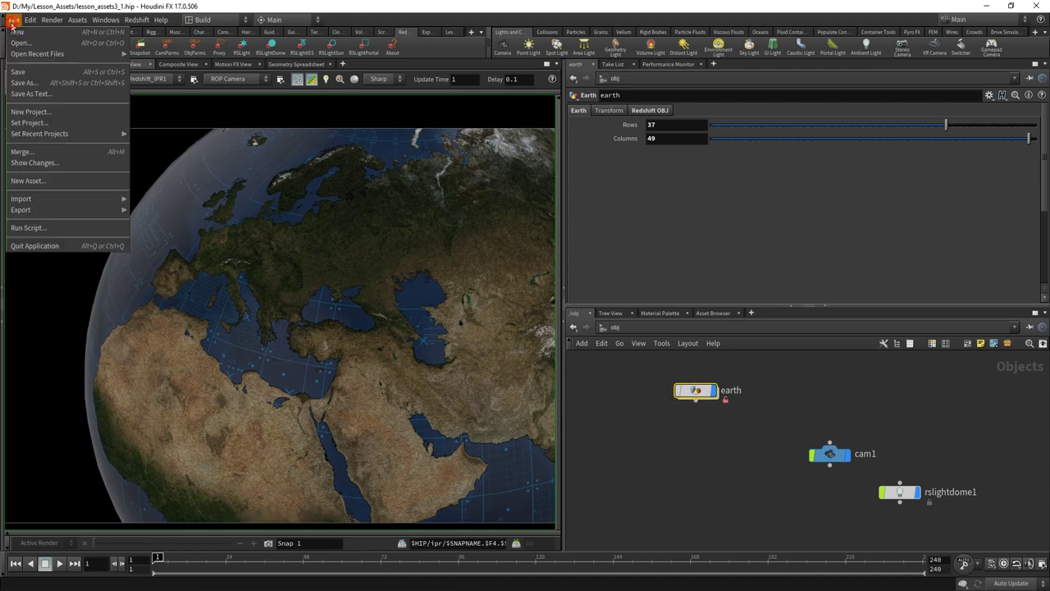
pyautogui.click(27, 23)
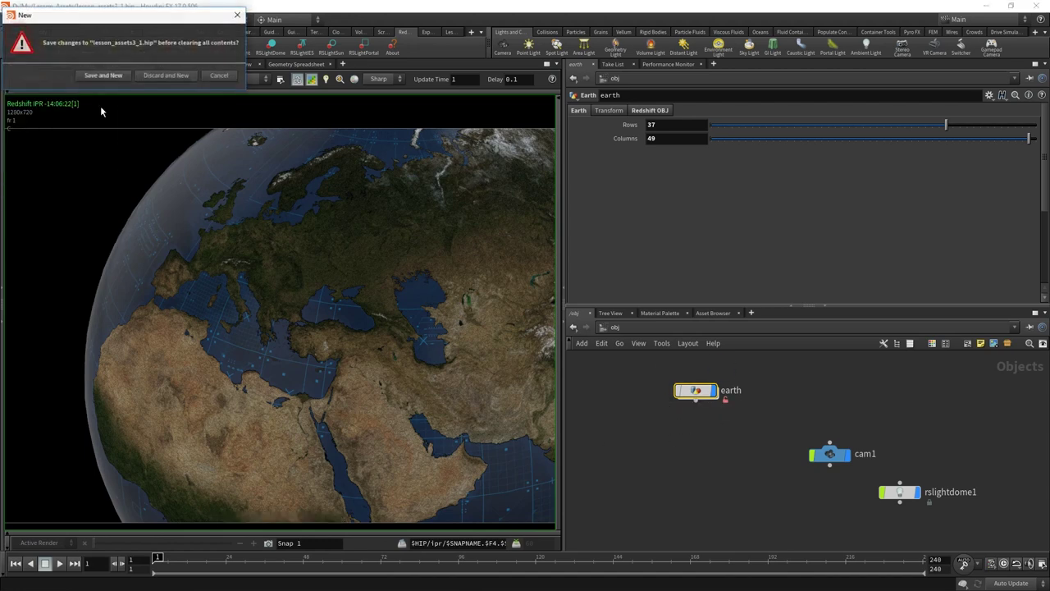
pyautogui.click(170, 75)
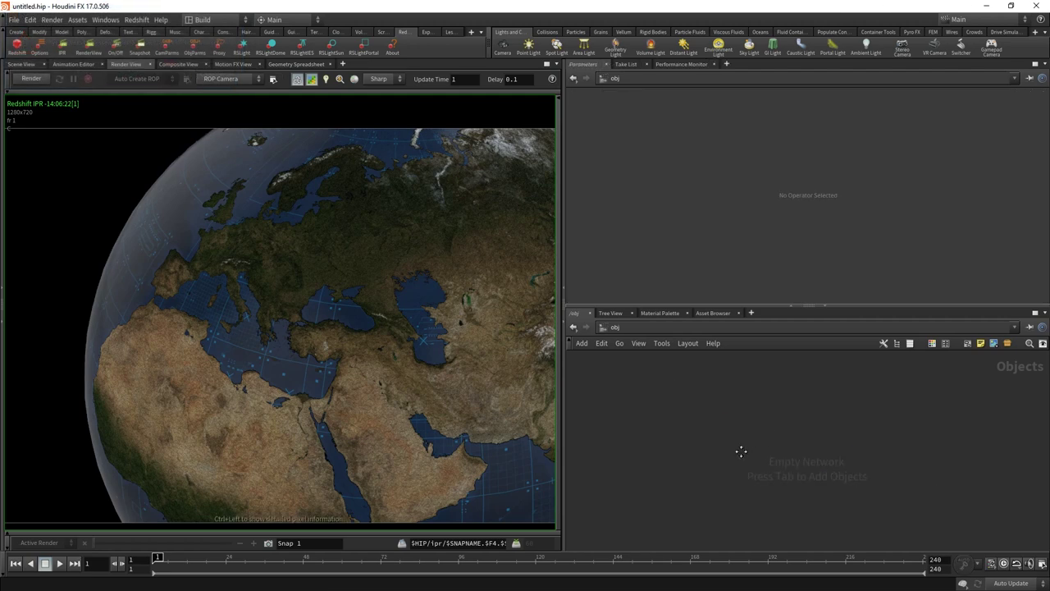
pyautogui.click(23, 64)
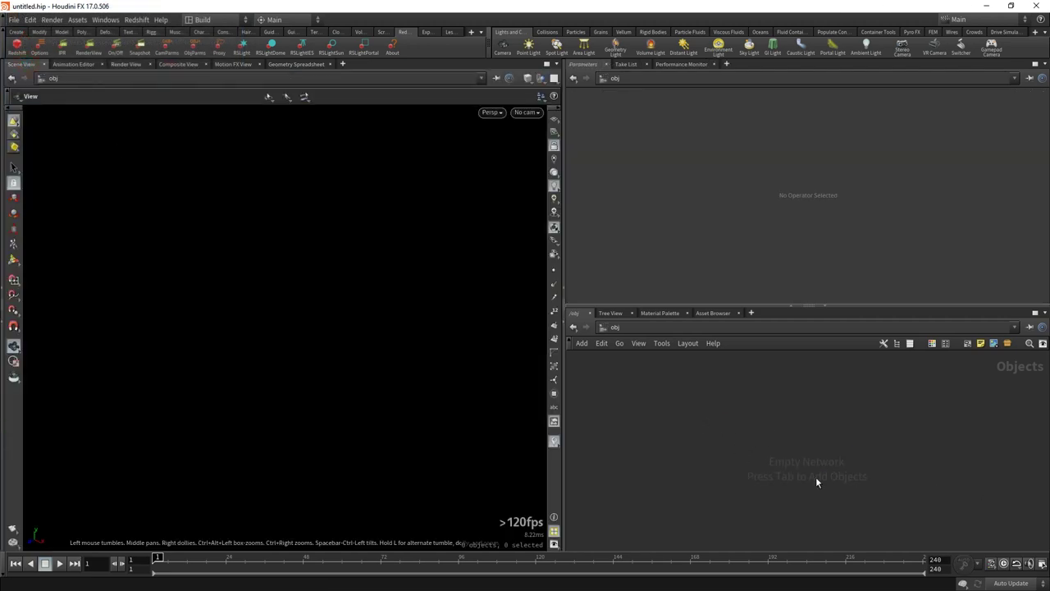
# Install the earth.hda asset library and add an Earth node to the scene.
pyautogui.click(77, 19)
pyautogui.click(110, 73)
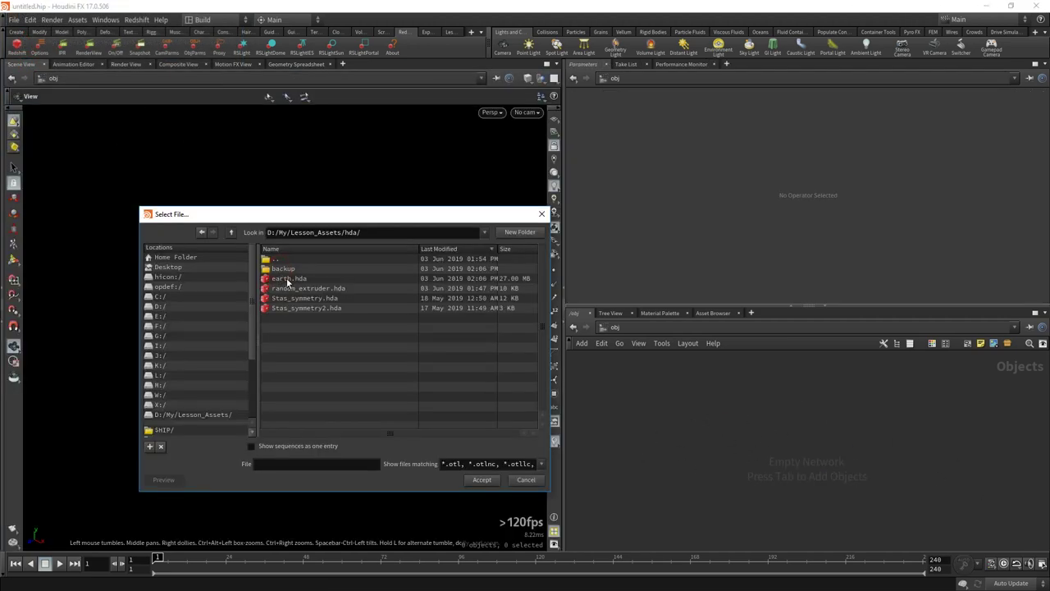
pyautogui.doubleClick(283, 278)
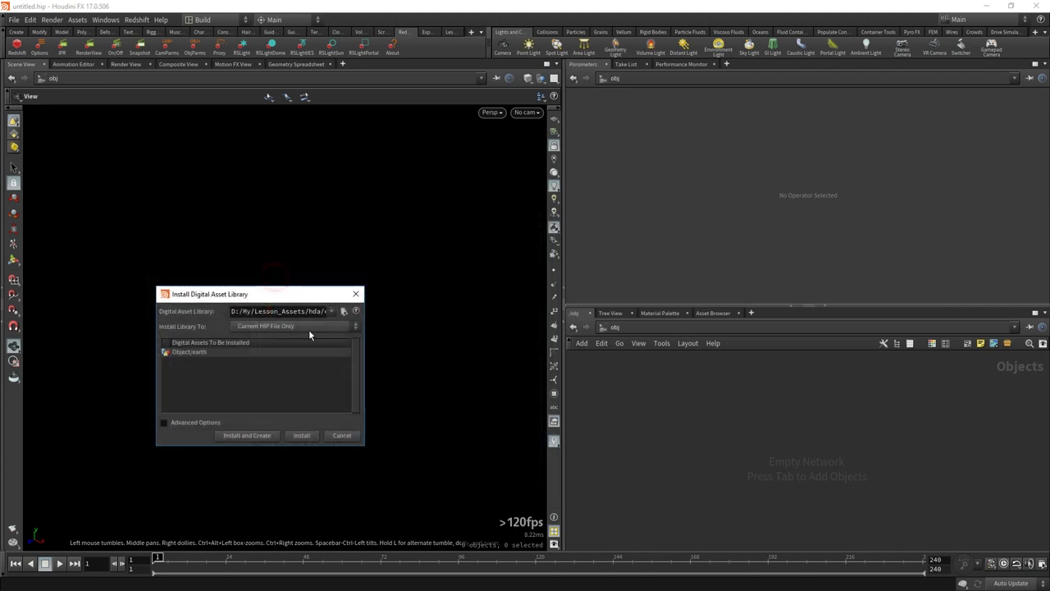
pyautogui.click(294, 437)
pyautogui.press('Tab')
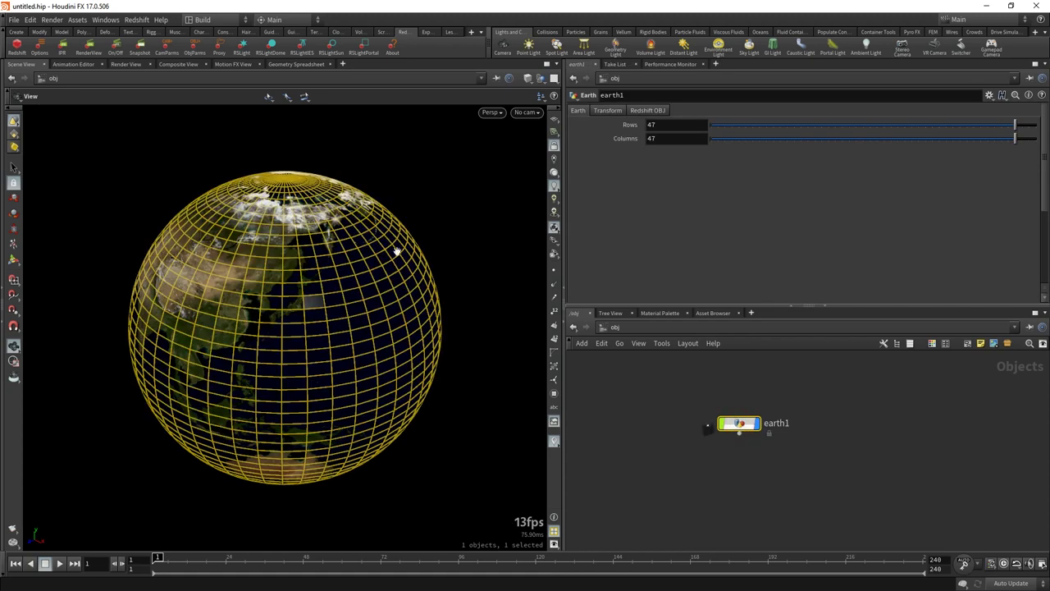
pyautogui.click(811, 421)
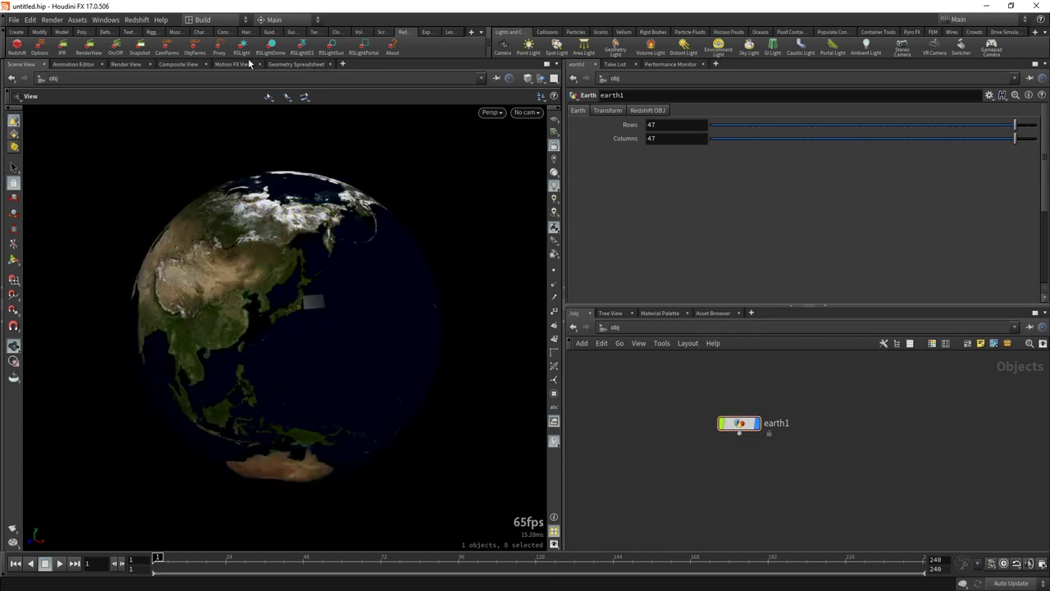
# Add an RSLightDome with Studio 14.hdr and create cam1 from the current view.
pyautogui.click(271, 47)
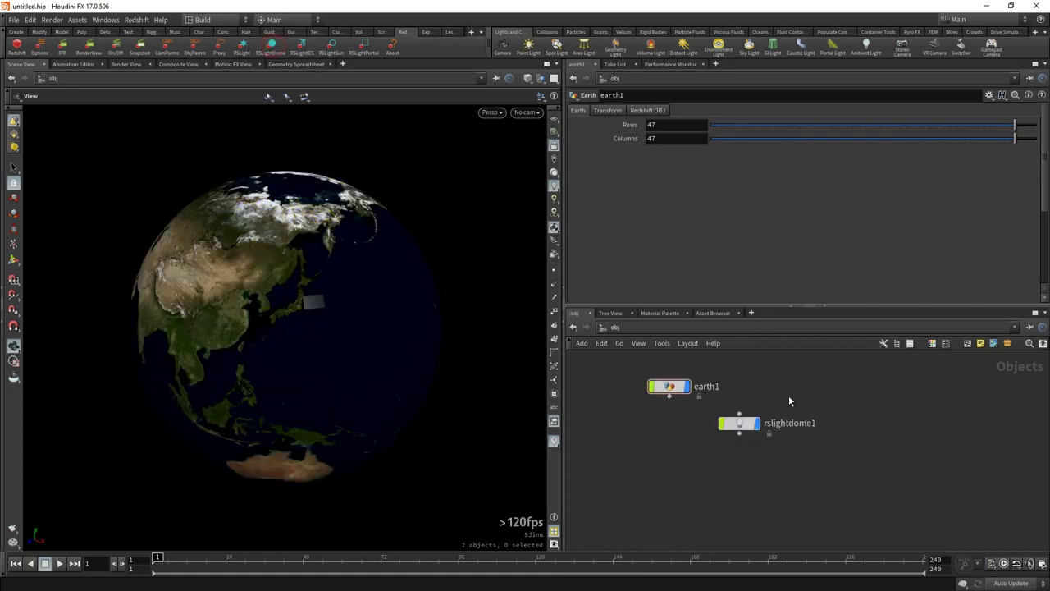
pyautogui.click(739, 422)
pyautogui.click(639, 110)
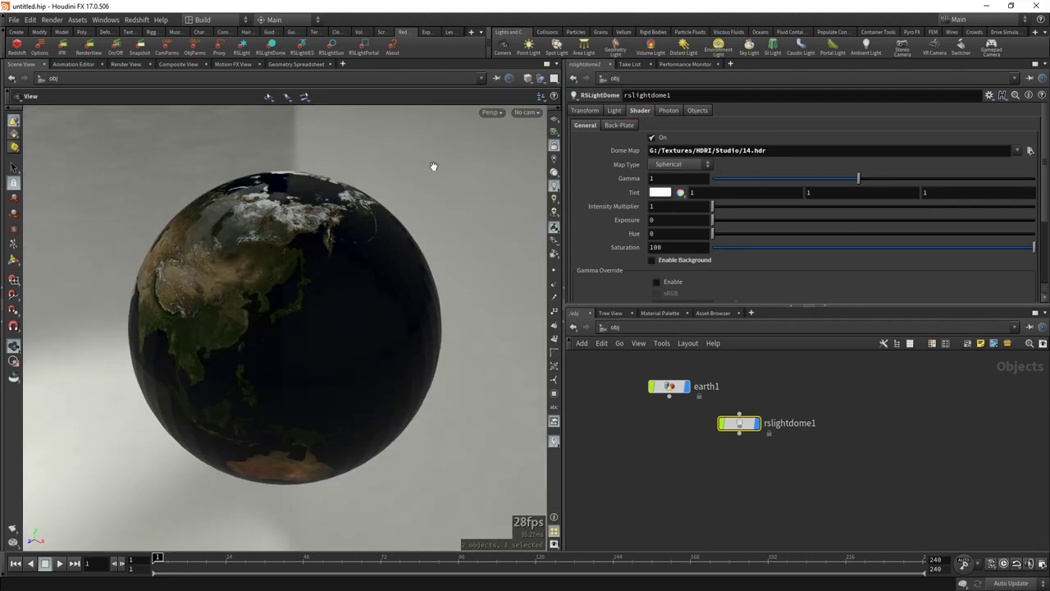
pyautogui.moveTo(317, 222)
pyautogui.mouseDown()
pyautogui.moveTo(283, 191)
pyautogui.moveTo(328, 313)
pyautogui.mouseUp()
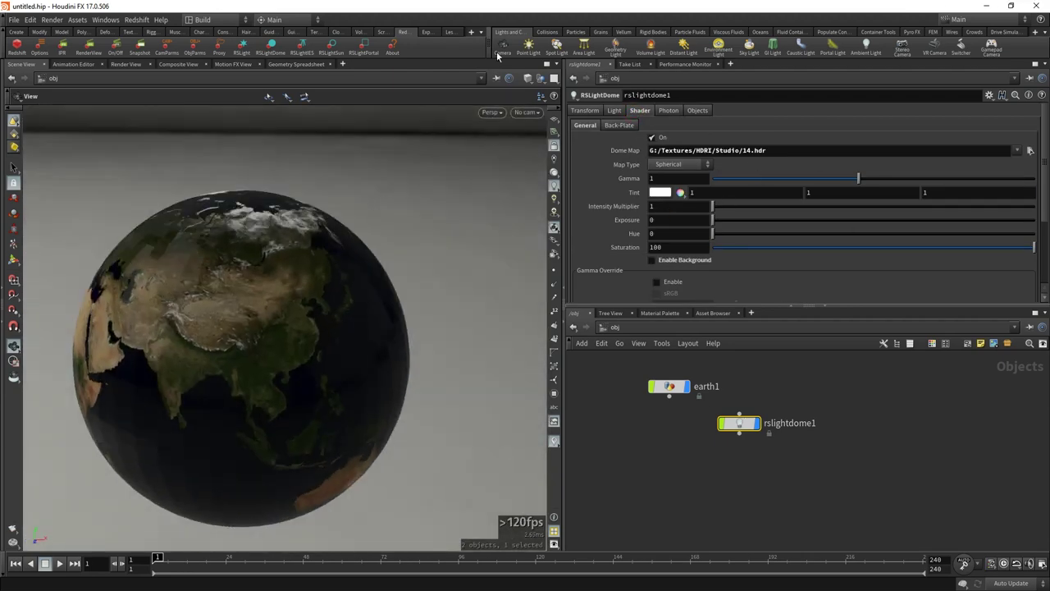
pyautogui.click(328, 312)
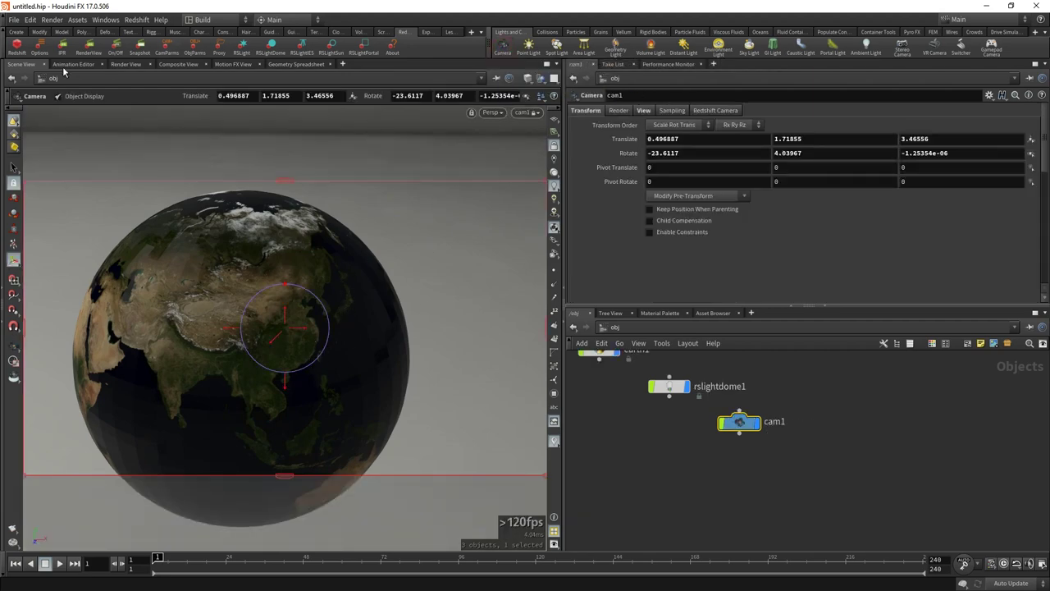
# Create Redshift IPR outputs, preview the render, and turn cam1 to face Europe and Africa.
pyautogui.click(16, 46)
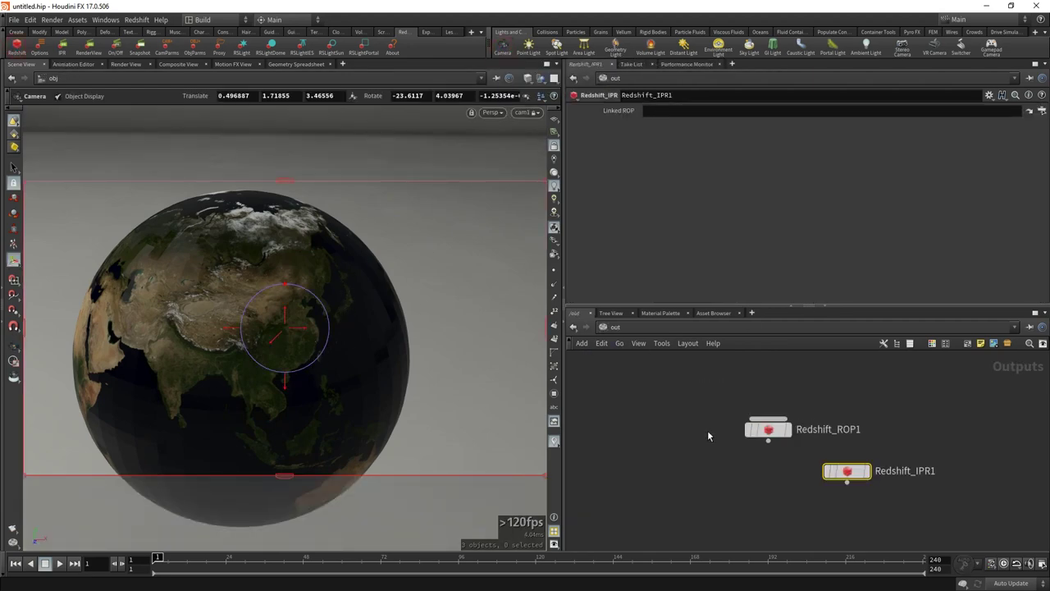
pyautogui.click(125, 65)
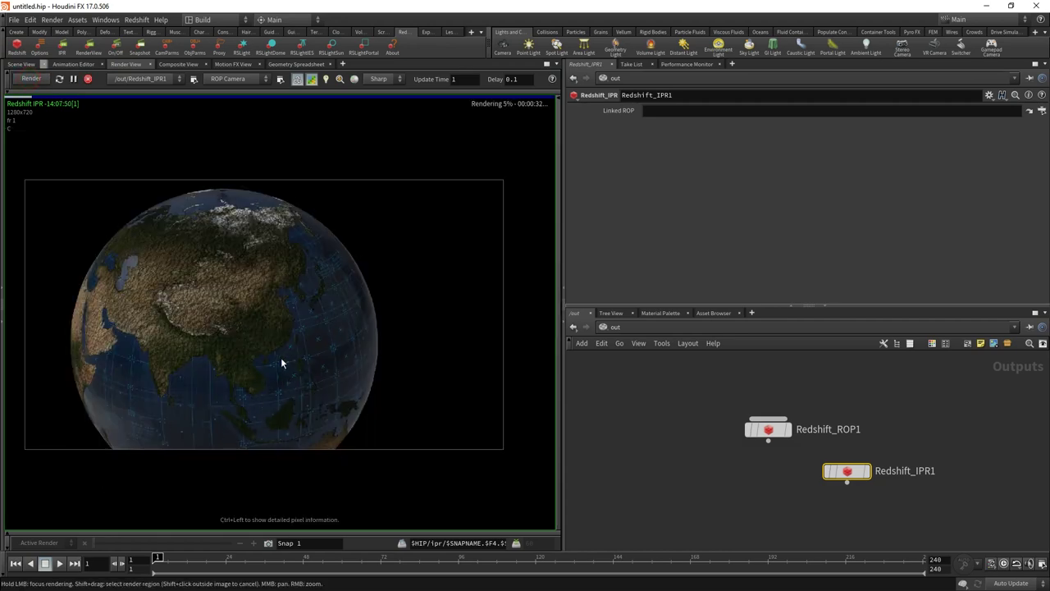
pyautogui.click(21, 64)
pyautogui.moveTo(304, 328)
pyautogui.mouseDown()
pyautogui.moveTo(310, 359)
pyautogui.moveTo(452, 362)
pyautogui.moveTo(380, 351)
pyautogui.moveTo(429, 351)
pyautogui.moveTo(344, 370)
pyautogui.moveTo(329, 354)
pyautogui.moveTo(773, 475)
pyautogui.mouseUp()
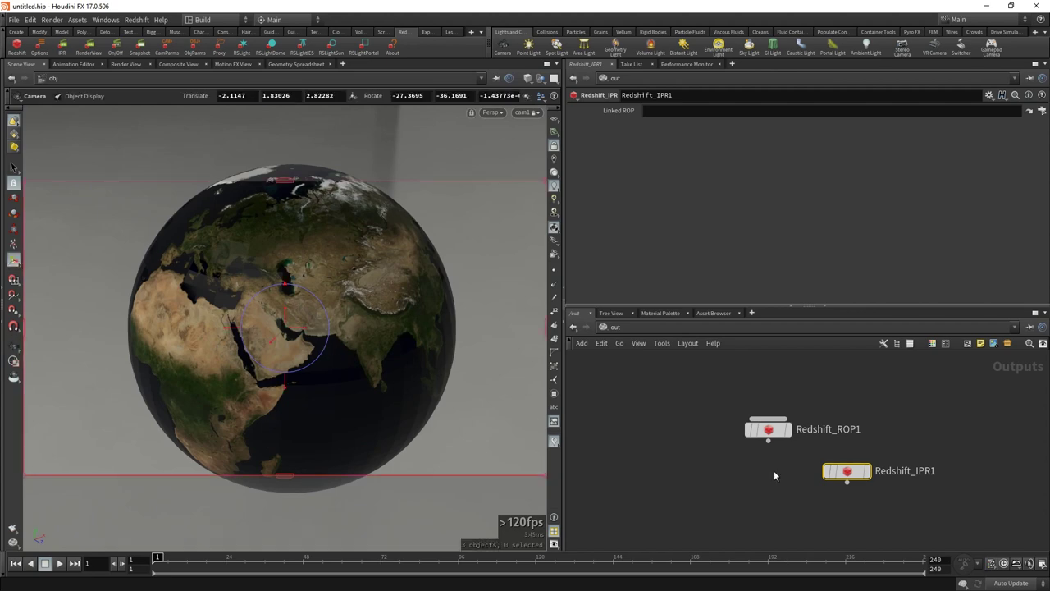
# Return to /obj, frame the object nodes, and check earth1 on the globe.
pyautogui.click(617, 328)
pyautogui.click(623, 374)
pyautogui.moveTo(681, 427); pyautogui.dragTo(738, 506, button='middle')
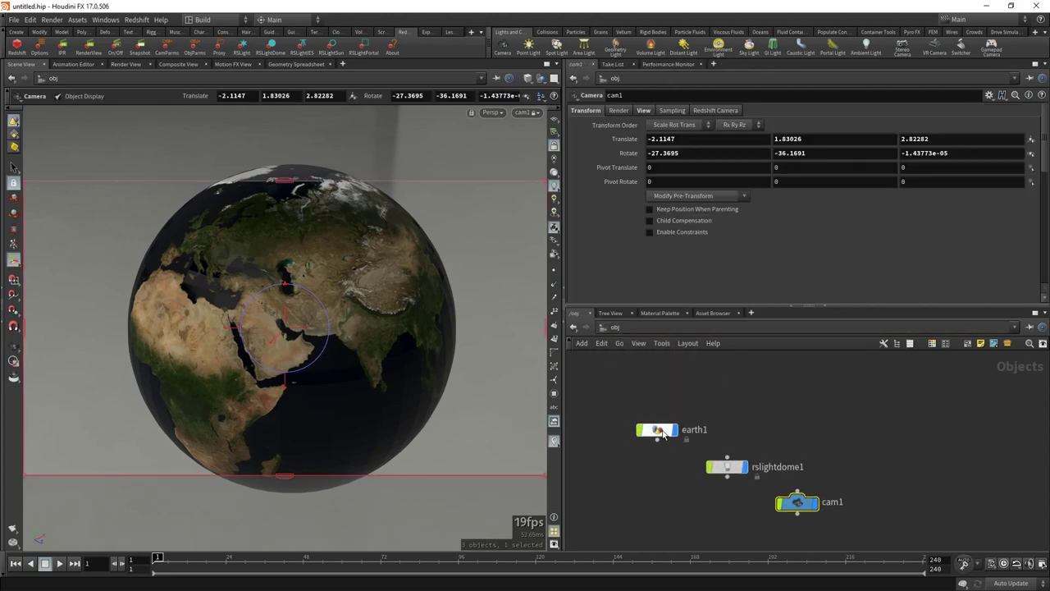
pyautogui.click(657, 431)
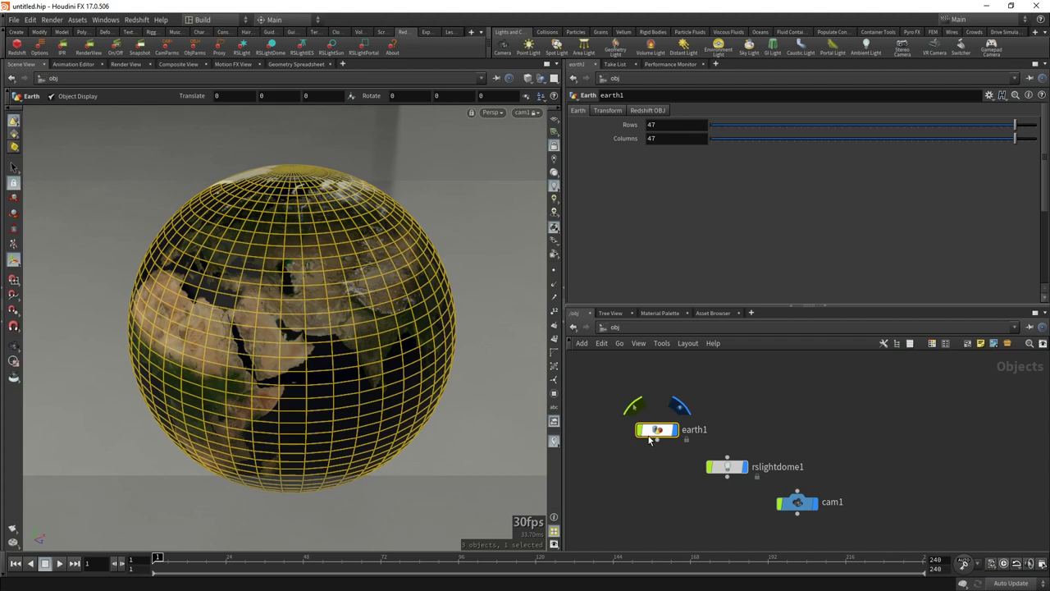
pyautogui.click(806, 407)
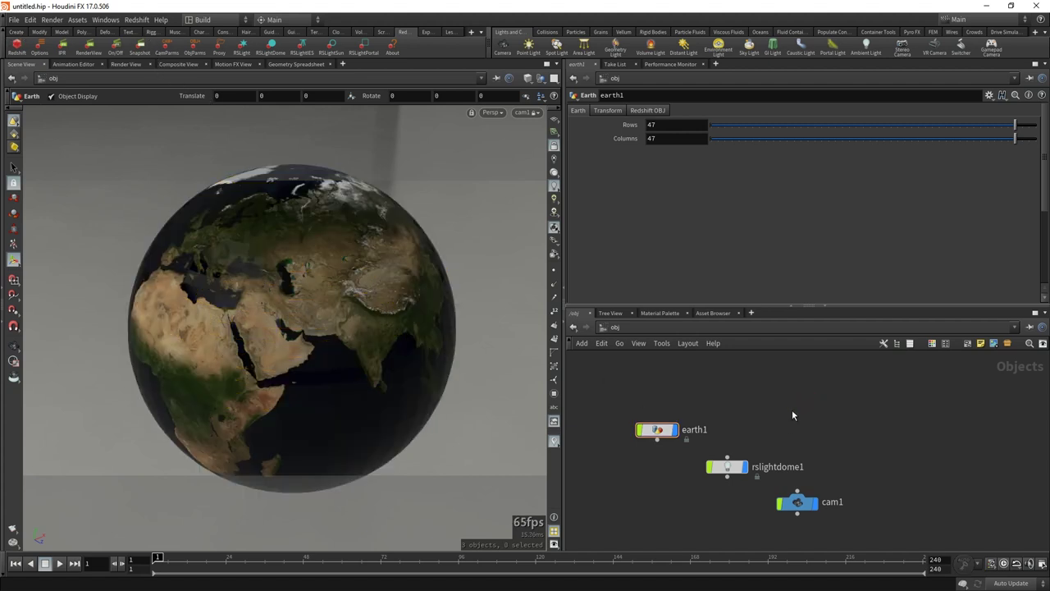
pyautogui.press('Tab')
# Add a Pig Head test geometry and review its embedded extra files like grid.tif.
pyautogui.write('tes')
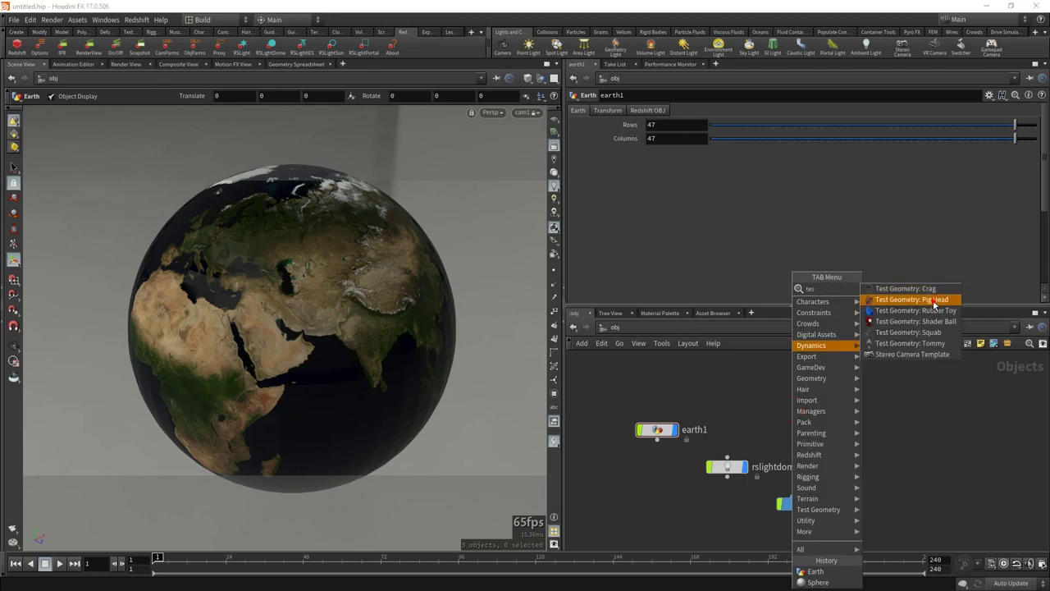
pyautogui.click(934, 300)
pyautogui.rightClick(810, 402)
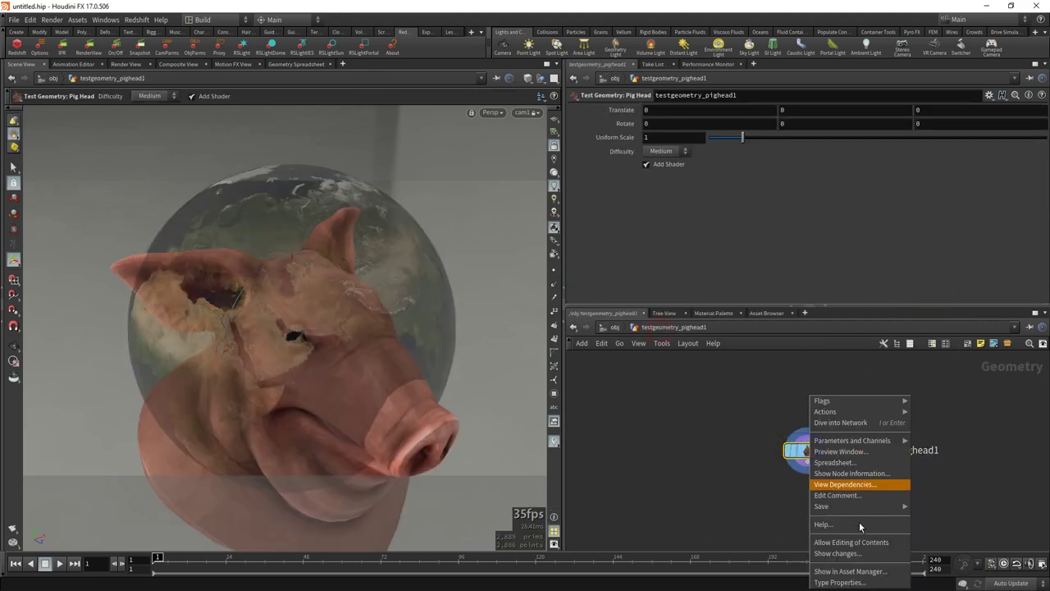
pyautogui.click(839, 583)
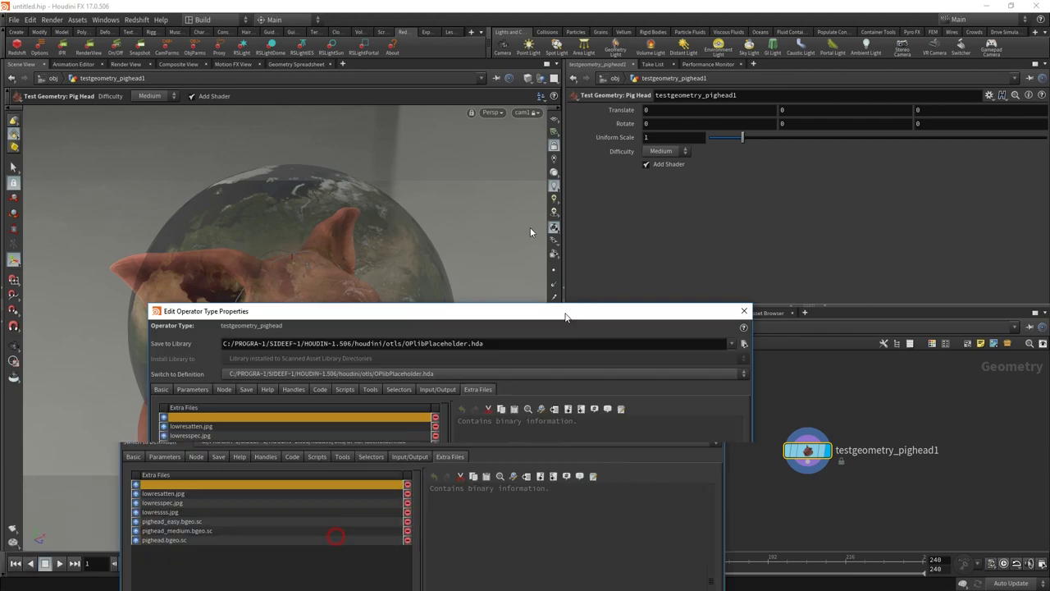
pyautogui.moveTo(565, 310); pyautogui.dragTo(555, 169)
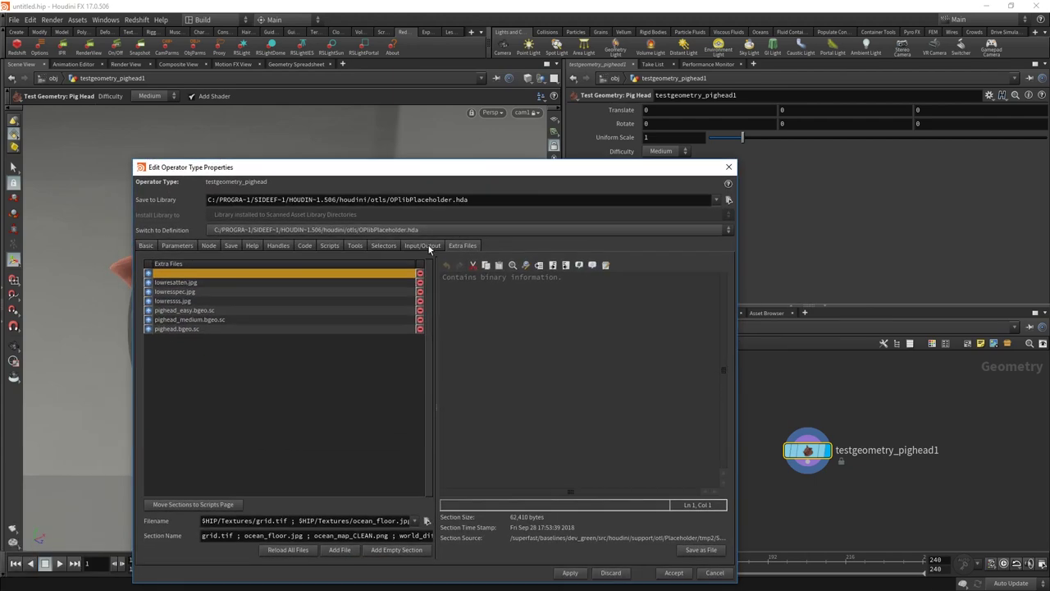
pyautogui.click(184, 281)
pyautogui.click(164, 272)
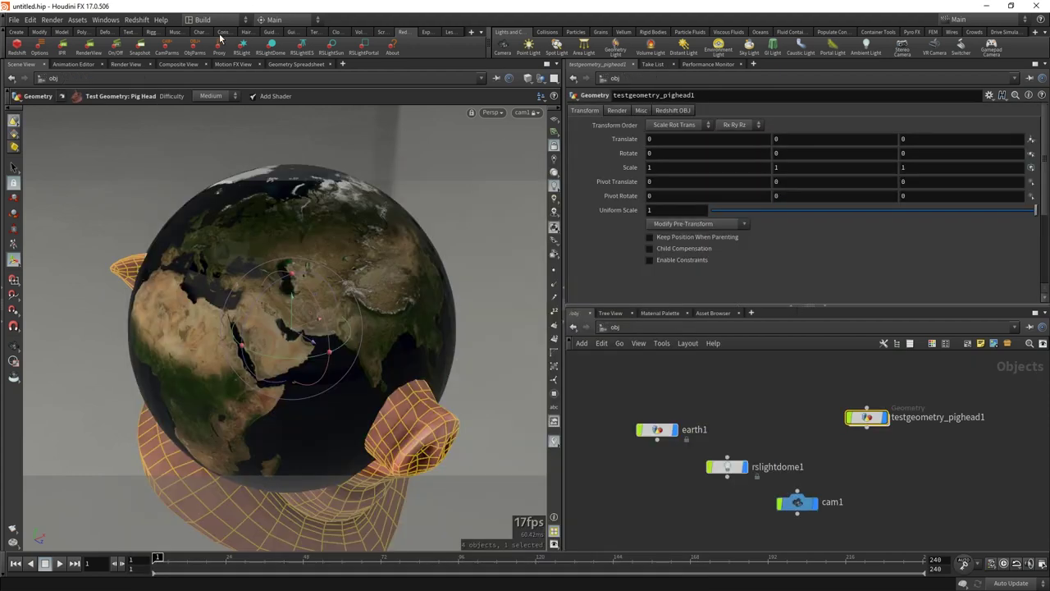
# Add a walking Mocap Biped 1 and review its type properties before closing them.
pyautogui.click(198, 32)
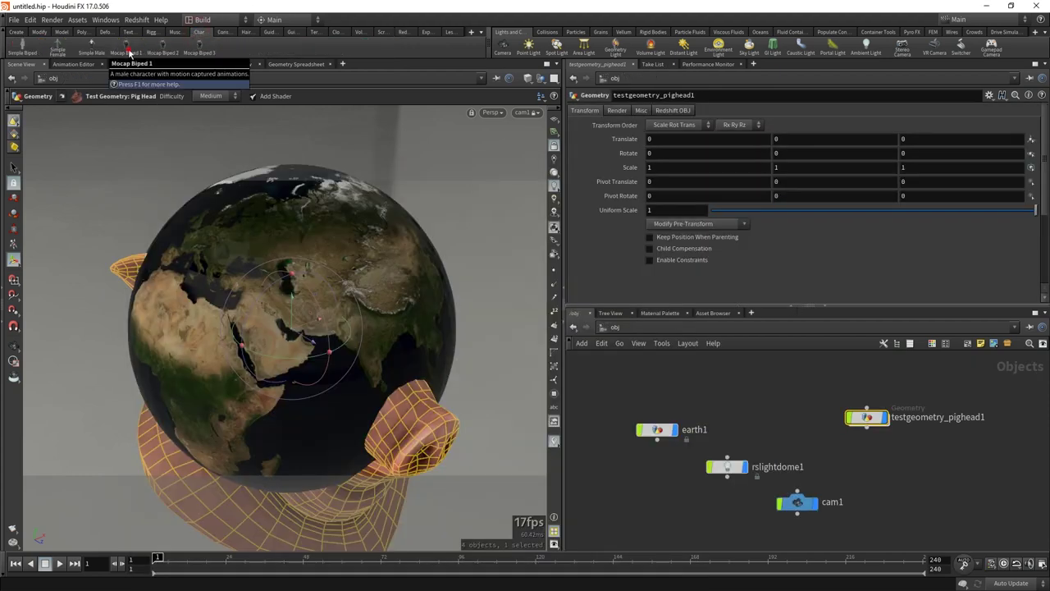
pyautogui.click(669, 389)
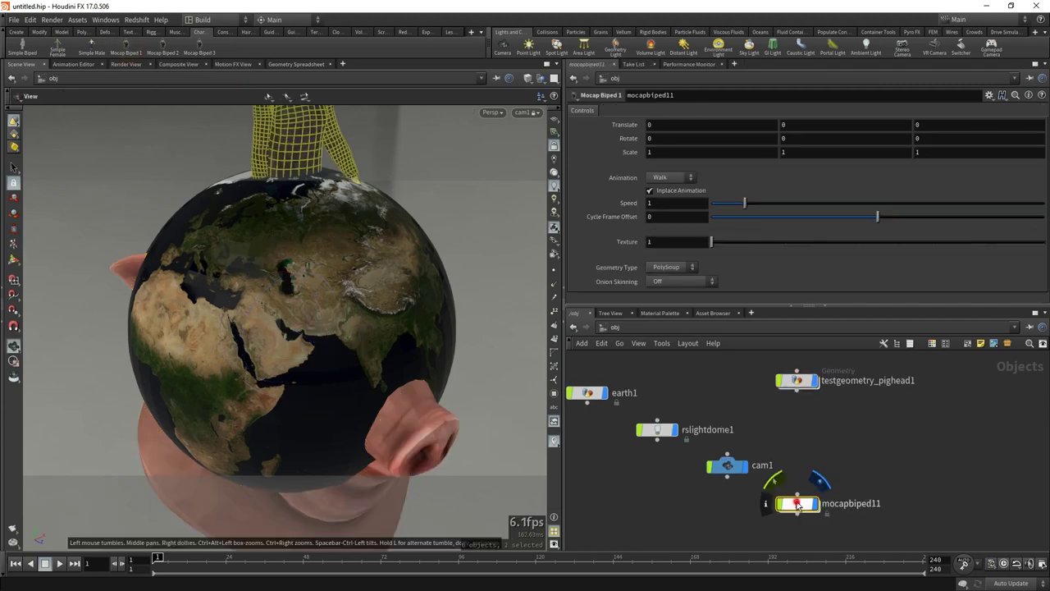
pyautogui.keyDown('alt'); pyautogui.moveTo(361, 202); pyautogui.dragTo(278, 472, button='right'); pyautogui.keyUp('alt')
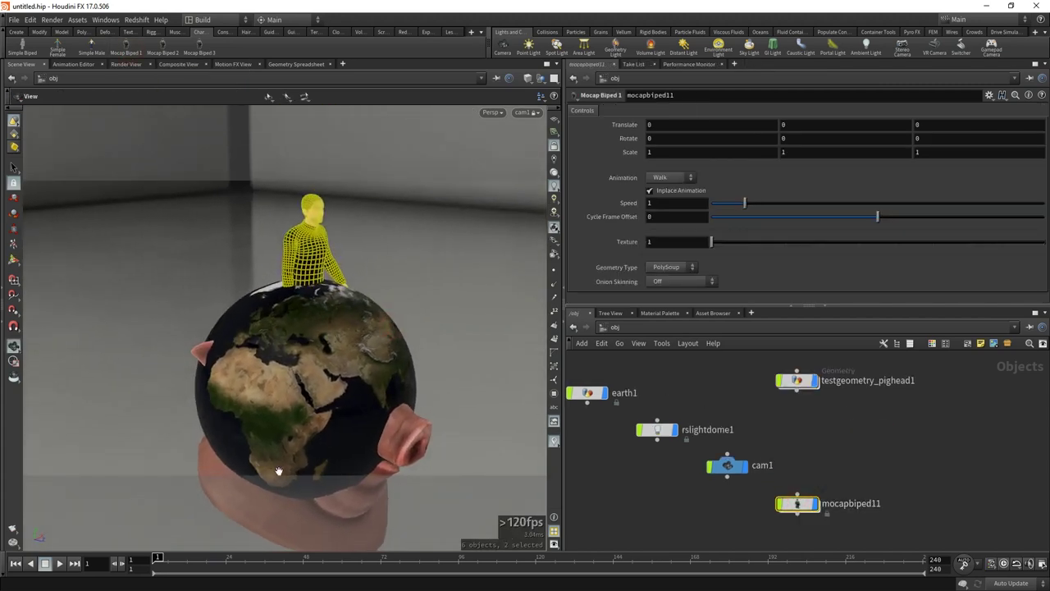
pyautogui.rightClick(804, 503)
pyautogui.click(869, 584)
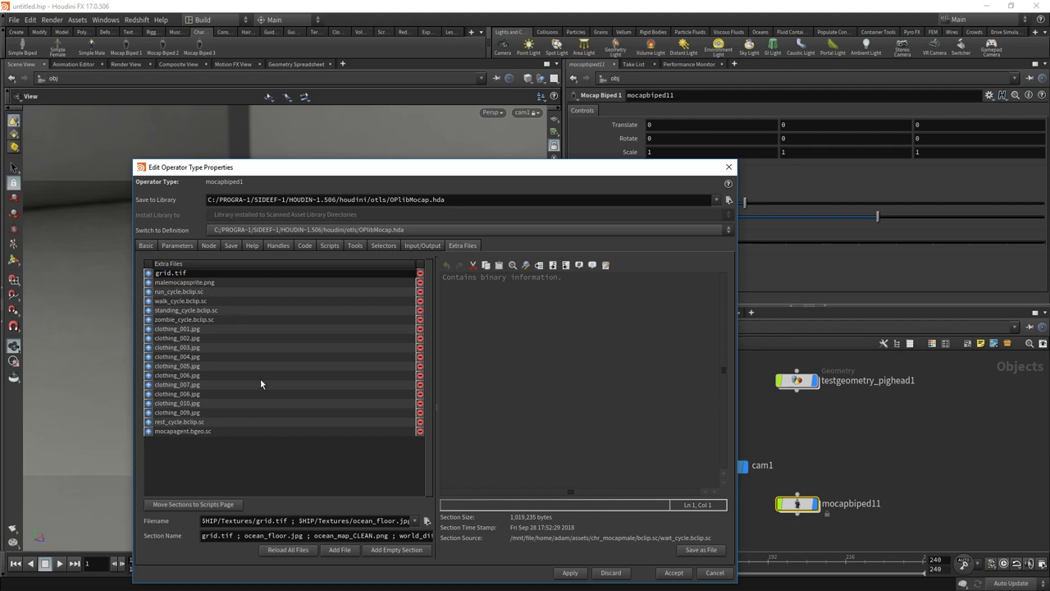
pyautogui.click(728, 167)
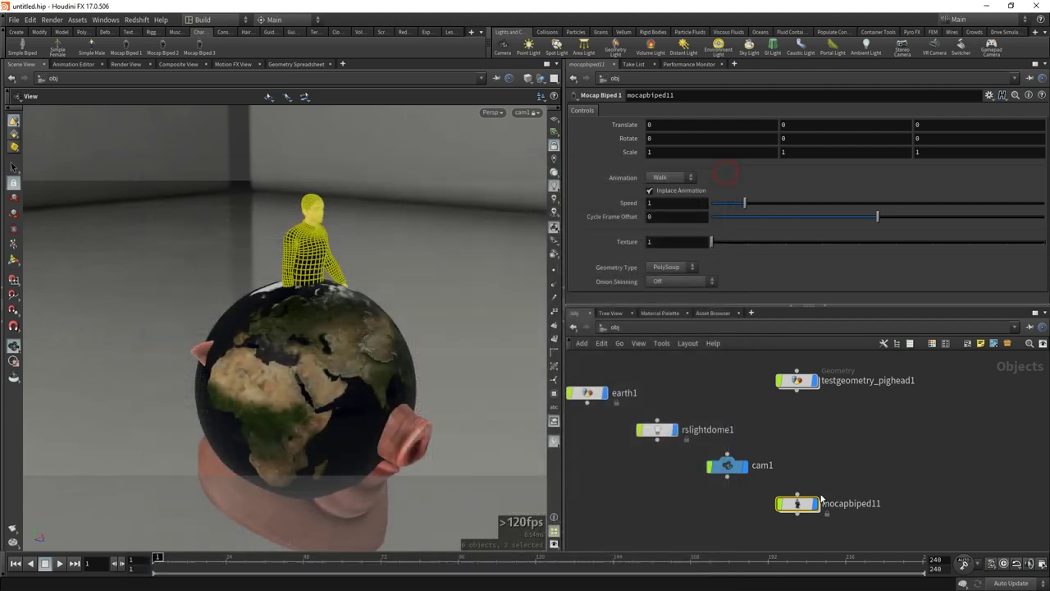
pyautogui.moveTo(816, 504); pyautogui.dragTo(803, 441)
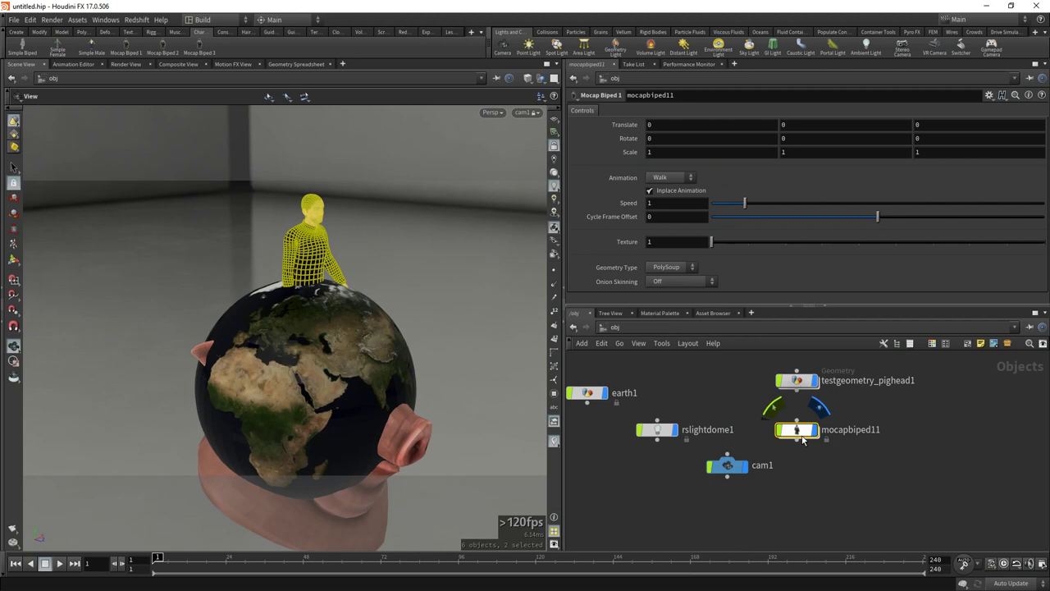